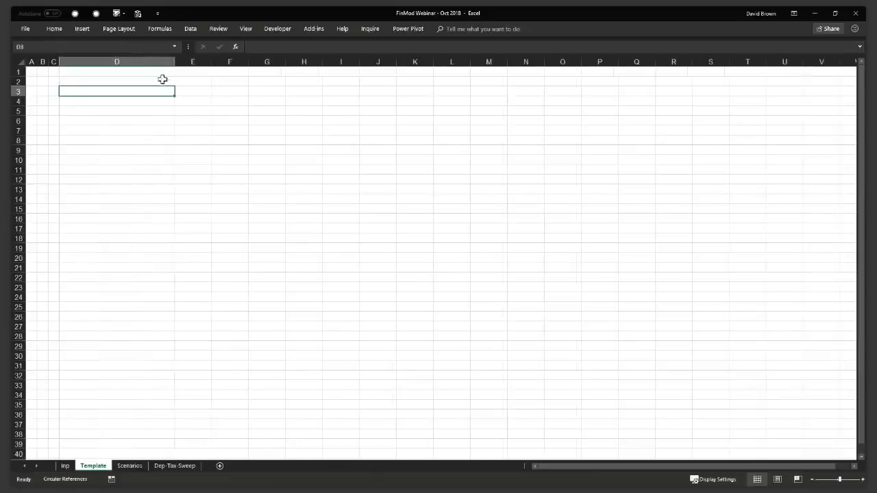
{"action": "left_click", "coordinate": [199, 60]}
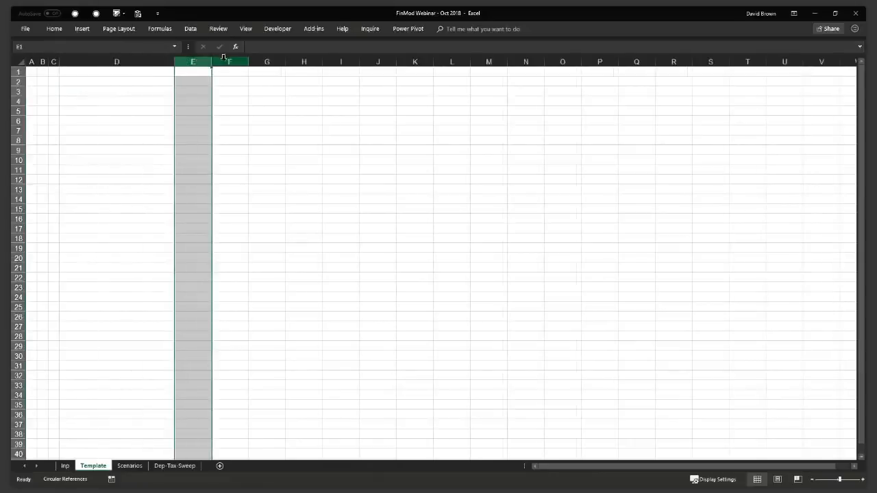
{"action": "left_click", "coordinate": [188, 70]}
{"action": "left_click", "coordinate": [127, 69]}
{"action": "left_click", "coordinate": [192, 70]}
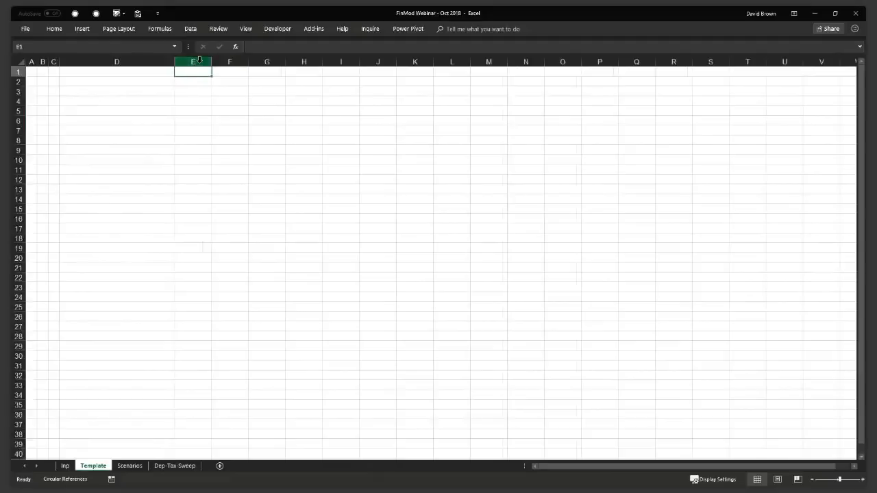
{"action": "left_click", "coordinate": [198, 61]}
{"action": "left_click", "coordinate": [231, 60]}
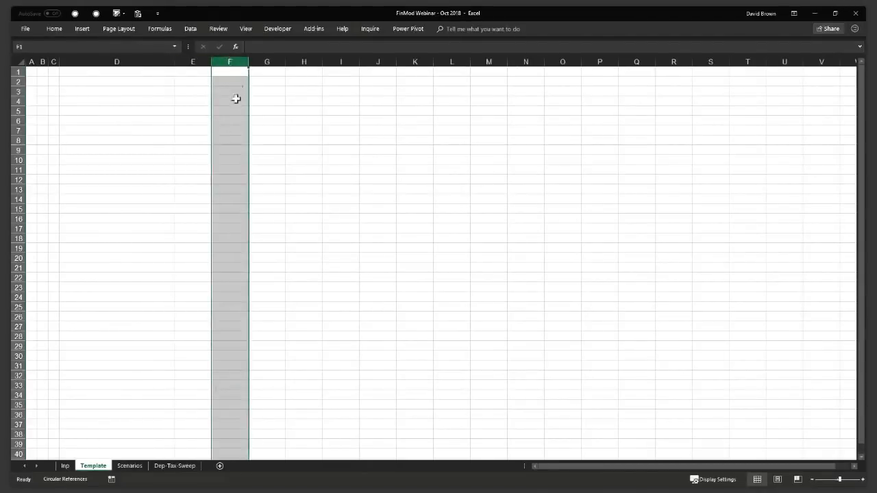
Step: Narrow columns G and H into thin spacer columns of the same width as columns A to C
{"action": "left_click", "coordinate": [278, 62]}
{"action": "left_click_drag", "start_coordinate": [286, 61], "coordinate": [378, 85]}
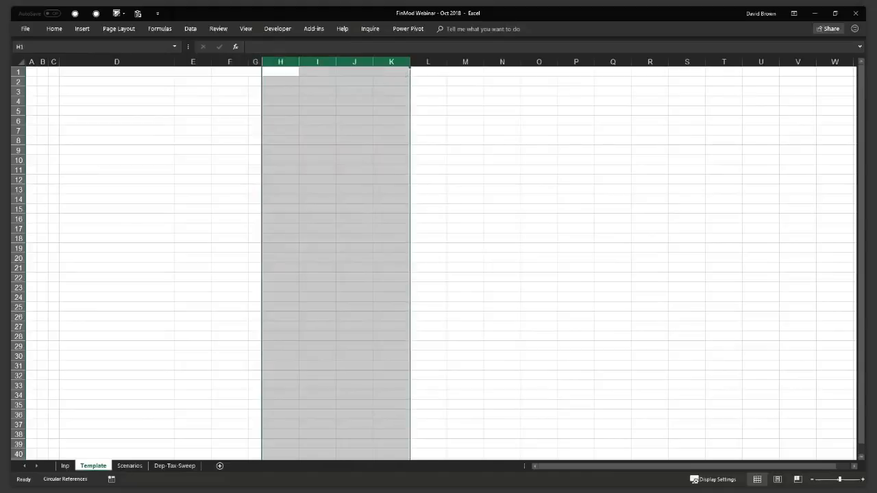
{"action": "key", "text": "alt+Tab"}
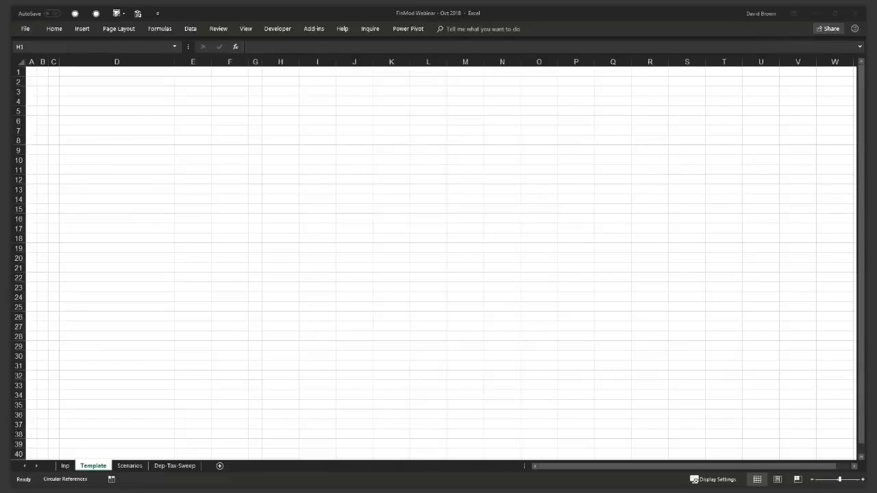
{"action": "left_click", "coordinate": [287, 81]}
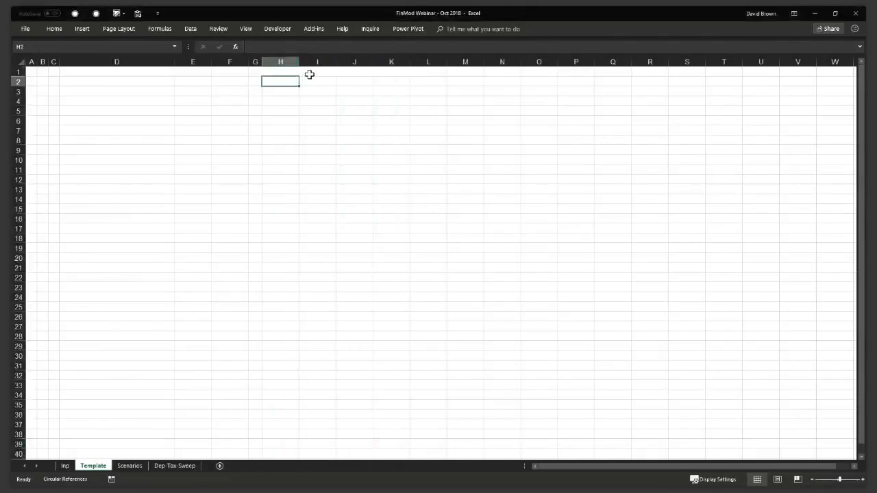
{"action": "left_click", "coordinate": [309, 72]}
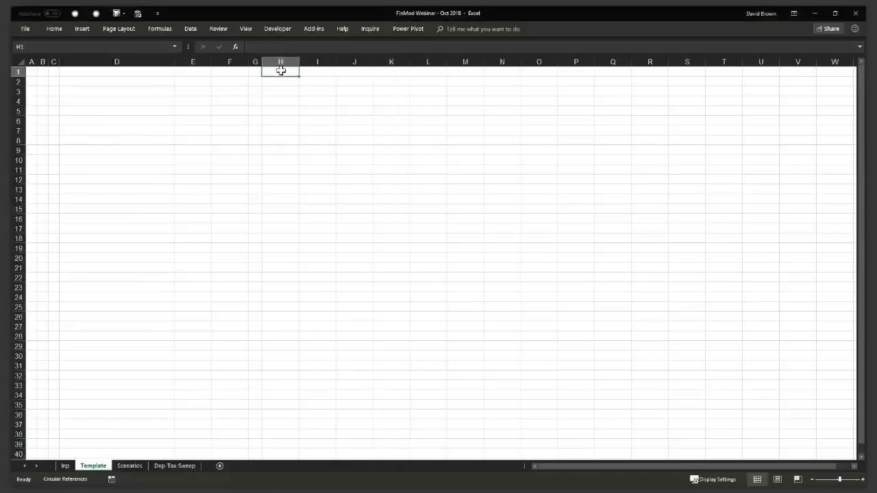
{"action": "mouse_move", "coordinate": [255, 63]}
{"action": "left_mouse_down"}
{"action": "mouse_move", "coordinate": [279, 64]}
{"action": "mouse_move", "coordinate": [258, 62]}
{"action": "left_mouse_up"}
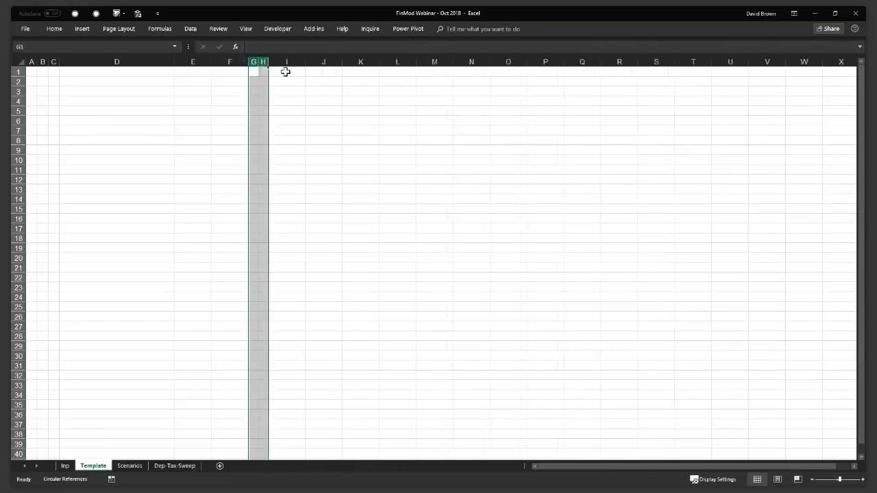
Step: Enter the heading "Actual" in cell I5 and fill it across to K5
{"action": "left_click", "coordinate": [285, 72]}
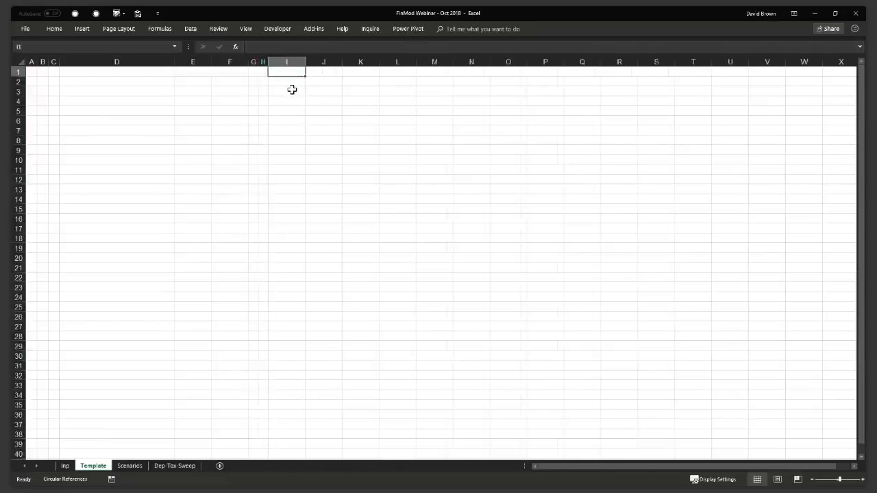
{"action": "key", "text": "Down"}
{"action": "key", "text": "Down"}
{"action": "key", "text": "Down"}
{"action": "key", "text": "Down"}
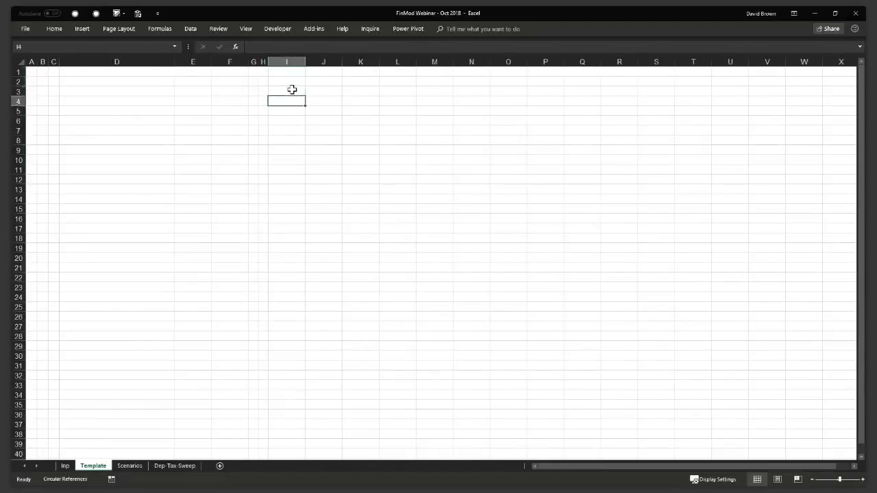
{"action": "type", "text": "Actual"}
{"action": "key", "text": "ctrl+Return"}
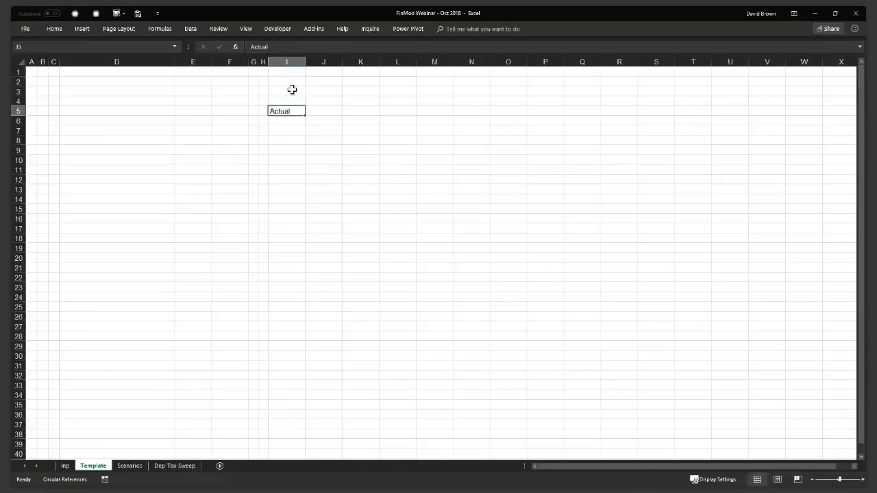
{"action": "left_click_drag", "start_coordinate": [306, 116], "coordinate": [371, 120]}
Step: Enter the heading "Forecast" in cell L5 and fill it across to P5
{"action": "left_click", "coordinate": [390, 109]}
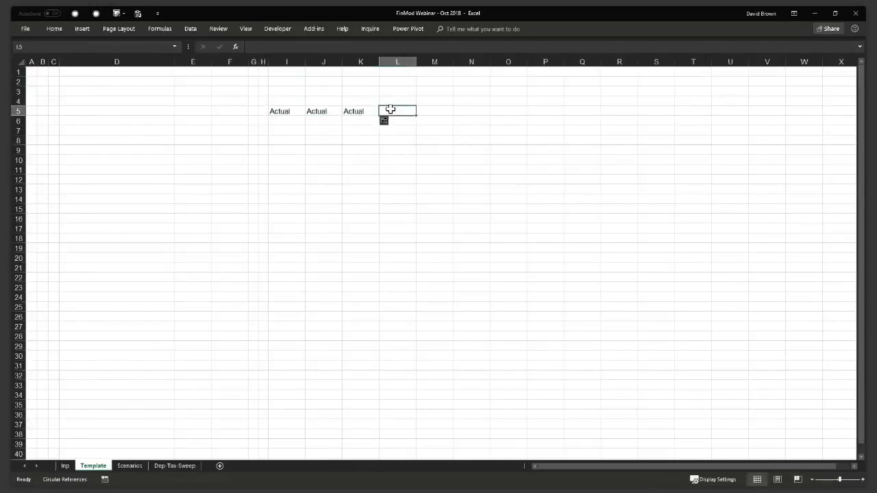
{"action": "type", "text": "Forecast"}
{"action": "key", "text": "Return"}
{"action": "key", "text": "Up"}
{"action": "key", "text": "shift+Right"}
{"action": "key", "text": "shift+Right"}
{"action": "key", "text": "shift+Right"}
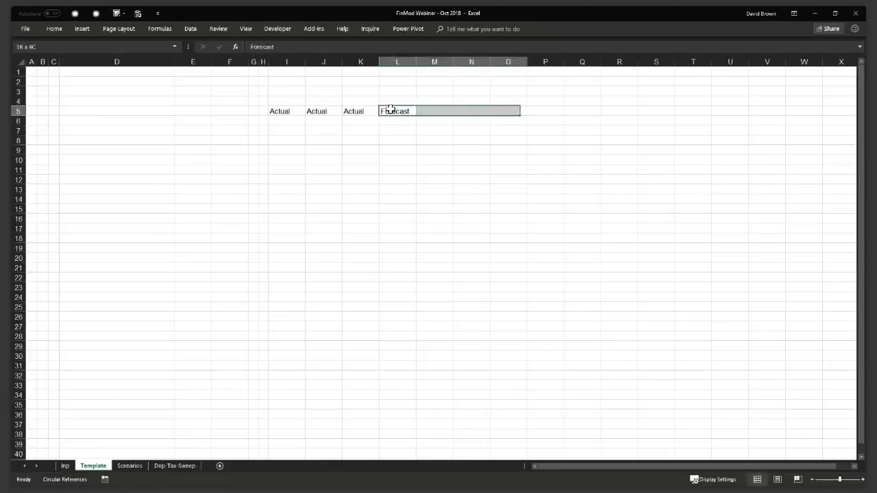
{"action": "key", "text": "shift+Right"}
{"action": "key", "text": "ctrl+r"}
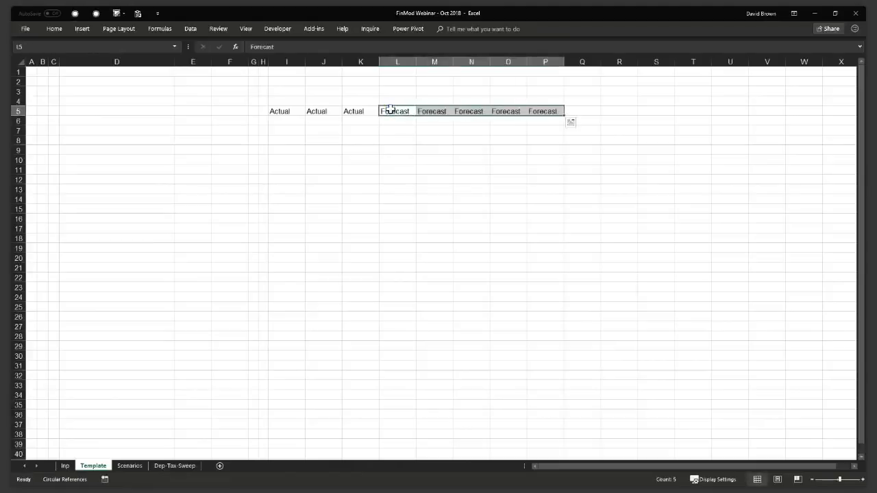
{"action": "key", "text": "shift+space"}
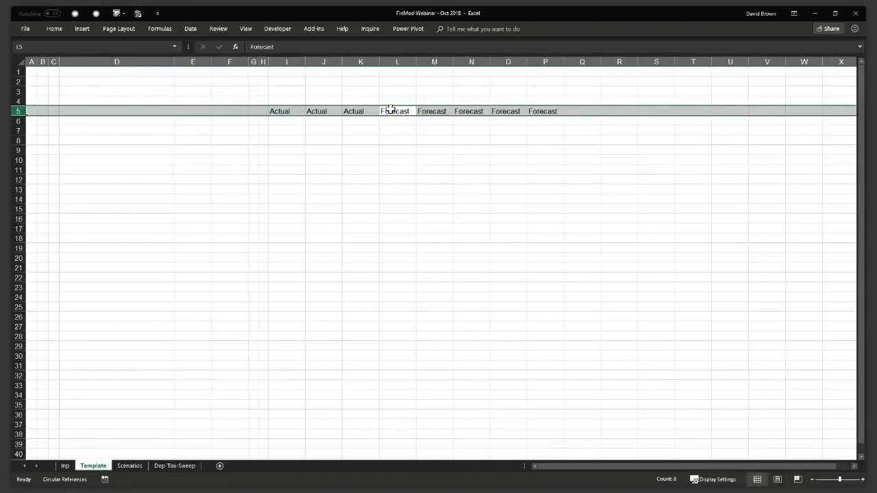
{"action": "key", "text": "Up"}
{"action": "key", "text": "Up"}
{"action": "key", "text": "Up"}
{"action": "key", "text": "Up"}
{"action": "key", "text": "Down"}
{"action": "key", "text": "Down"}
{"action": "key", "text": "Down"}
{"action": "key", "text": "Down"}
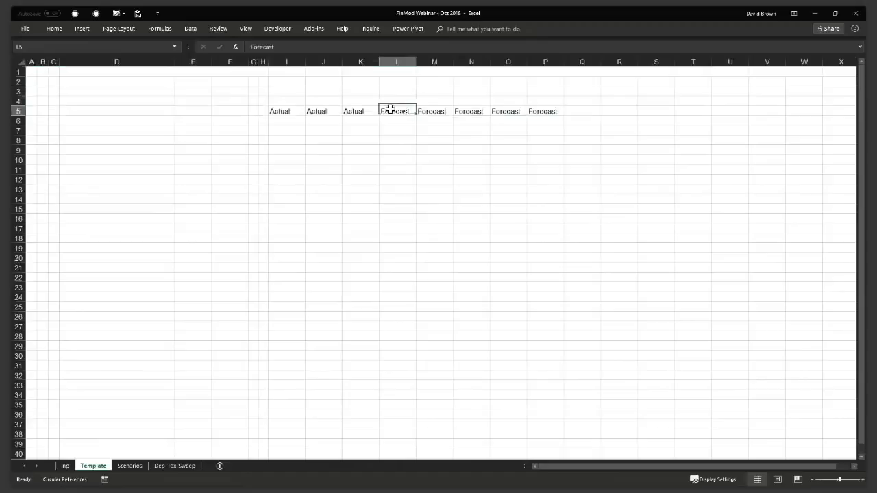
Step: Enter the first year, 2014, in cell I6 under the first Actual heading
{"action": "key", "text": "Left"}
{"action": "key", "text": "Left"}
{"action": "key", "text": "Left"}
{"action": "key", "text": "Down"}
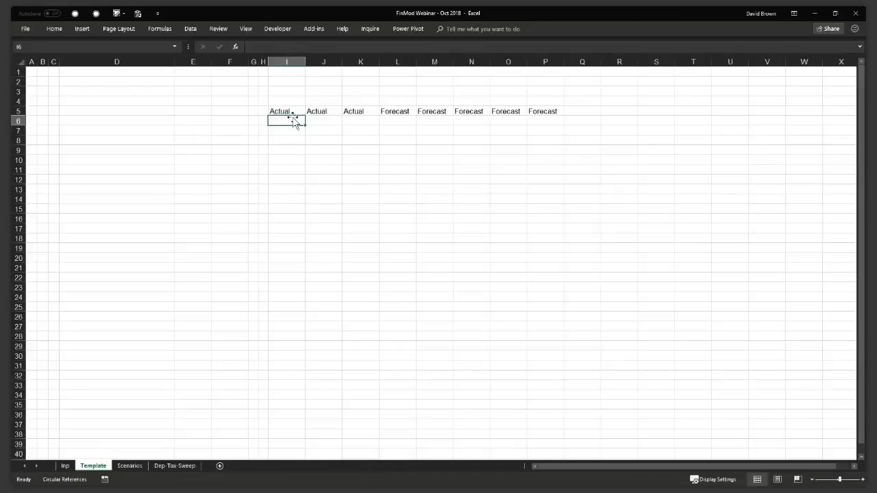
{"action": "type", "text": "201"}
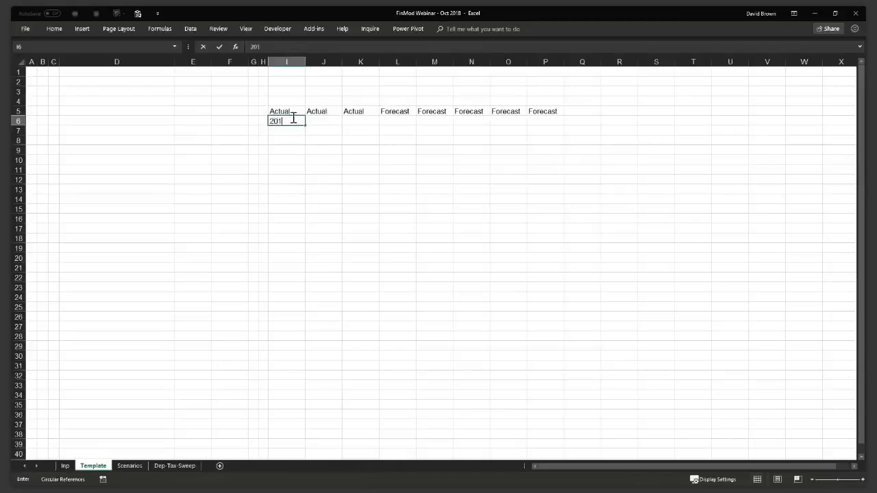
{"action": "type", "text": "4"}
{"action": "key", "text": "Return"}
{"action": "key", "text": "Up"}
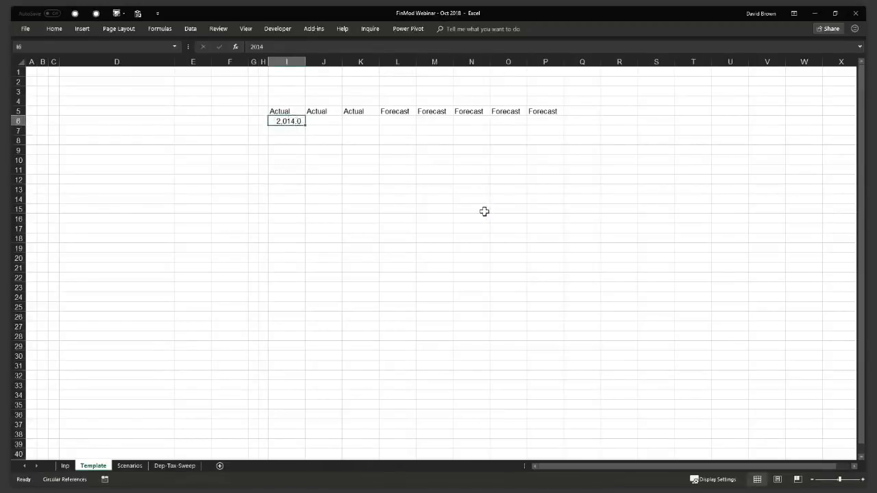
Step: Change the number format of the year in cell I6 to General
{"action": "key", "text": "ctrl+1"}
{"action": "left_click_drag", "start_coordinate": [231, 102], "coordinate": [671, 184]}
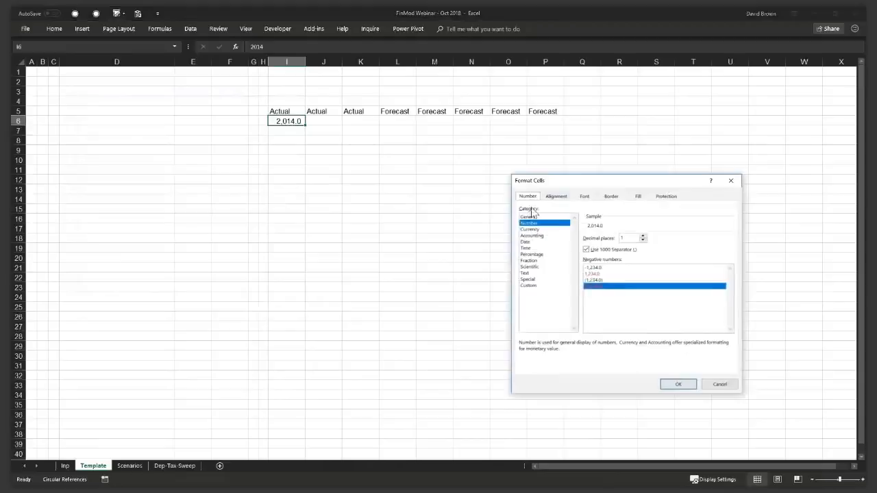
{"action": "left_click", "coordinate": [529, 218]}
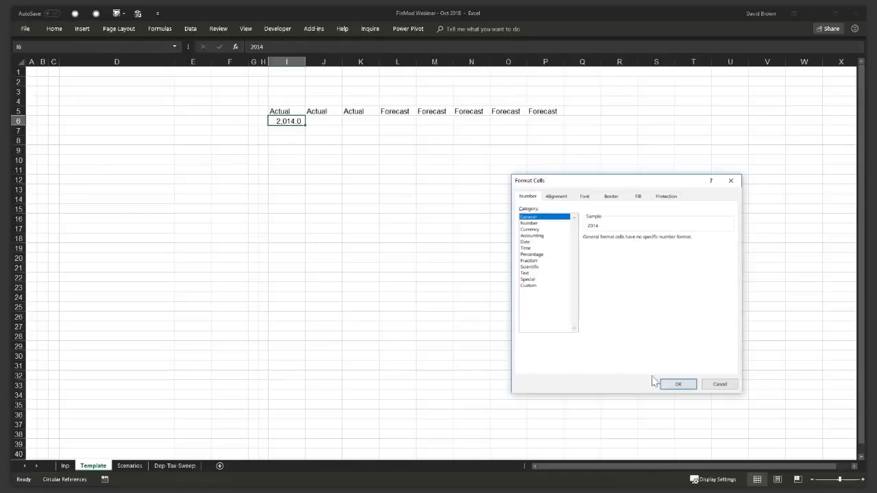
{"action": "left_click", "coordinate": [677, 384]}
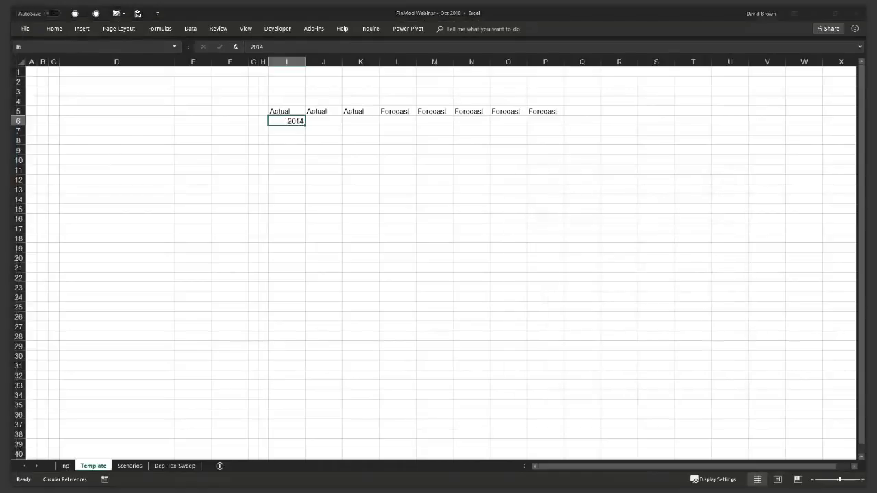
Step: Check which number format is applied to the empty cell K13, leaving it unmodified
{"action": "left_click", "coordinate": [373, 191]}
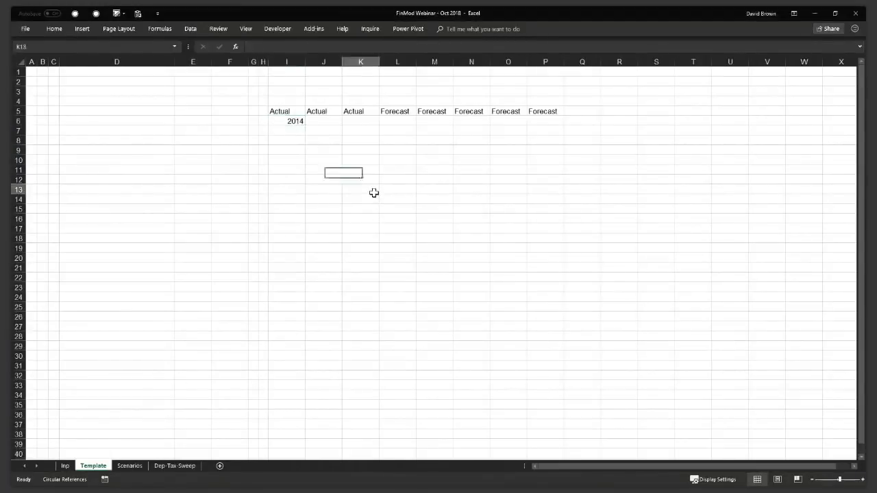
{"action": "key", "text": "ctrl+1"}
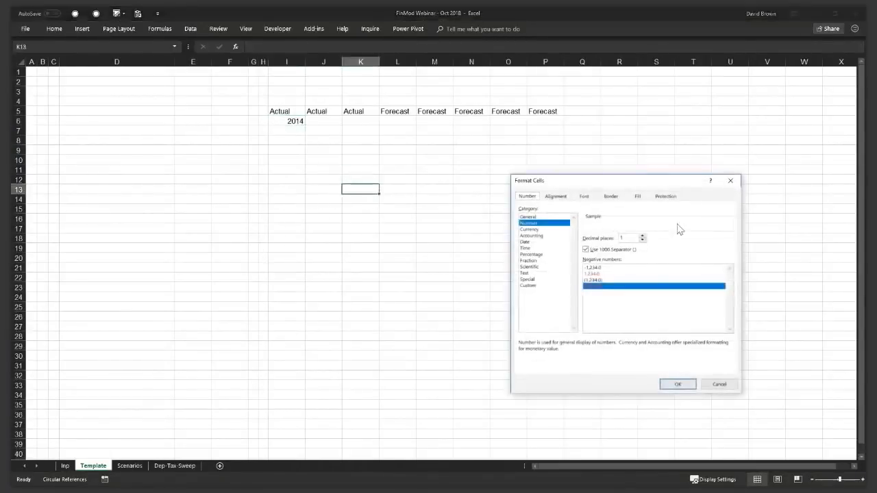
{"action": "key", "text": "Escape"}
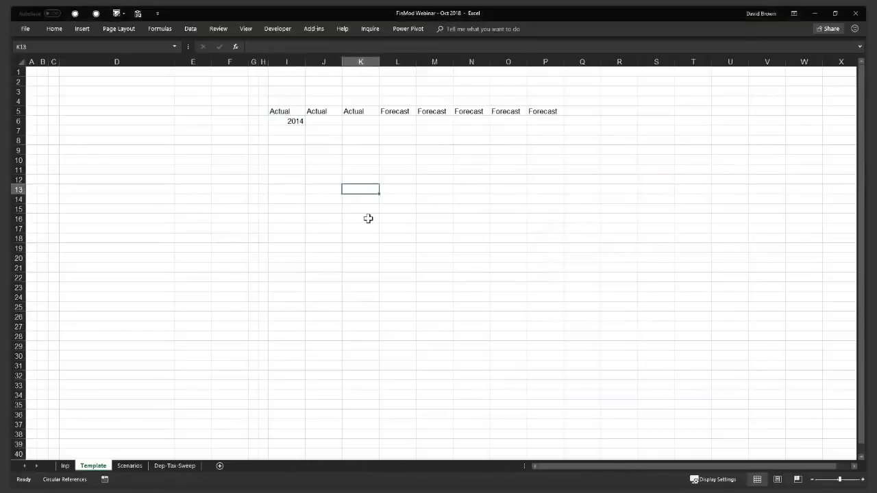
Step: Centre the year in cell I6 horizontally
{"action": "scroll", "coordinate": [368, 218], "scroll_direction": "up", "scroll_amount": 2}
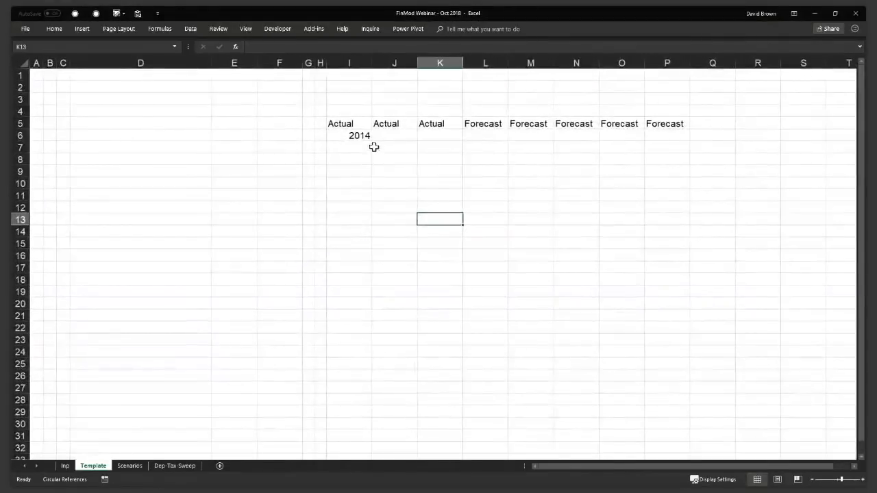
{"action": "left_click", "coordinate": [366, 137]}
{"action": "left_click", "coordinate": [63, 30]}
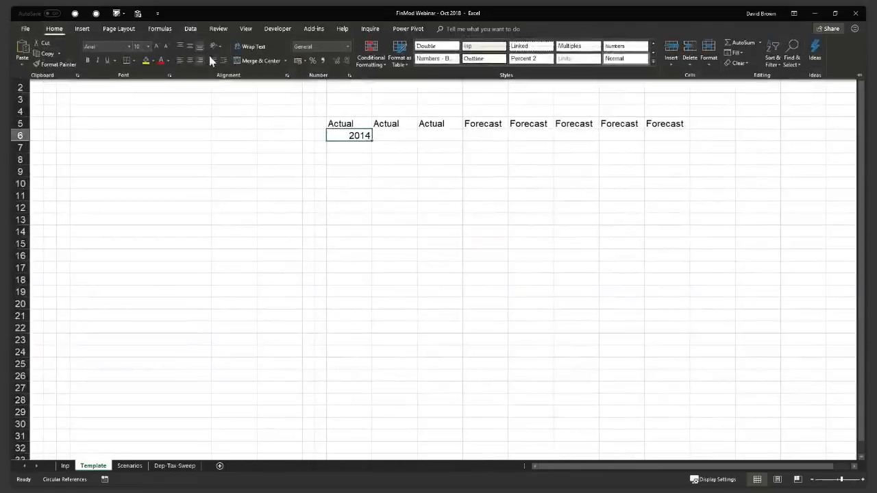
Step: Enter the formula =I6+1 in cell J6 and fill it across to P6
{"action": "left_click", "coordinate": [396, 135]}
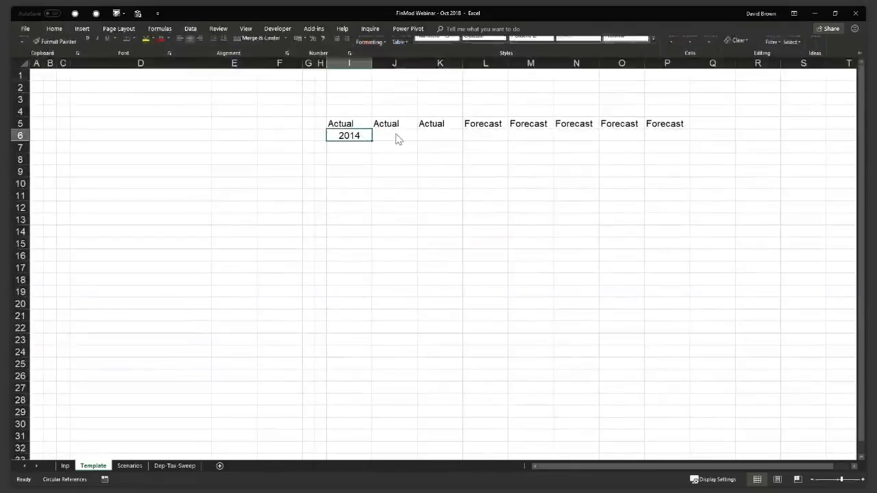
{"action": "type", "text": "="}
{"action": "key", "text": "Left"}
{"action": "type", "text": "+"}
{"action": "key", "text": "ctrl+Return"}
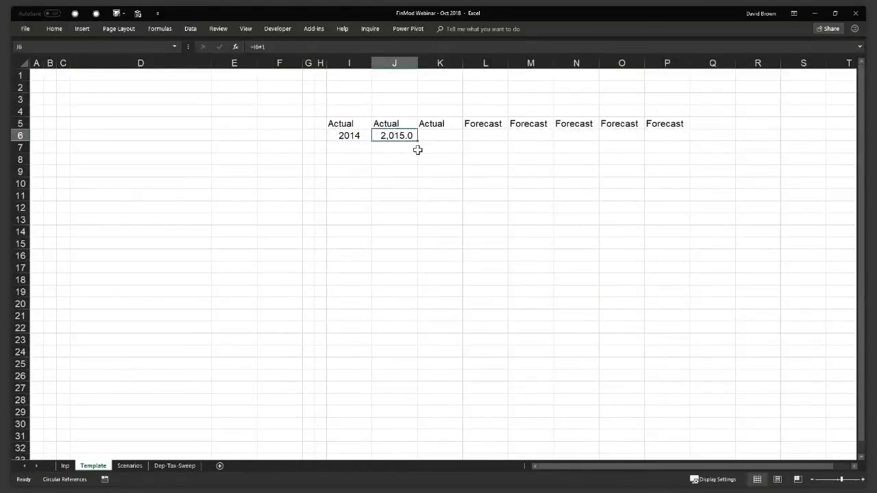
{"action": "left_click_drag", "start_coordinate": [416, 141], "coordinate": [671, 157]}
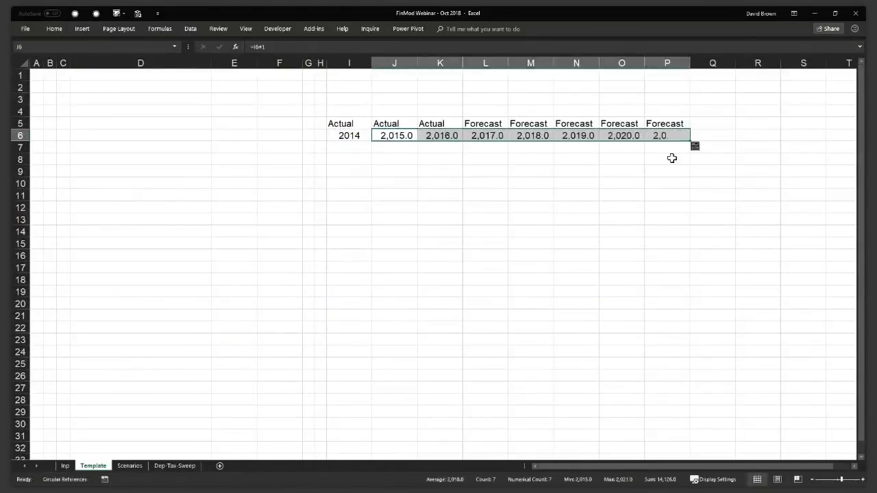
Step: Apply the General number format to the years in J6:P6 and centre them horizontally
{"action": "key", "text": "ctrl+1"}
{"action": "left_click", "coordinate": [547, 217]}
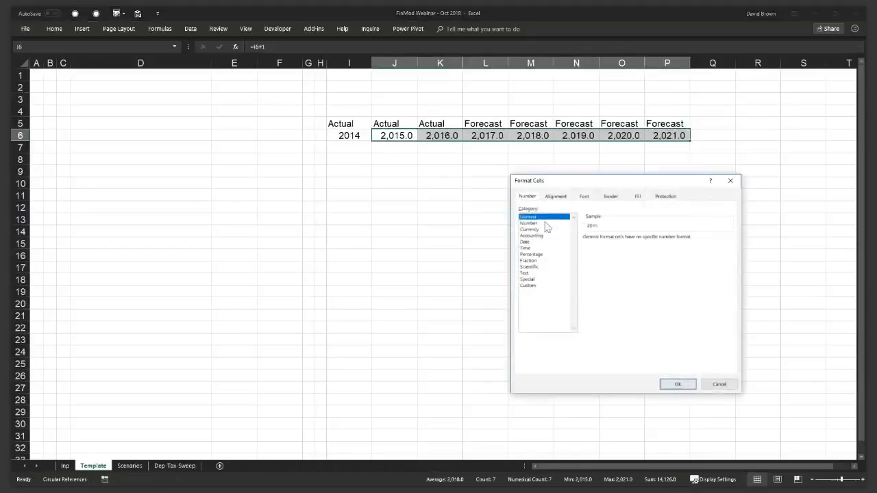
{"action": "left_click", "coordinate": [677, 384]}
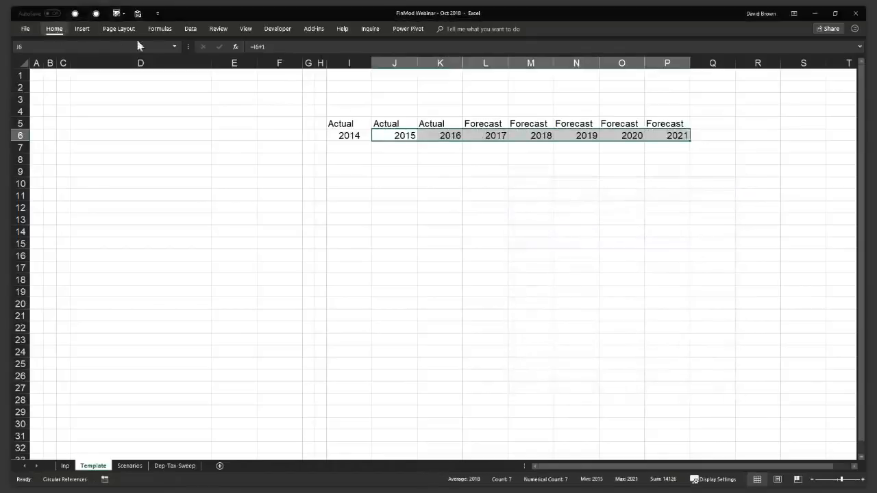
{"action": "left_click", "coordinate": [54, 28]}
{"action": "left_click", "coordinate": [193, 60]}
{"action": "left_click", "coordinate": [376, 161]}
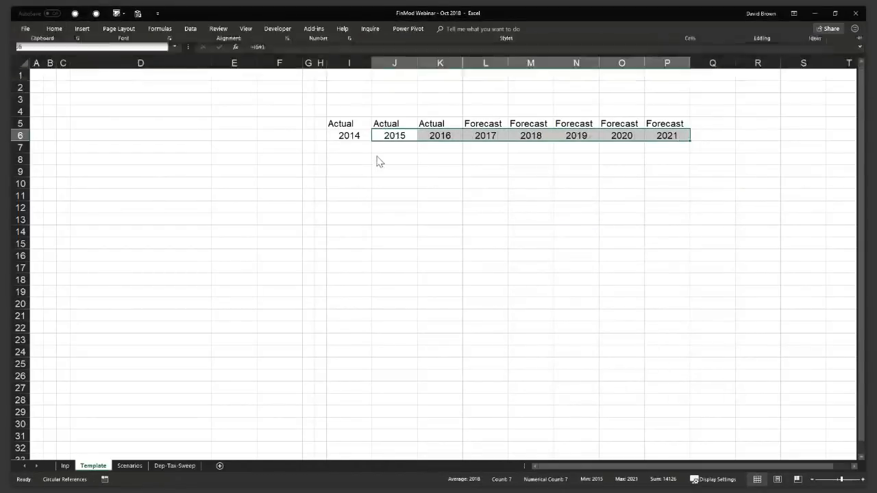
Step: Apply the custom number format 0"A" to the actual years in I6:K6
{"action": "left_click", "coordinate": [376, 160]}
{"action": "key", "text": "Up"}
{"action": "key", "text": "Up"}
{"action": "key", "text": "Up"}
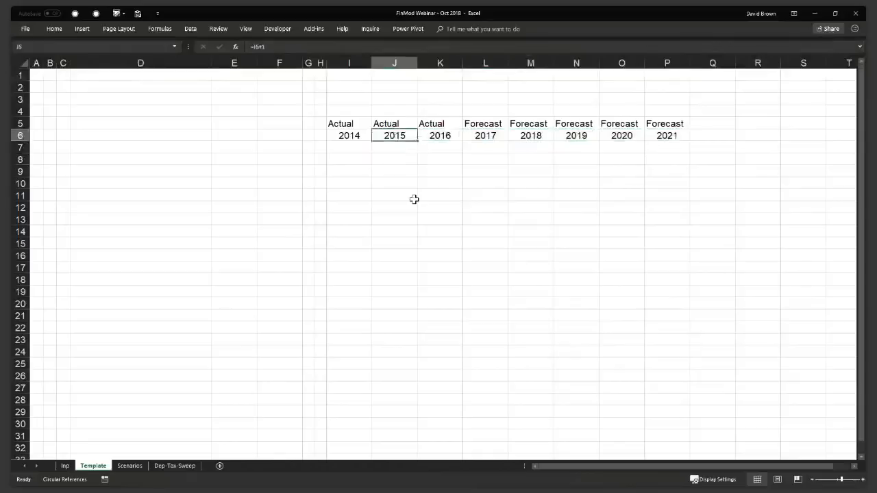
{"action": "key", "text": "Left"}
{"action": "key", "text": "Down"}
{"action": "key", "text": "shift+Right"}
{"action": "key", "text": "shift+Right"}
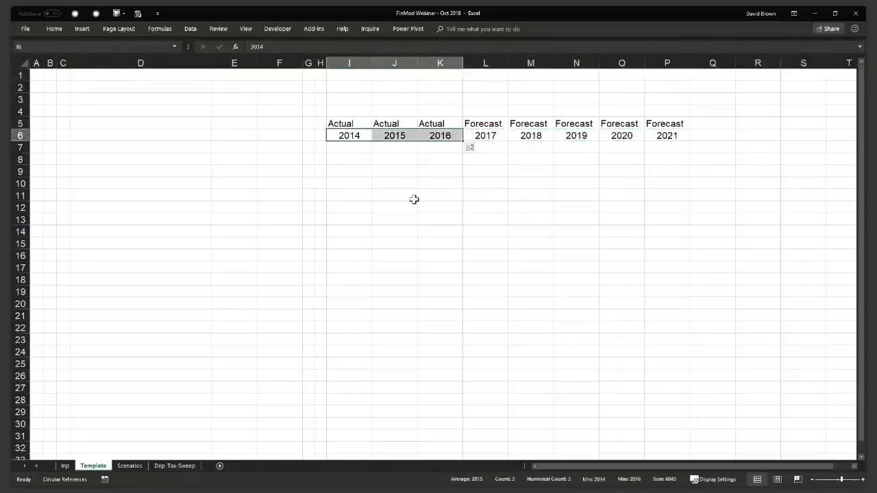
{"action": "key", "text": "ctrl+1"}
{"action": "left_click", "coordinate": [535, 287]}
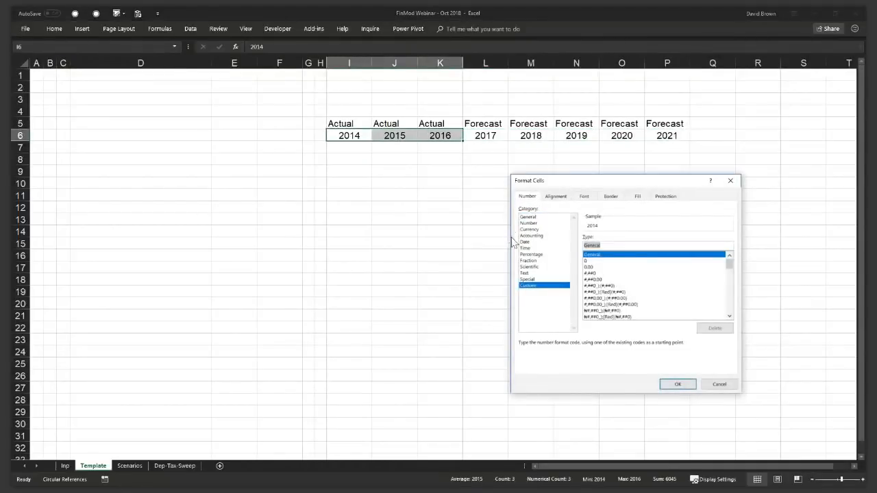
{"action": "type", "text": "0"}
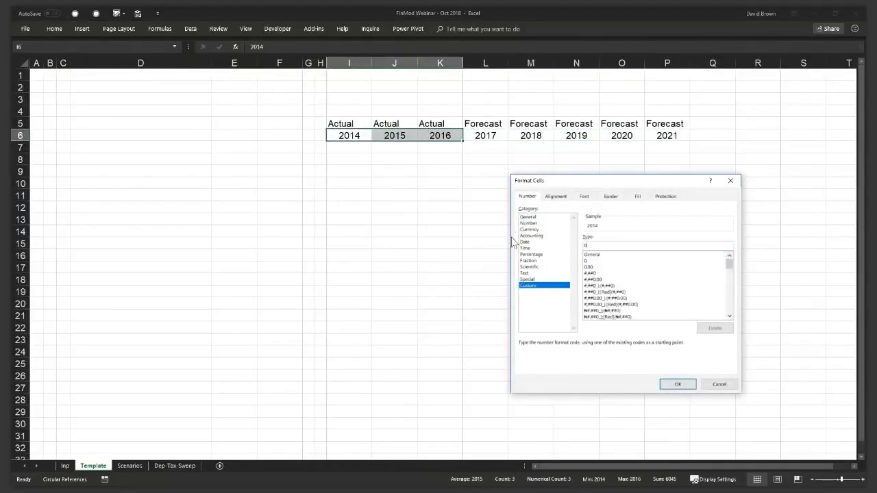
{"action": "type", "text": "\""}
{"action": "key", "text": "BackSpace"}
{"action": "type", "text": "/A"}
{"action": "key", "text": "BackSpace"}
{"action": "type", "text": "\"A"}
{"action": "left_click", "coordinate": [675, 384]}
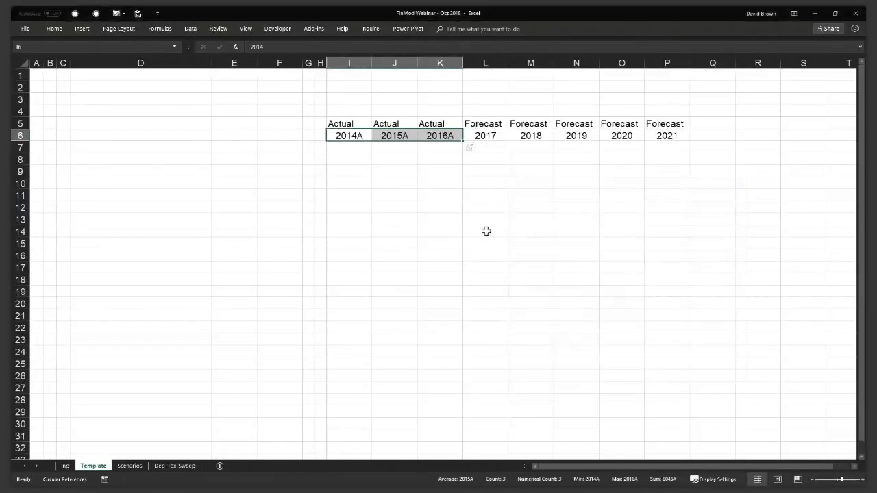
Step: Apply the custom number format 0"F" to the forecast years in L6:P6
{"action": "left_click_drag", "start_coordinate": [484, 135], "coordinate": [673, 137]}
{"action": "key", "text": "ctrl+1"}
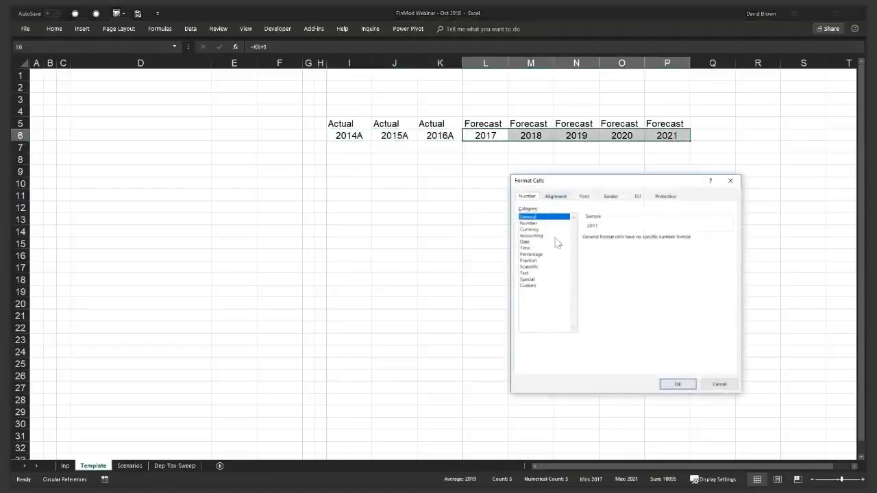
{"action": "left_click", "coordinate": [537, 286]}
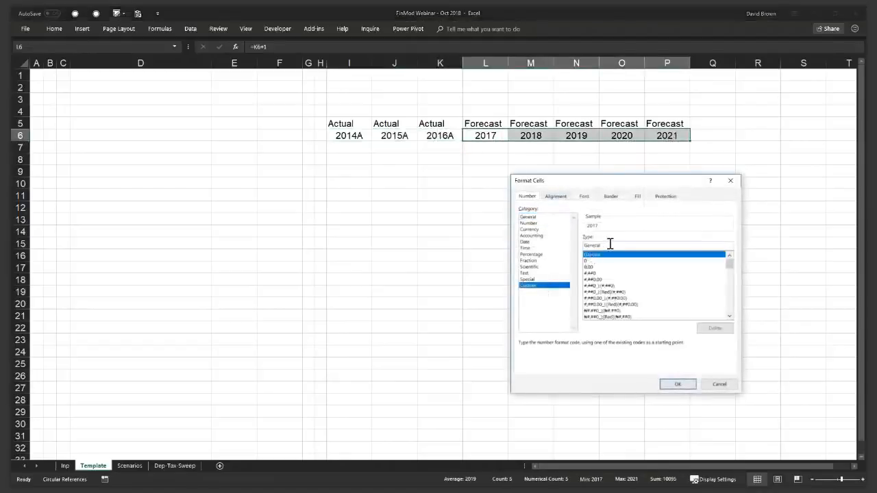
{"action": "type", "text": "0\""}
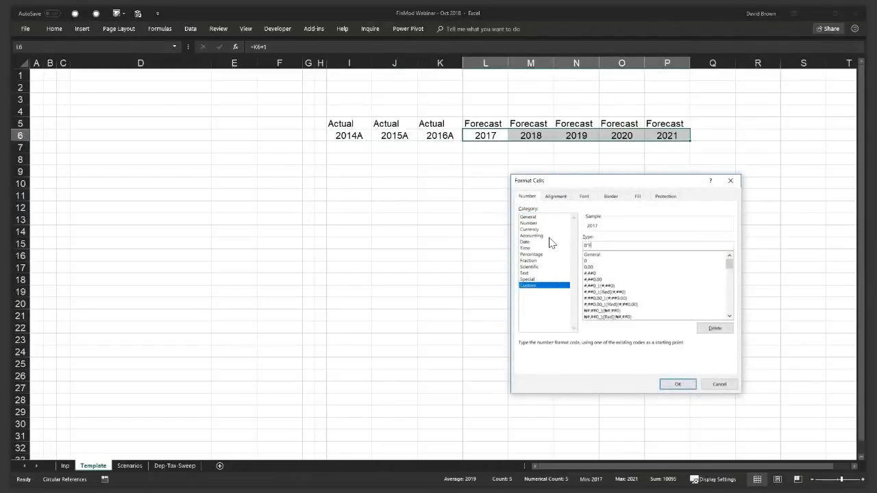
{"action": "type", "text": "F\""}
{"action": "left_click", "coordinate": [678, 385]}
{"action": "left_click", "coordinate": [500, 160]}
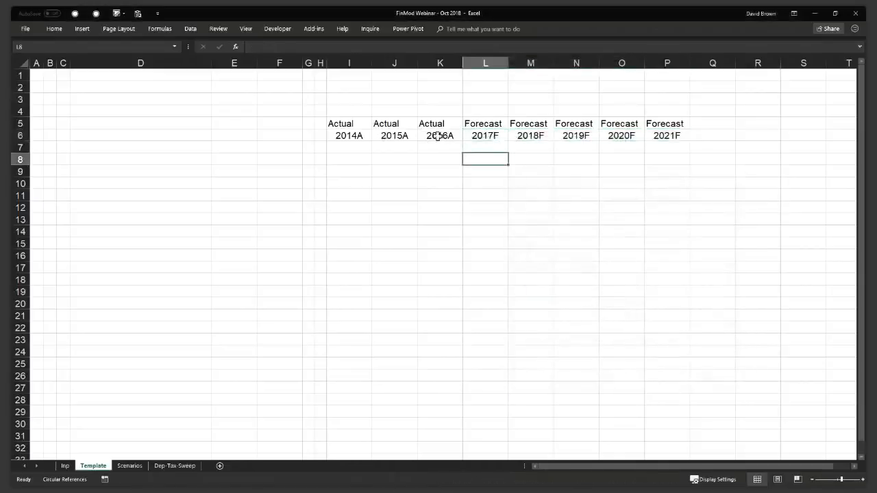
Step: Enter the column heading Units in cell E6, on the same row as the years
{"action": "left_click", "coordinate": [341, 125]}
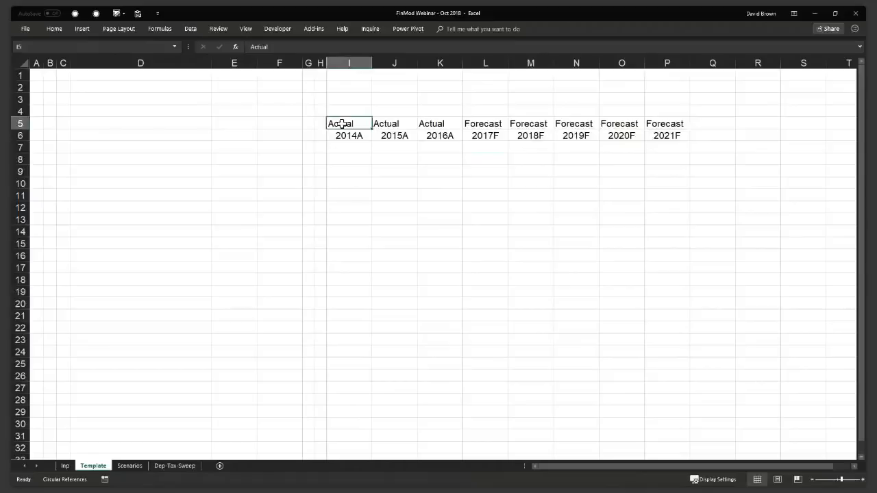
{"action": "key", "text": "Down"}
{"action": "key", "text": "Left"}
{"action": "key", "text": "Left"}
{"action": "key", "text": "Left"}
{"action": "key", "text": "Left"}
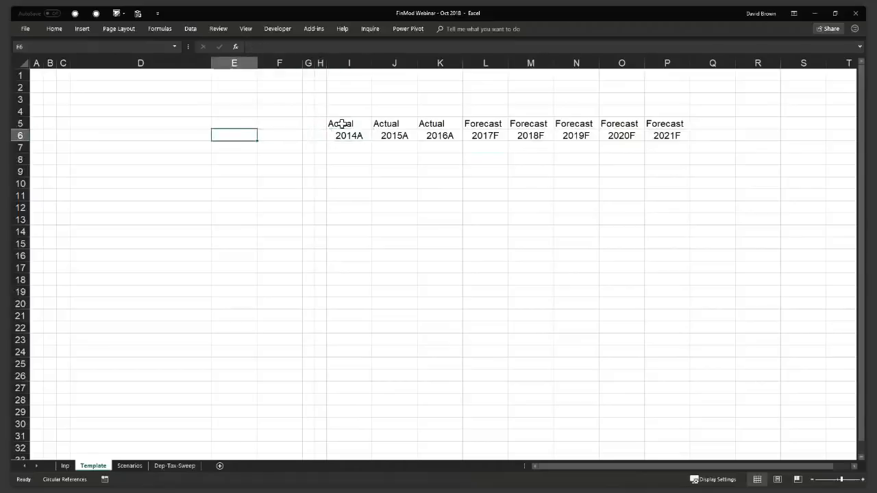
{"action": "type", "text": "Units"}
{"action": "key", "text": "Return"}
Step: Enter the column heading Inputs in cell F6, beside the Units heading
{"action": "key", "text": "Up"}
{"action": "key", "text": "Right"}
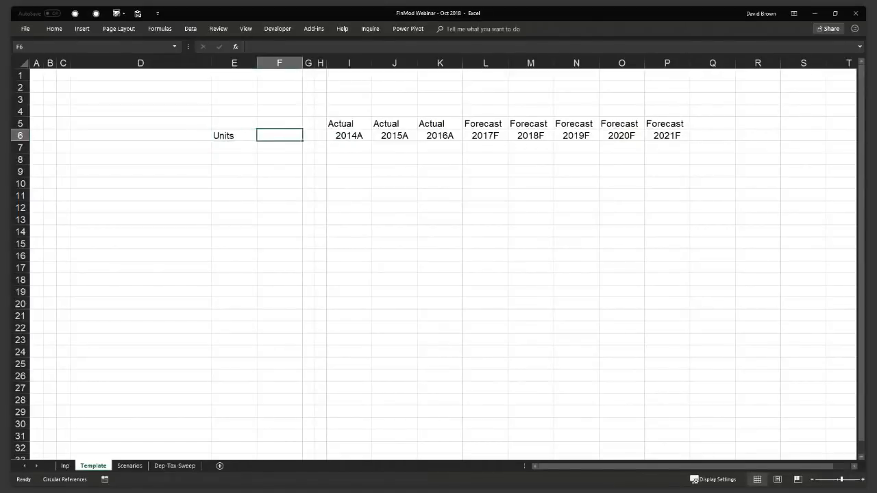
{"action": "key", "text": "alt+Tab"}
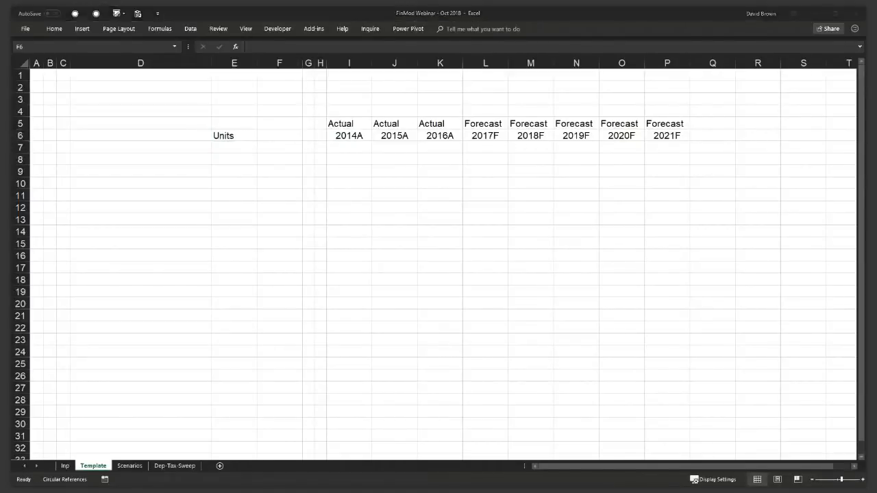
{"action": "left_click", "coordinate": [275, 134]}
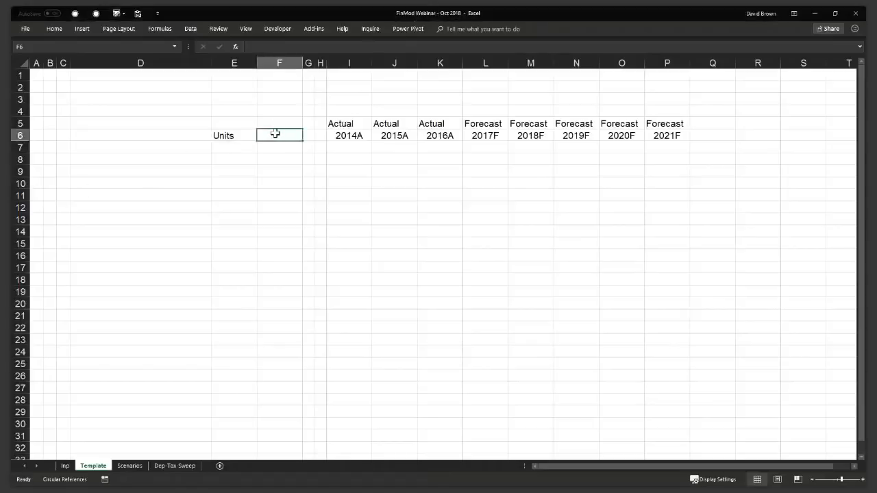
{"action": "type", "text": "In"}
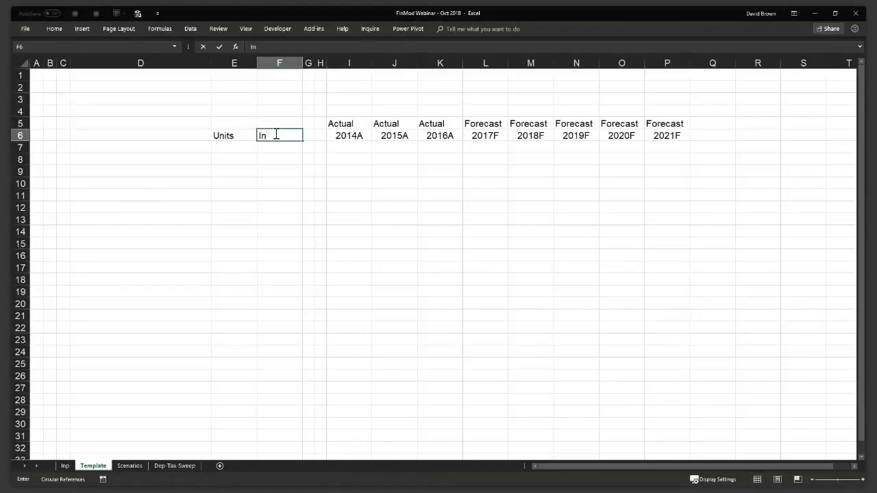
{"action": "type", "text": "puts"}
{"action": "key", "text": "ctrl+Return"}
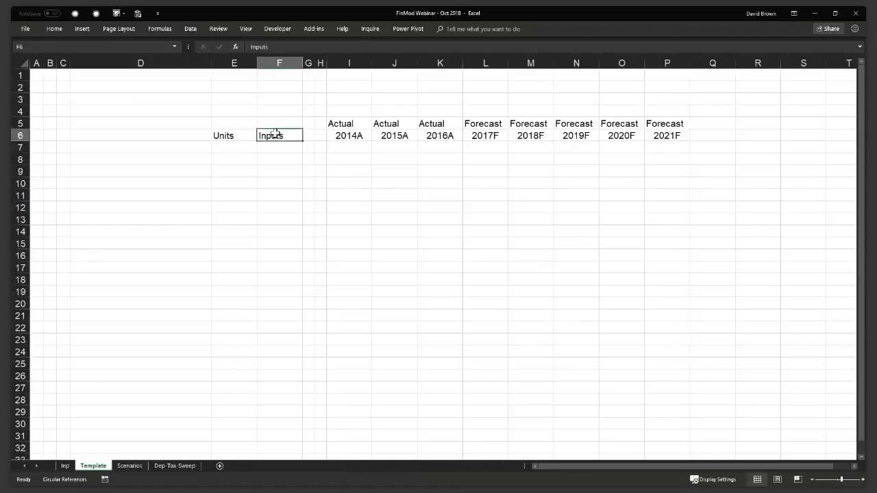
Step: Enter the label "BS Check: OK" in cell I3 above the timeline header
{"action": "key", "text": "Left"}
{"action": "key", "text": "Left"}
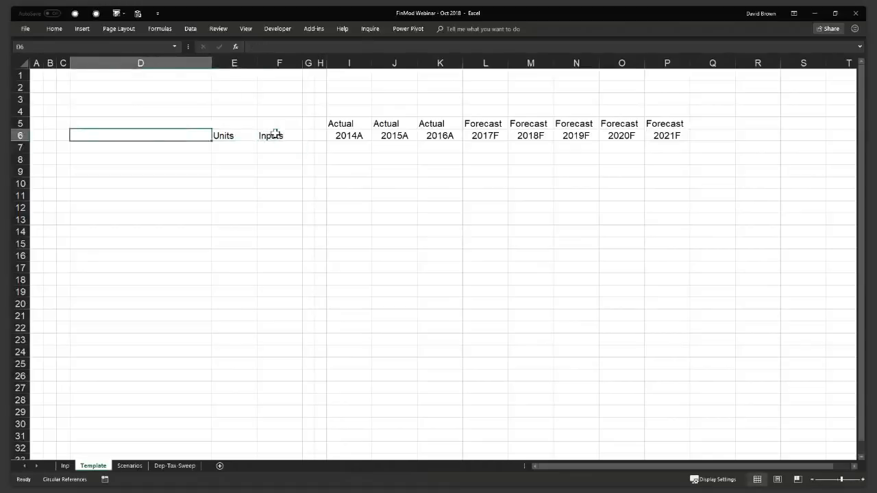
{"action": "key", "text": "Right"}
{"action": "key", "text": "Right"}
{"action": "key", "text": "Right"}
{"action": "key", "text": "Right"}
{"action": "key", "text": "Up"}
{"action": "key", "text": "Up"}
{"action": "key", "text": "Up"}
{"action": "key", "text": "Right"}
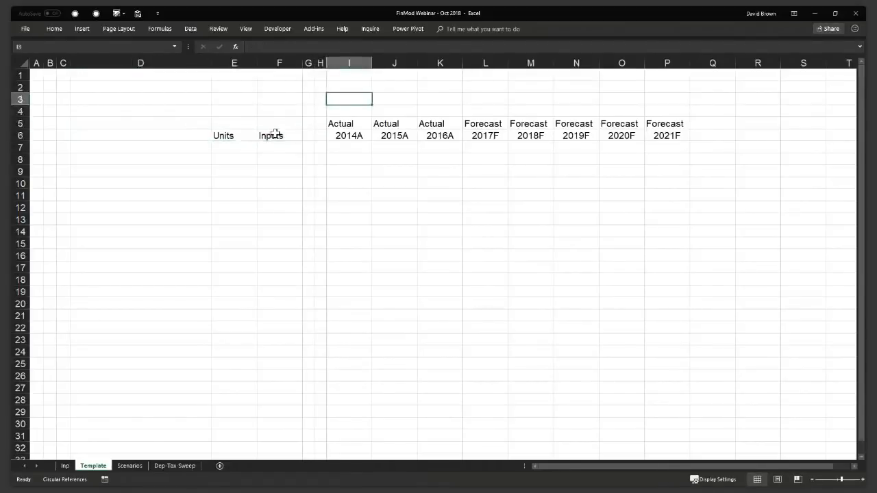
{"action": "key", "text": "shift+Right"}
{"action": "key", "text": "shift+Right"}
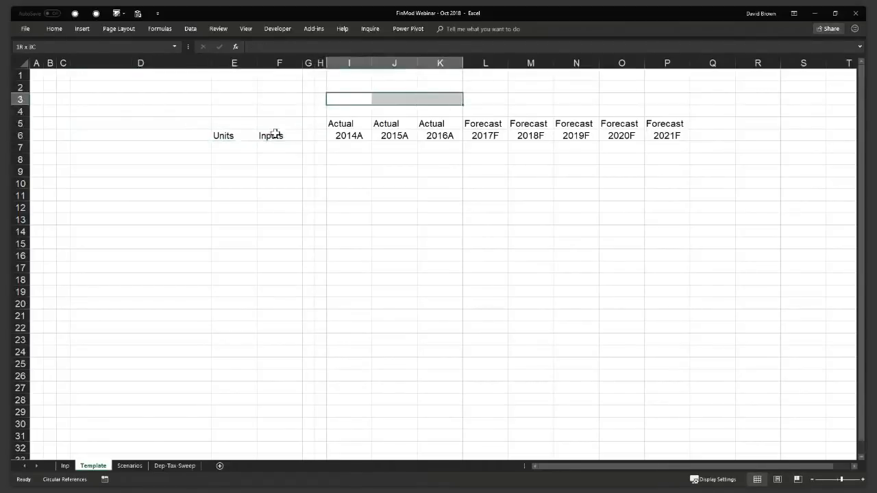
{"action": "key", "text": "shift+Left"}
{"action": "key", "text": "shift+Left"}
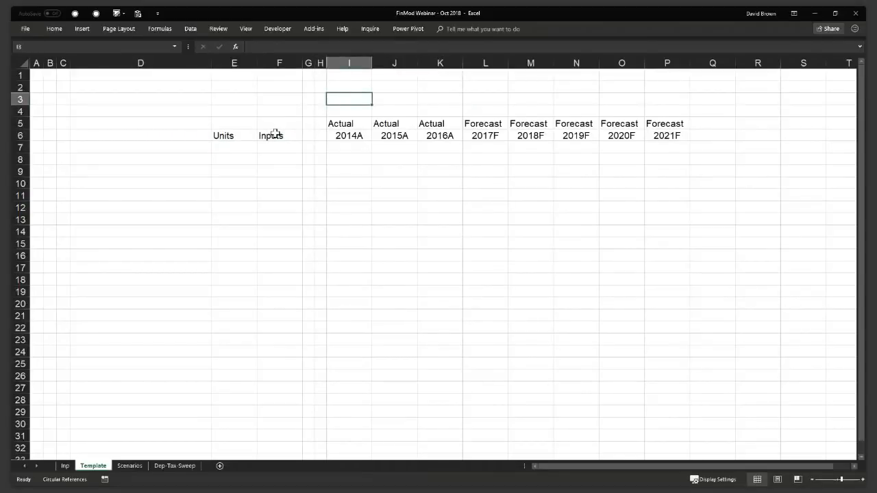
{"action": "type", "text": "BS C"}
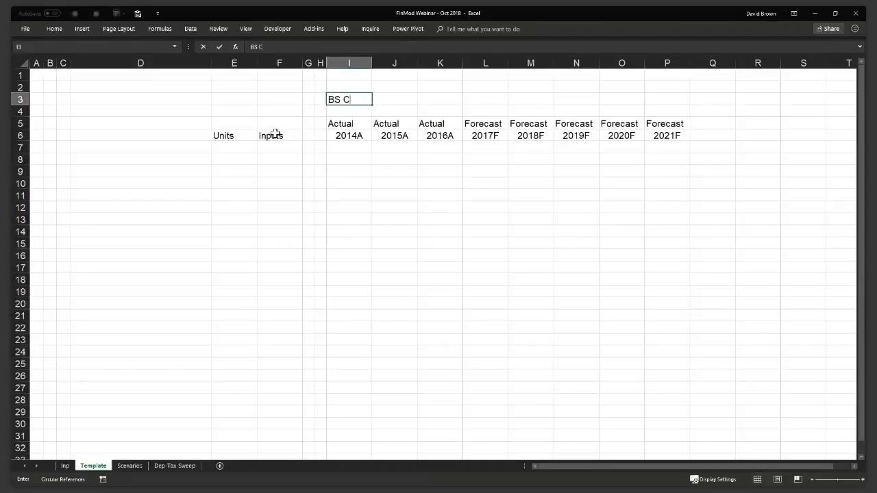
{"action": "type", "text": "heck: OK"}
Step: Merge and centre the BS Check label across I3:J3 and make it bold
{"action": "key", "text": "Up"}
{"action": "key", "text": "shift+Right"}
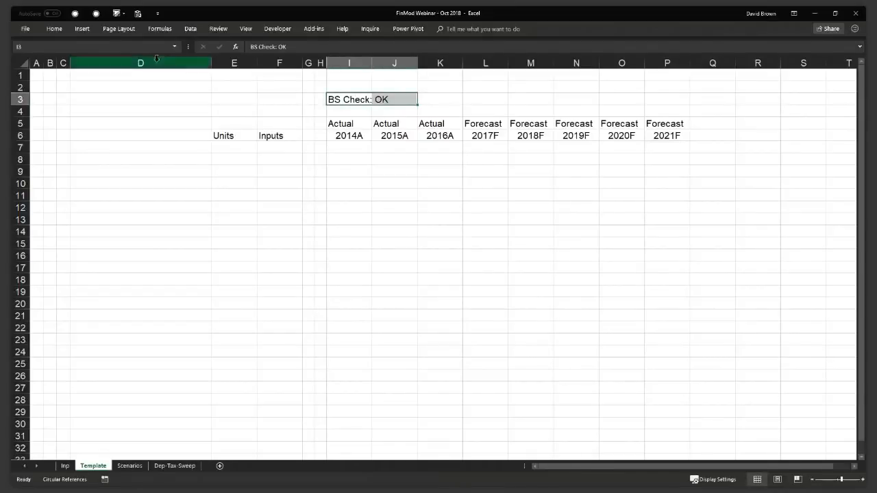
{"action": "left_click", "coordinate": [55, 31]}
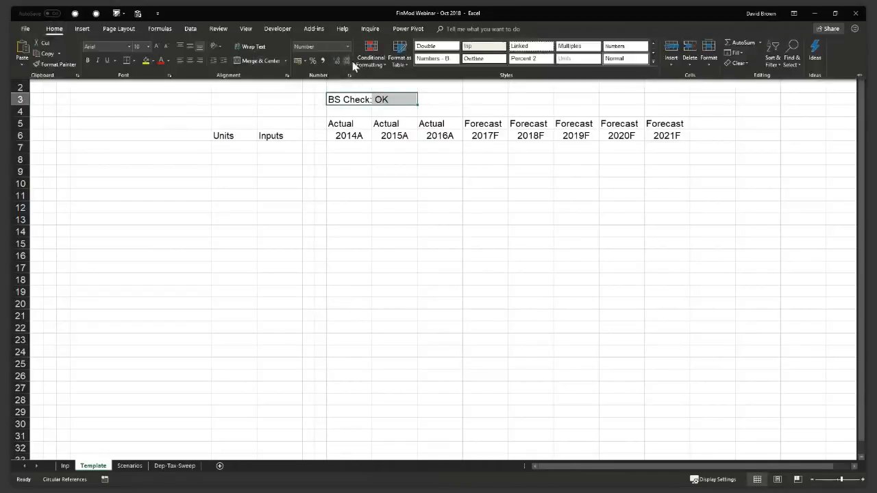
{"action": "left_click", "coordinate": [254, 61]}
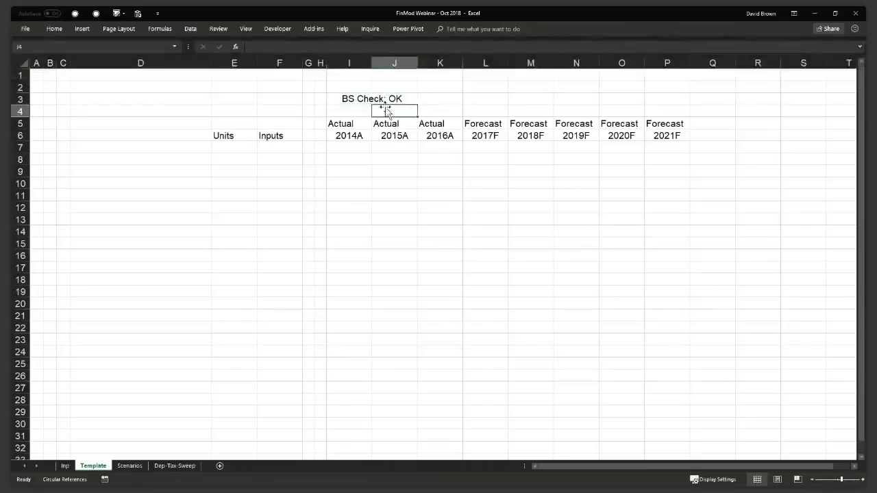
{"action": "key", "text": "ctrl+b"}
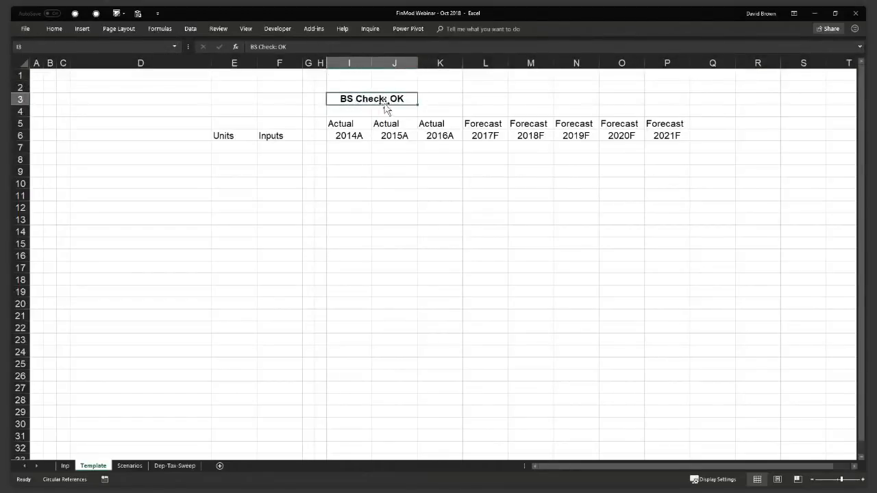
Step: Enter the label "Scenario: Base Case" in cell K3 beside the BS Check label
{"action": "left_click", "coordinate": [433, 98]}
{"action": "type", "text": "Scenario: Base Case"}
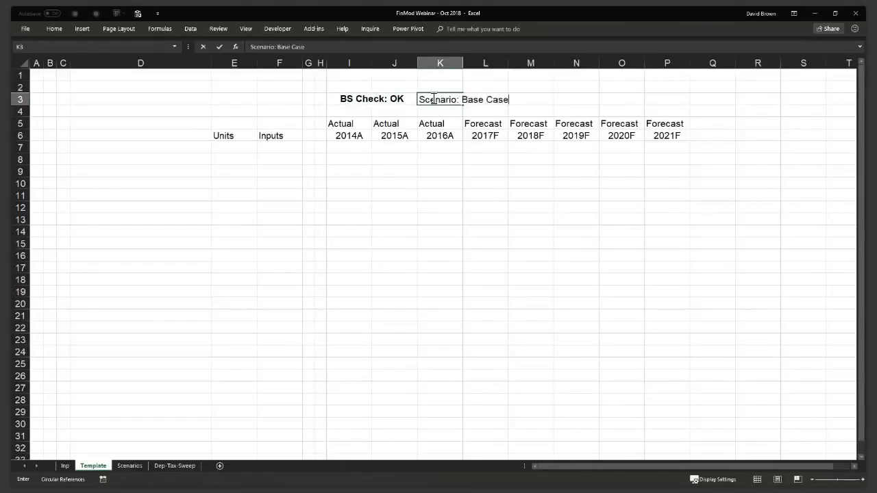
{"action": "key", "text": "Return"}
Step: Merge and centre the Scenario label across K3:L3
{"action": "key", "text": "Up"}
{"action": "key", "text": "shift+Right"}
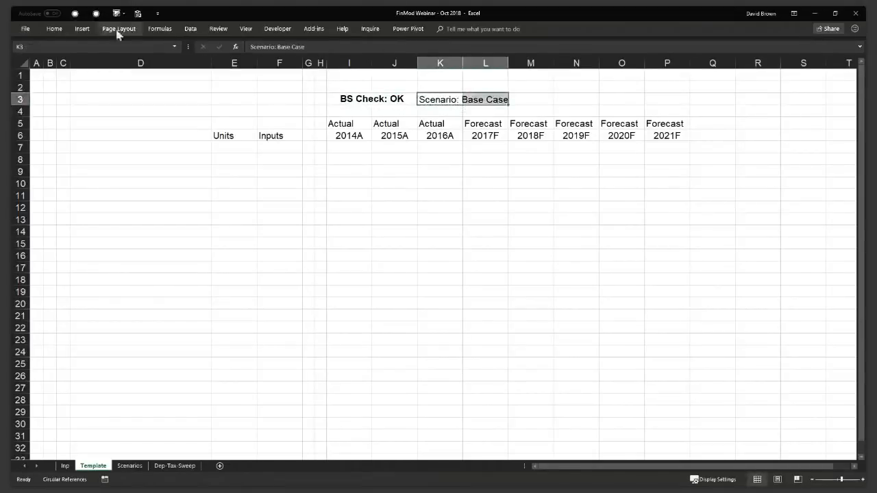
{"action": "left_click", "coordinate": [54, 29]}
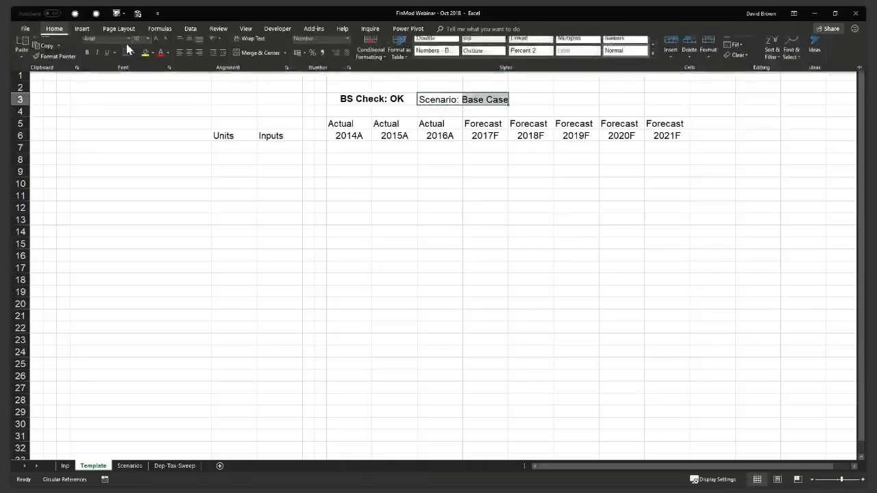
{"action": "left_click", "coordinate": [192, 61]}
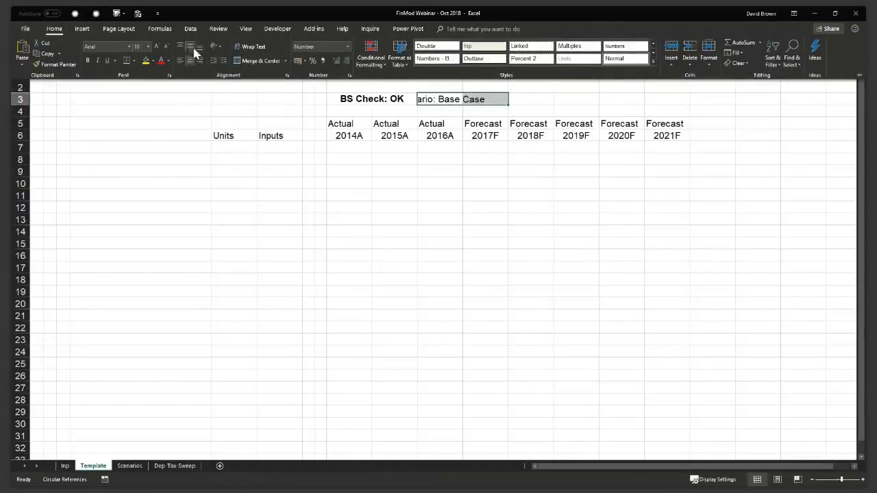
{"action": "left_click", "coordinate": [247, 61]}
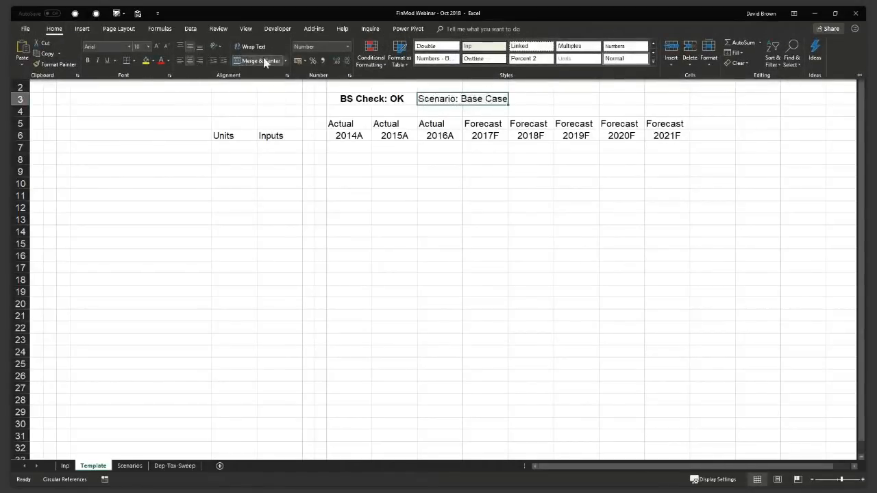
{"action": "left_click", "coordinate": [487, 110]}
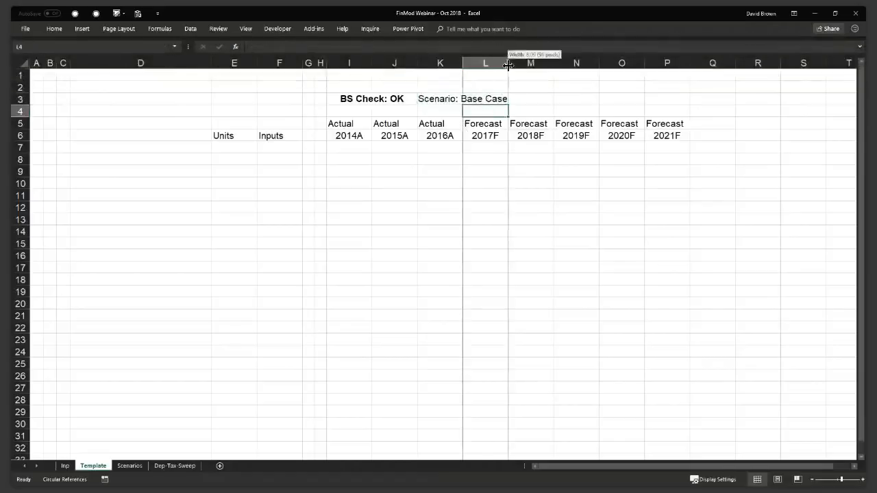
Step: Widen column L slightly to give the Scenario label more room, and make the label bold
{"action": "left_click_drag", "start_coordinate": [508, 67], "coordinate": [518, 66]}
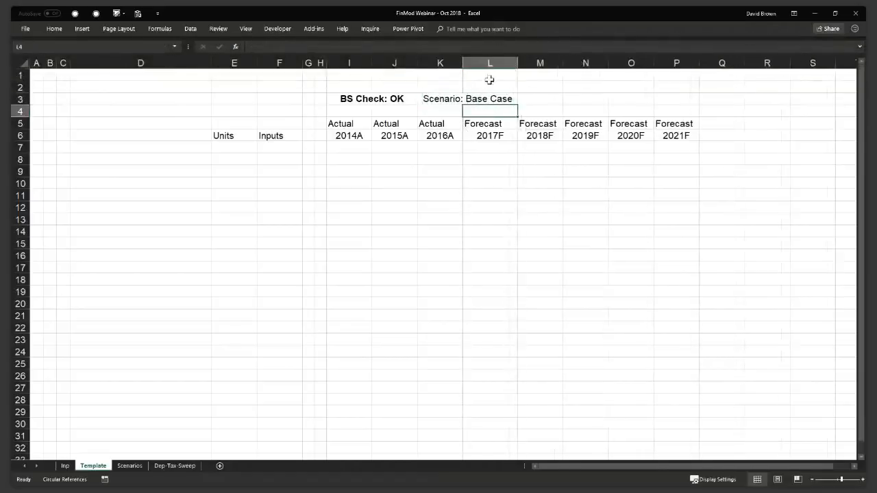
{"action": "left_click", "coordinate": [440, 98]}
{"action": "key", "text": "ctrl+b"}
Step: Add an outline border around the BS Check and Scenario labels in I3:L3
{"action": "left_click_drag", "start_coordinate": [370, 97], "coordinate": [504, 100]}
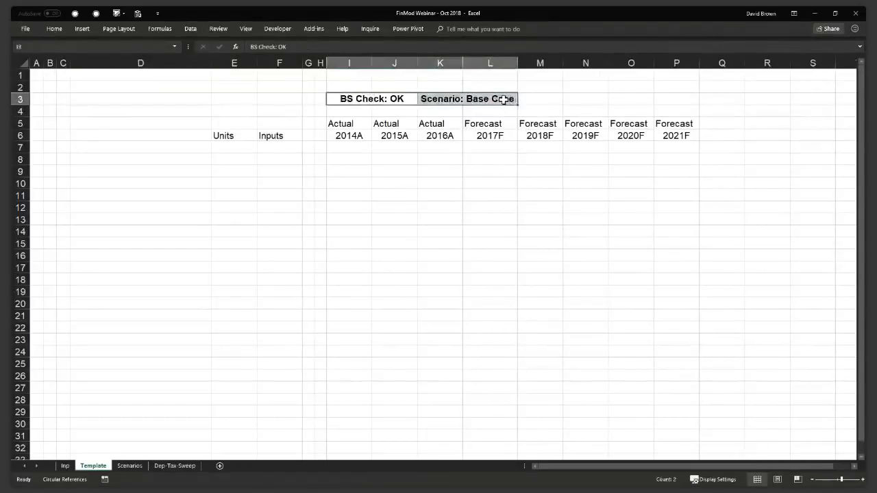
{"action": "key", "text": "ctrl+1"}
{"action": "left_click", "coordinate": [610, 197]}
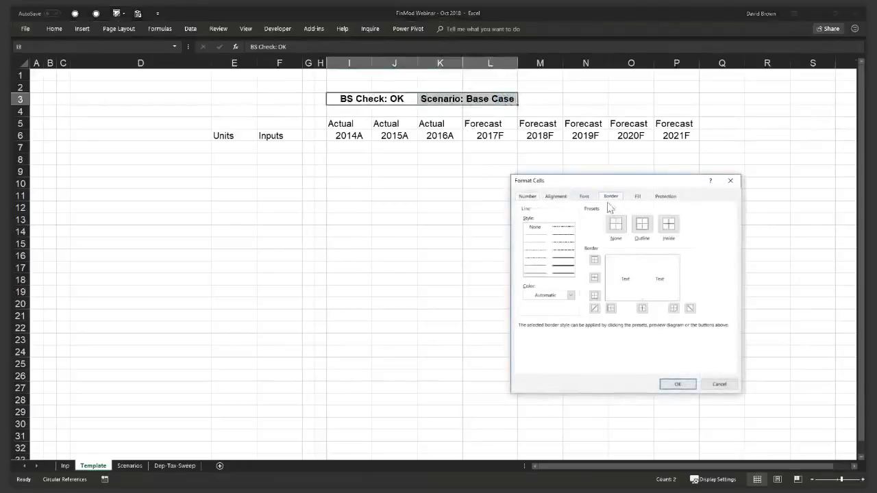
{"action": "left_click", "coordinate": [642, 225]}
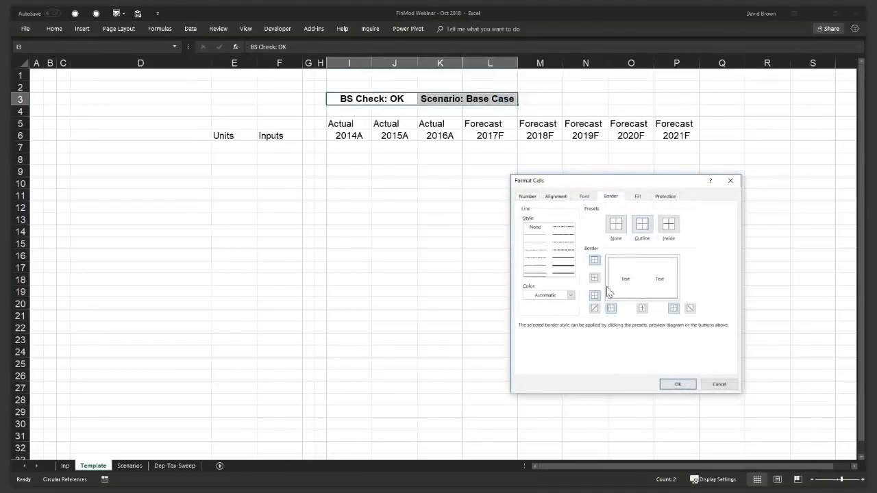
{"action": "left_click", "coordinate": [677, 384]}
{"action": "left_click", "coordinate": [440, 207]}
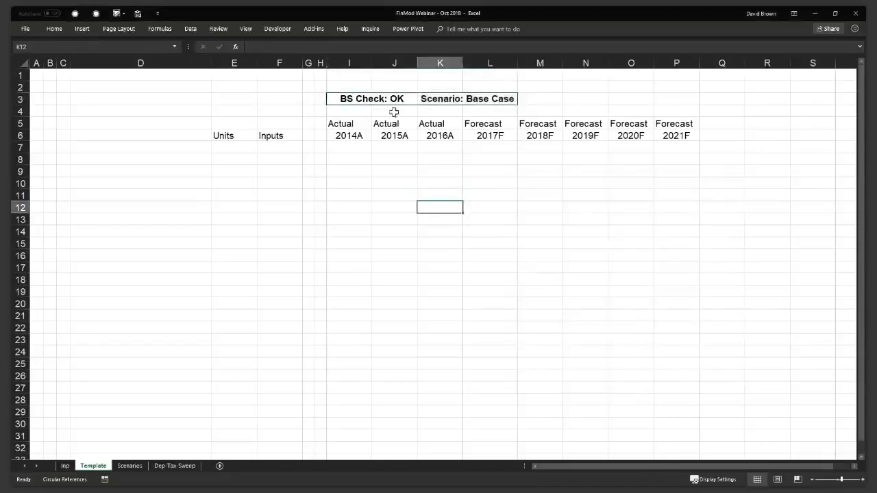
Step: Give the BS Check label in I3:J3 its own outline border to divide it from the Scenario label
{"action": "left_click", "coordinate": [346, 99]}
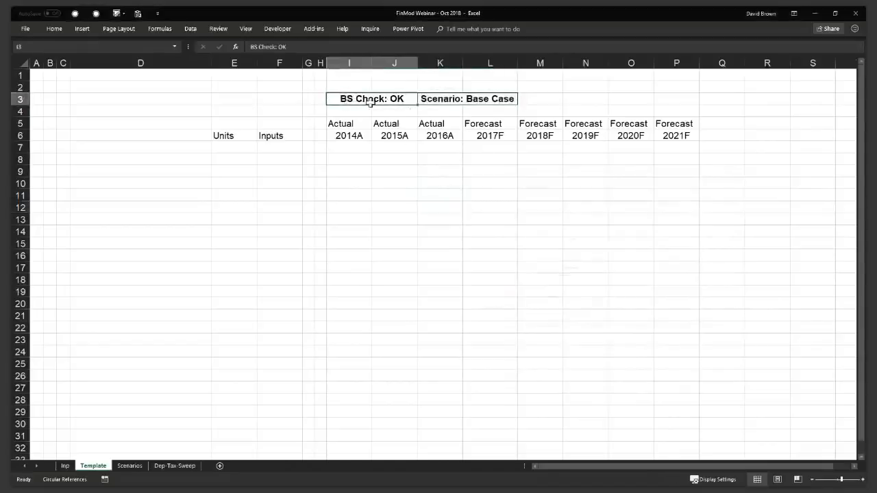
{"action": "key", "text": "ctrl+1"}
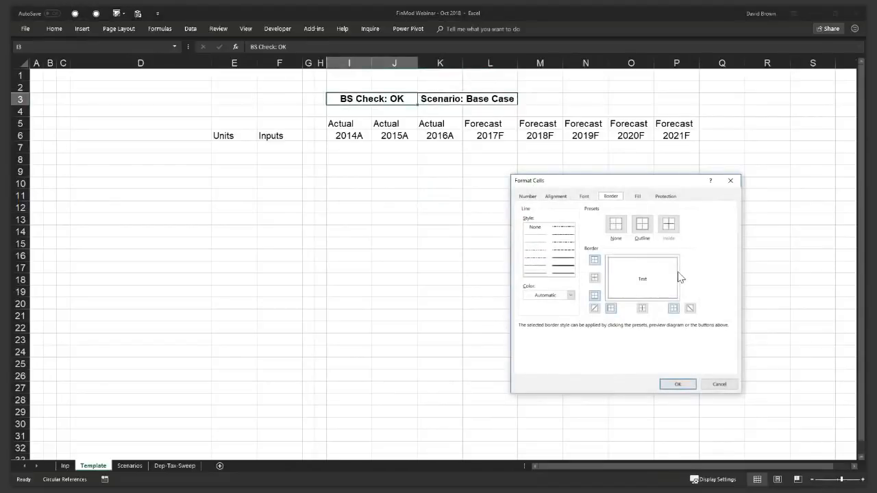
{"action": "left_click", "coordinate": [677, 383]}
{"action": "left_click", "coordinate": [446, 268]}
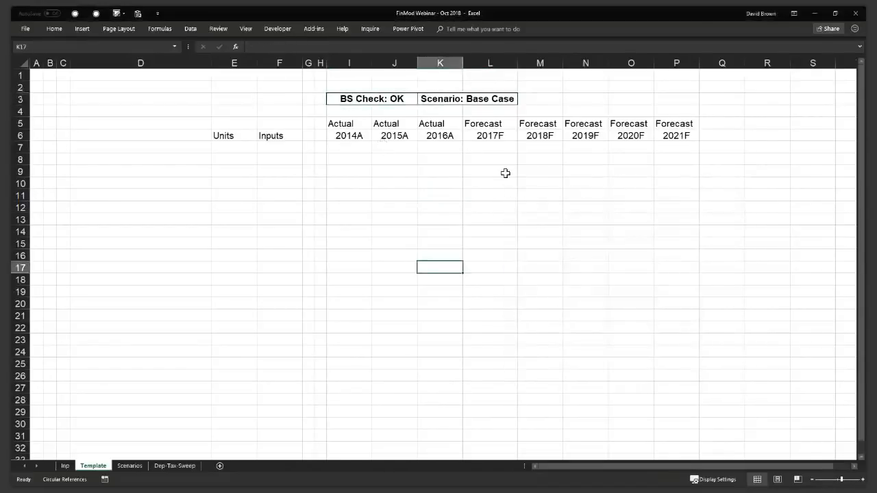
{"action": "left_click_drag", "start_coordinate": [505, 172], "coordinate": [559, 173]}
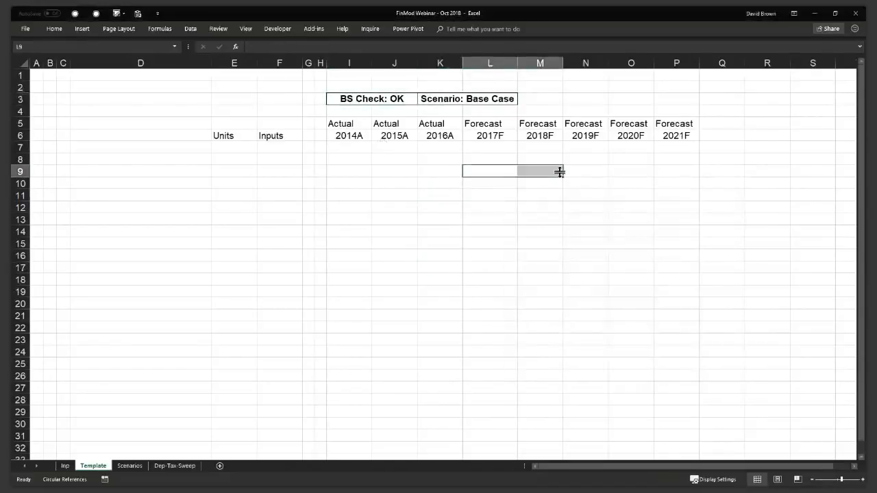
{"action": "key", "text": "Down"}
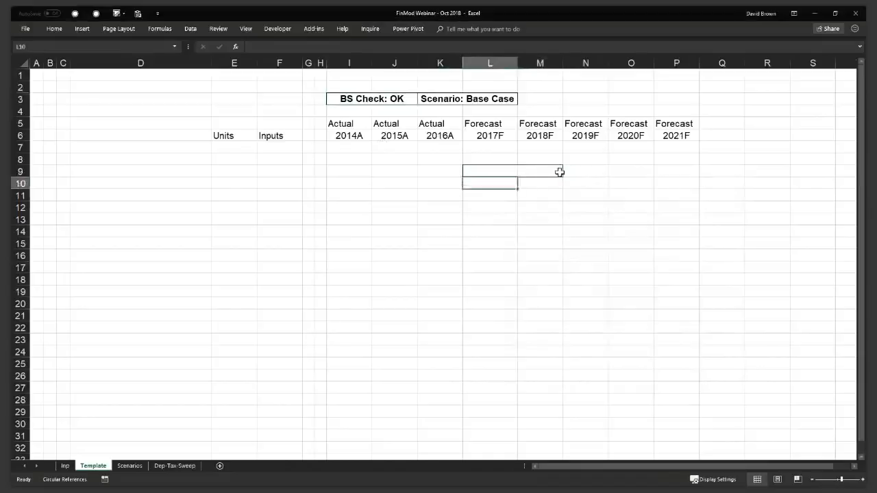
{"action": "key", "text": "Up"}
{"action": "key", "text": "Left"}
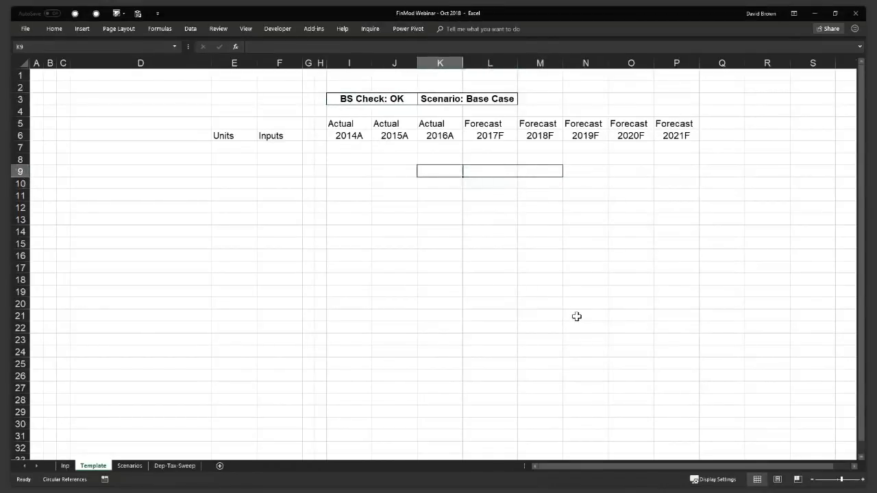
{"action": "key", "text": "shift+Right"}
{"action": "key", "text": "shift+Right"}
{"action": "key", "text": "shift+Right"}
{"action": "key", "text": "shift+Right"}
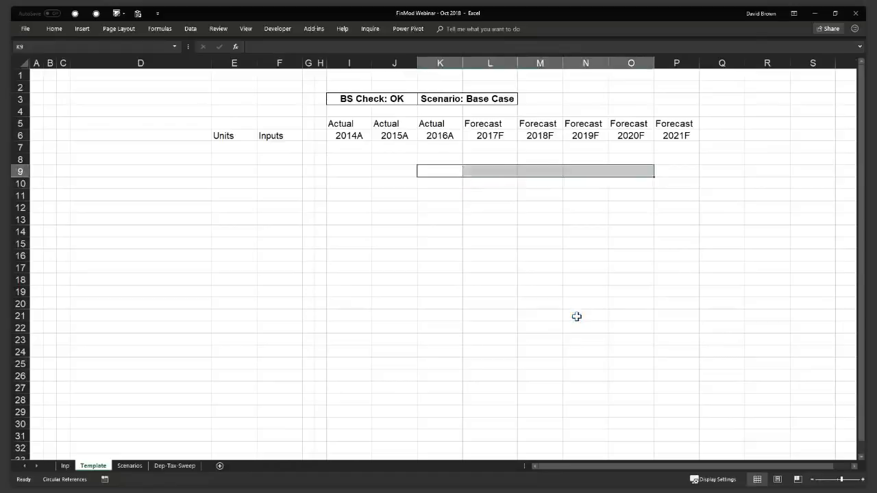
Step: Select cell I2 directly above the BS Check label
{"action": "key", "text": "Left"}
{"action": "key", "text": "Left"}
{"action": "key", "text": "Left"}
{"action": "key", "text": "Up"}
{"action": "key", "text": "Up"}
{"action": "key", "text": "Up"}
{"action": "key", "text": "Up"}
{"action": "key", "text": "Up"}
{"action": "key", "text": "Up"}
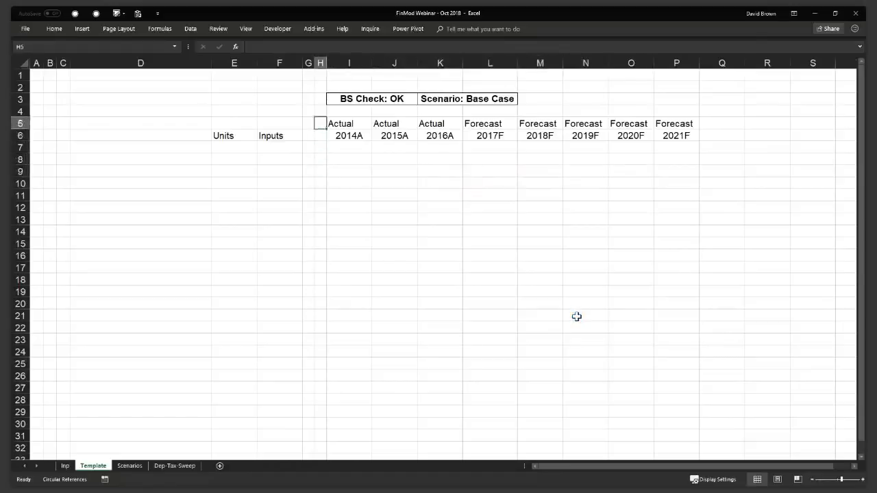
{"action": "key", "text": "Right"}
{"action": "key", "text": "Right"}
{"action": "key", "text": "Left"}
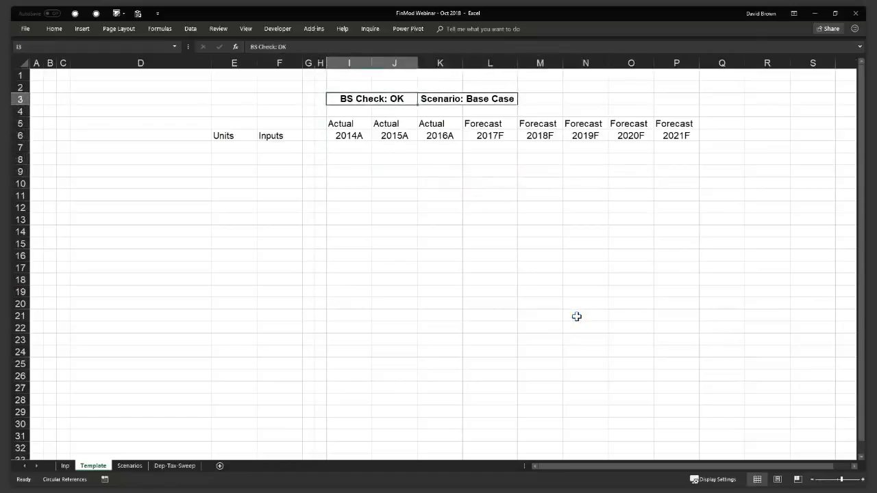
{"action": "key", "text": "Up"}
{"action": "key", "text": "Right"}
{"action": "key", "text": "Left"}
{"action": "type", "text": "Finan"}
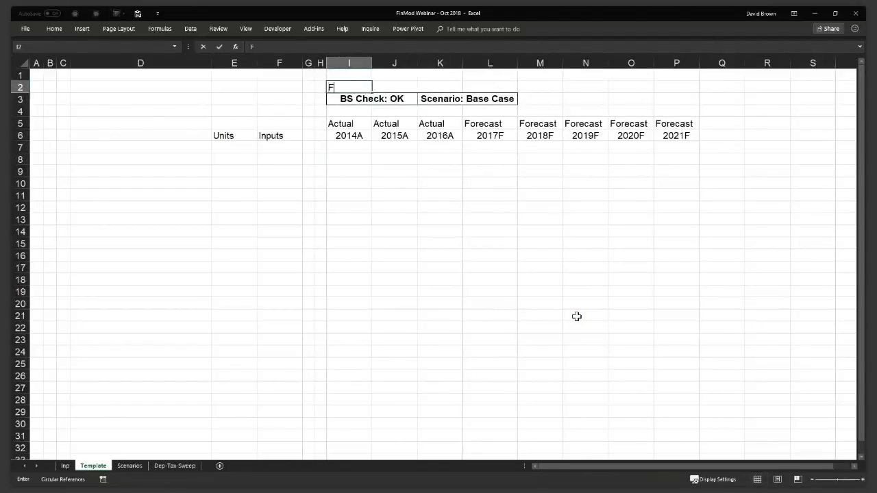
{"action": "key", "text": "BackSpace"}
{"action": "key", "text": "BackSpace"}
{"action": "key", "text": "BackSpace"}
{"action": "key", "text": "BackSpace"}
{"action": "key", "text": "BackSpace"}
{"action": "key", "text": "BackSpace"}
{"action": "key", "text": "BackSpace"}
{"action": "key", "text": "BackSpace"}
Step: Start a formula in I2 that joins the text "Financial Forecast: " with the first forecast year in L6
{"action": "type", "text": "=\"Financia"}
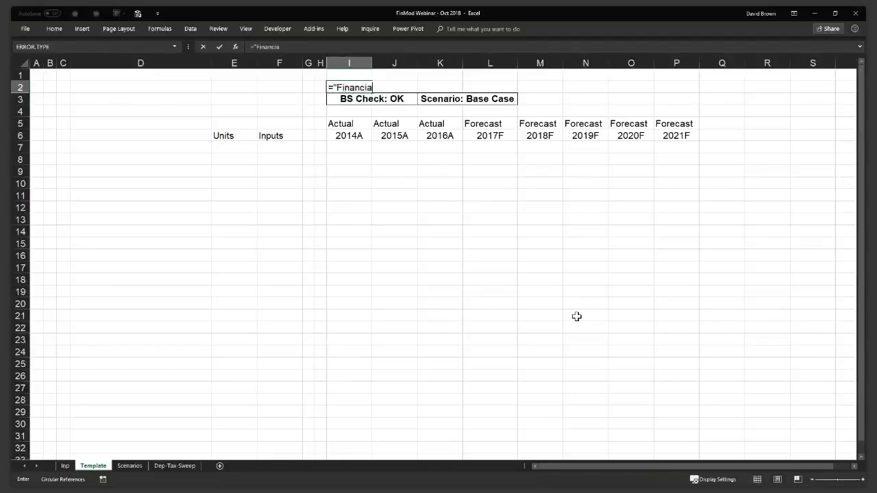
{"action": "type", "text": "l Forecast: \""}
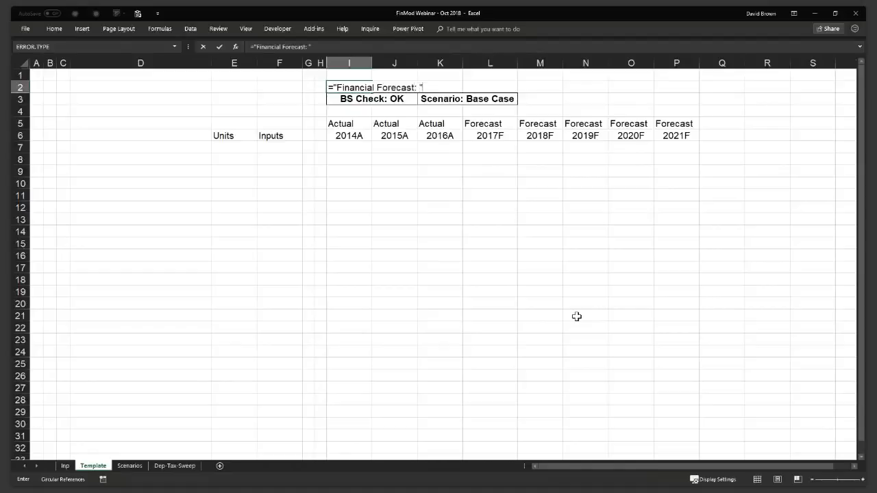
{"action": "key", "text": "Down"}
{"action": "key", "text": "Down"}
{"action": "key", "text": "Down"}
{"action": "key", "text": "Down"}
{"action": "key", "text": "Right"}
{"action": "key", "text": "Right"}
{"action": "key", "text": "Right"}
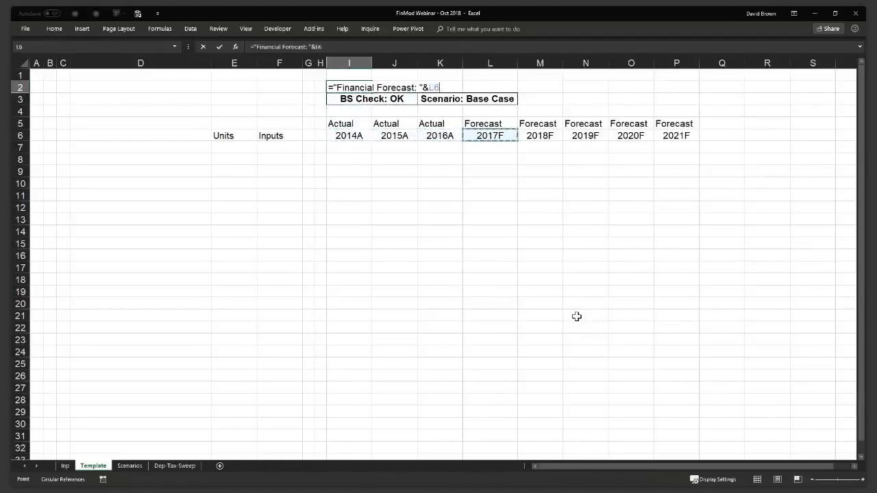
Step: Extend the I2 formula with the text " to " and the last forecast year in P6
{"action": "type", "text": "&\" to \"&"}
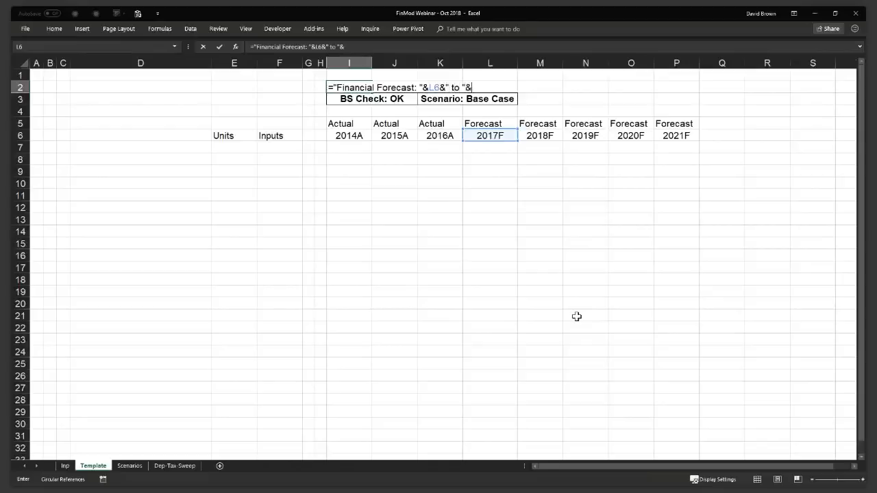
{"action": "key", "text": "Down"}
{"action": "key", "text": "Down"}
{"action": "key", "text": "Down"}
{"action": "key", "text": "Right"}
{"action": "key", "text": "Right"}
{"action": "key", "text": "Right"}
{"action": "key", "text": "Right"}
{"action": "key", "text": "Right"}
{"action": "key", "text": "Right"}
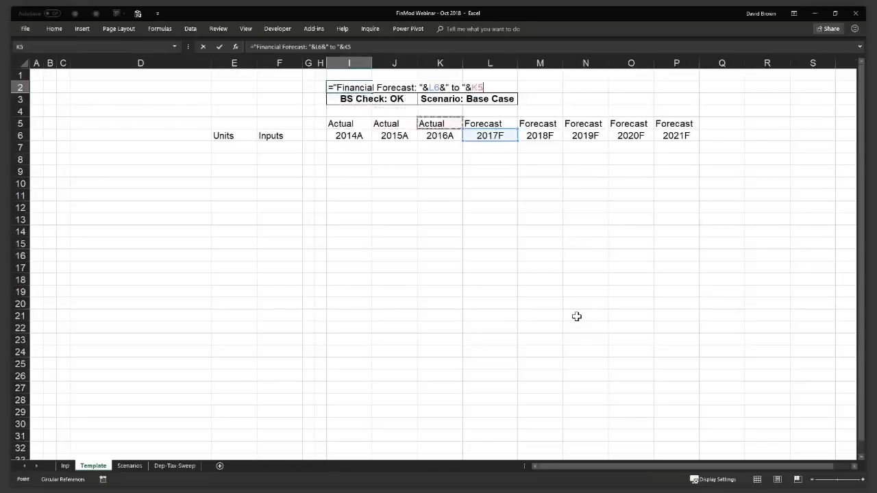
{"action": "key", "text": "Down"}
{"action": "key", "text": "Right"}
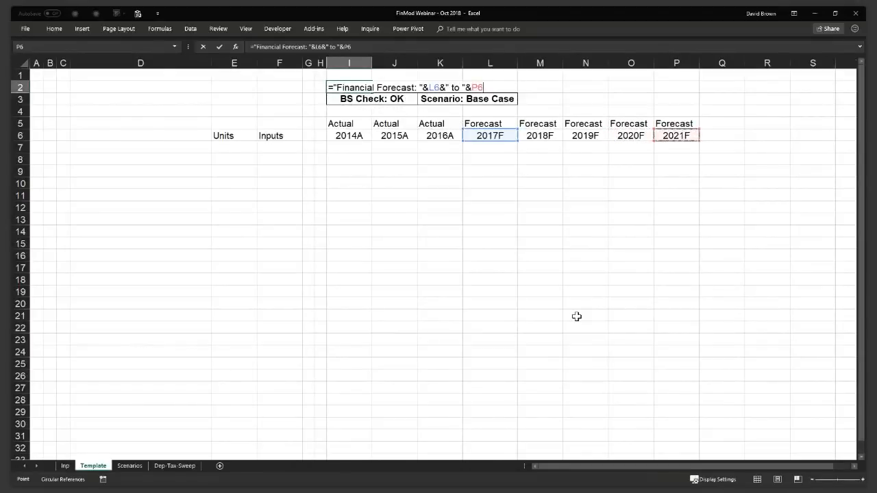
Step: Make the L6 and P6 references absolute as $L$6 and $P$6 and commit the I2 formula
{"action": "key", "text": "F4"}
{"action": "left_click", "coordinate": [435, 87]}
{"action": "key", "text": "F4"}
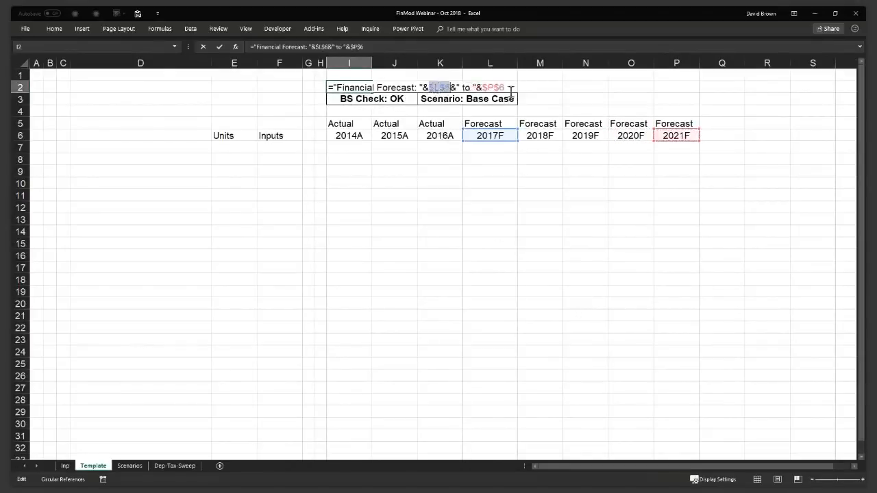
{"action": "left_click", "coordinate": [511, 87]}
{"action": "key", "text": "ctrl+Return"}
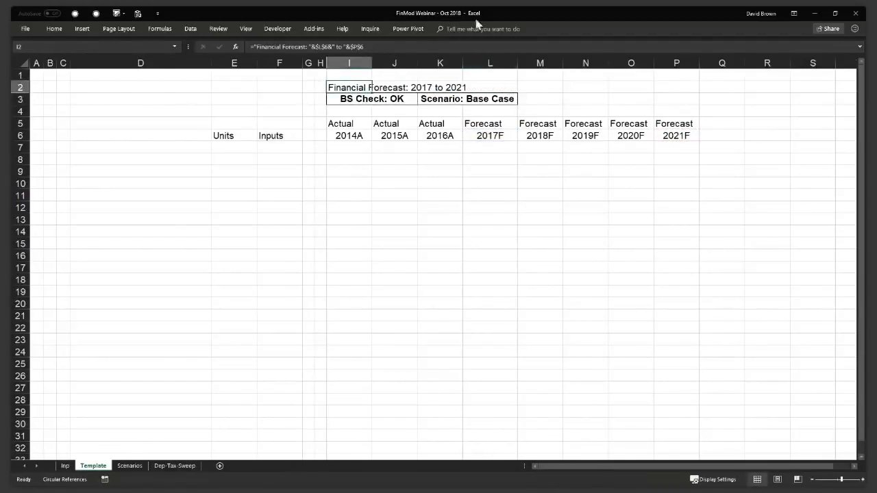
Step: Align the Financial Forecast title with Center Across Selection over I2:L2
{"action": "left_click_drag", "start_coordinate": [346, 88], "coordinate": [481, 87]}
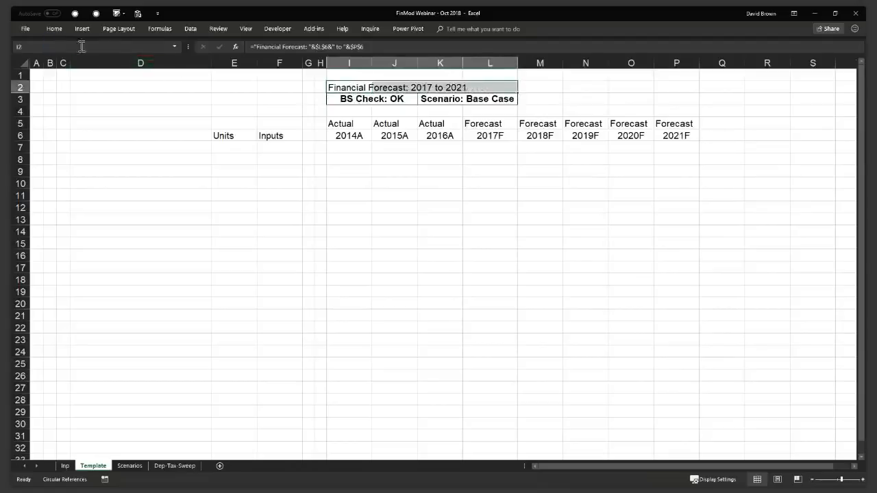
{"action": "key", "text": "ctrl+1"}
{"action": "left_click", "coordinate": [555, 196]}
{"action": "left_click", "coordinate": [552, 227]}
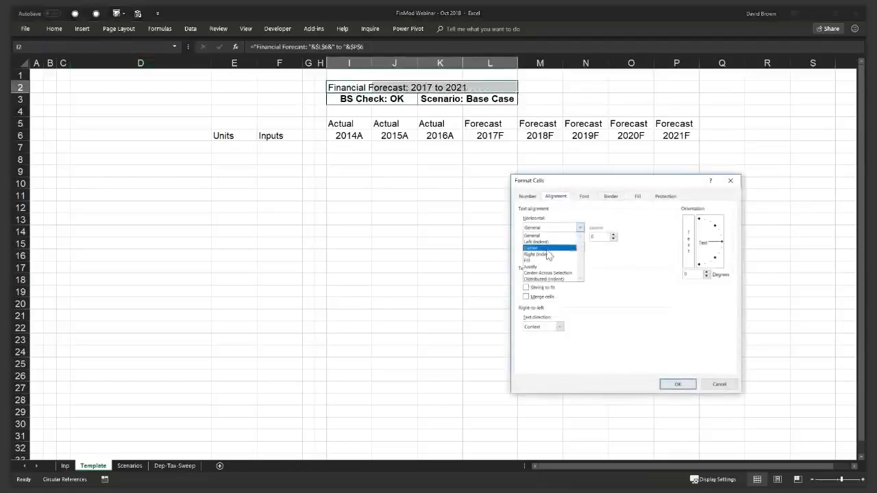
{"action": "left_click", "coordinate": [548, 272]}
{"action": "left_click", "coordinate": [680, 387]}
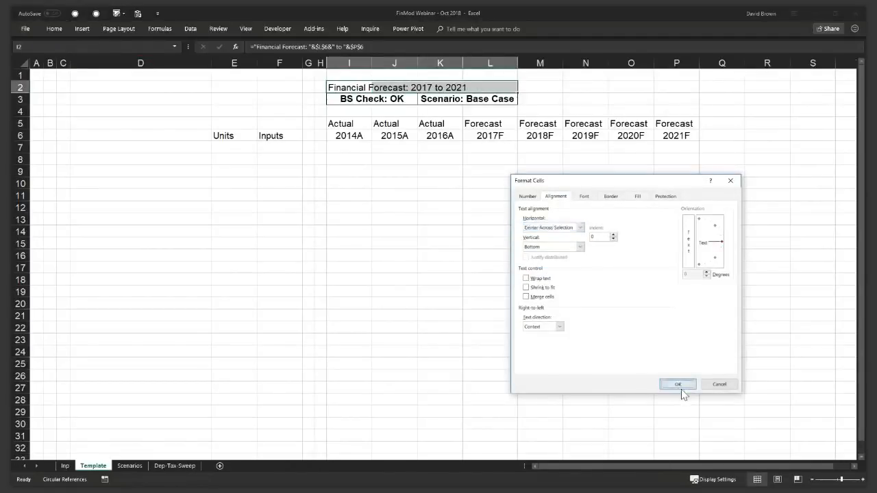
{"action": "left_click", "coordinate": [427, 242]}
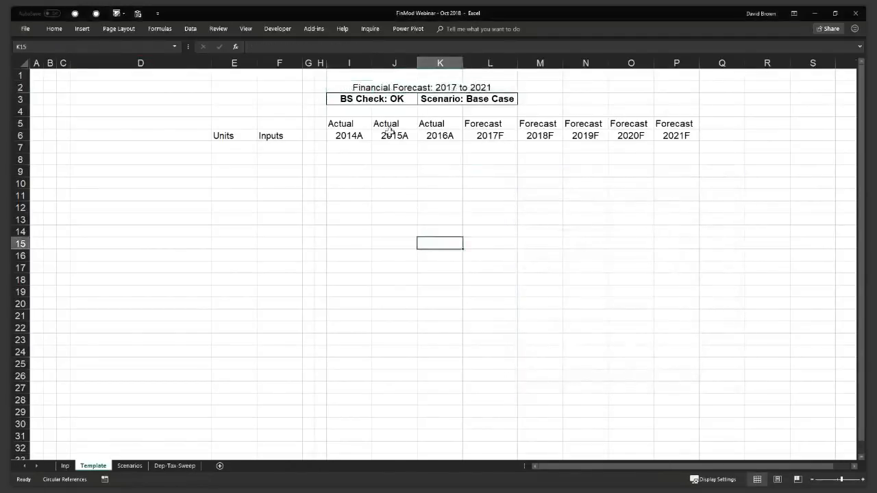
Step: Enter the company title "Henderson Manufaturing" in B2 and the placeholder "Name of my Sheet" in B3
{"action": "left_click", "coordinate": [349, 87]}
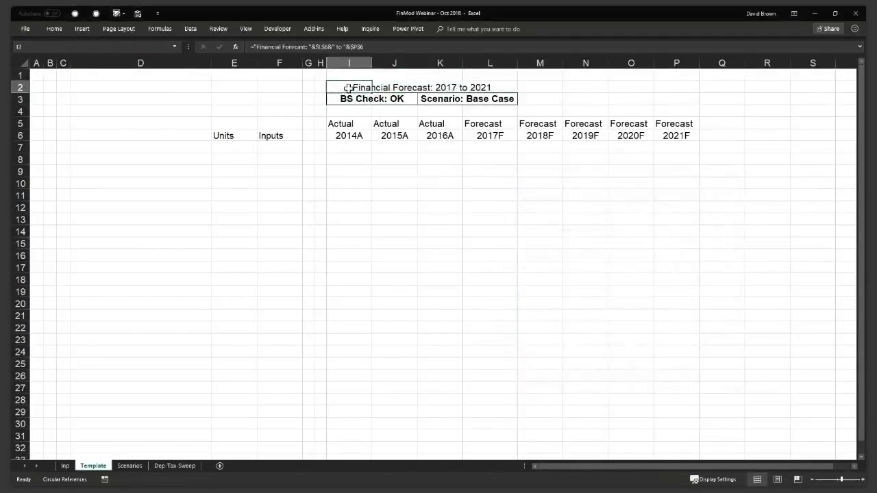
{"action": "key", "text": "Left"}
{"action": "key", "text": "Left"}
{"action": "key", "text": "Left"}
{"action": "key", "text": "Left"}
{"action": "key", "text": "Left"}
{"action": "key", "text": "Left"}
{"action": "key", "text": "Left"}
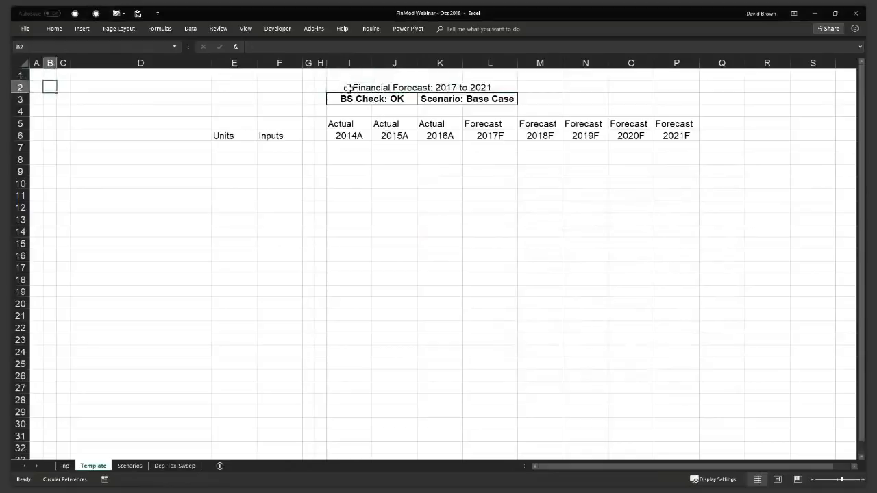
{"action": "type", "text": "Hewne"}
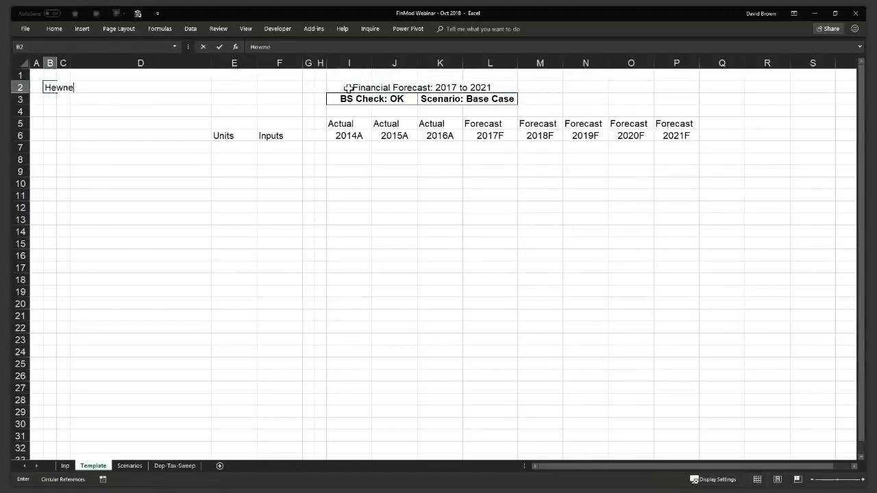
{"action": "key", "text": "BackSpace"}
{"action": "key", "text": "BackSpace"}
{"action": "type", "text": "nderson Manu"}
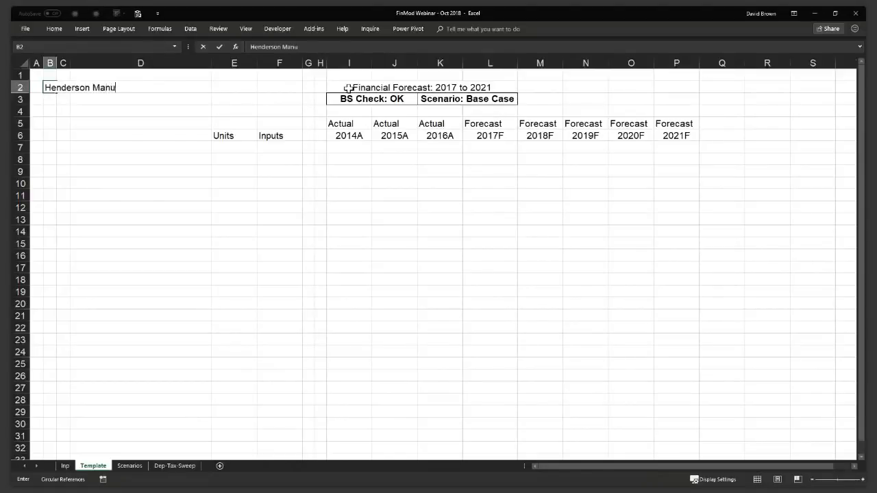
{"action": "type", "text": "faturing"}
{"action": "key", "text": "Return"}
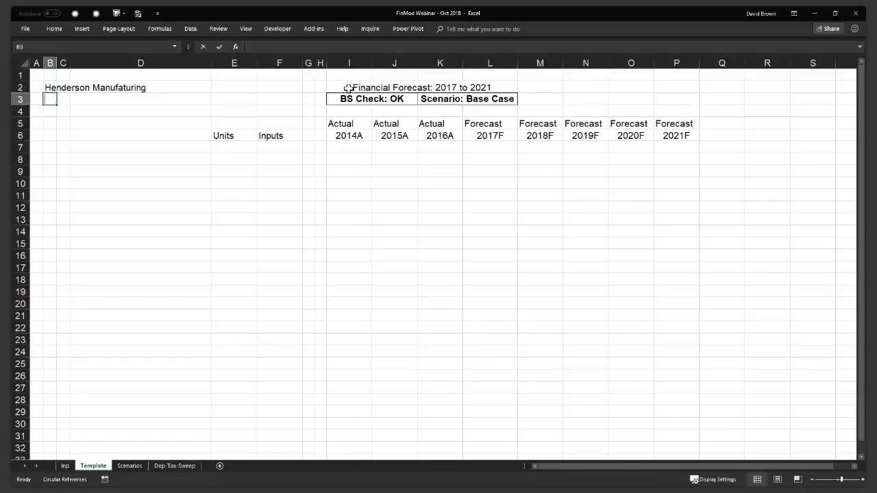
{"action": "type", "text": "Name of my Sheet"}
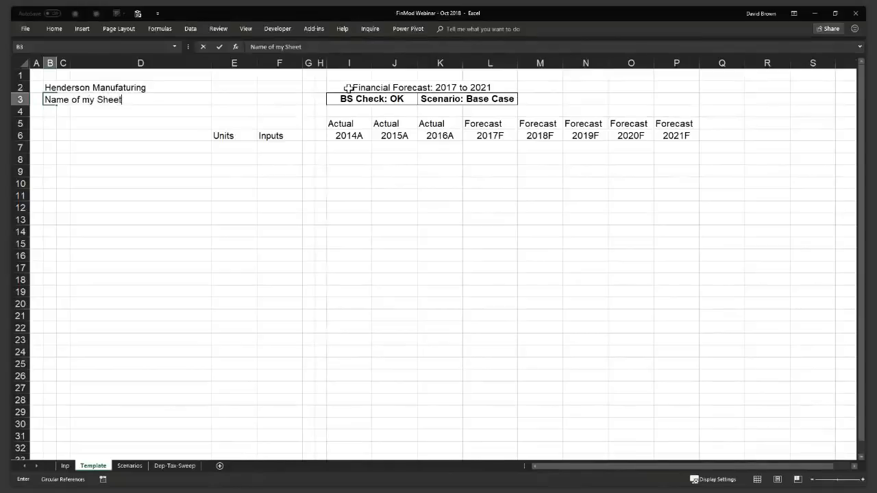
{"action": "key", "text": "Right"}
Step: Apply the custom Banner cell style to the header block A1:P3
{"action": "key", "text": "Up"}
{"action": "key", "text": "Left"}
{"action": "key", "text": "Left"}
{"action": "key", "text": "Up"}
{"action": "key", "text": "shift+Down"}
{"action": "key", "text": "shift+Down"}
{"action": "key", "text": "shift+Down"}
{"action": "key", "text": "shift+Right"}
{"action": "key", "text": "shift+Right"}
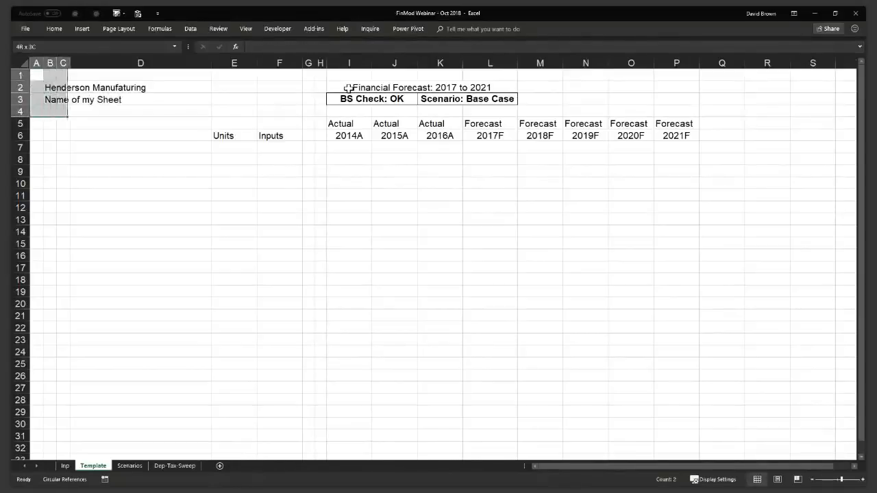
{"action": "key", "text": "shift+Up"}
{"action": "key", "text": "shift+Right"}
{"action": "key", "text": "shift+Right"}
{"action": "key", "text": "shift+Right"}
{"action": "key", "text": "shift+Right"}
{"action": "key", "text": "shift+Right"}
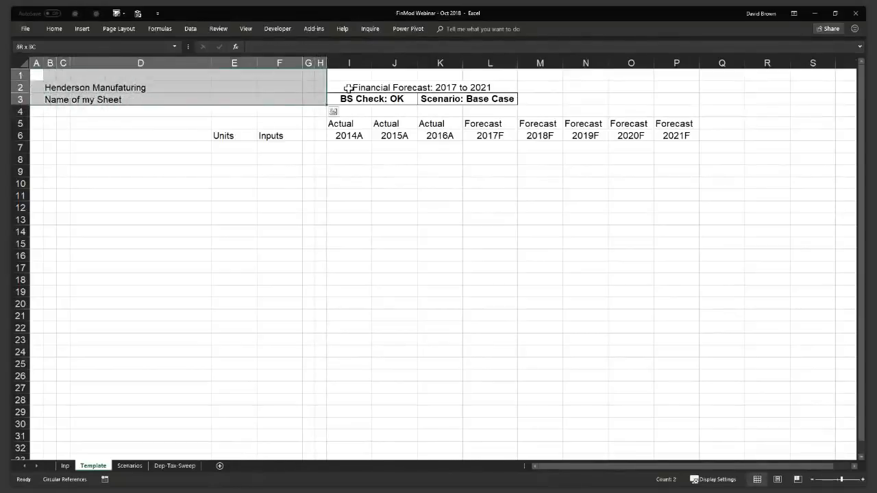
{"action": "key", "text": "shift+Right"}
{"action": "key", "text": "shift+Right"}
{"action": "key", "text": "shift+Right"}
{"action": "key", "text": "shift+Right"}
{"action": "key", "text": "shift+Right"}
{"action": "key", "text": "shift+Right"}
{"action": "key", "text": "shift+Right"}
{"action": "key", "text": "shift+Right"}
{"action": "key", "text": "shift+Right"}
{"action": "key", "text": "shift+Left"}
{"action": "key", "text": "shift+Left"}
{"action": "key", "text": "shift+Right"}
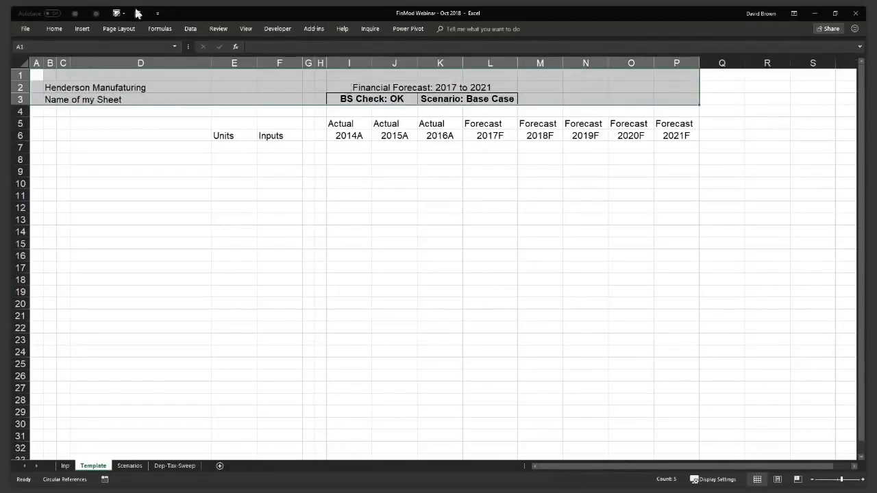
{"action": "left_click", "coordinate": [55, 28]}
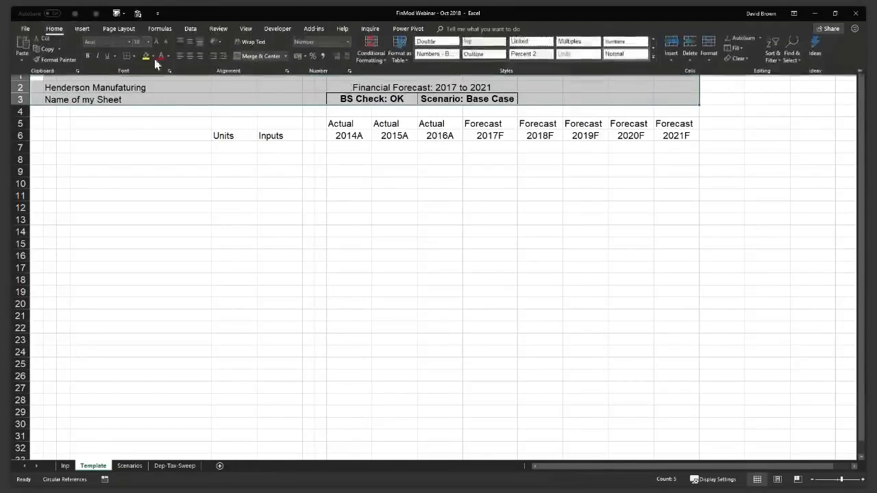
{"action": "left_click", "coordinate": [653, 61]}
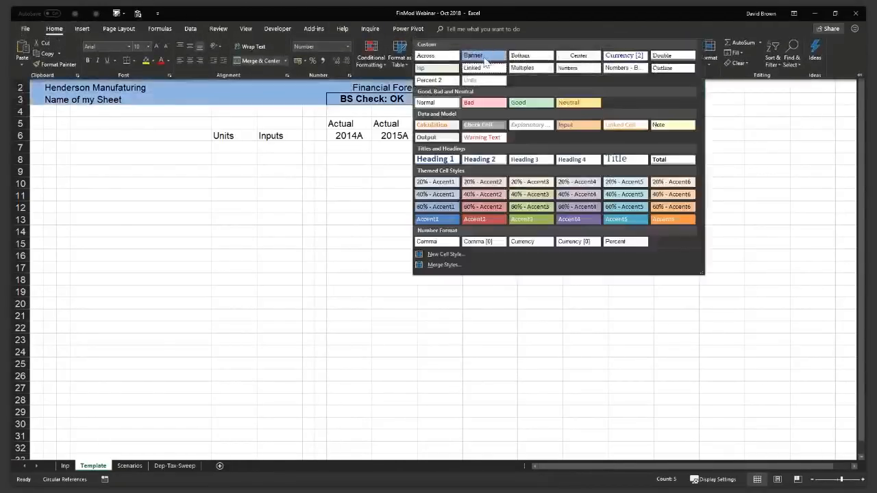
{"action": "left_click", "coordinate": [490, 62]}
{"action": "left_click", "coordinate": [361, 147]}
{"action": "left_click_drag", "start_coordinate": [341, 100], "coordinate": [479, 101]}
{"action": "key", "text": "ctrl+1"}
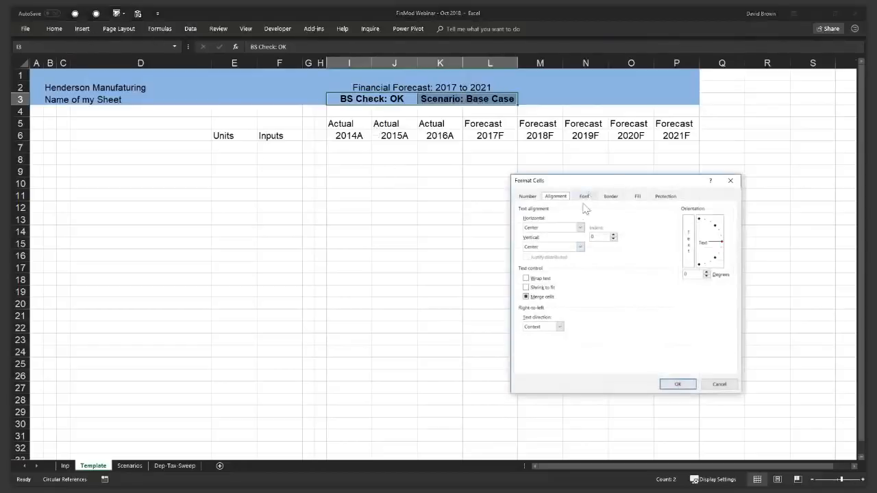
{"action": "key", "text": "Escape"}
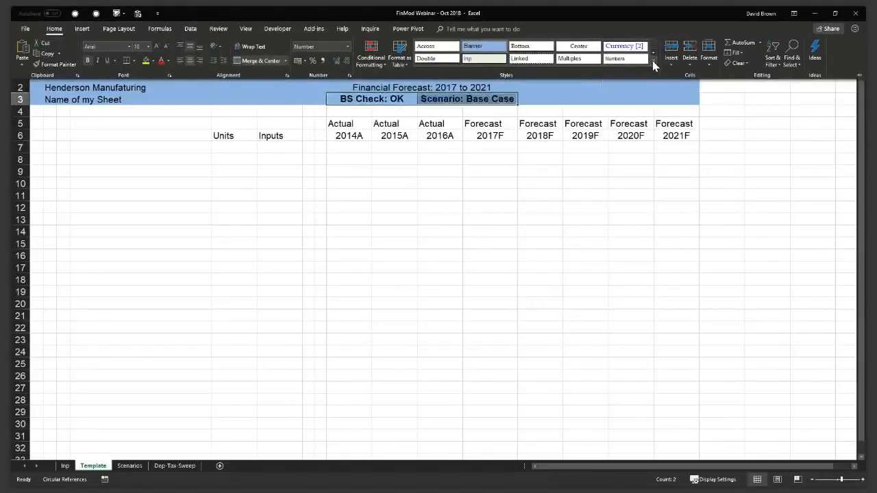
{"action": "left_click", "coordinate": [654, 60]}
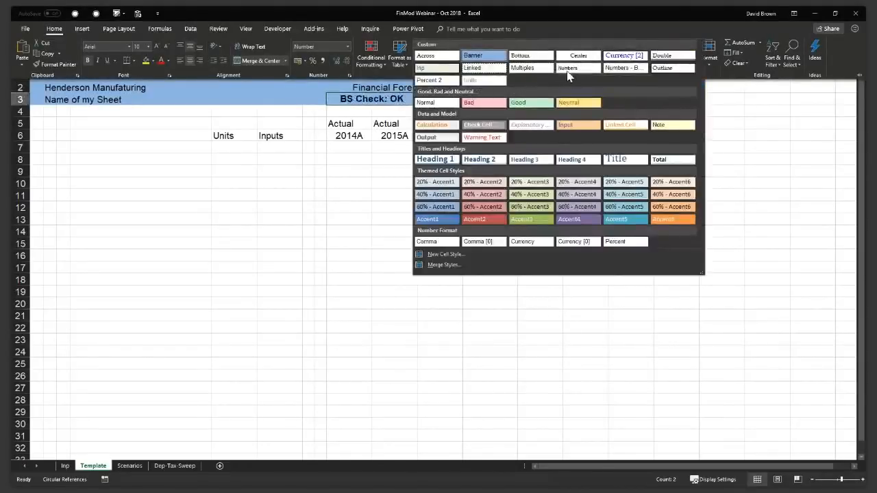
{"action": "left_click", "coordinate": [332, 172]}
Step: Copy the plain format of a blank cell onto the BS Check and Scenario labels in I3:L3 with Format Painter
{"action": "left_click", "coordinate": [360, 159]}
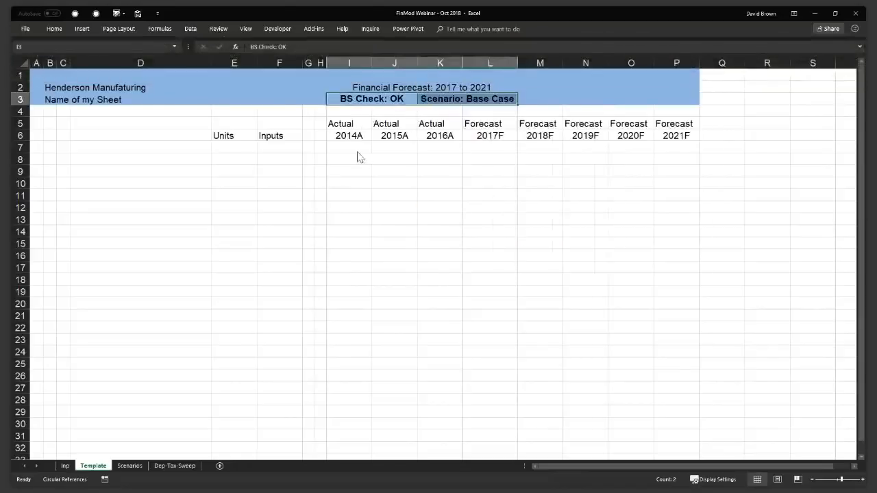
{"action": "left_click", "coordinate": [54, 28]}
{"action": "left_click", "coordinate": [55, 64]}
{"action": "mouse_move", "coordinate": [345, 100]}
{"action": "left_mouse_down"}
{"action": "mouse_move", "coordinate": [337, 100]}
{"action": "mouse_move", "coordinate": [483, 101]}
{"action": "left_mouse_up"}
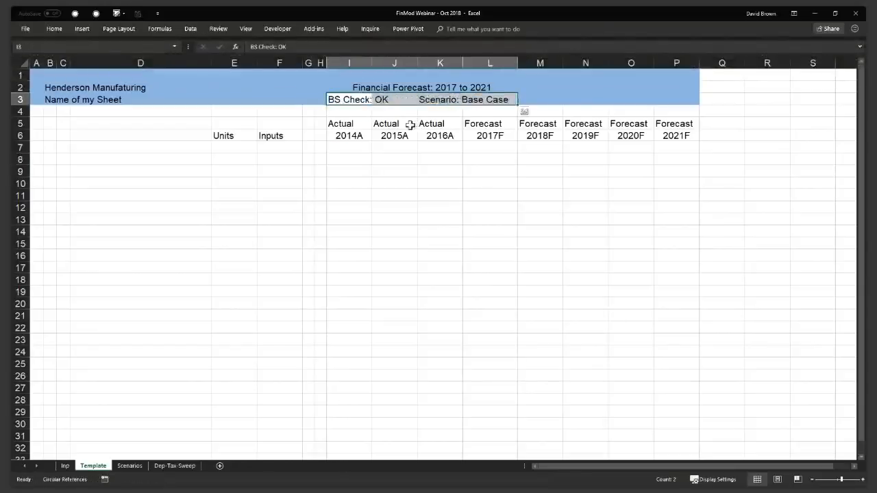
Step: Merge and center the BS Check label across I3:J3 and the Scenario label across K3:L3
{"action": "left_click_drag", "start_coordinate": [333, 99], "coordinate": [391, 100]}
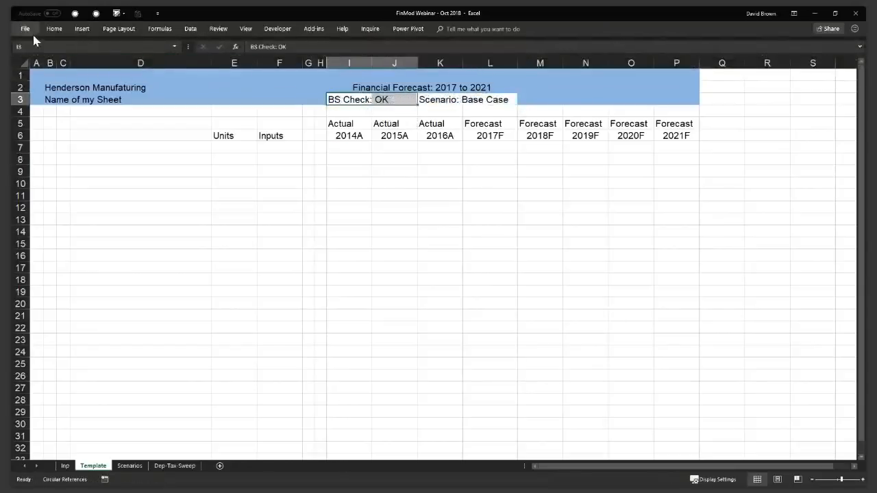
{"action": "left_click", "coordinate": [55, 29]}
{"action": "key", "text": "ctrl+F1"}
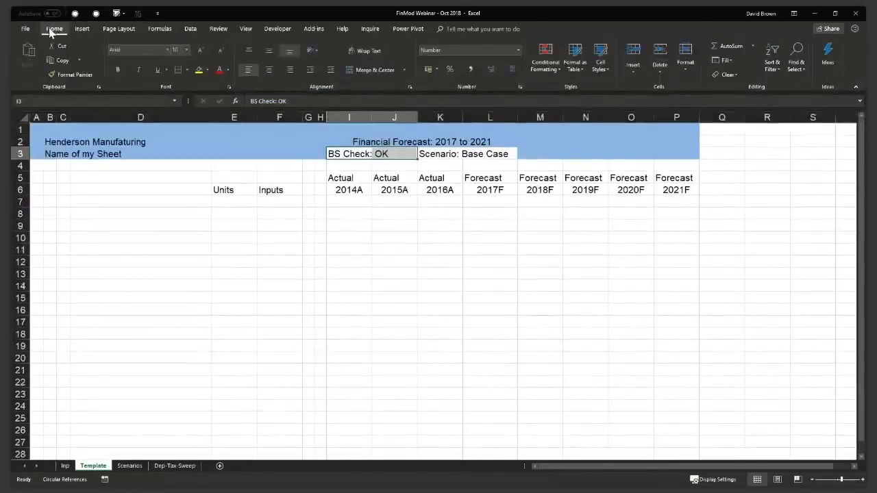
{"action": "left_click", "coordinate": [374, 70]}
{"action": "left_click_drag", "start_coordinate": [458, 150], "coordinate": [494, 153]}
{"action": "left_click", "coordinate": [373, 70]}
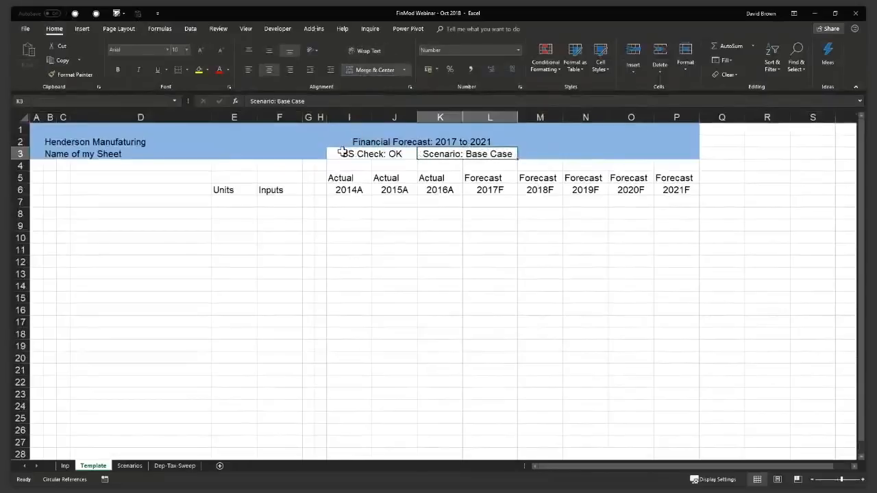
Step: Add outline borders around the merged BS Check cell I3:J3 and the merged Scenario cell K3:L3
{"action": "left_click", "coordinate": [344, 153]}
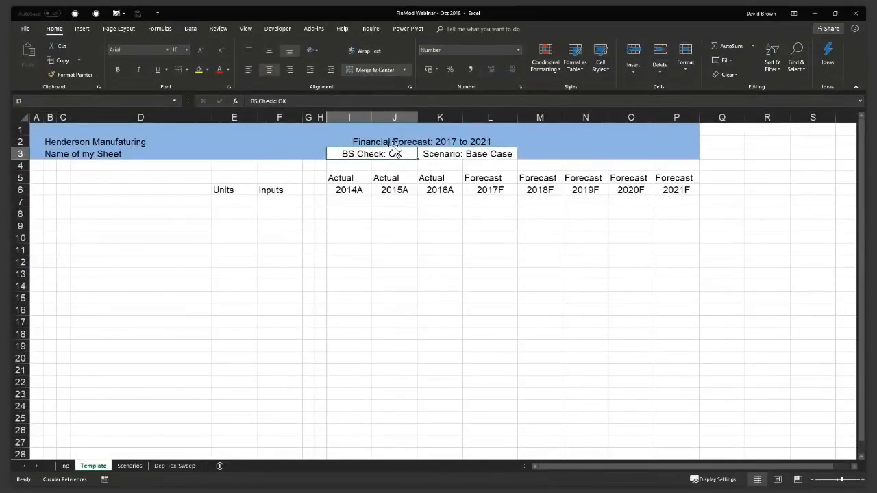
{"action": "key", "text": "Right"}
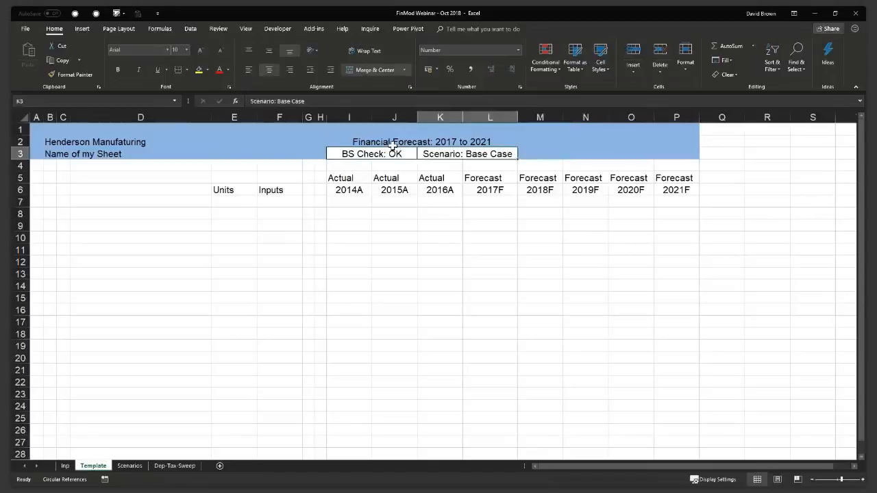
{"action": "key", "text": "ctrl+Left"}
{"action": "key", "text": "ctrl+Left"}
{"action": "key", "text": "ctrl+Down"}
{"action": "key", "text": "ctrl+Left"}
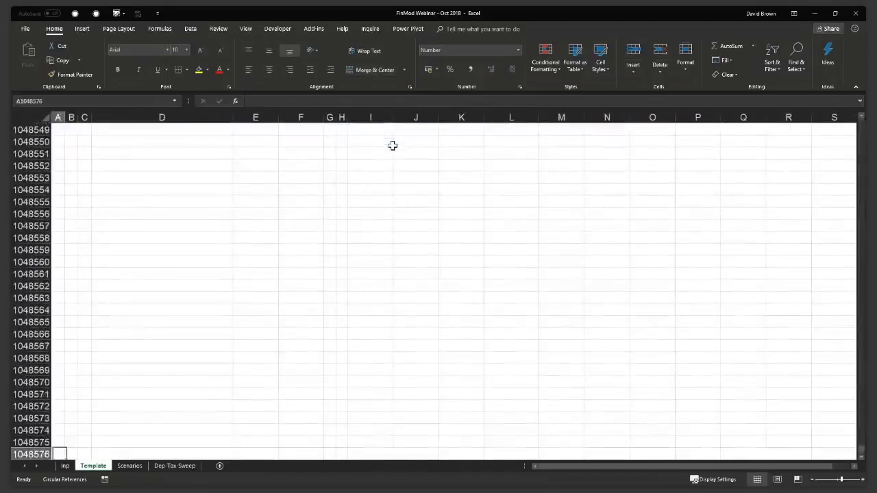
Step: Return to the start of the sheet and turn off its gridlines
{"action": "key", "text": "ctrl+Home"}
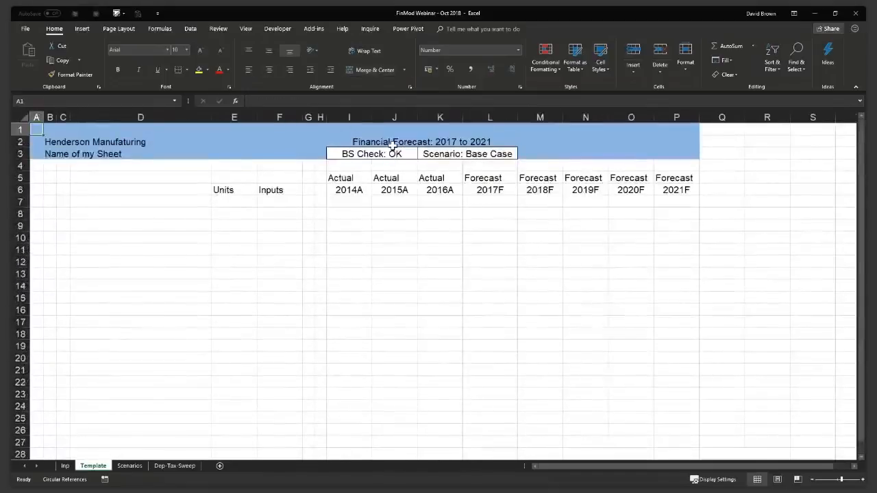
{"action": "left_click", "coordinate": [245, 30]}
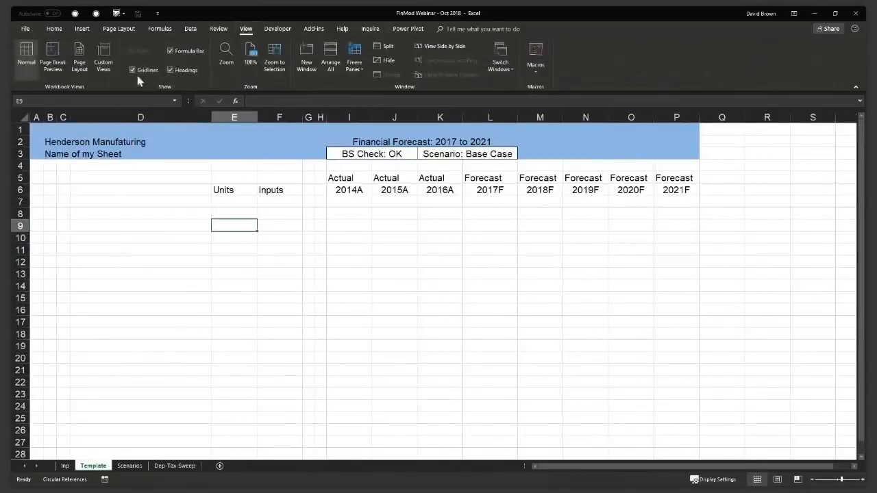
{"action": "left_click", "coordinate": [132, 70]}
Step: Freeze the panes at A7 so rows 1 to 6 stay in view, and test by scrolling the sheet
{"action": "left_click", "coordinate": [248, 202]}
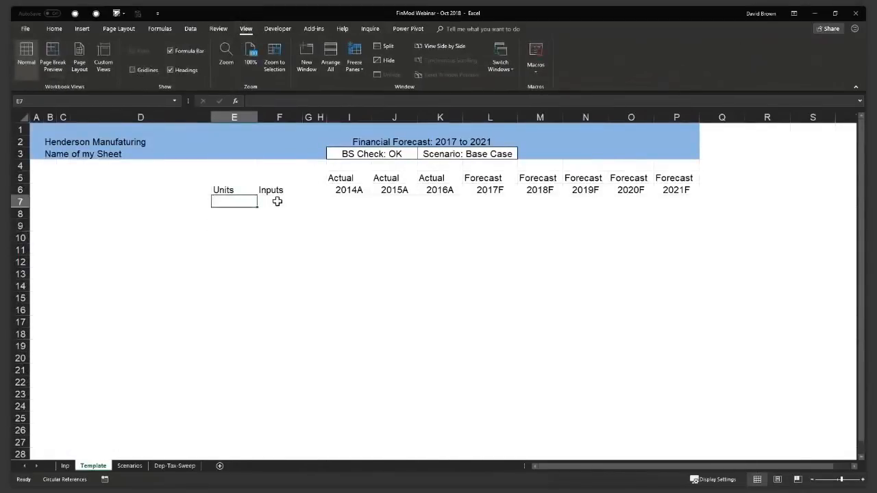
{"action": "key", "text": "Home"}
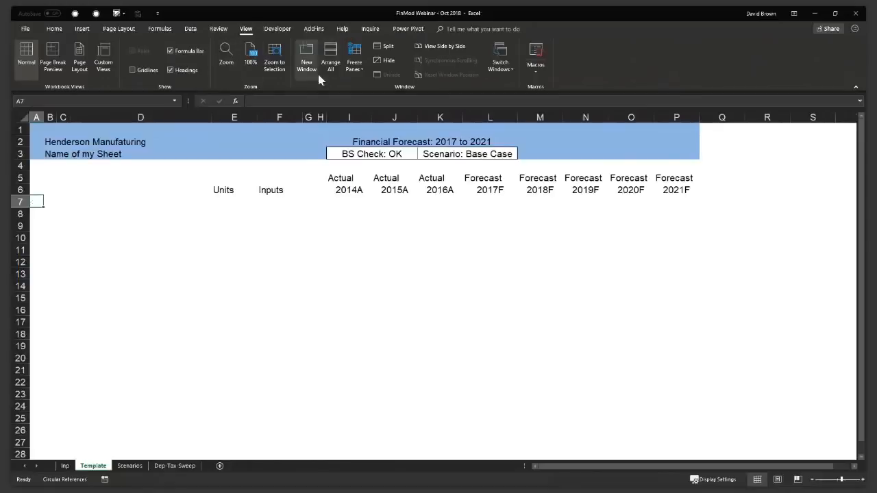
{"action": "left_click", "coordinate": [354, 57]}
{"action": "left_click", "coordinate": [371, 94]}
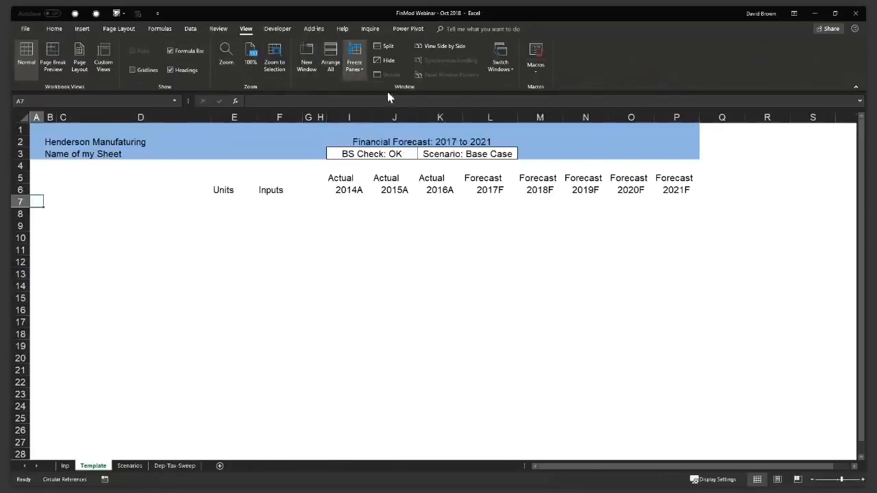
{"action": "left_click", "coordinate": [118, 213]}
{"action": "scroll", "coordinate": [369, 264], "scroll_direction": "down", "scroll_amount": 6}
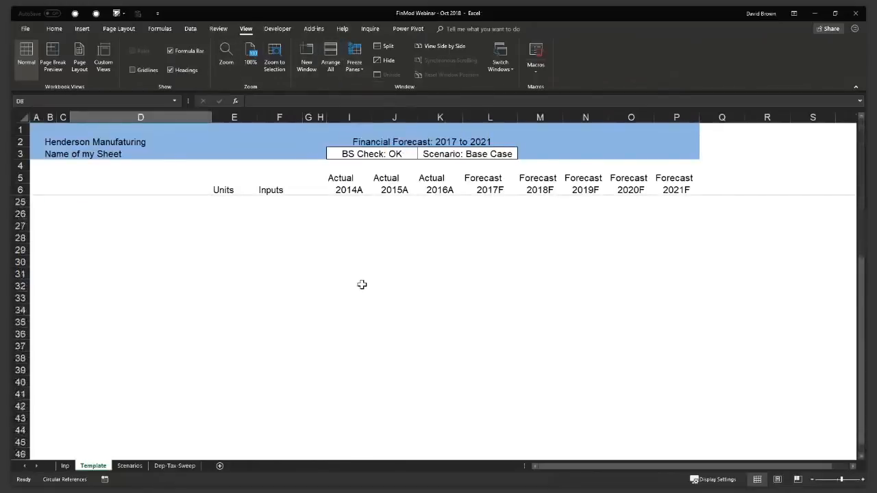
{"action": "scroll", "coordinate": [362, 283], "scroll_direction": "up", "scroll_amount": 6}
{"action": "left_click", "coordinate": [278, 227]}
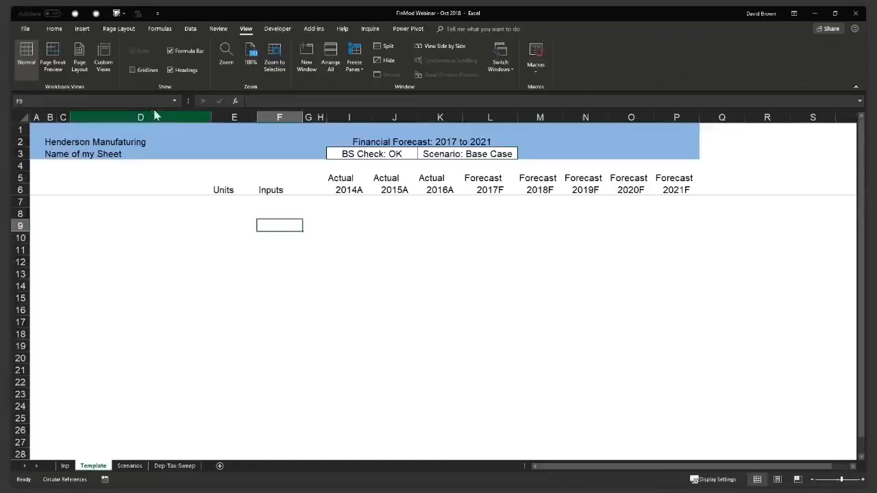
Step: Set the page to Landscape and fit it to 1 page wide, leaving the number of pages tall blank
{"action": "left_click", "coordinate": [123, 31]}
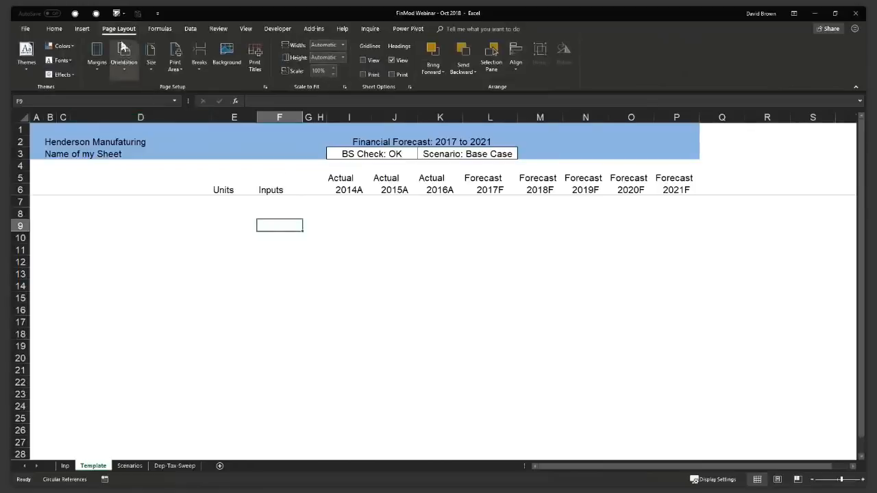
{"action": "left_click", "coordinate": [265, 90]}
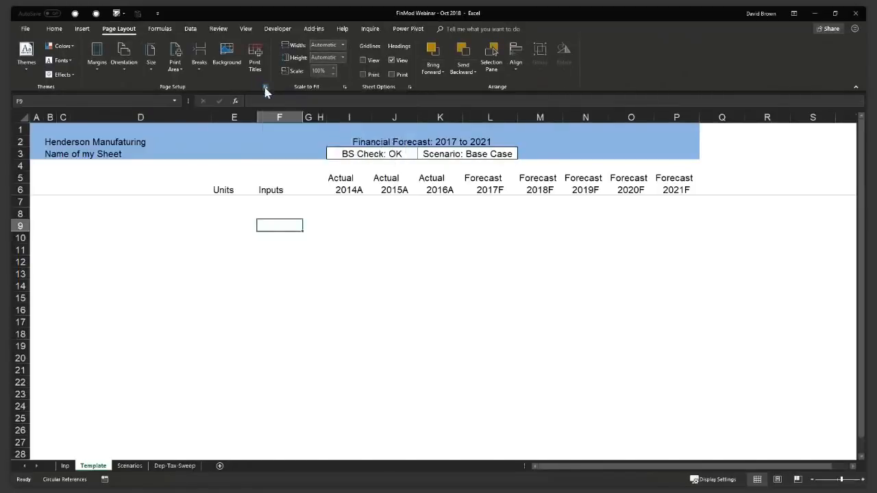
{"action": "left_click_drag", "start_coordinate": [647, 185], "coordinate": [414, 191]}
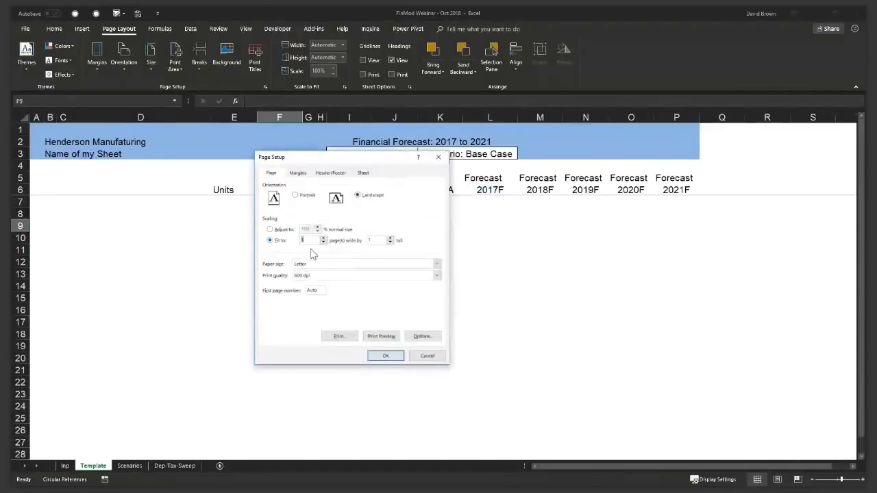
{"action": "left_click", "coordinate": [379, 239]}
{"action": "key", "text": "BackSpace"}
Step: Reduce the top and bottom page margins by one increment each
{"action": "left_click", "coordinate": [298, 172]}
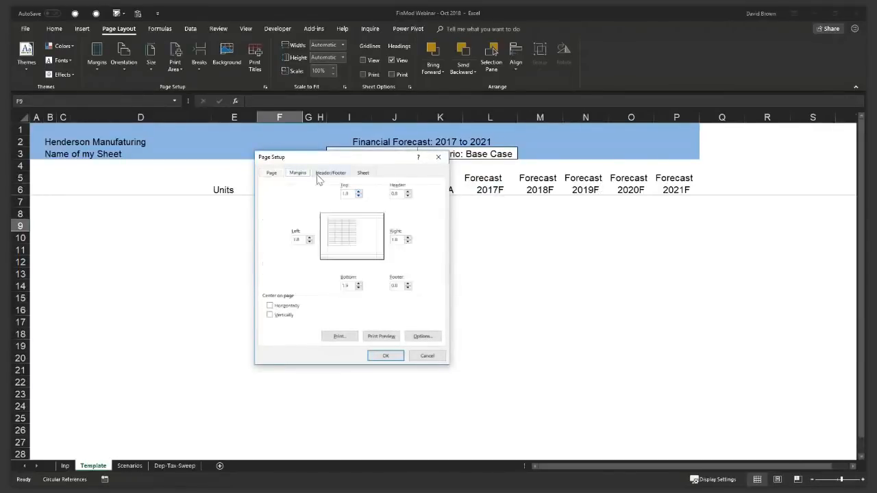
{"action": "left_click", "coordinate": [358, 196]}
{"action": "left_click", "coordinate": [359, 288]}
Step: Create a custom footer whose right section reads "Sheet Name: &[Tab]" using the sheet name code
{"action": "left_click", "coordinate": [332, 176]}
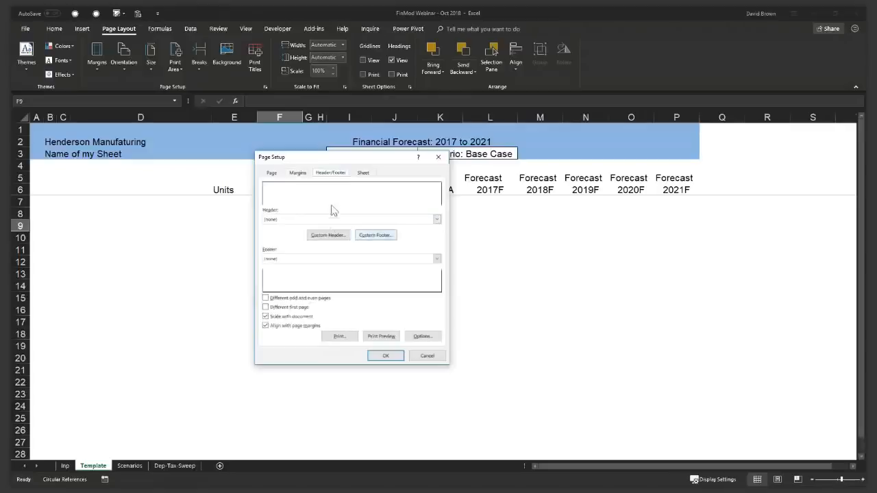
{"action": "left_click", "coordinate": [376, 237]}
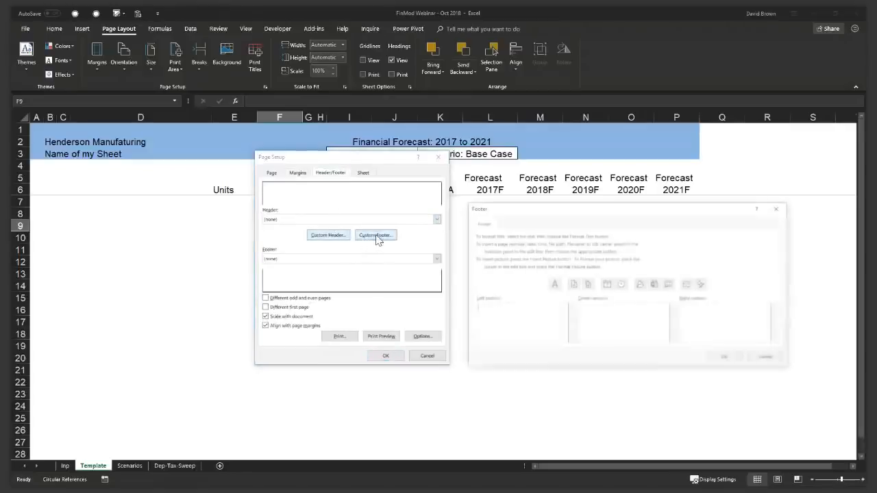
{"action": "left_click_drag", "start_coordinate": [602, 211], "coordinate": [494, 210]}
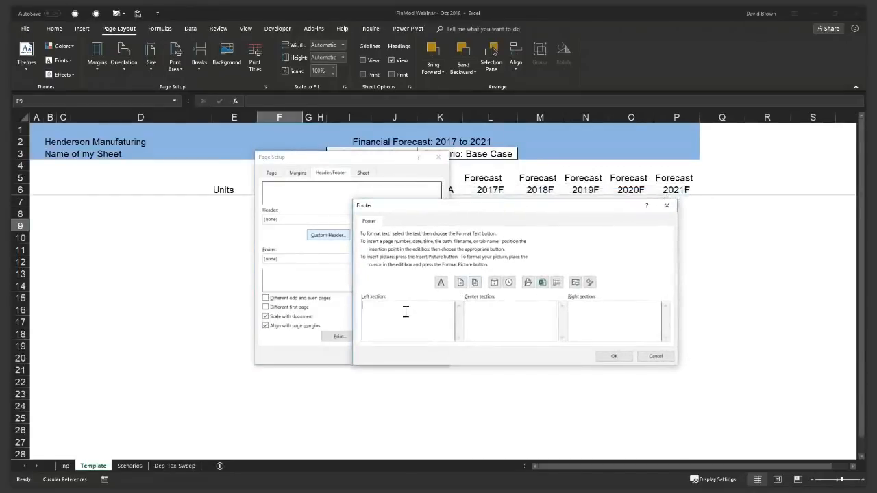
{"action": "left_click", "coordinate": [589, 314]}
{"action": "type", "text": "Sheet NAme"}
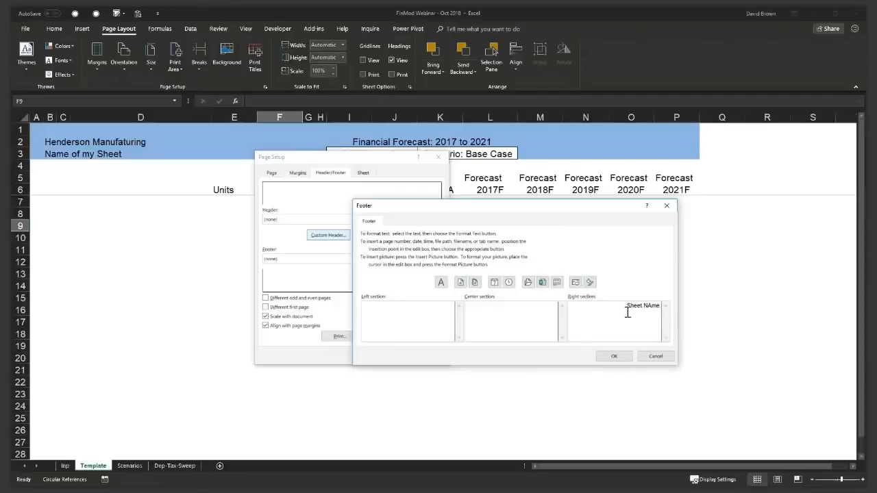
{"action": "key", "text": "BackSpace"}
{"action": "type", "text": "a"}
{"action": "type", "text": ":"}
{"action": "left_click", "coordinate": [557, 285]}
Step: Fill the footer's center section with "Page &[Page] of &[Pages]" using the page number and page count codes
{"action": "left_click", "coordinate": [485, 312]}
{"action": "type", "text": "Page"}
{"action": "left_click", "coordinate": [462, 282]}
{"action": "type", "text": "of"}
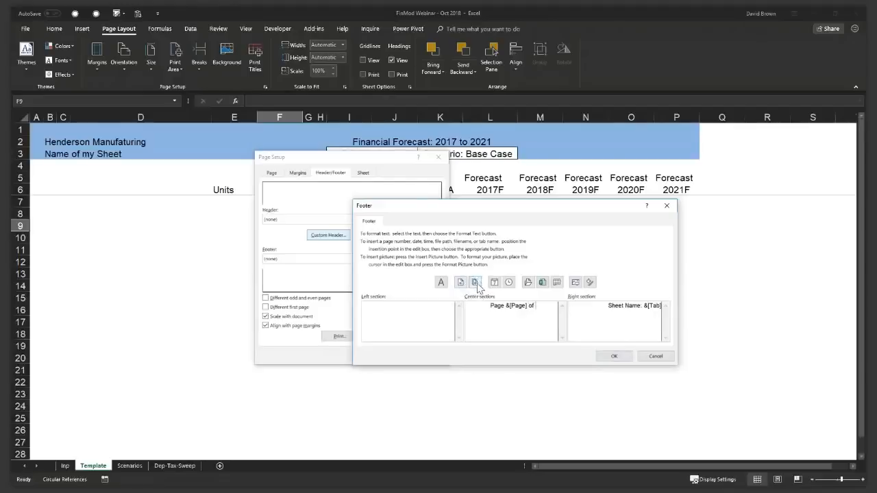
{"action": "left_click", "coordinate": [476, 283]}
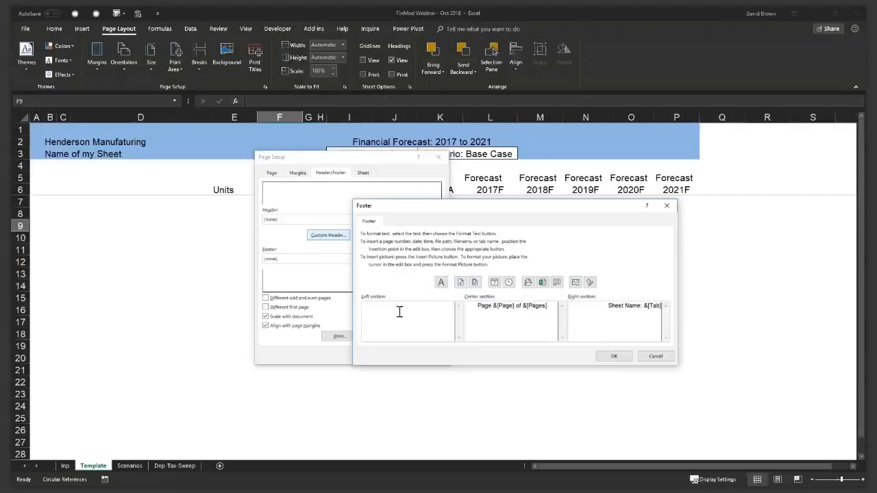
Step: Fill the footer's left section with "Printed on: &[Date]" and confirm the custom footer
{"action": "type", "text": "t Updated:"}
{"action": "left_click", "coordinate": [494, 283]}
{"action": "left_click_drag", "start_coordinate": [398, 305], "coordinate": [356, 306]}
{"action": "type", "text": "Print:ed on: &[Date"}
{"action": "left_click", "coordinate": [615, 356]}
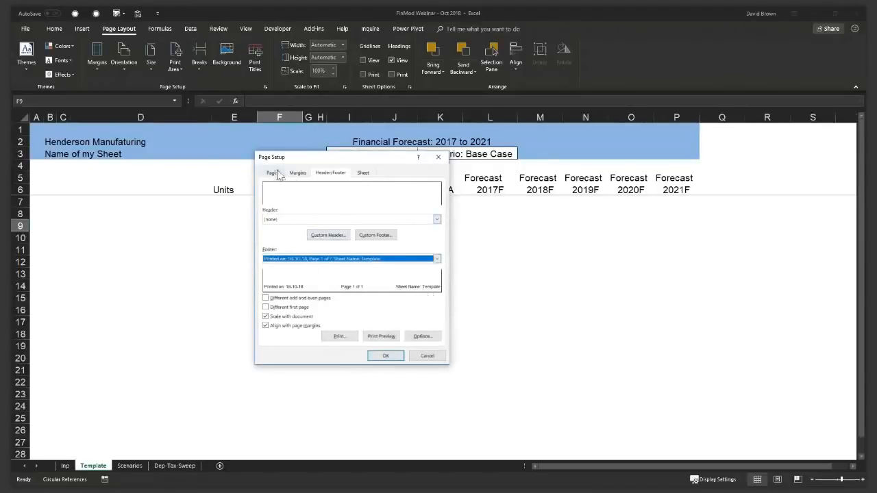
Step: Set rows $1:$6 as the rows to repeat at the top of each printed page and confirm the page setup
{"action": "left_click", "coordinate": [364, 175]}
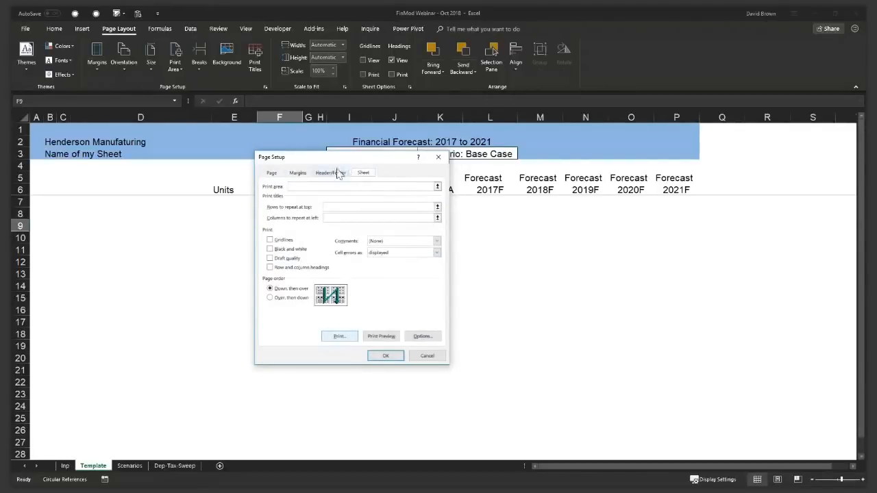
{"action": "left_click", "coordinate": [399, 207]}
{"action": "left_click_drag", "start_coordinate": [24, 128], "coordinate": [18, 187]}
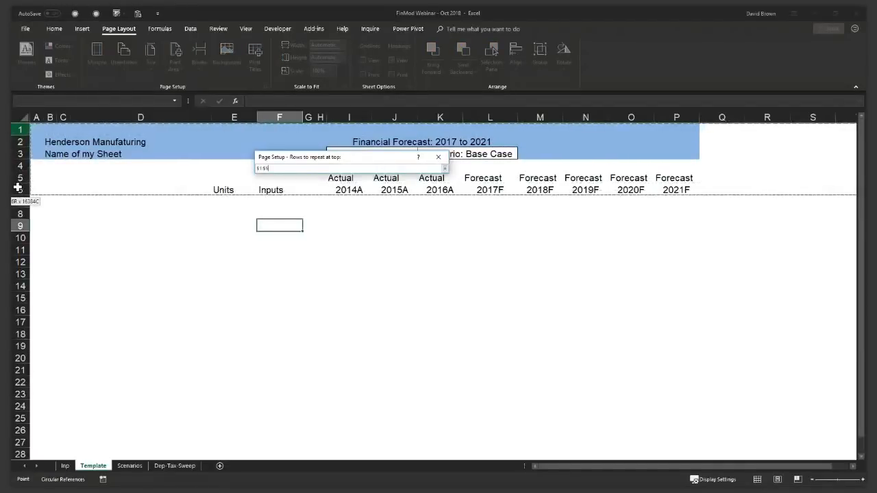
{"action": "key", "text": "Return"}
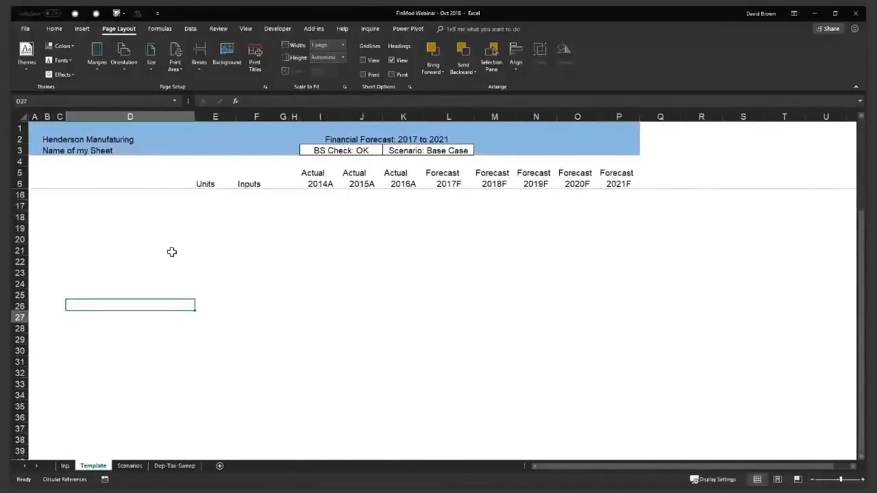
Step: Try inserting a manual page break above row 38 on the Template sheet
{"action": "key", "text": "Page_Down"}
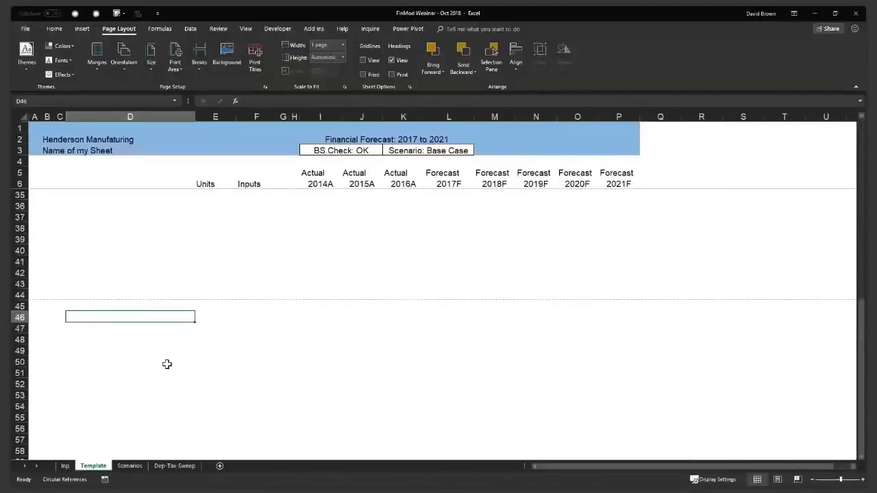
{"action": "key", "text": "Down"}
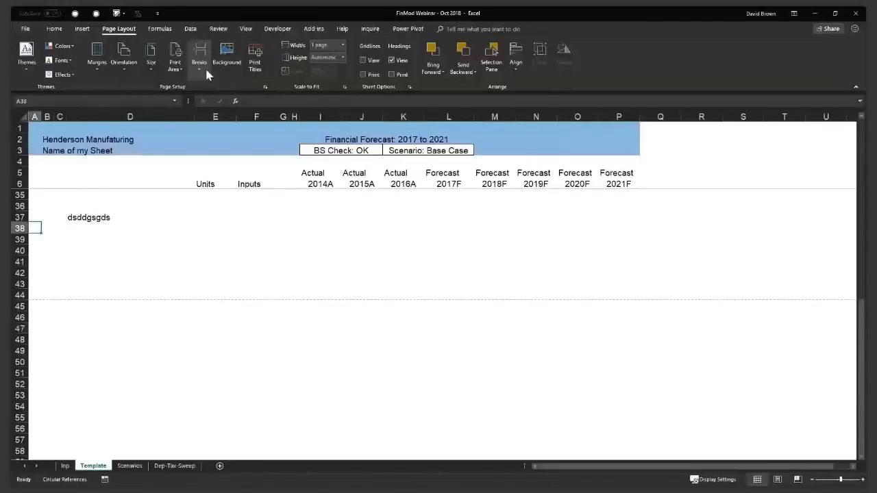
{"action": "left_click", "coordinate": [206, 71]}
{"action": "left_click", "coordinate": [220, 84]}
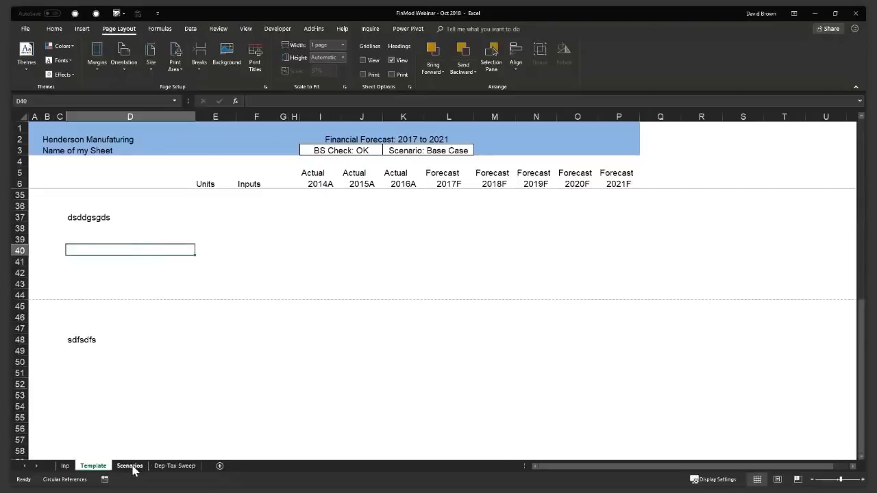
{"action": "left_click", "coordinate": [203, 310]}
{"action": "left_click", "coordinate": [182, 330]}
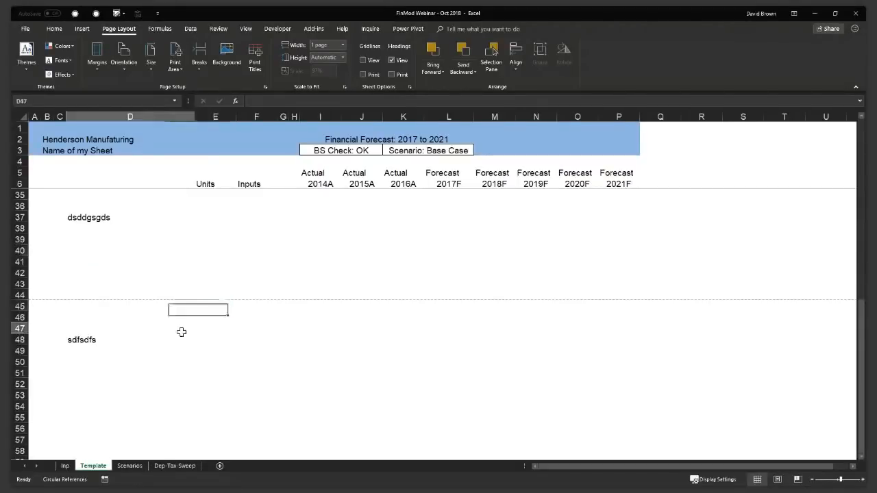
Step: On the Scenarios sheet, replace the Pricing Scenario heading in B17 with "Scenario 1"
{"action": "left_click", "coordinate": [130, 468]}
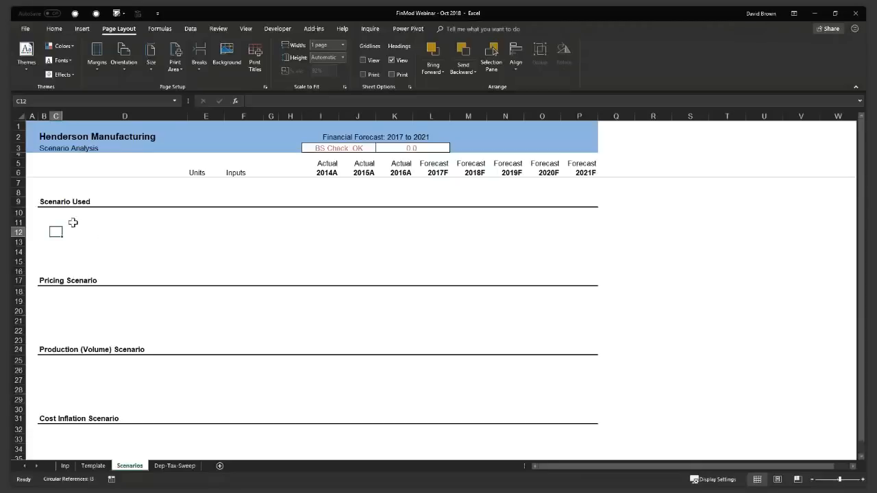
{"action": "left_click", "coordinate": [43, 202]}
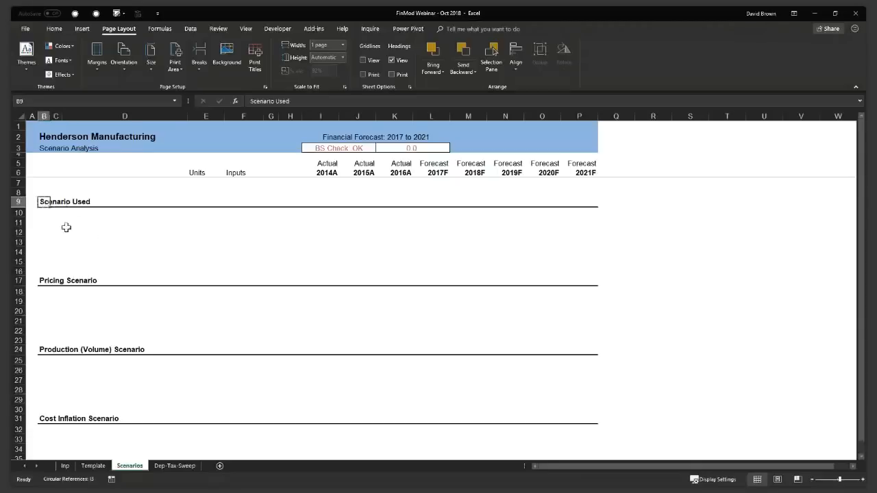
{"action": "left_click", "coordinate": [44, 280]}
{"action": "type", "text": "Scena"}
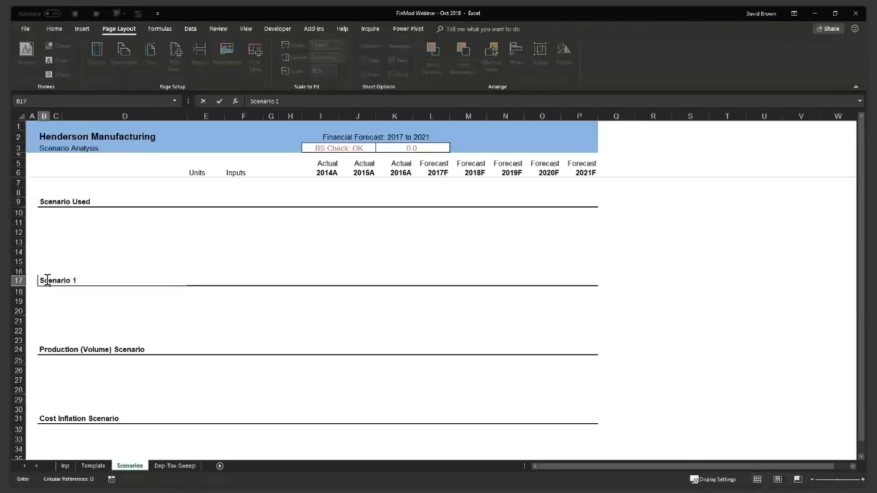
{"action": "key", "text": "Return"}
Step: Rename the Production (Volume) heading in B24 to "Scenario 2" and the Cost Inflation heading in B31 to "Scenario 3"
{"action": "key", "text": "ctrl+Down"}
{"action": "type", "text": "Sce"}
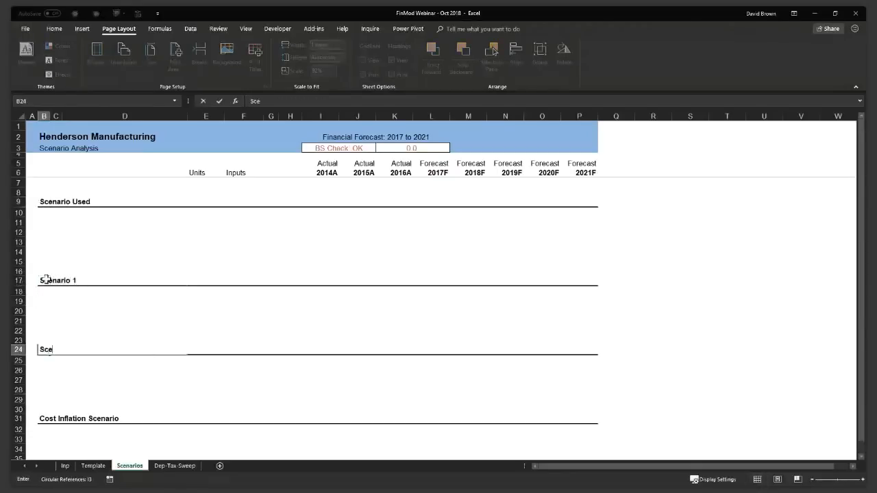
{"action": "type", "text": "nario 2"}
{"action": "key", "text": "Return"}
{"action": "key", "text": "ctrl+Down"}
{"action": "type", "text": "Scwena"}
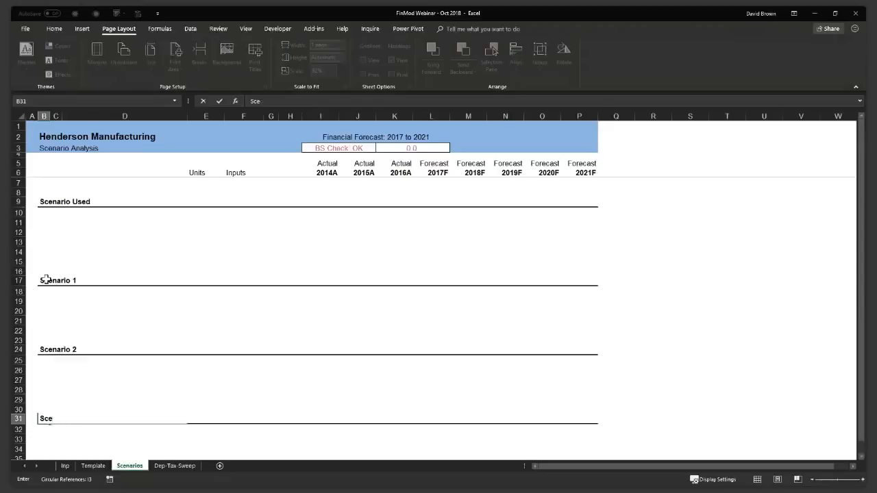
{"action": "type", "text": "3"}
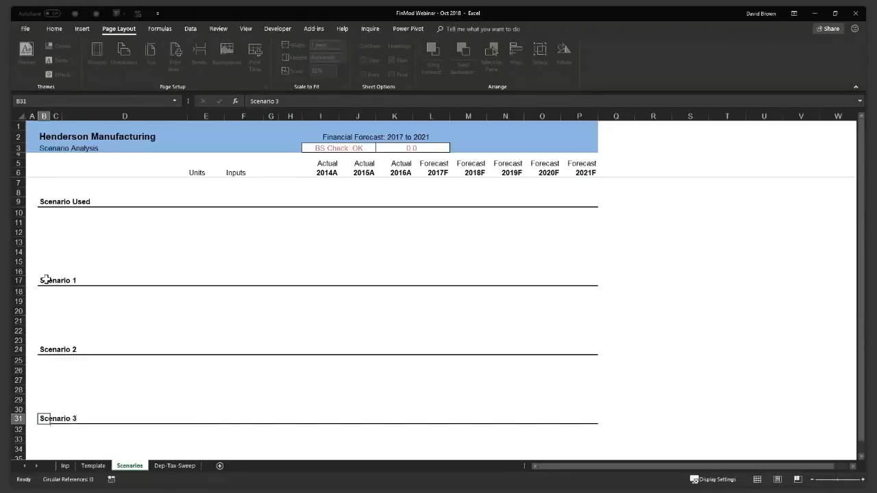
{"action": "key", "text": "Return"}
{"action": "key", "text": "Up"}
{"action": "key", "text": "Up"}
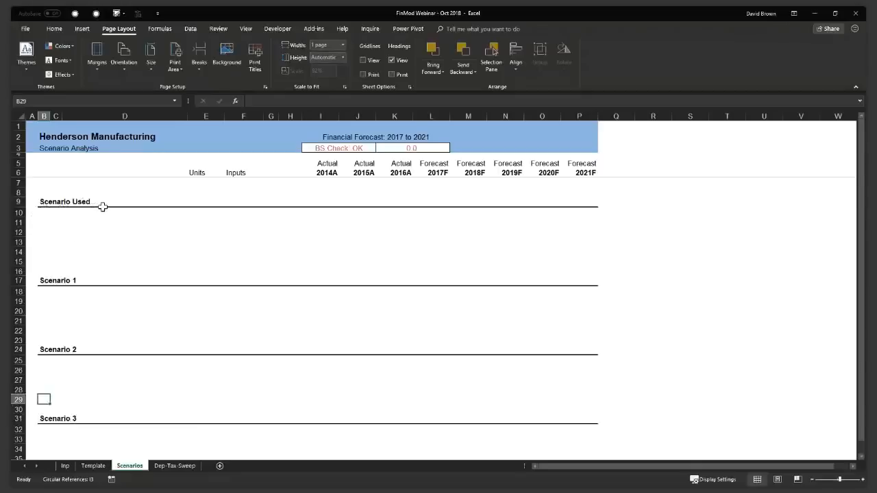
Step: Collapse the ribbon and enlarge the view of the Scenarios sheet
{"action": "left_click", "coordinate": [130, 34]}
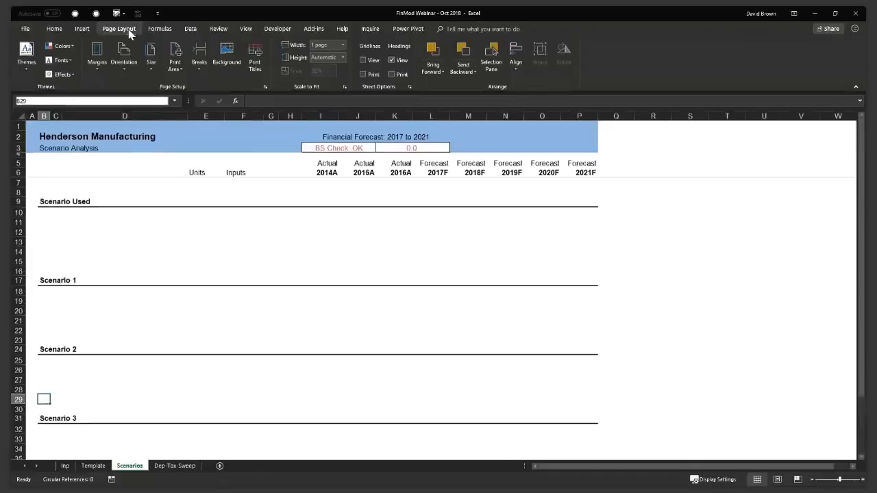
{"action": "left_click", "coordinate": [130, 33]}
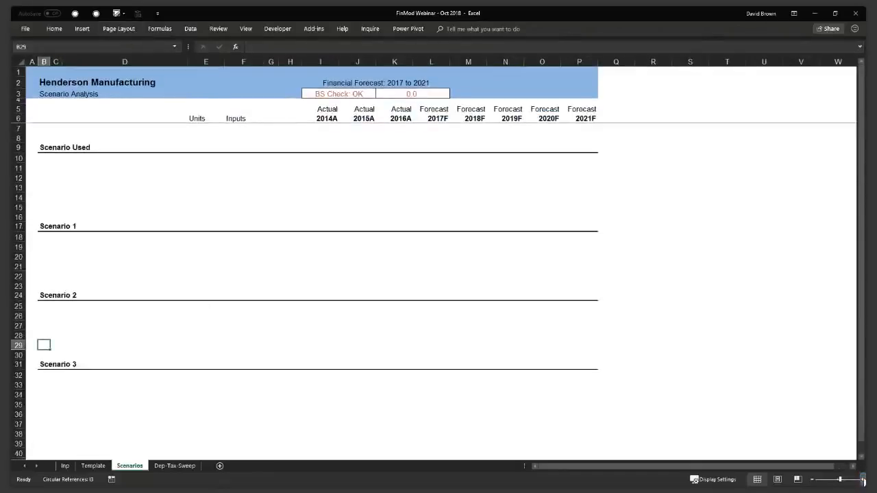
{"action": "scroll", "coordinate": [862, 481], "scroll_direction": "up", "scroll_amount": 1}
Step: List the scenario names Base Case, Best Case and Worst Case in cells D11 to D13 under Scenario Used
{"action": "left_click", "coordinate": [67, 156]}
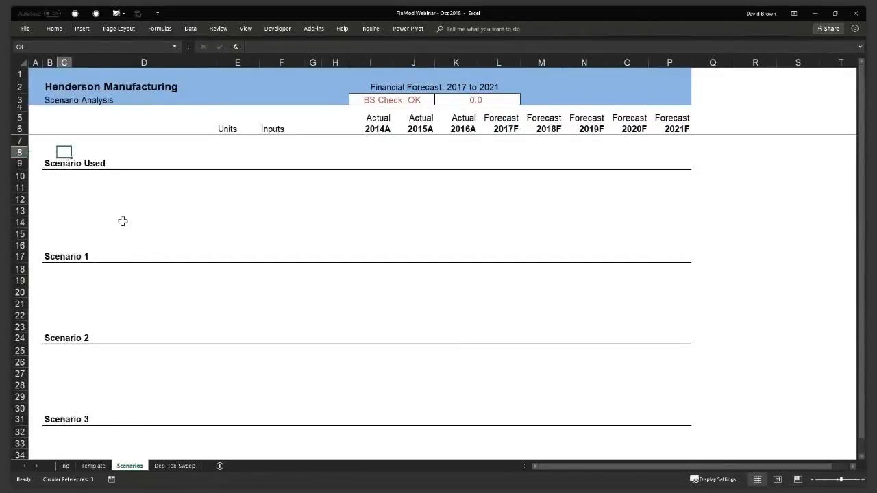
{"action": "left_click", "coordinate": [72, 183]}
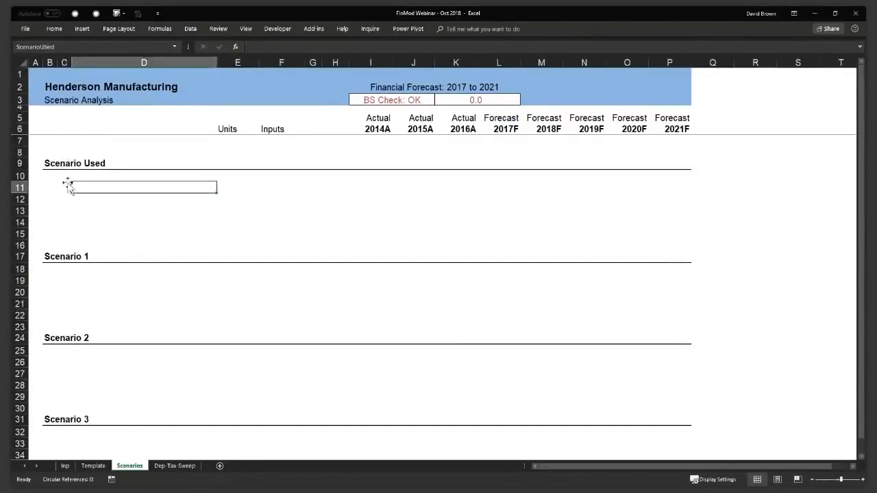
{"action": "left_click", "coordinate": [55, 186]}
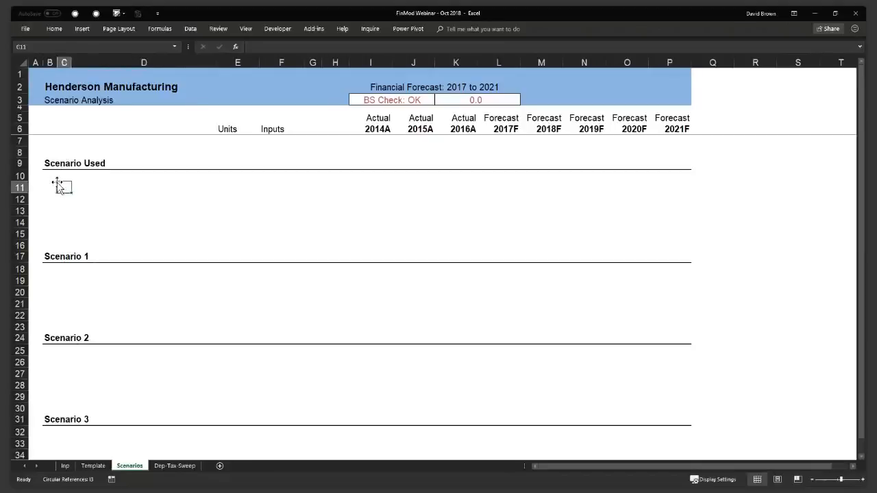
{"action": "key", "text": "Right"}
{"action": "key", "text": "Right"}
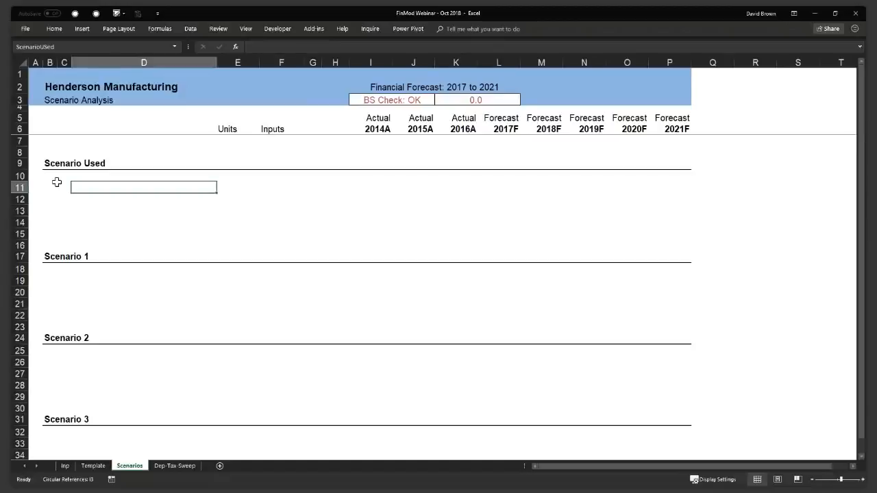
{"action": "type", "text": "Base Case"}
{"action": "key", "text": "Return"}
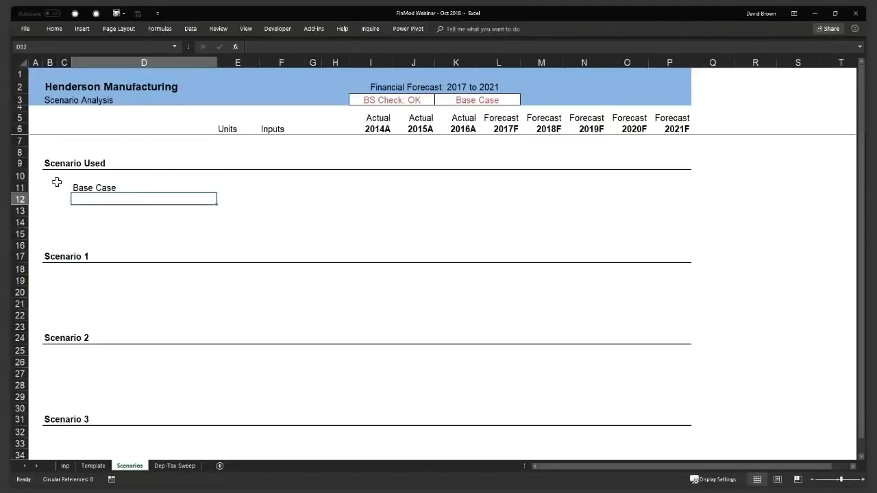
{"action": "type", "text": "Best Case"}
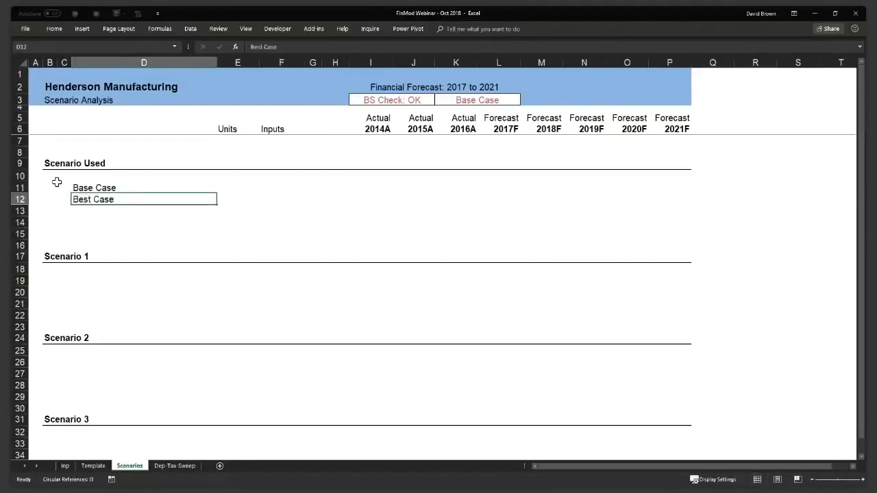
{"action": "key", "text": "Return"}
{"action": "type", "text": "W"}
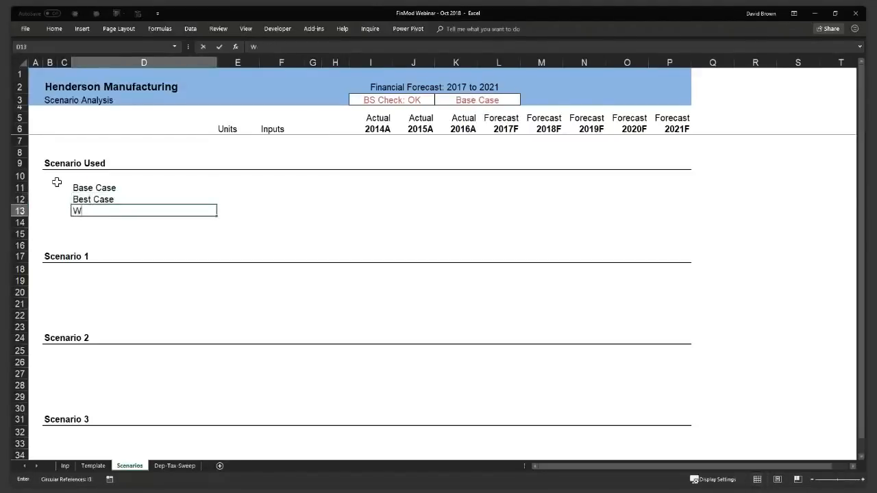
{"action": "type", "text": "orst Case"}
{"action": "key", "text": "Return"}
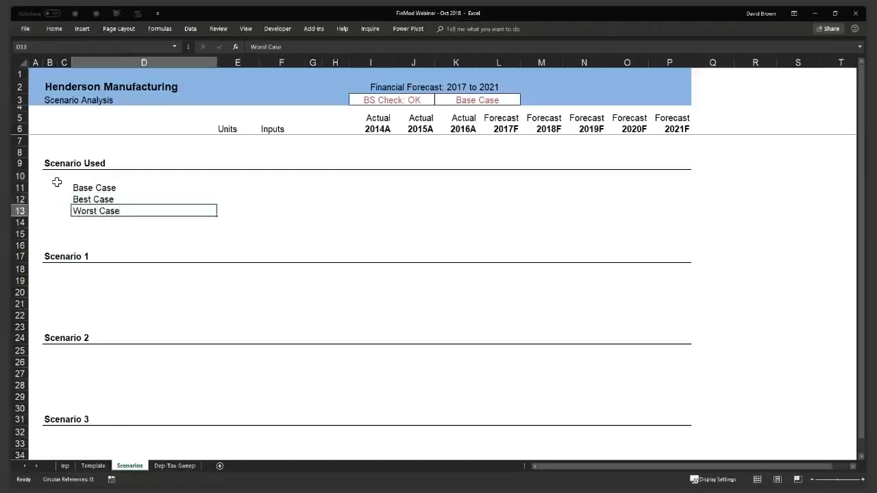
{"action": "key", "text": "Up"}
{"action": "key", "text": "Up"}
{"action": "key", "text": "Up"}
{"action": "key", "text": "shift+Down"}
{"action": "key", "text": "shift+Down"}
{"action": "key", "text": "Down"}
{"action": "key", "text": "Up"}
{"action": "key", "text": "Up"}
{"action": "key", "text": "Down"}
{"action": "key", "text": "Up"}
Step: Enter the scenario number 1 in cell F10 of the Inputs column
{"action": "key", "text": "Right"}
{"action": "key", "text": "Down"}
{"action": "key", "text": "Up"}
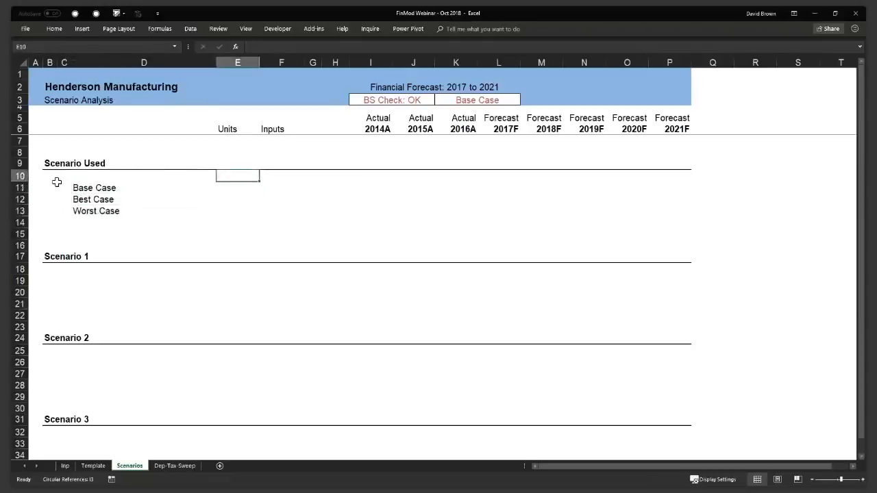
{"action": "key", "text": "Right"}
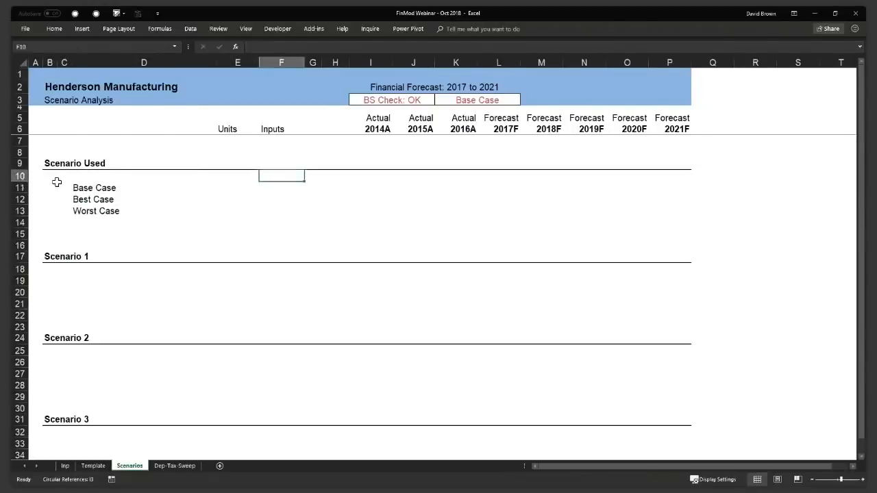
{"action": "type", "text": "1"}
{"action": "key", "text": "Return"}
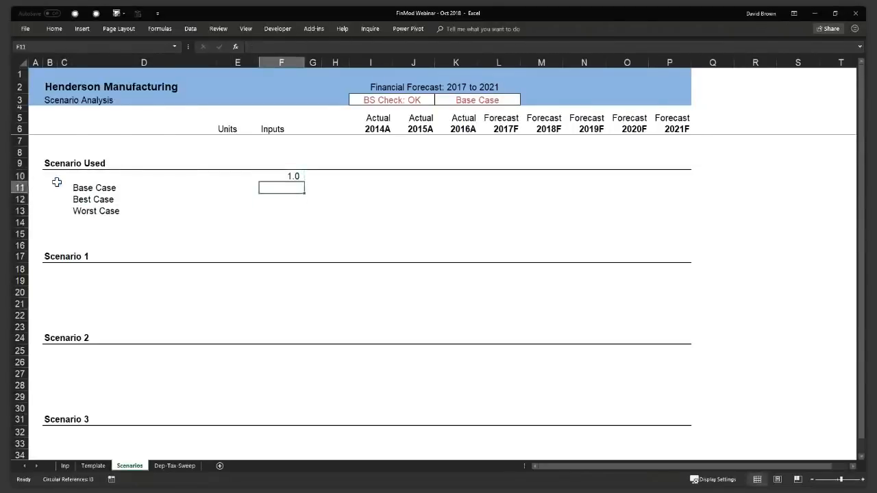
{"action": "key", "text": "Up"}
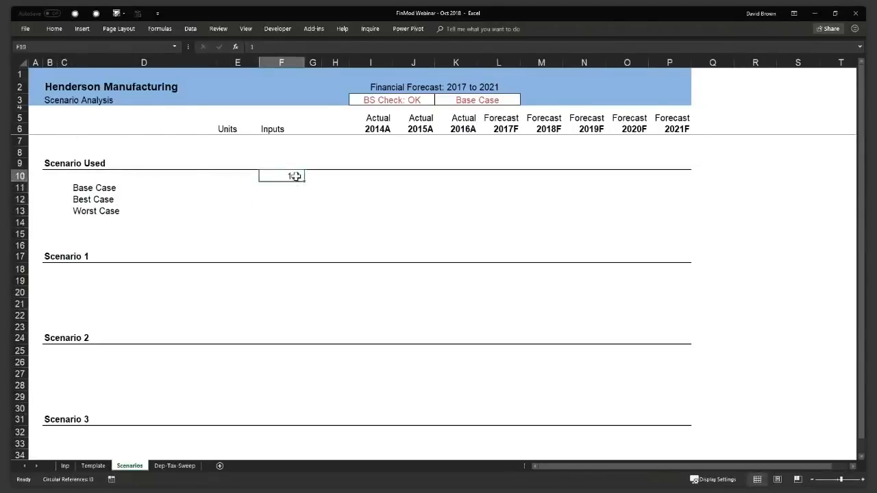
Step: Set the scenario number in cell F10 to 2, matching the second name in the scenario list
{"action": "left_click_drag", "start_coordinate": [100, 187], "coordinate": [101, 212]}
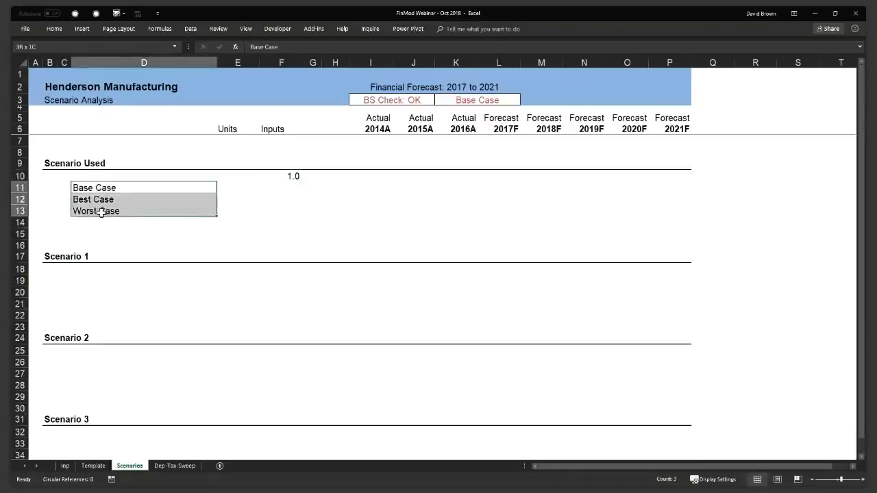
{"action": "left_click", "coordinate": [292, 177]}
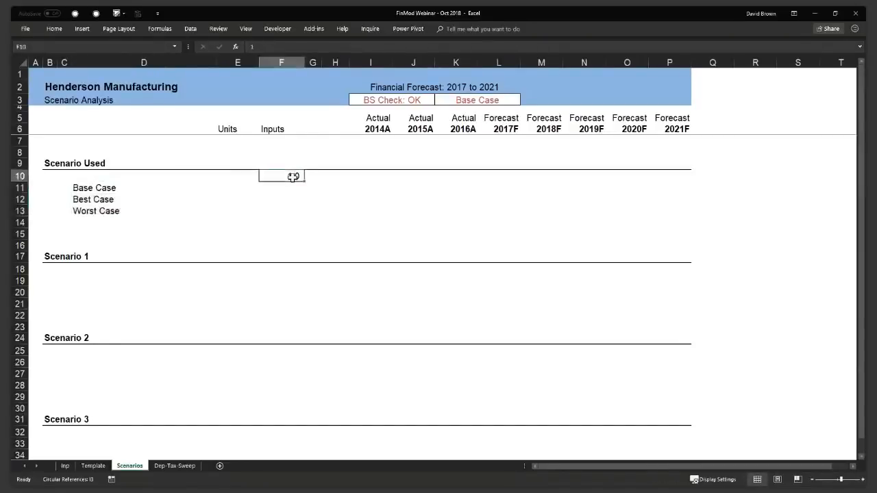
{"action": "type", "text": "2"}
{"action": "left_click", "coordinate": [274, 209]}
{"action": "left_click", "coordinate": [82, 199]}
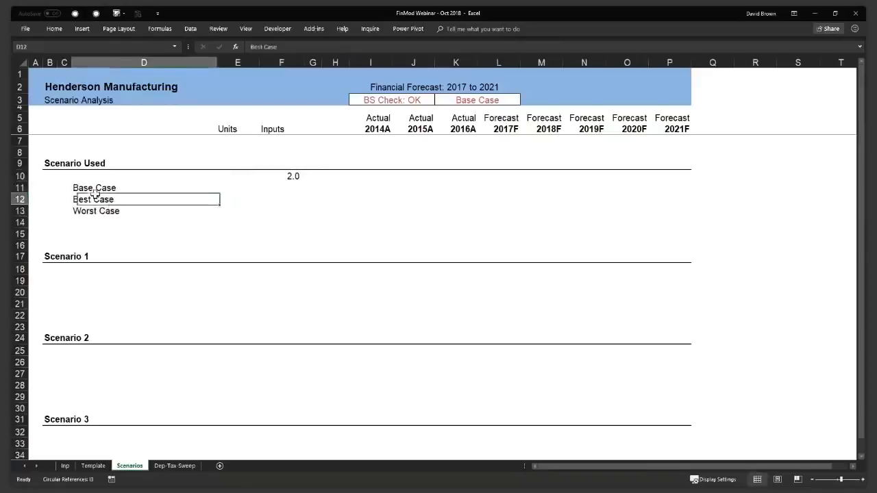
{"action": "left_click", "coordinate": [290, 174]}
Step: Put an outline border around the scenario names in D11:D13
{"action": "left_click_drag", "start_coordinate": [103, 187], "coordinate": [100, 211]}
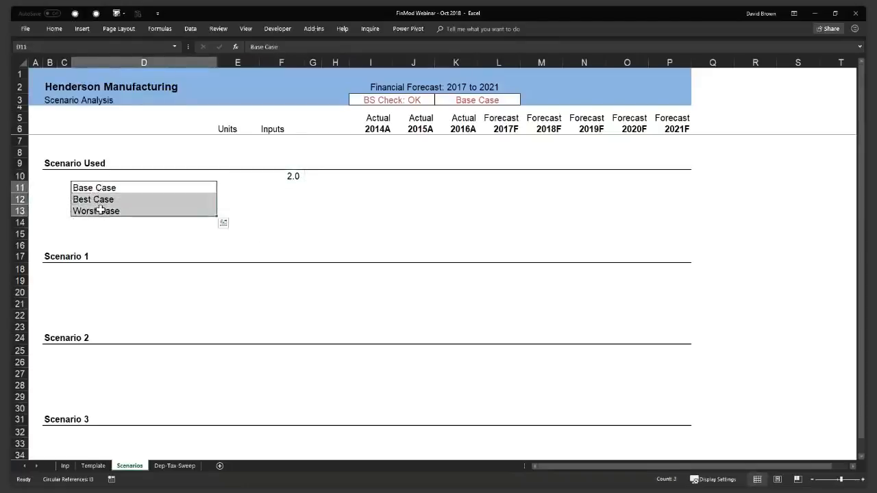
{"action": "key", "text": "Right"}
{"action": "key", "text": "Right"}
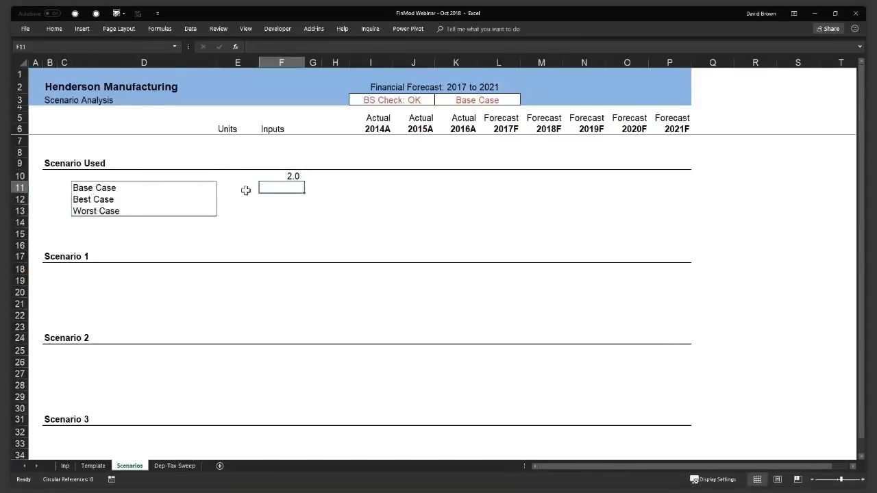
{"action": "left_click", "coordinate": [285, 175]}
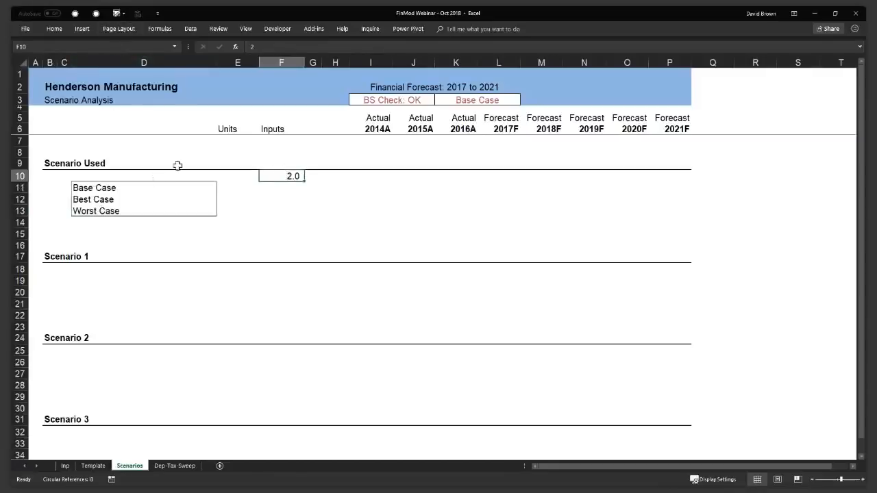
{"action": "left_click", "coordinate": [300, 225]}
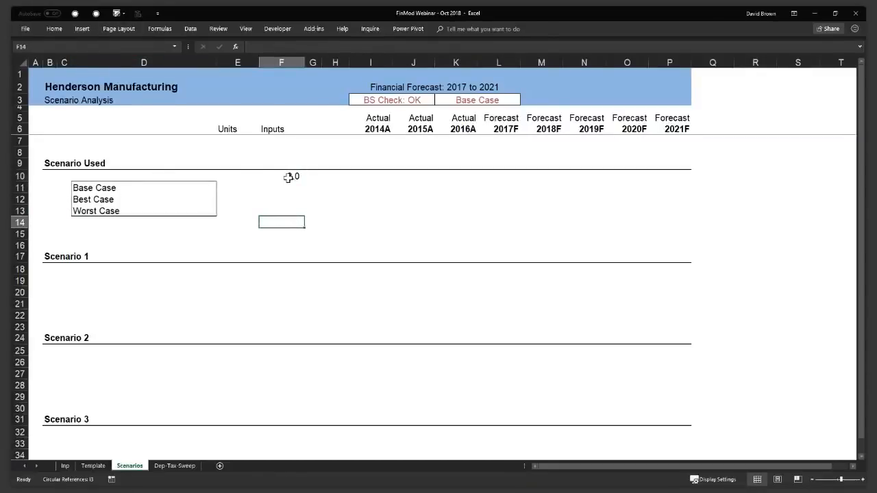
{"action": "left_click_drag", "start_coordinate": [117, 188], "coordinate": [118, 215]}
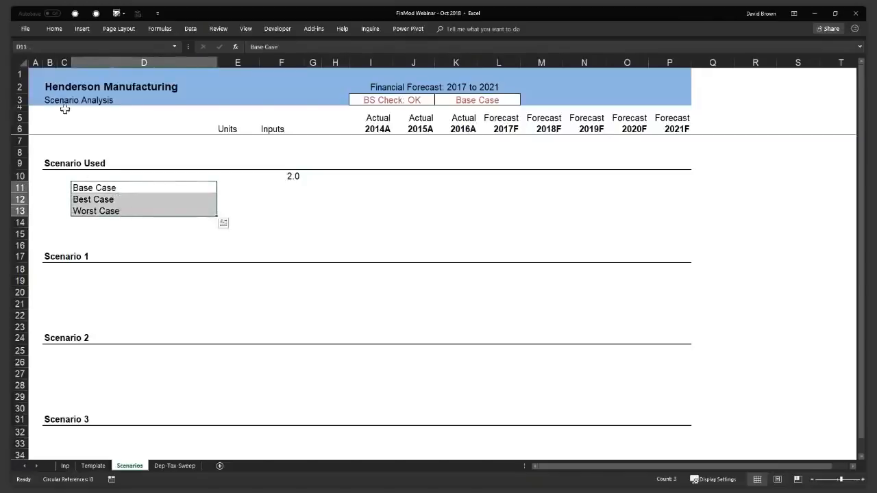
{"action": "left_click", "coordinate": [51, 47]}
{"action": "left_click", "coordinate": [239, 210]}
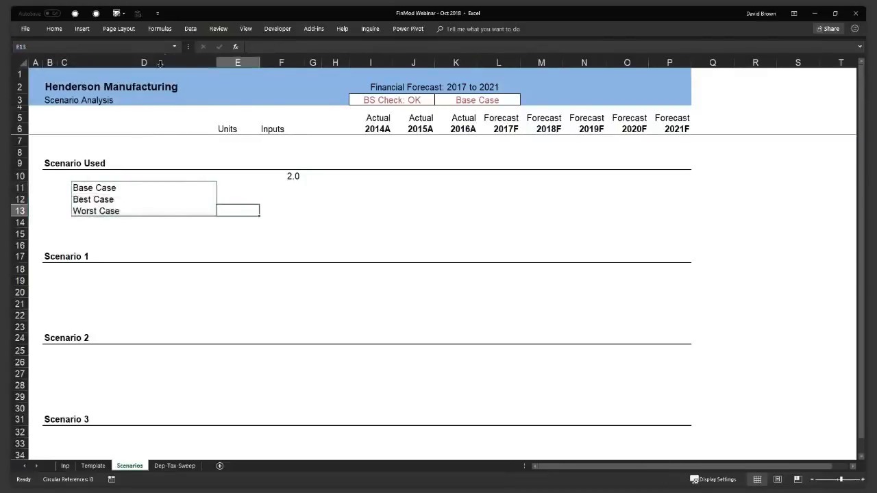
{"action": "left_click", "coordinate": [173, 47]}
{"action": "left_click", "coordinate": [157, 94]}
Step: Assign the range name L_Sc to the scenario list in cells D11:D13 and reselect the range to check it
{"action": "left_click_drag", "start_coordinate": [113, 191], "coordinate": [108, 212]}
{"action": "left_click", "coordinate": [87, 46]}
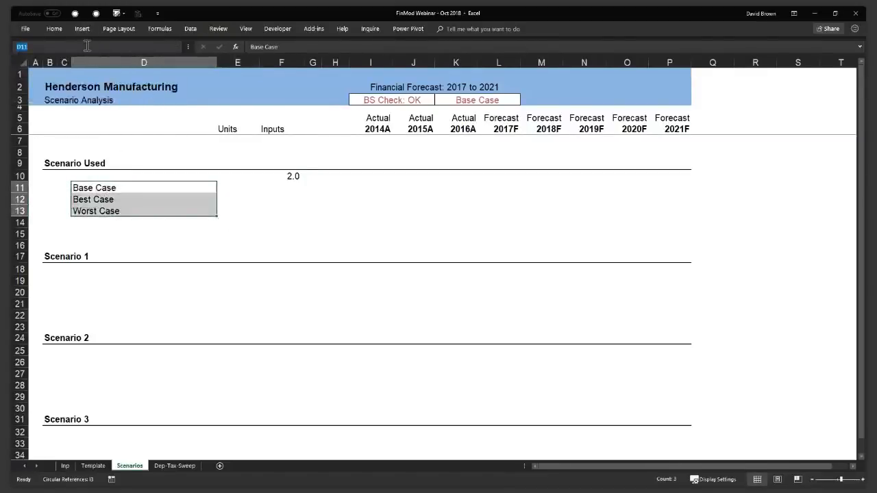
{"action": "type", "text": "L"}
{"action": "key", "text": "Return"}
{"action": "key", "text": "Up"}
{"action": "key", "text": "Down"}
{"action": "key", "text": "shift+Down"}
{"action": "key", "text": "shift+Down"}
{"action": "key", "text": "shift+Up"}
{"action": "key", "text": "shift+Up"}
{"action": "key", "text": "shift+Down"}
{"action": "key", "text": "shift+Down"}
Step: Assign the name S_Sc to the scenario number cell F10 and reselect the cell to check it
{"action": "key", "text": "Up"}
{"action": "key", "text": "Right"}
{"action": "key", "text": "Right"}
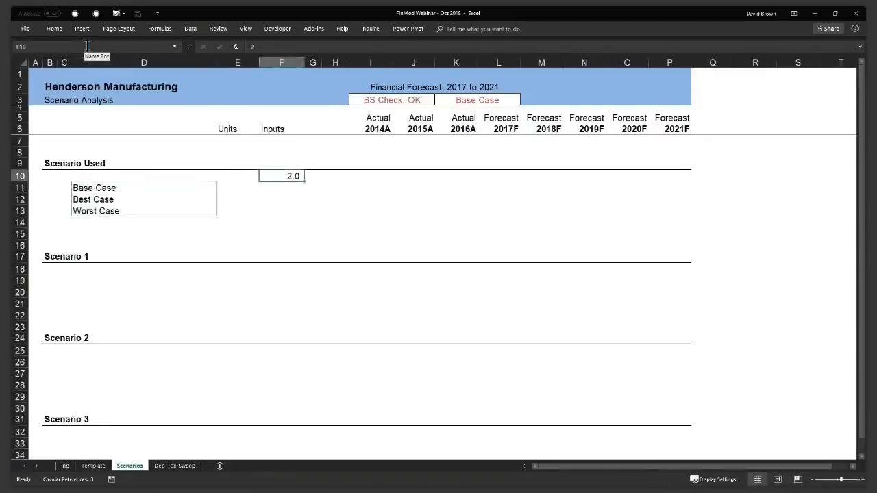
{"action": "left_click", "coordinate": [40, 47]}
{"action": "type", "text": "s_Sc"}
{"action": "left_click", "coordinate": [301, 187]}
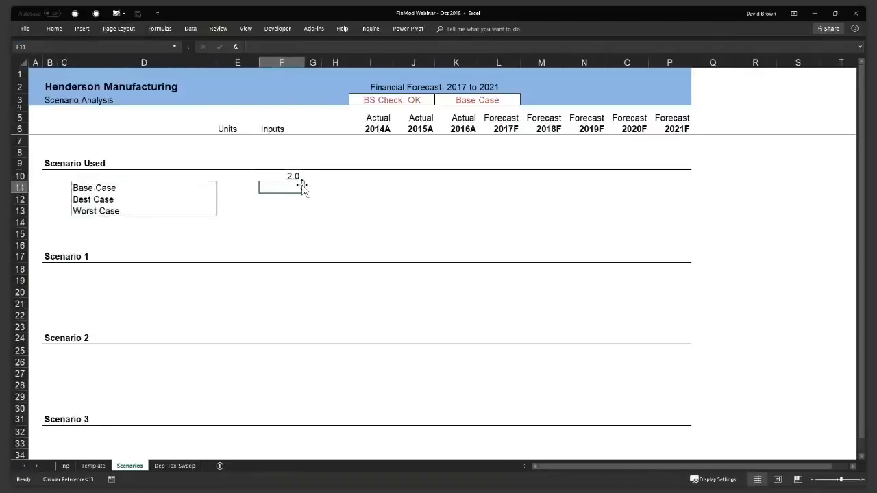
{"action": "left_click", "coordinate": [290, 176]}
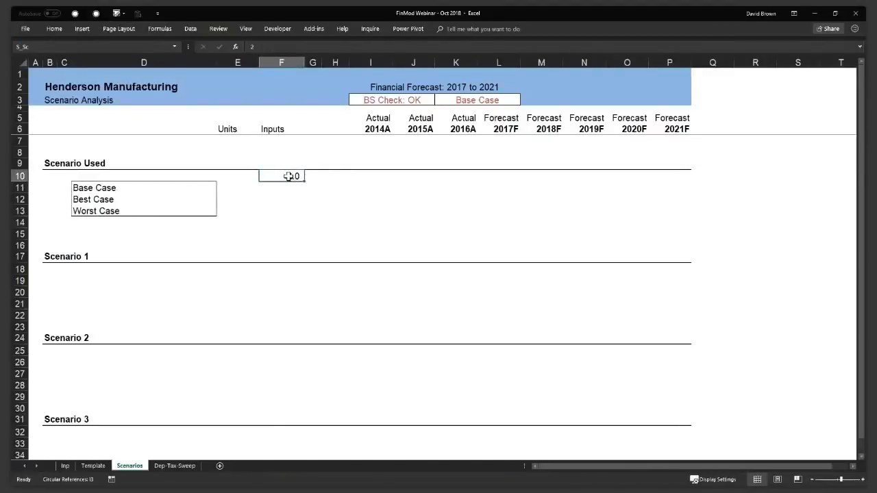
{"action": "left_click_drag", "start_coordinate": [113, 186], "coordinate": [115, 211]}
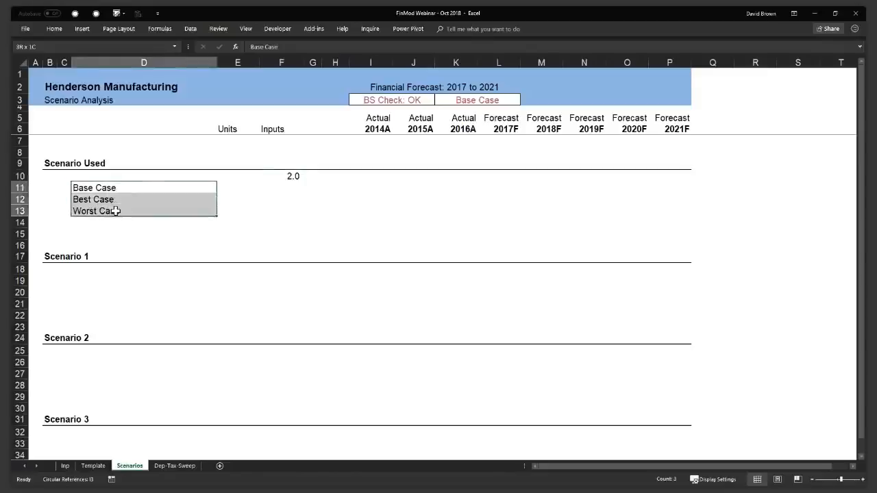
{"action": "left_click", "coordinate": [285, 213]}
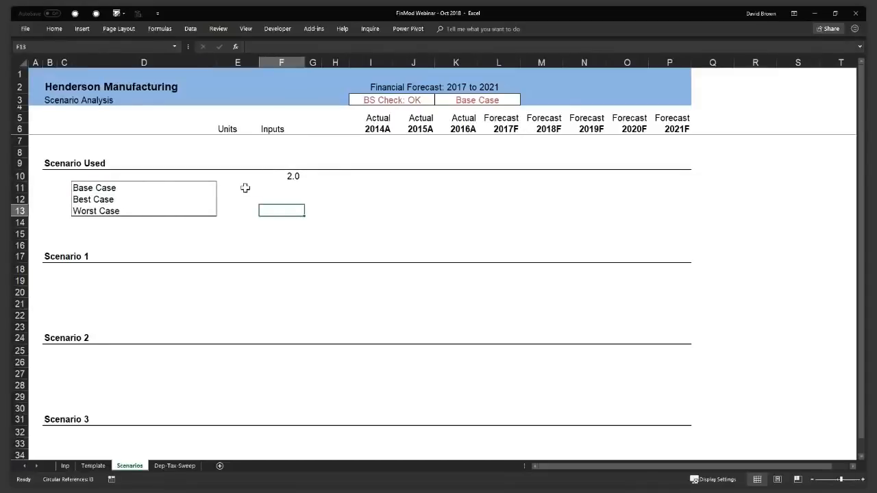
{"action": "left_click", "coordinate": [293, 177]}
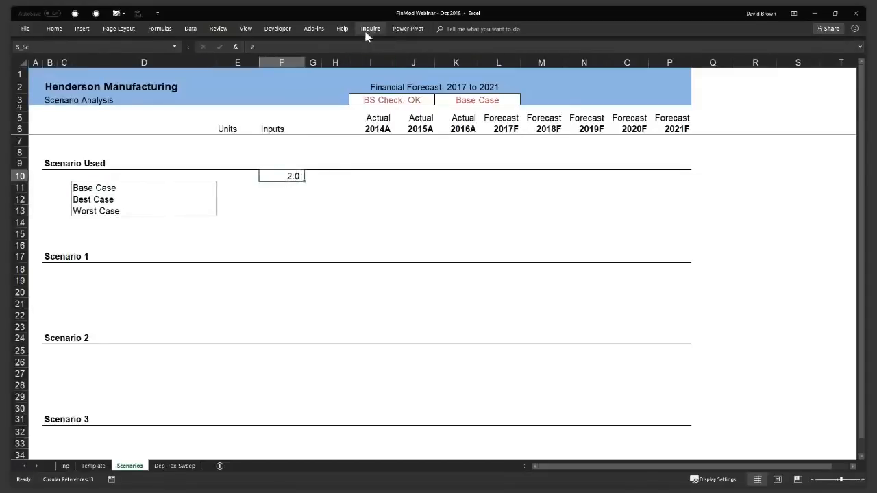
Step: Display the Developer commands and keep the ribbon permanently expanded above the sheet
{"action": "left_click", "coordinate": [277, 31]}
{"action": "left_click", "coordinate": [277, 30]}
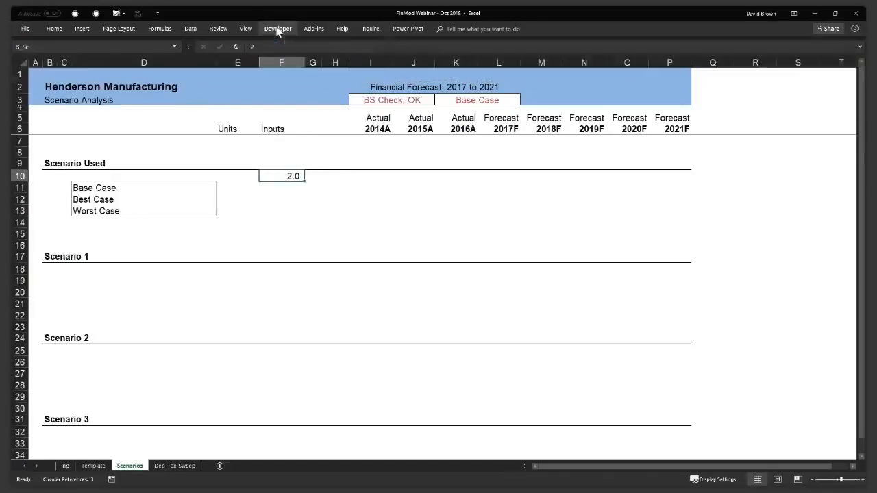
{"action": "left_click", "coordinate": [278, 30]}
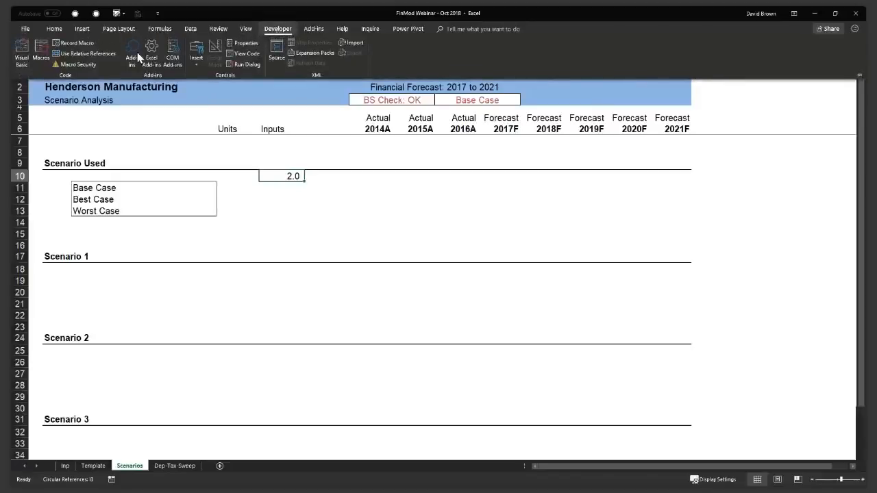
{"action": "key", "text": "ctrl+F1"}
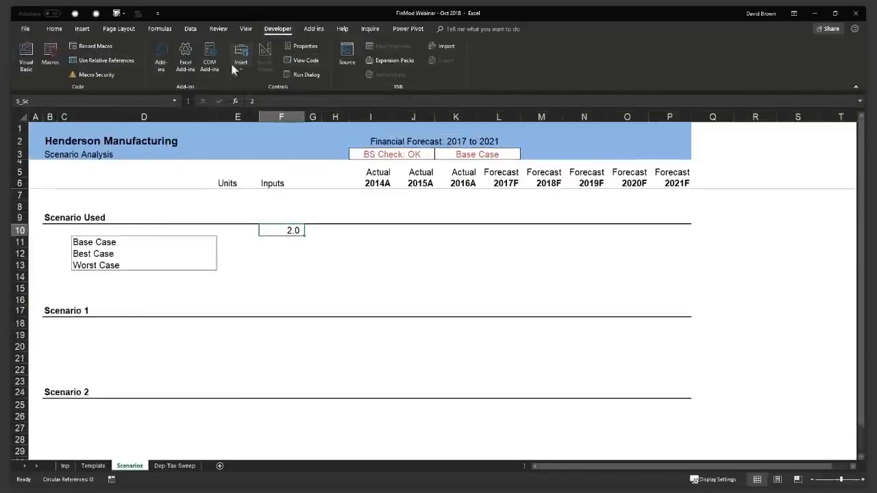
Step: View the ribbon customization options where the Developer commands are enabled, and leave them without saving changes
{"action": "left_click", "coordinate": [25, 30]}
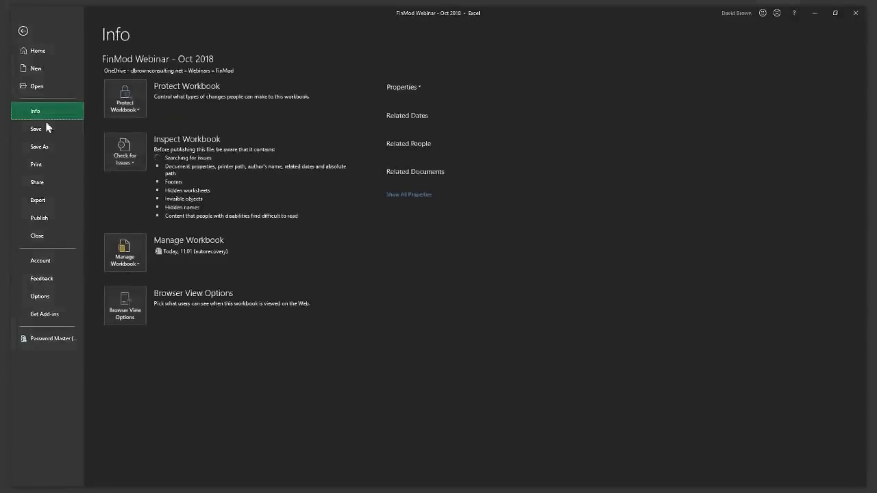
{"action": "left_click", "coordinate": [41, 300]}
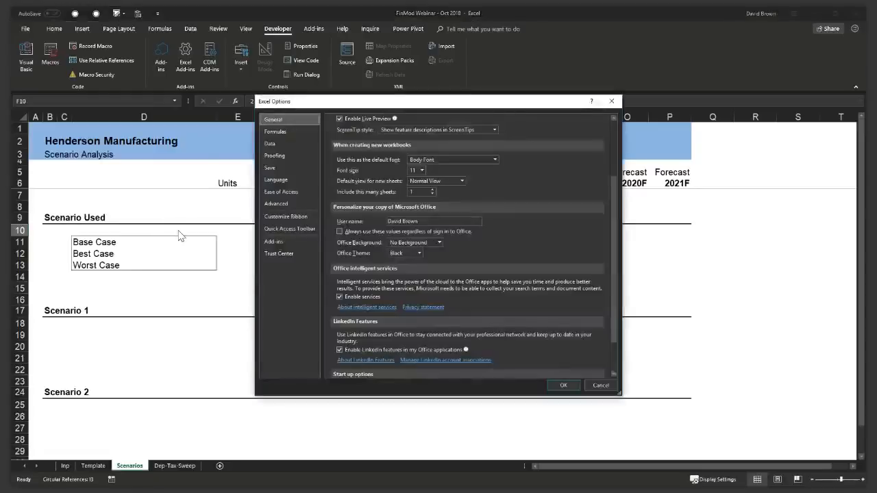
{"action": "left_click", "coordinate": [298, 218]}
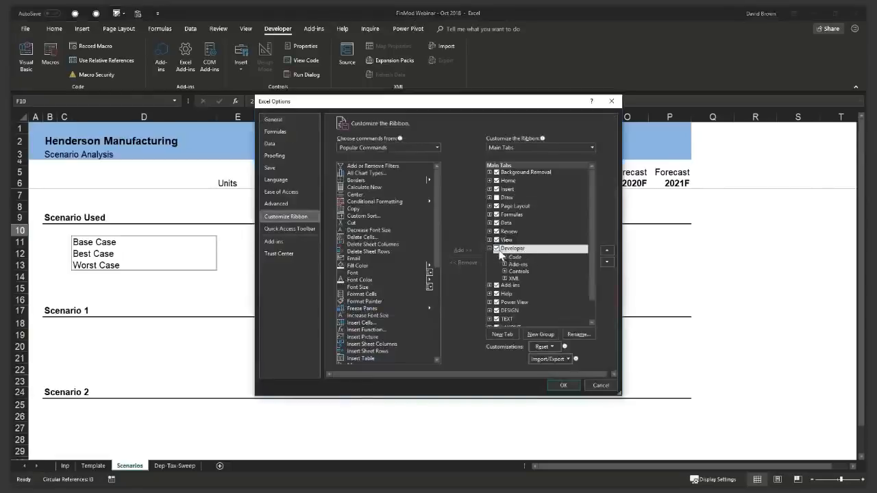
{"action": "left_click", "coordinate": [498, 249]}
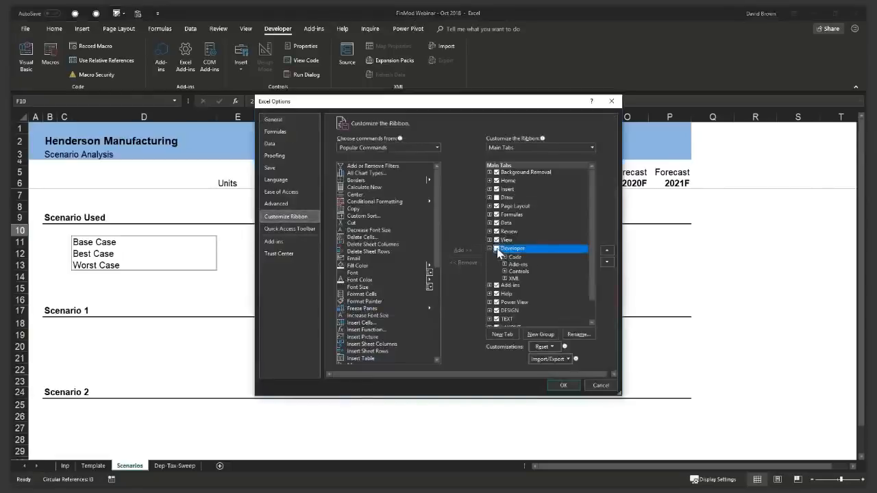
{"action": "left_click", "coordinate": [596, 386]}
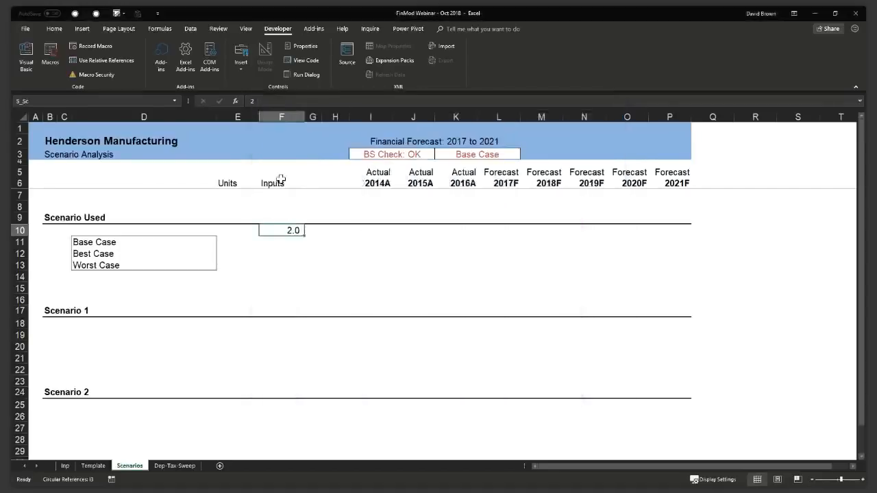
Step: Draw a combo box form control below the scenario number, spanning columns F to J around rows 12 and 13
{"action": "left_click", "coordinate": [243, 69]}
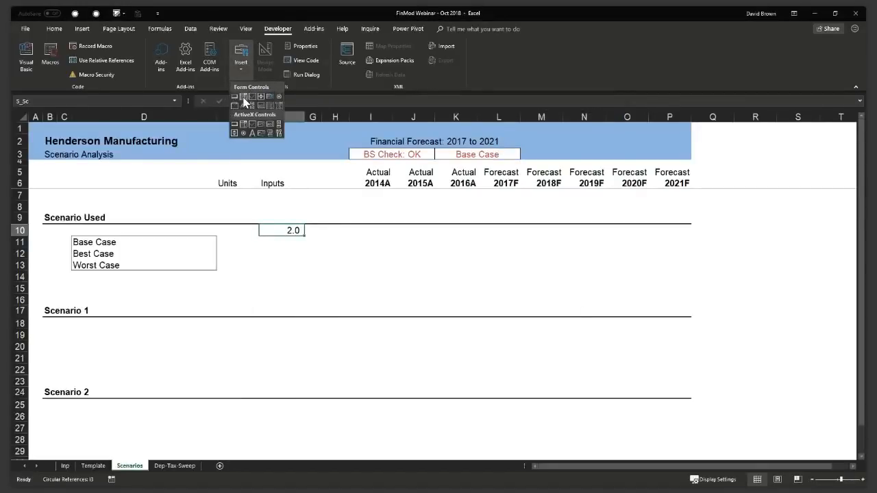
{"action": "left_click", "coordinate": [244, 102]}
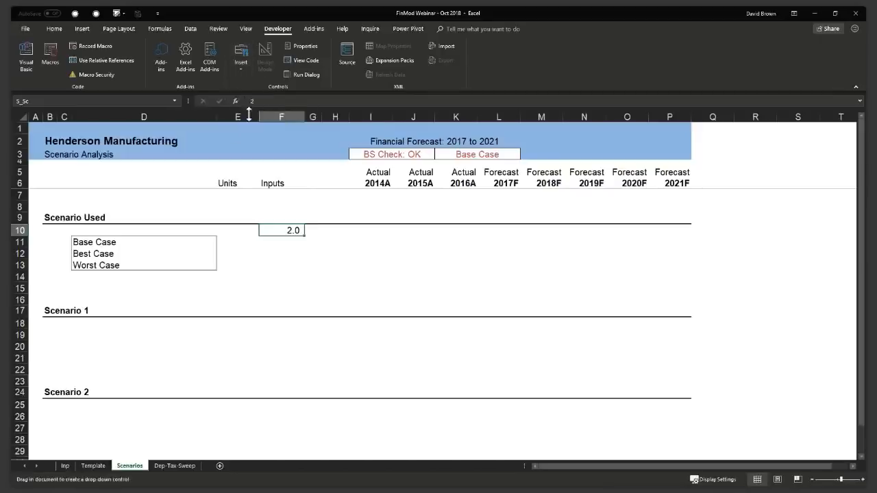
{"action": "left_click_drag", "start_coordinate": [293, 250], "coordinate": [401, 264]}
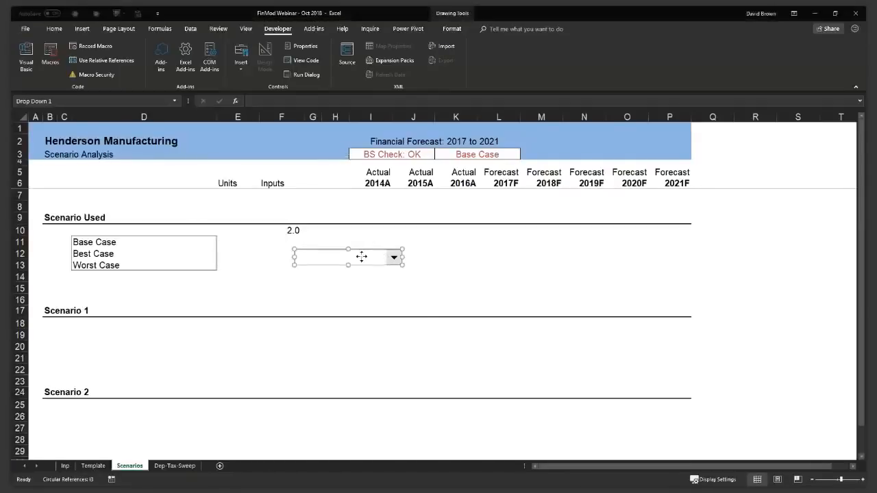
Step: Set the combo box's input range to L_Sc and its cell link to S_Sc
{"action": "right_click", "coordinate": [361, 256]}
{"action": "left_click", "coordinate": [402, 327]}
{"action": "key", "text": "ctrl+1"}
{"action": "left_click_drag", "start_coordinate": [366, 168], "coordinate": [581, 187]}
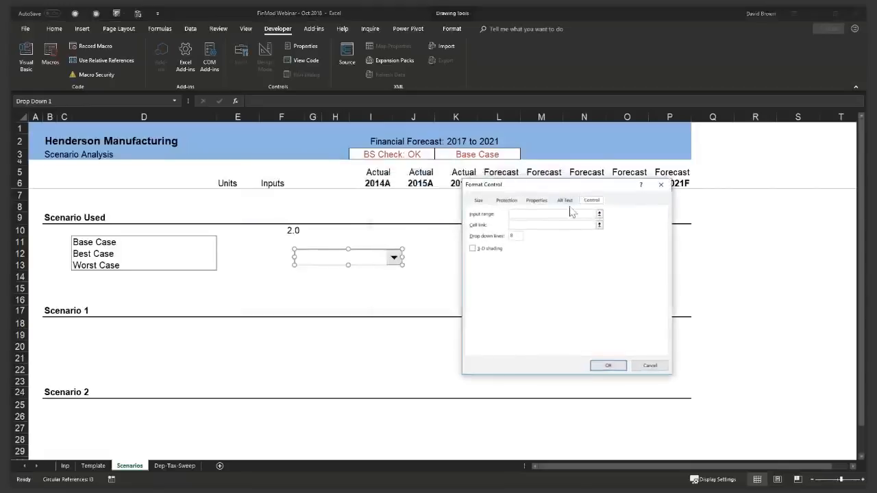
{"action": "left_click", "coordinate": [532, 214]}
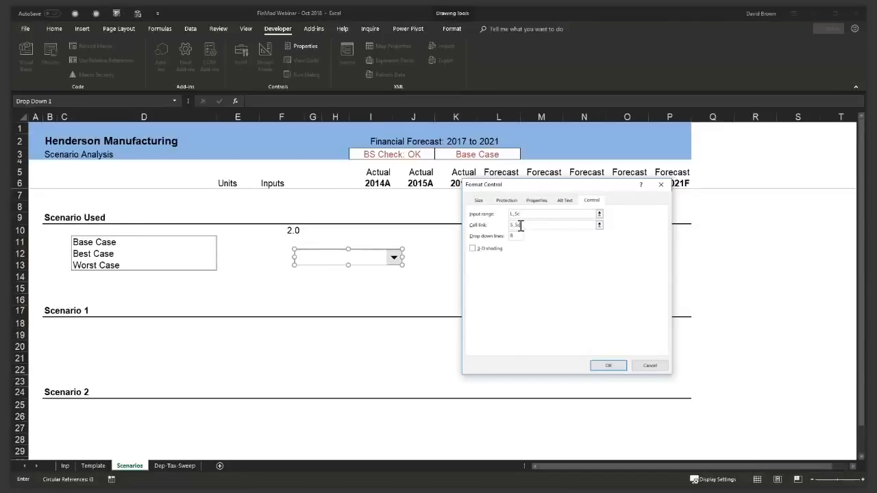
{"action": "left_click", "coordinate": [611, 366]}
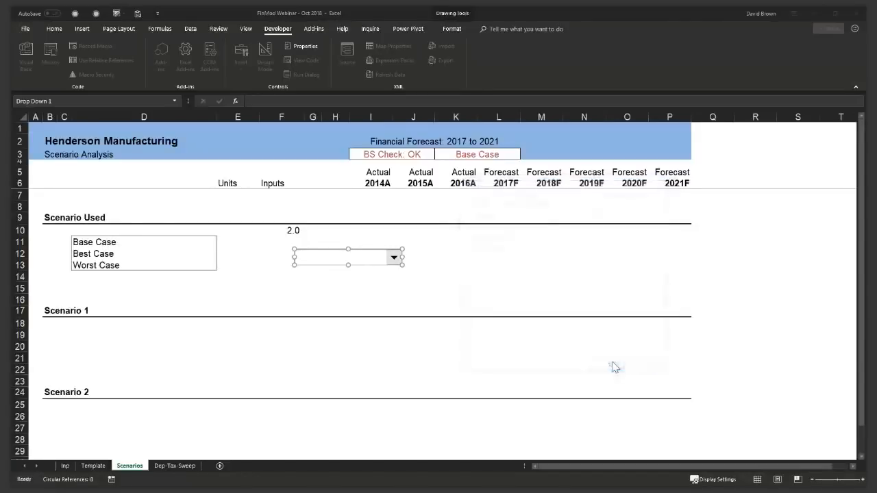
{"action": "left_click", "coordinate": [478, 272]}
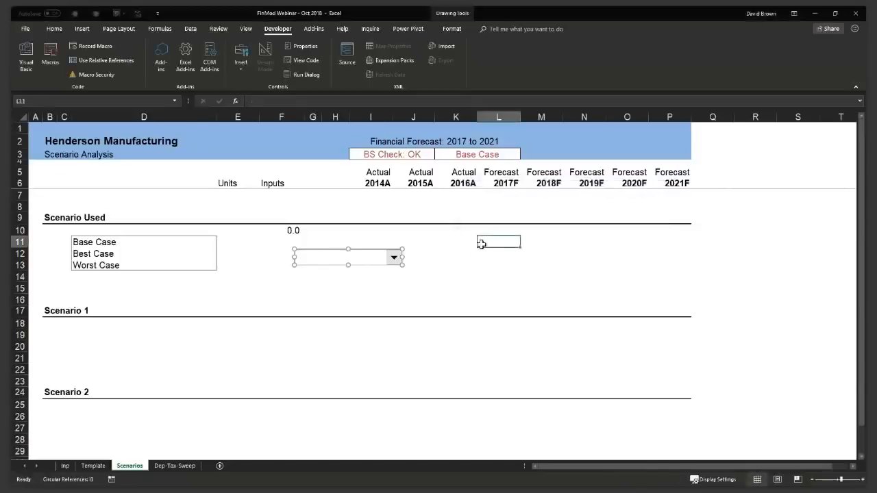
Step: Test the scenario combo box by choosing Base Case, Best Case and Worst Case in turn
{"action": "left_click", "coordinate": [394, 258]}
{"action": "left_click", "coordinate": [329, 272]}
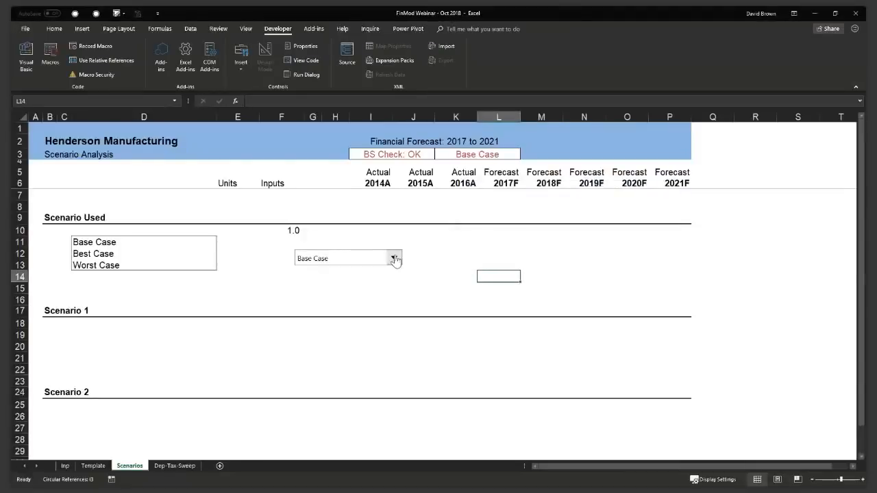
{"action": "left_click", "coordinate": [394, 258]}
{"action": "left_click", "coordinate": [308, 284]}
{"action": "left_click", "coordinate": [336, 261]}
{"action": "left_click", "coordinate": [313, 290]}
Step: Move the scenario combo box over cell F10 to cover the linked number, and choose Best Case in it
{"action": "right_click", "coordinate": [357, 255]}
{"action": "key", "text": "Escape"}
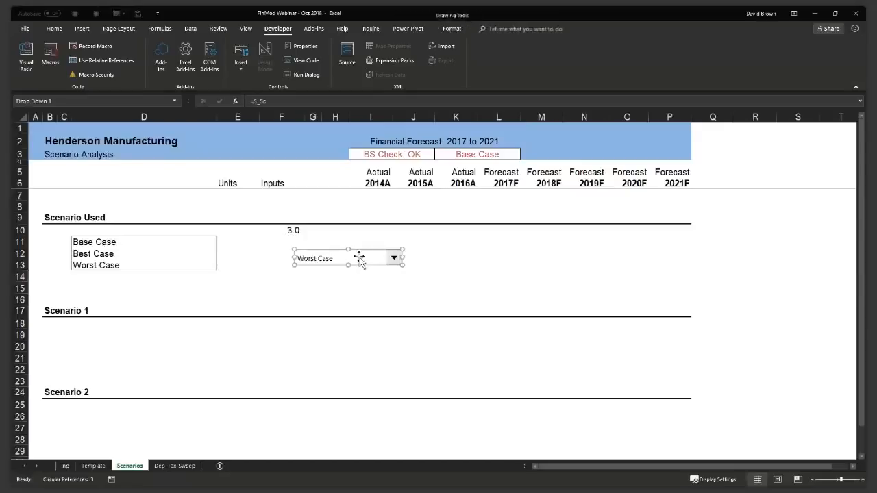
{"action": "mouse_move", "coordinate": [351, 252]}
{"action": "left_mouse_down"}
{"action": "mouse_move", "coordinate": [260, 207]}
{"action": "mouse_move", "coordinate": [289, 205]}
{"action": "mouse_move", "coordinate": [308, 223]}
{"action": "mouse_move", "coordinate": [280, 231]}
{"action": "left_mouse_up"}
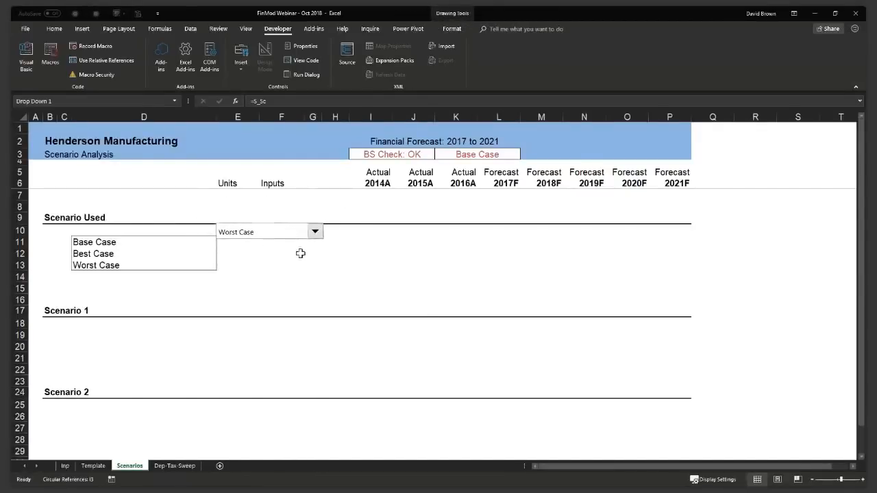
{"action": "left_click", "coordinate": [324, 274]}
{"action": "left_click", "coordinate": [315, 232]}
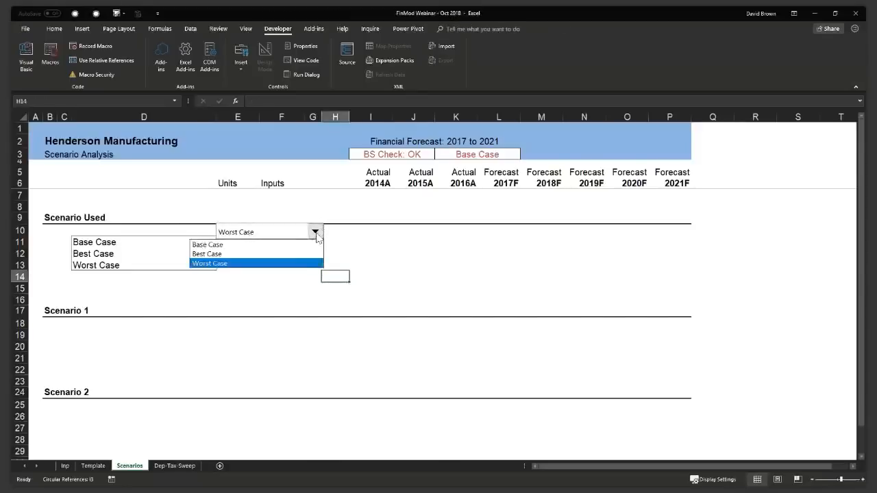
{"action": "left_click", "coordinate": [212, 255]}
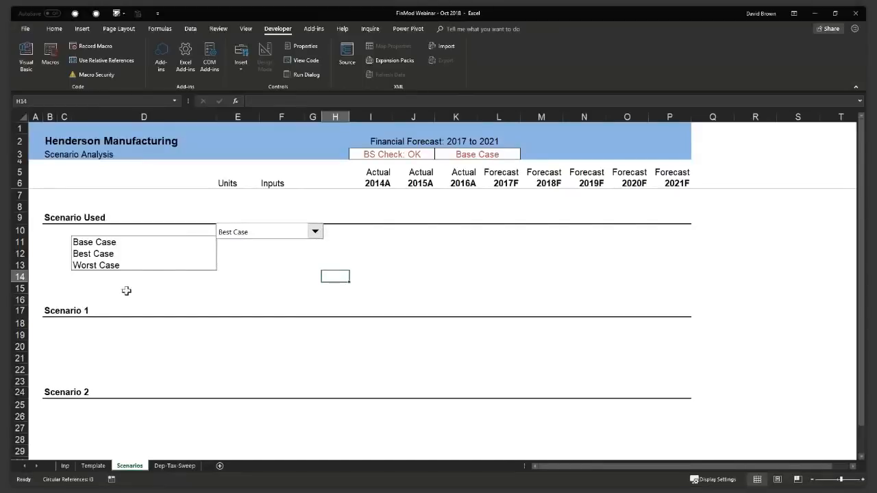
Step: Replace the scenario formula in header cell K3 with =INDEX(L_Sc,S_Sc)
{"action": "left_click", "coordinate": [468, 154]}
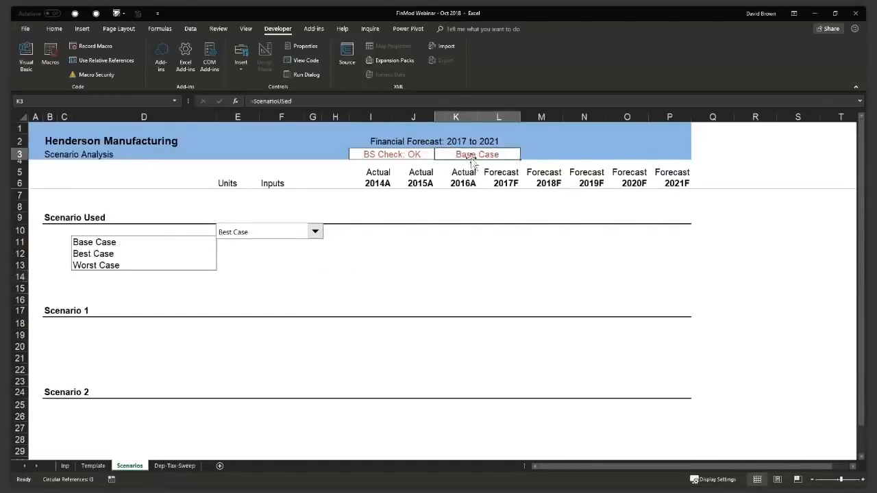
{"action": "type", "text": "="}
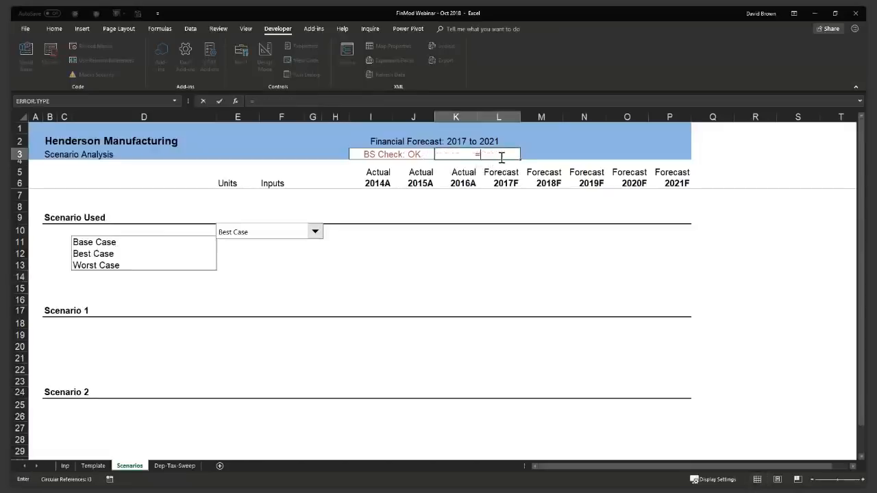
{"action": "type", "text": "index"}
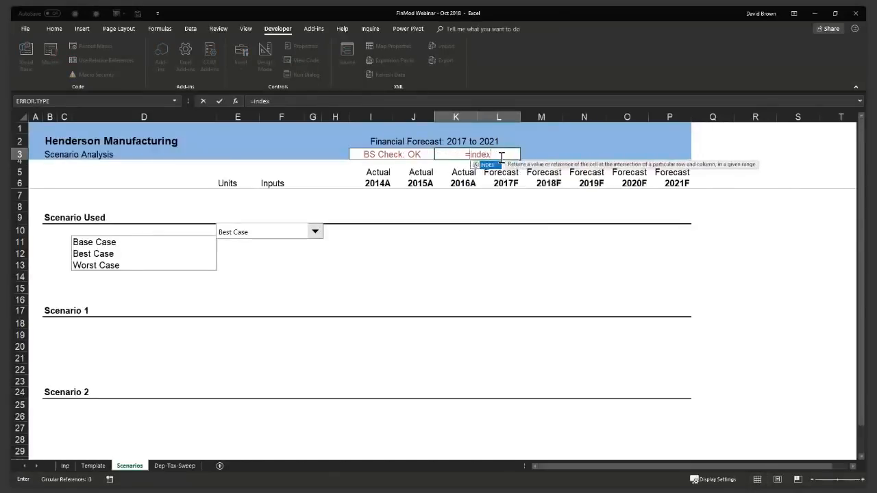
{"action": "key", "text": "Tab"}
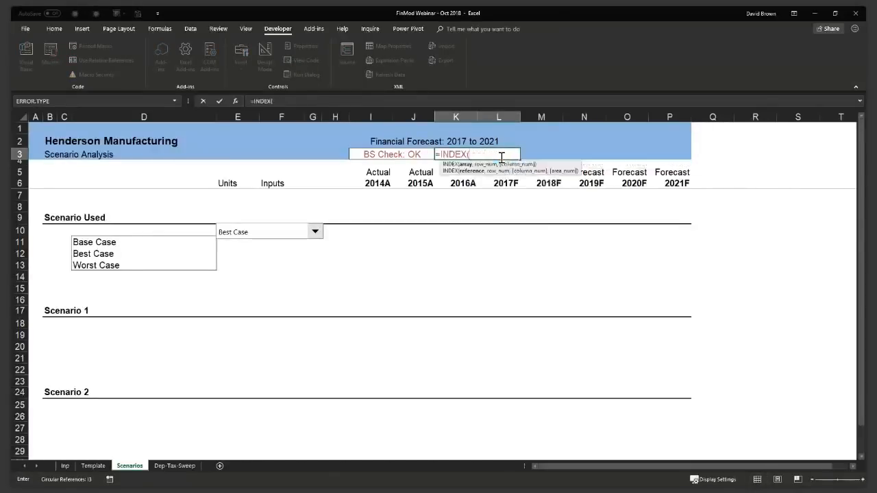
{"action": "type", "text": "l"}
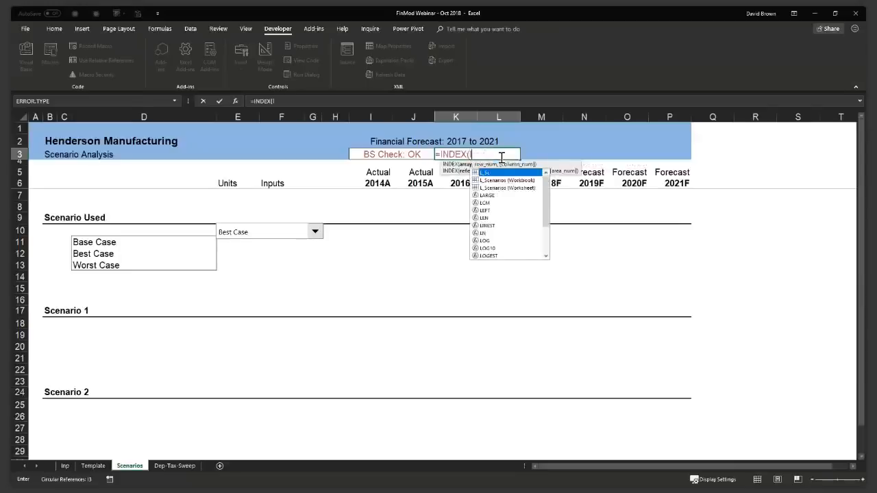
{"action": "type", "text": "_Sc"}
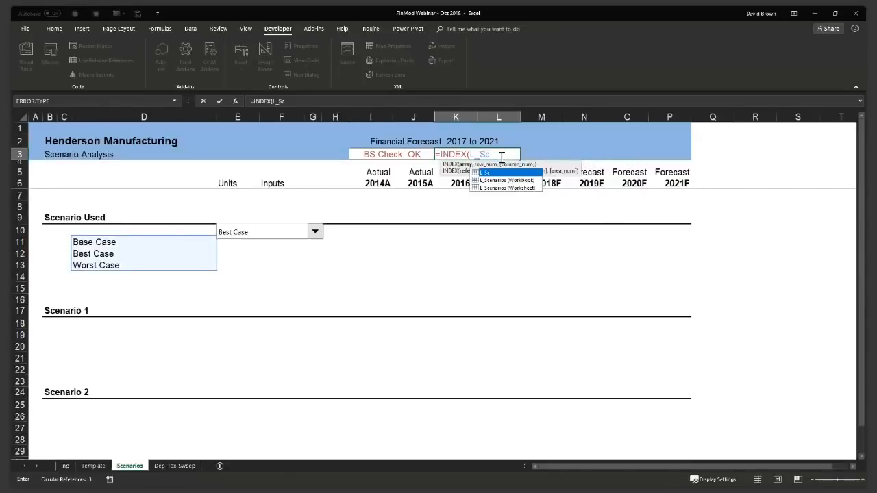
{"action": "type", "text": ","}
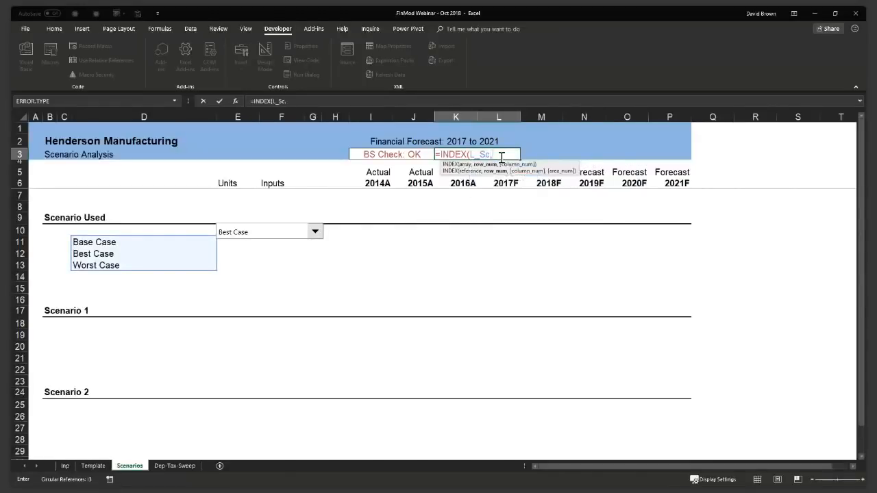
{"action": "type", "text": "s"}
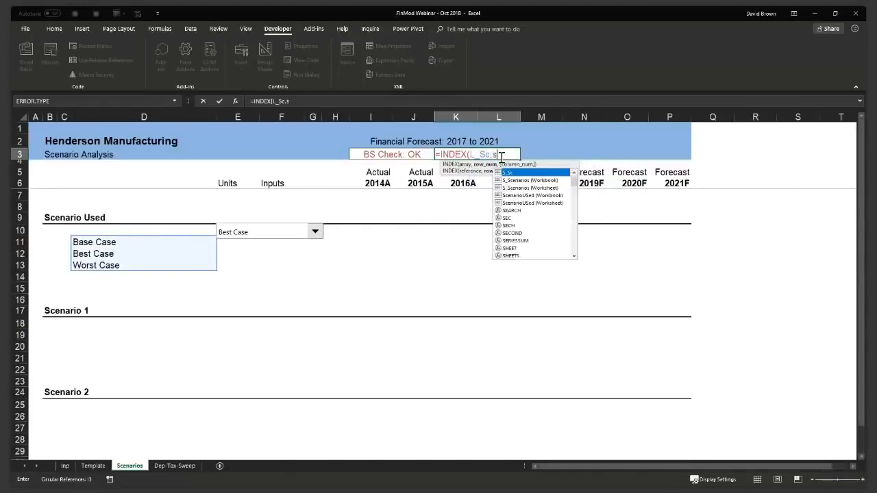
{"action": "type", "text": "_Sc"}
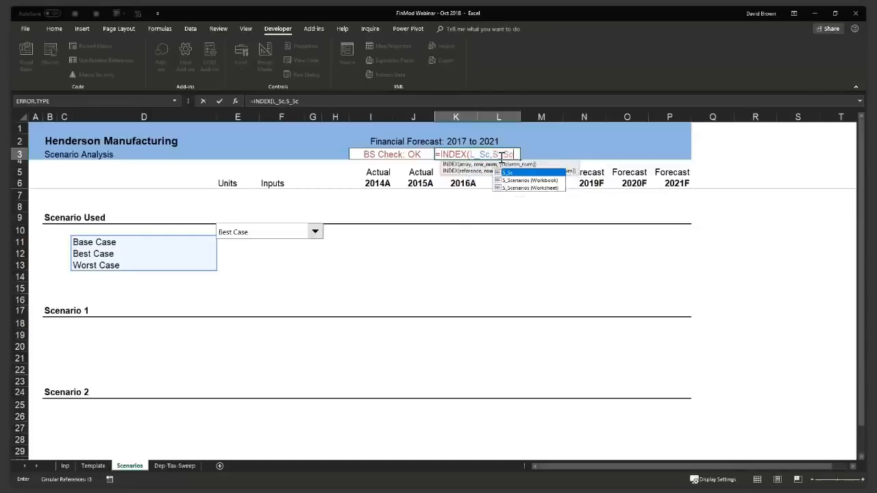
{"action": "type", "text": ",1)"}
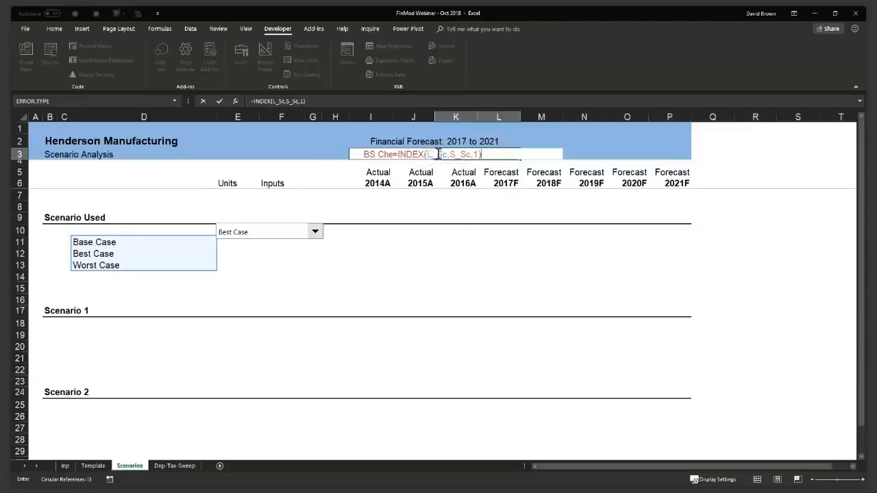
{"action": "left_click", "coordinate": [479, 154]}
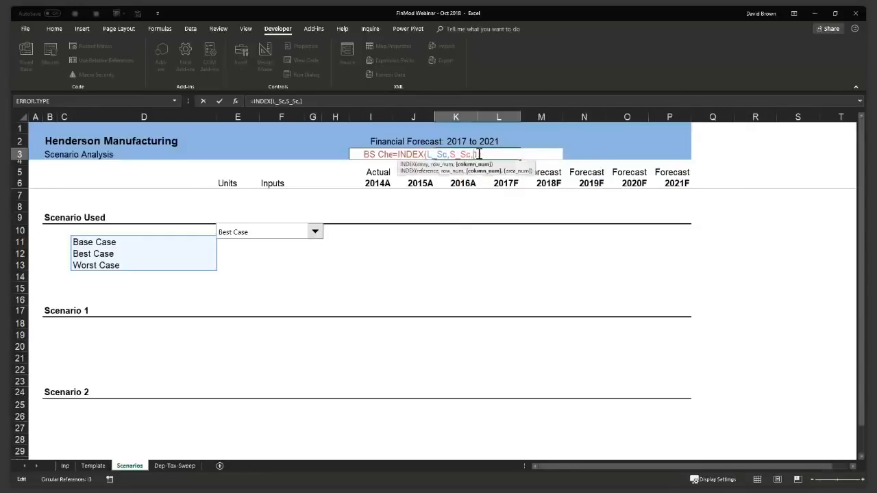
{"action": "key", "text": "BackSpace"}
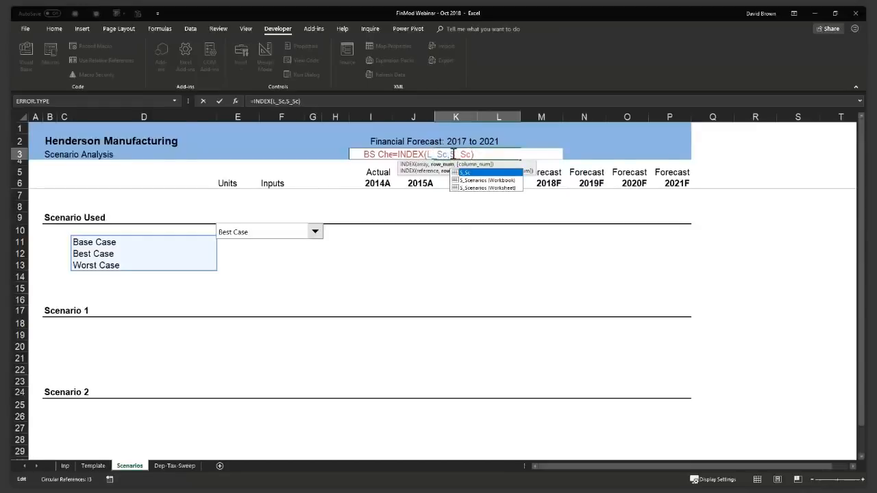
{"action": "key", "text": "Return"}
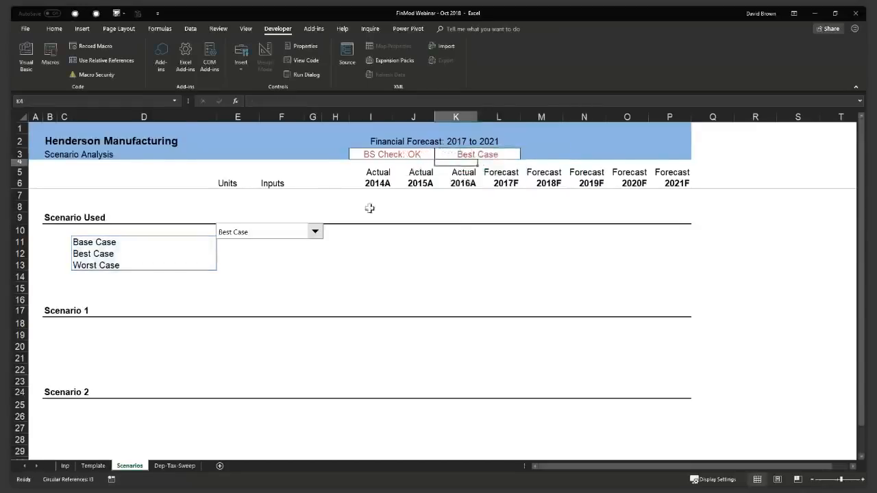
Step: Test the header's scenario name by choosing Worst Case and Base Case in the combo box
{"action": "left_click", "coordinate": [315, 232]}
{"action": "left_click", "coordinate": [247, 262]}
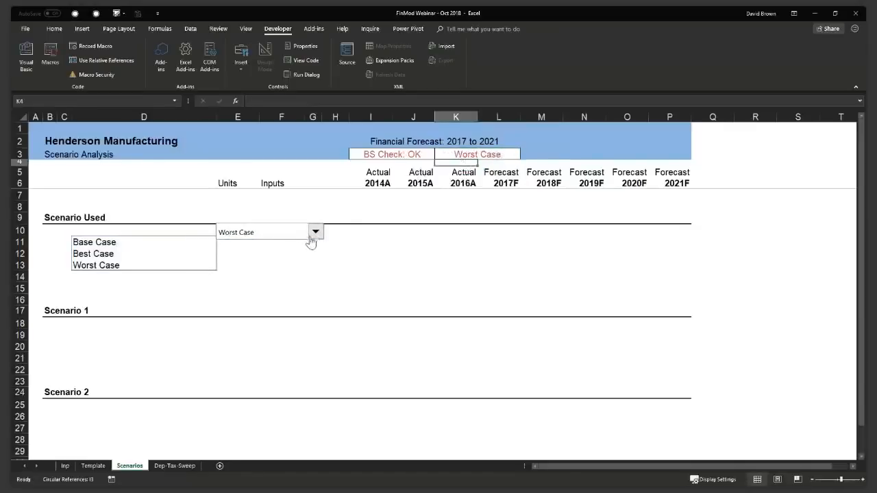
{"action": "left_click", "coordinate": [480, 152]}
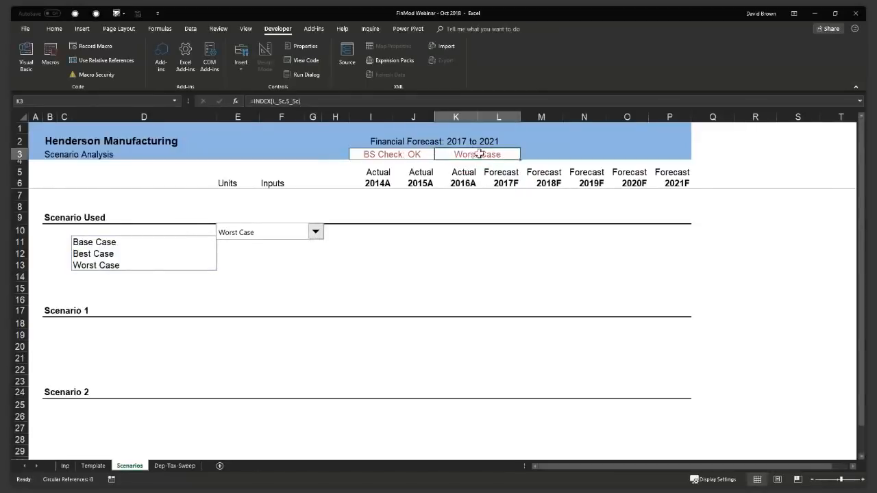
{"action": "left_click", "coordinate": [316, 233]}
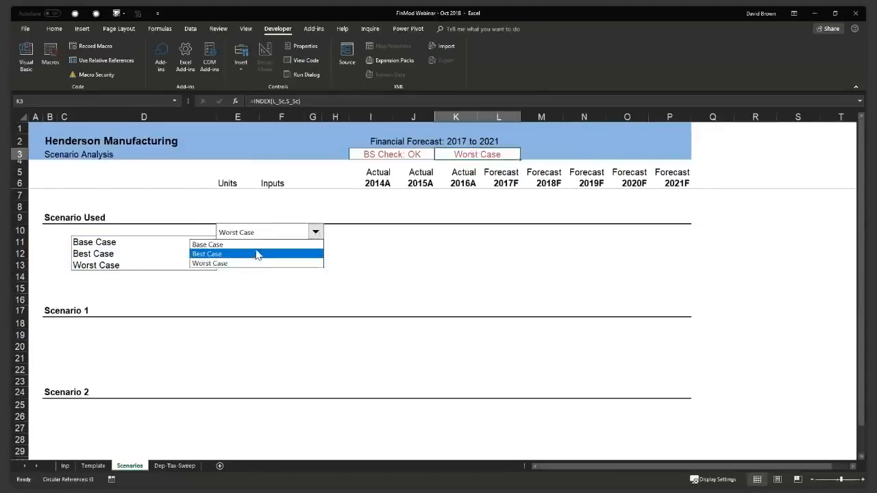
{"action": "left_click", "coordinate": [212, 244]}
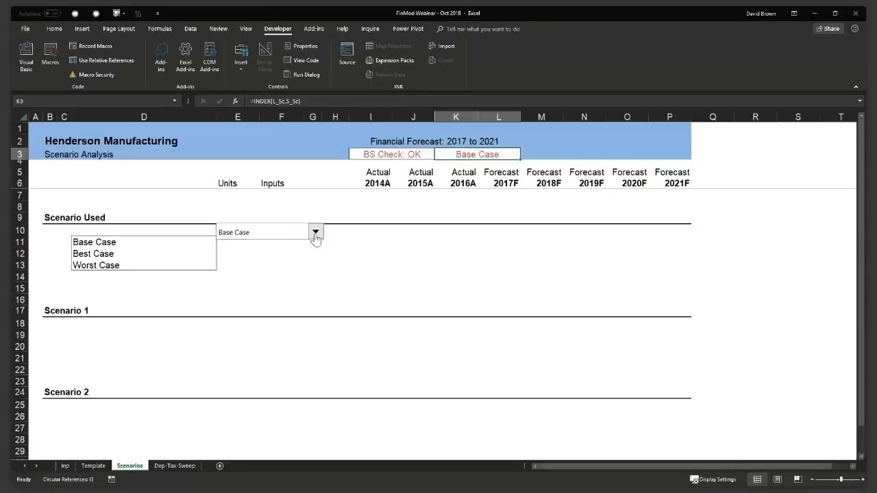
Step: Duplicate the Template sheet, placing the copy between Template and Scenarios
{"action": "left_click", "coordinate": [93, 466]}
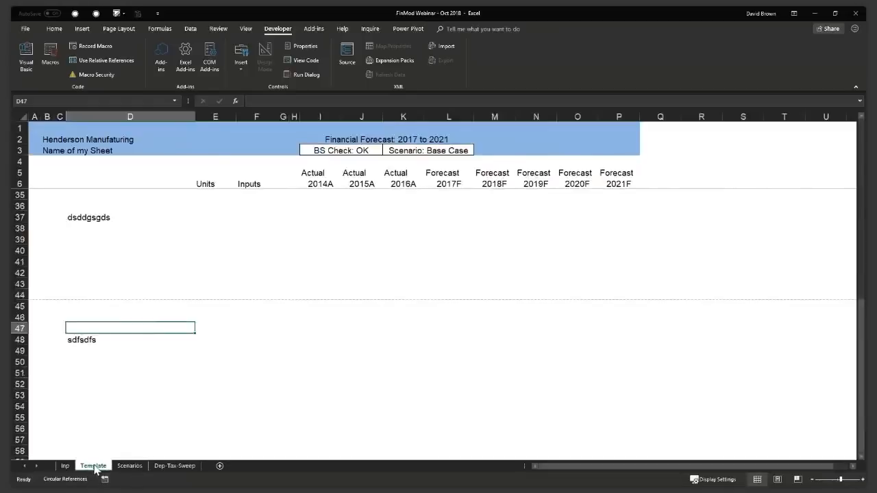
{"action": "left_click_drag", "start_coordinate": [93, 468], "coordinate": [135, 446]}
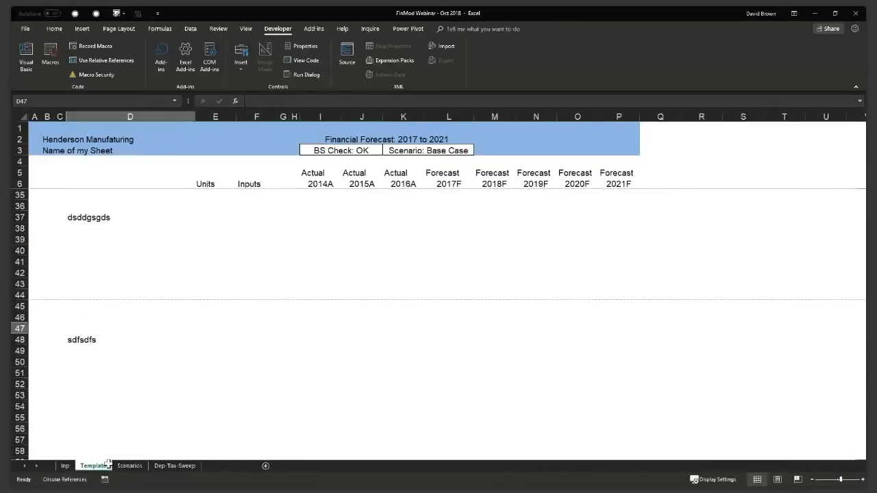
{"action": "right_click", "coordinate": [134, 469]}
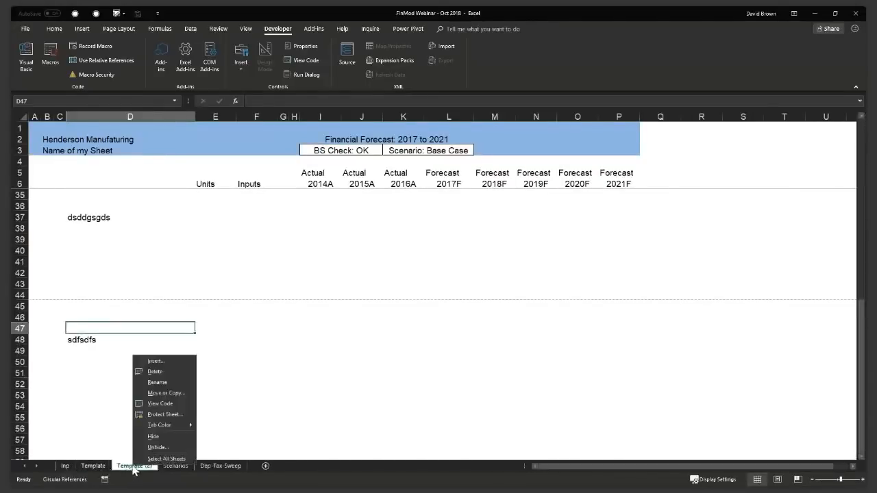
{"action": "left_click", "coordinate": [124, 468]}
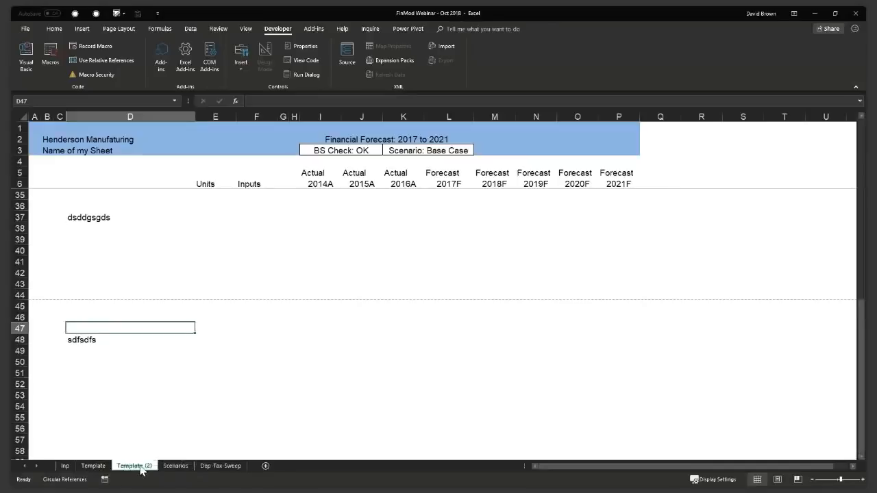
Step: Try to rename the original Template sheet as Inp
{"action": "left_click", "coordinate": [96, 466]}
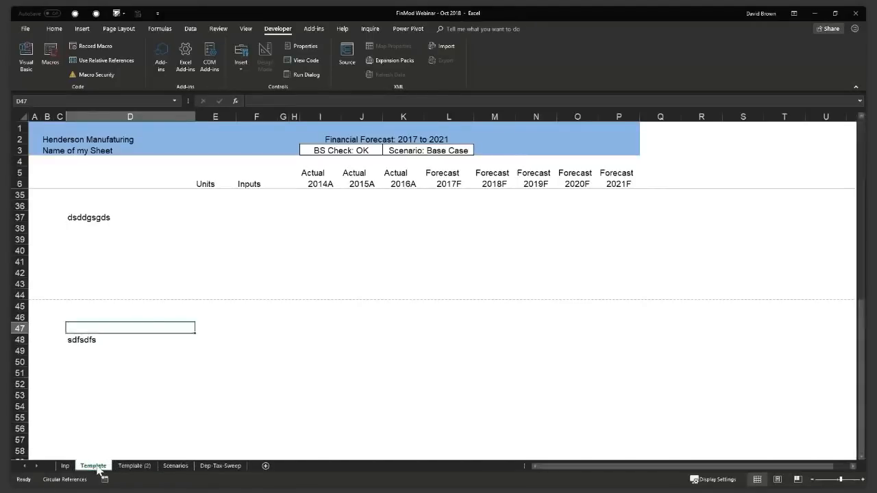
{"action": "double_click", "coordinate": [97, 466]}
{"action": "type", "text": "Inp"}
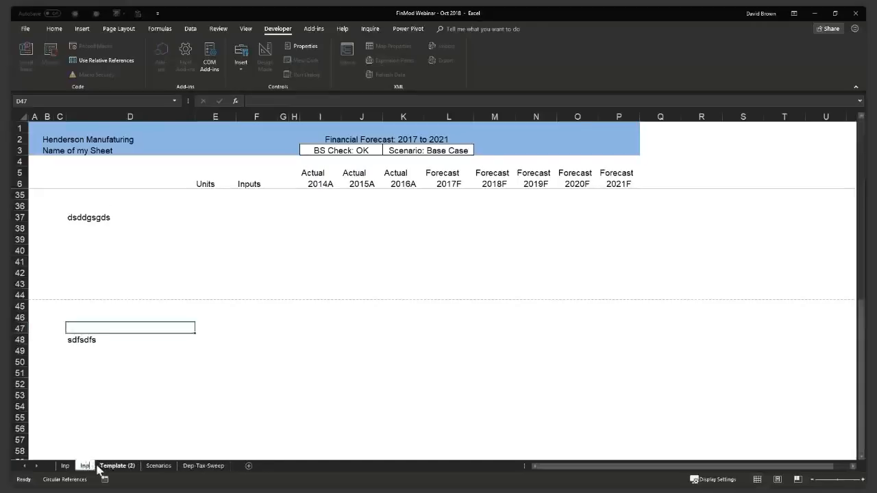
{"action": "key", "text": "Return"}
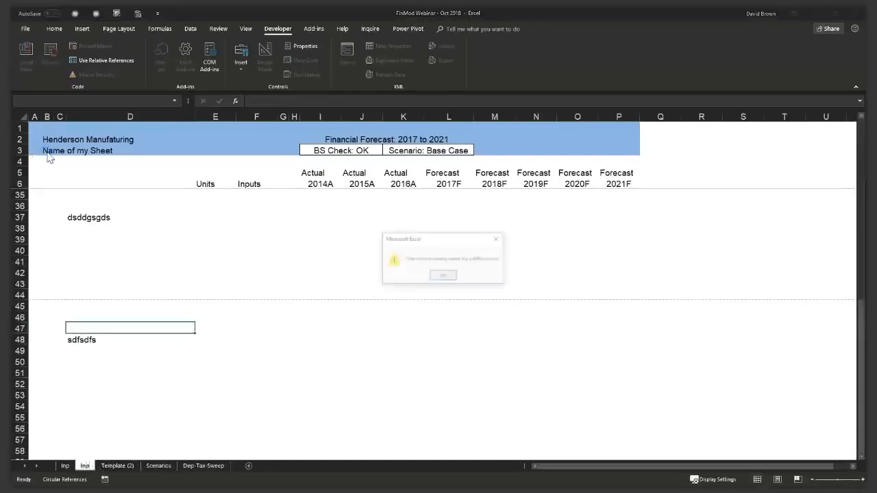
{"action": "key", "text": "Return"}
{"action": "key", "text": "Escape"}
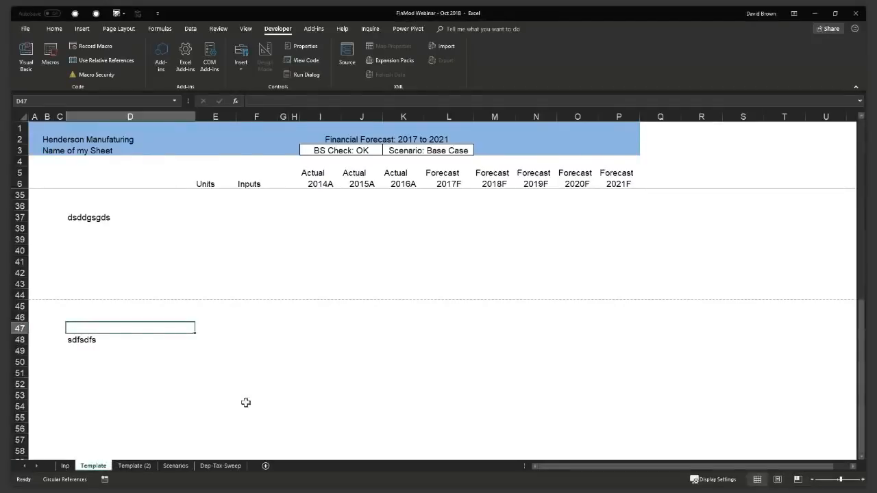
Step: Choose Best Case in the Scenarios sheet's combo box and shift the control slightly within row 10
{"action": "left_click", "coordinate": [176, 466]}
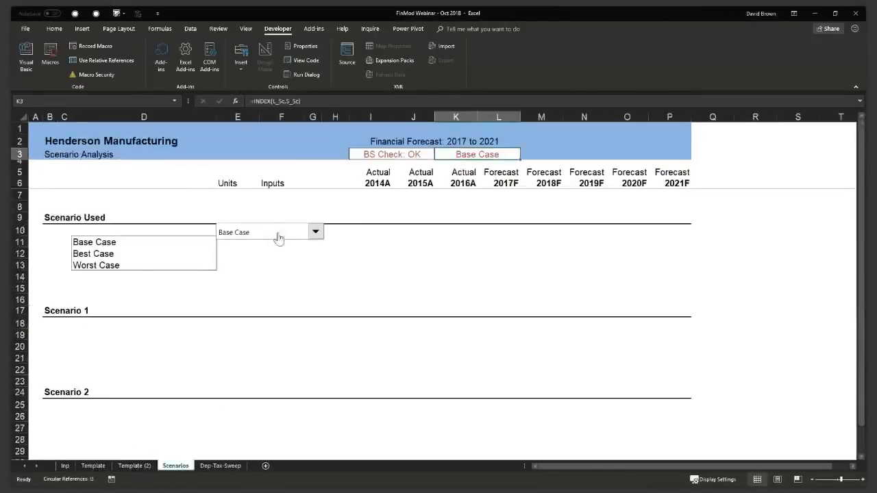
{"action": "left_click", "coordinate": [242, 264]}
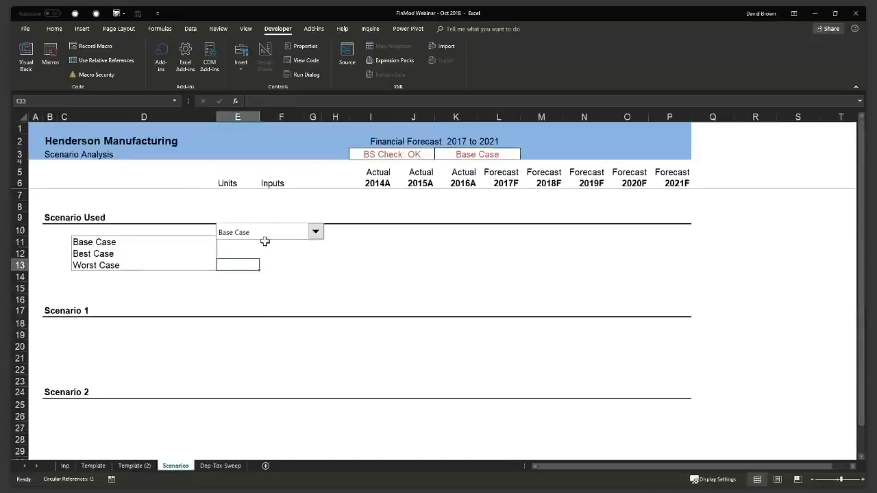
{"action": "left_click", "coordinate": [316, 232]}
{"action": "left_click", "coordinate": [271, 256]}
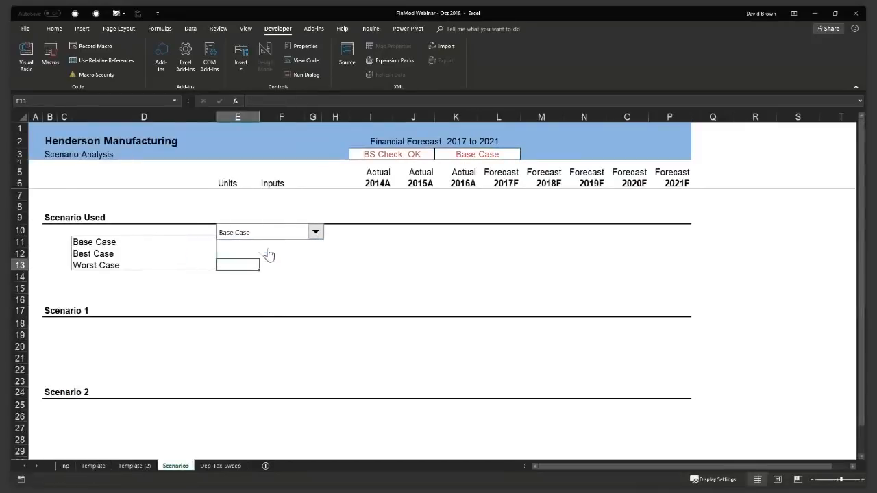
{"action": "right_click", "coordinate": [261, 235]}
{"action": "key", "text": "Escape"}
{"action": "mouse_move", "coordinate": [262, 236]}
{"action": "left_mouse_down"}
{"action": "mouse_move", "coordinate": [340, 252]}
{"action": "mouse_move", "coordinate": [252, 232]}
{"action": "left_mouse_up"}
{"action": "left_click", "coordinate": [241, 286]}
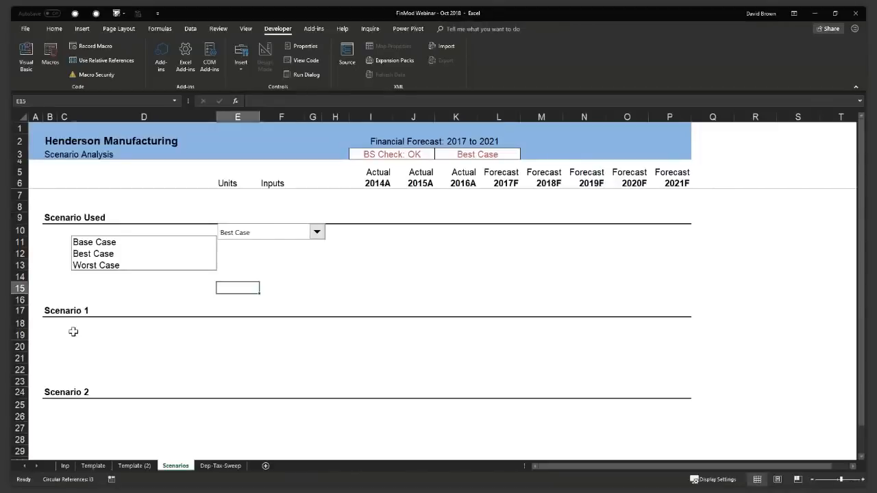
Step: Change the Scenario 1 heading in cell B17 to Price Inflation
{"action": "left_click", "coordinate": [74, 333]}
{"action": "left_click", "coordinate": [62, 337]}
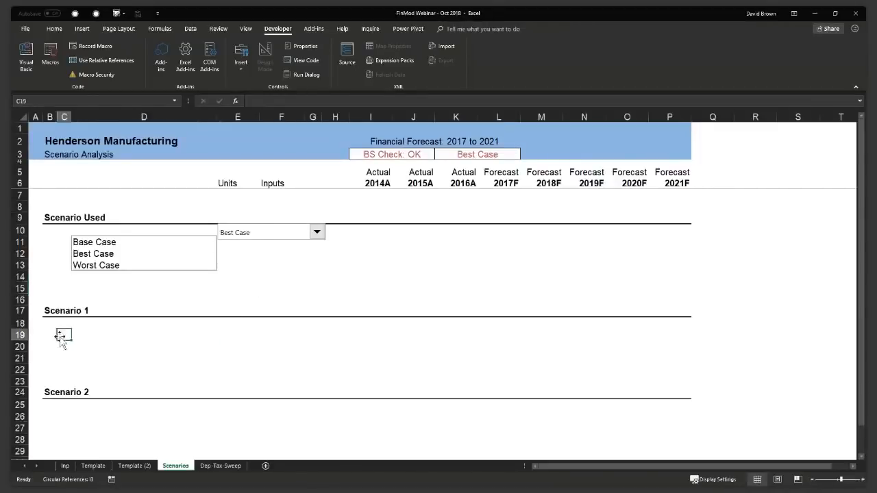
{"action": "left_click", "coordinate": [48, 309]}
{"action": "type", "text": "Price Inflation"}
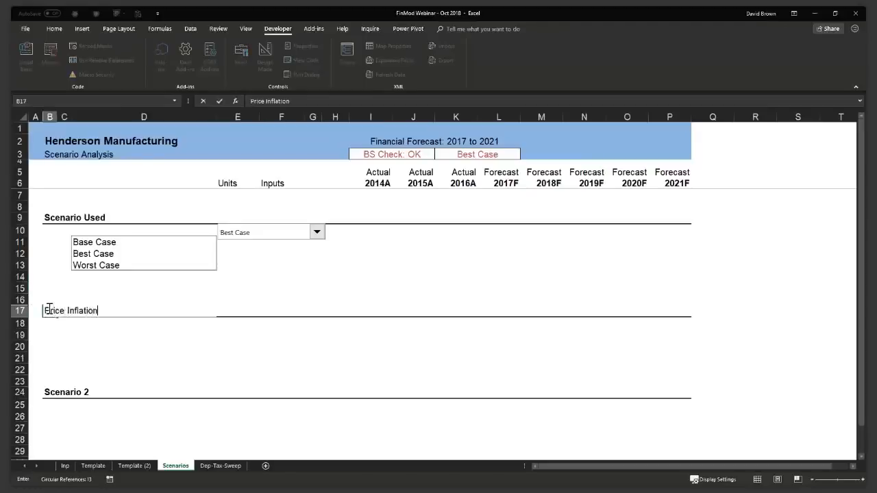
{"action": "key", "text": "Return"}
Step: Enter the row label Used in the Model in cell D19 under the Price Inflation heading
{"action": "key", "text": "Right"}
{"action": "key", "text": "Down"}
{"action": "key", "text": "Right"}
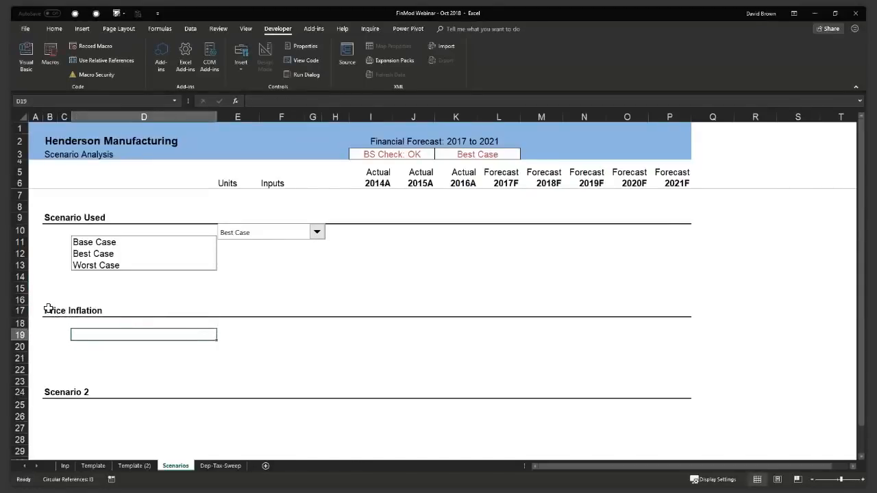
{"action": "type", "text": "USed"}
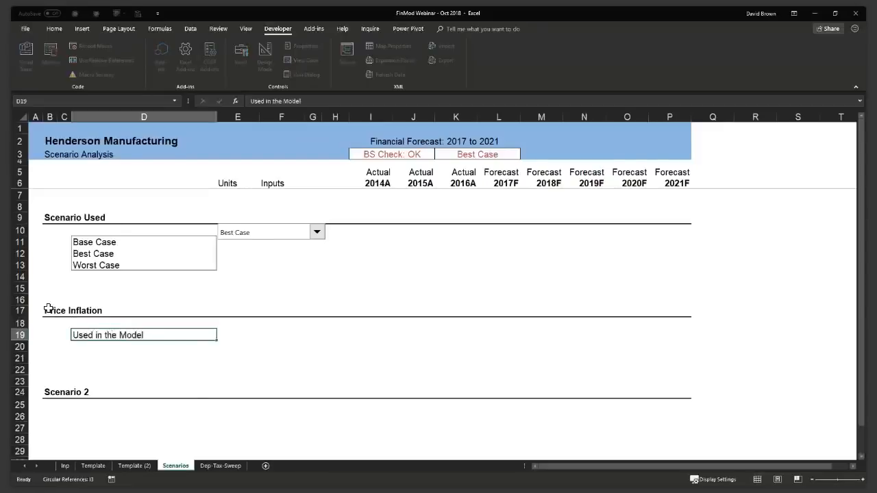
{"action": "key", "text": "Return"}
Step: Link cell D20 to the Base Case entry in D11 of the scenario list
{"action": "type", "text": "="}
{"action": "key", "text": "Up"}
{"action": "key", "text": "Up"}
{"action": "key", "text": "Up"}
{"action": "key", "text": "Up"}
{"action": "key", "text": "Up"}
{"action": "key", "text": "Up"}
{"action": "key", "text": "Up"}
{"action": "key", "text": "Up"}
{"action": "key", "text": "Up"}
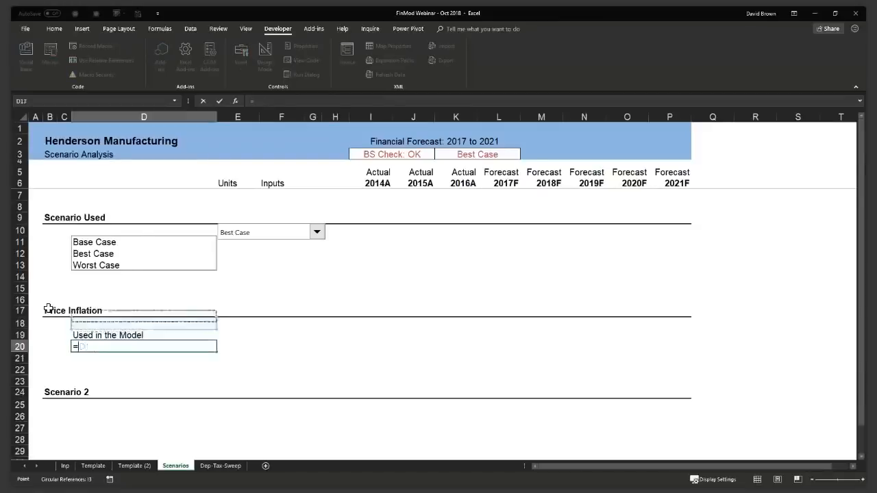
{"action": "key", "text": "Return"}
{"action": "key", "text": "Up"}
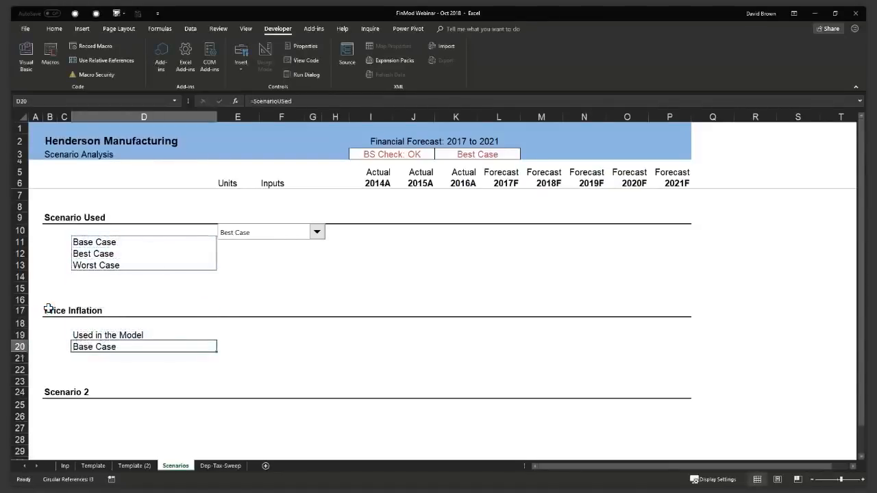
Step: Replace the named reference in D20 with the relative link =D11 and fill it down through D22
{"action": "key", "text": "F2"}
{"action": "key", "text": "Escape"}
{"action": "type", "text": "="}
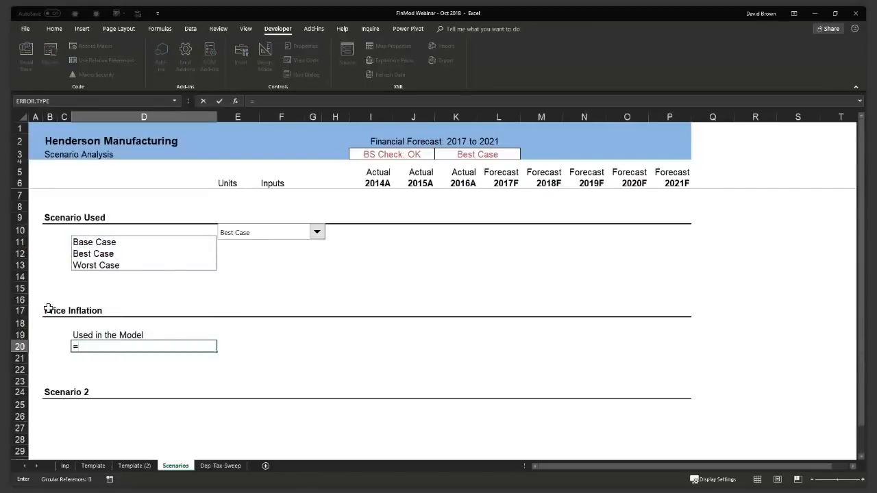
{"action": "type", "text": "D11"}
{"action": "key", "text": "Return"}
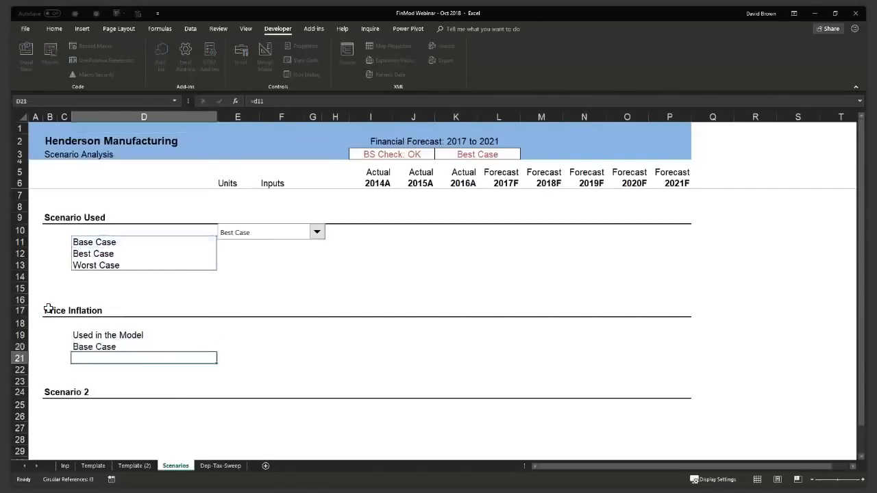
{"action": "key", "text": "Up"}
{"action": "key", "text": "shift+Down"}
{"action": "key", "text": "shift+Down"}
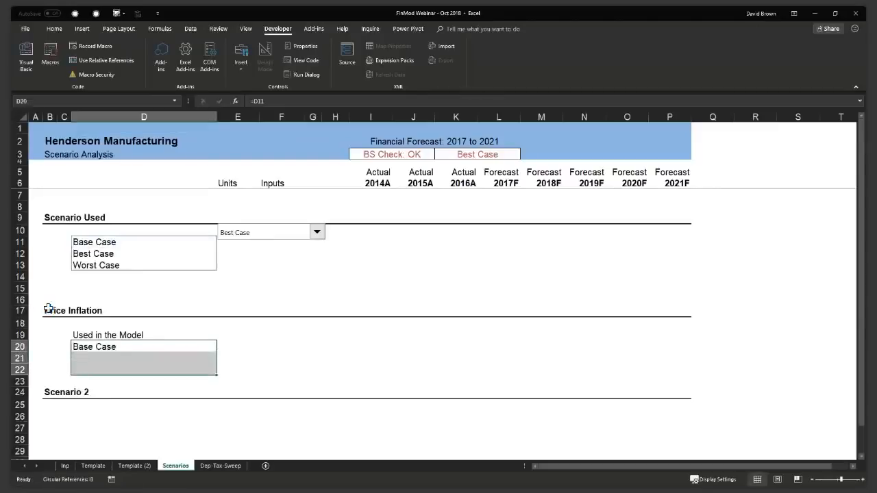
{"action": "key", "text": "ctrl+d"}
Step: Make the scenario name links in D20:D22 absolute, as $D$11, $D$12 and $D$13
{"action": "key", "text": "shift+Up"}
{"action": "key", "text": "shift+Up"}
{"action": "key", "text": "F2"}
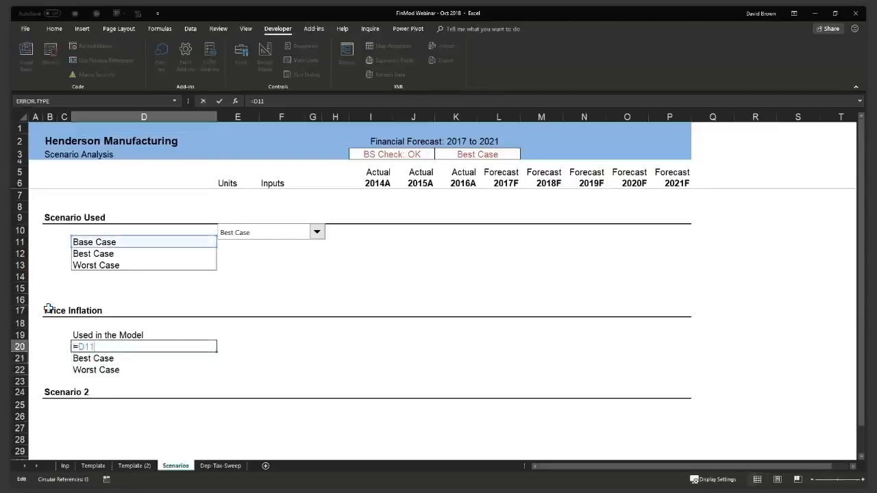
{"action": "key", "text": "F4"}
{"action": "key", "text": "Return"}
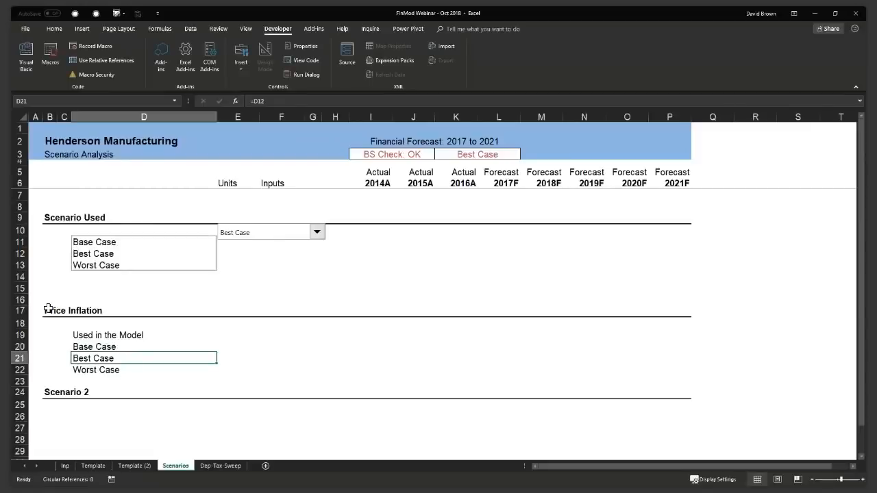
{"action": "key", "text": "F2"}
{"action": "key", "text": "F4"}
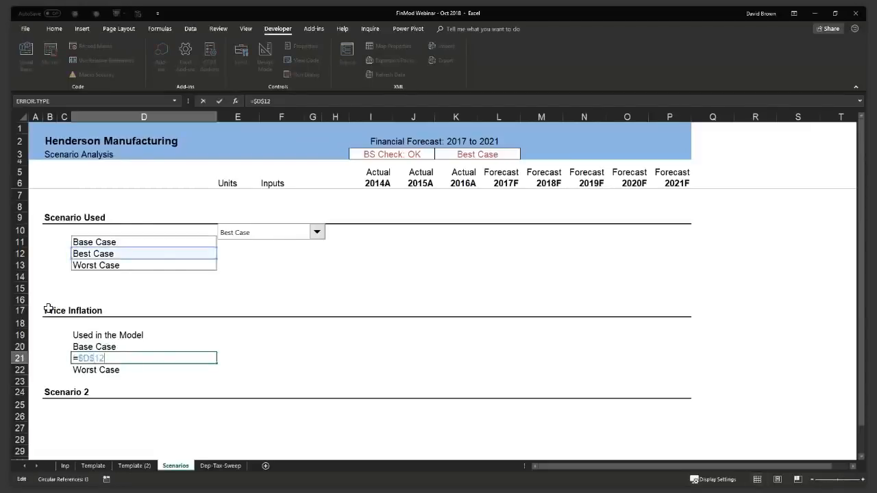
{"action": "key", "text": "Return"}
{"action": "key", "text": "F2"}
{"action": "key", "text": "F4"}
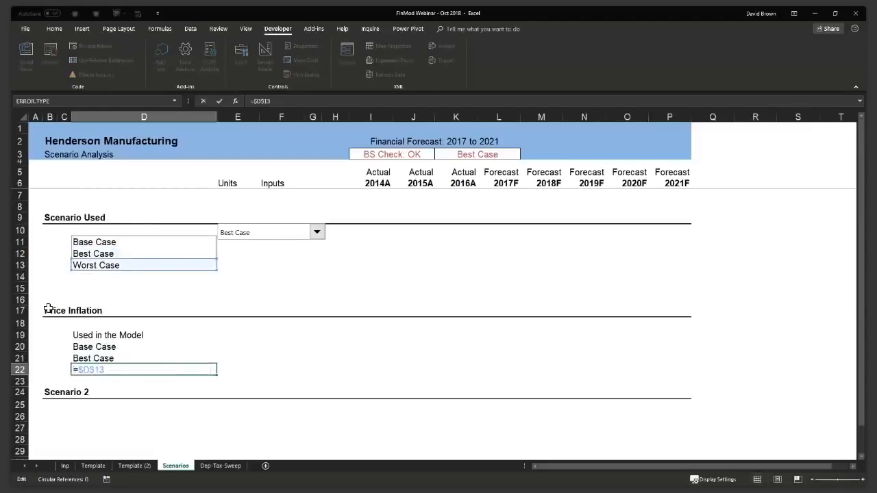
{"action": "key", "text": "Return"}
Step: Copy the four Price Inflation row labels in D19:D22 to the Scenario 2 section, starting at D26
{"action": "key", "text": "Up"}
{"action": "key", "text": "Up"}
{"action": "key", "text": "Up"}
{"action": "key", "text": "Up"}
{"action": "key", "text": "ctrl+shift+Down"}
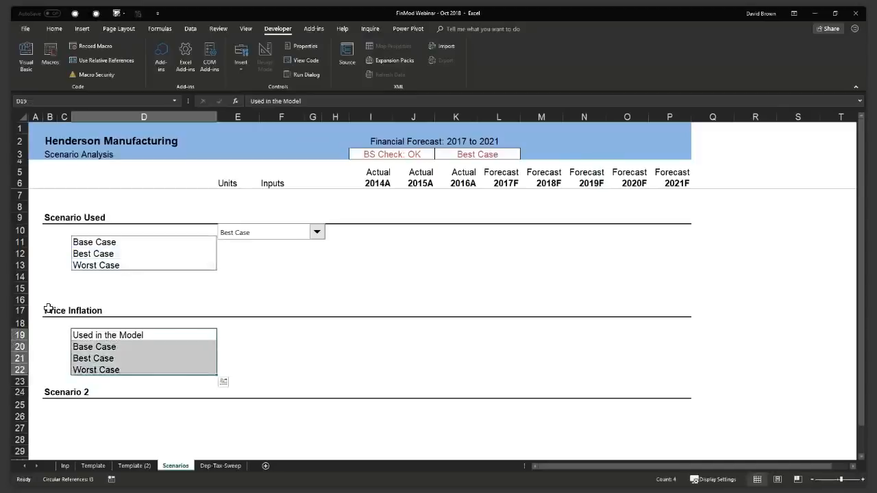
{"action": "key", "text": "ctrl+c"}
{"action": "key", "text": "Down"}
{"action": "key", "text": "Down"}
{"action": "key", "text": "Down"}
{"action": "key", "text": "Down"}
{"action": "key", "text": "Down"}
{"action": "key", "text": "Down"}
{"action": "key", "text": "Down"}
{"action": "key", "text": "ctrl+v"}
{"action": "key", "text": "Escape"}
Step: Copy the four row labels from the Scenario 2 section to the Scenario 3 section
{"action": "key", "text": "Down"}
{"action": "key", "text": "Up"}
{"action": "key", "text": "ctrl+shift+Down"}
{"action": "key", "text": "ctrl+c"}
{"action": "key", "text": "Down"}
{"action": "key", "text": "Down"}
{"action": "key", "text": "Down"}
{"action": "key", "text": "Down"}
{"action": "key", "text": "Down"}
{"action": "key", "text": "Down"}
{"action": "key", "text": "Down"}
{"action": "key", "text": "Down"}
{"action": "key", "text": "Up"}
{"action": "key", "text": "shift+Down"}
{"action": "key", "text": "shift+Down"}
{"action": "key", "text": "ctrl+v"}
{"action": "key", "text": "Escape"}
Step: Enter 2% in the Base Case price inflation cells L20:P20 and dismiss the circular reference warning
{"action": "key", "text": "ctrl+Up"}
{"action": "key", "text": "ctrl+Up"}
{"action": "key", "text": "ctrl+Up"}
{"action": "key", "text": "Up"}
{"action": "key", "text": "Up"}
{"action": "key", "text": "Up"}
{"action": "key", "text": "Up"}
{"action": "key", "text": "ctrl+Up"}
{"action": "key", "text": "ctrl+Up"}
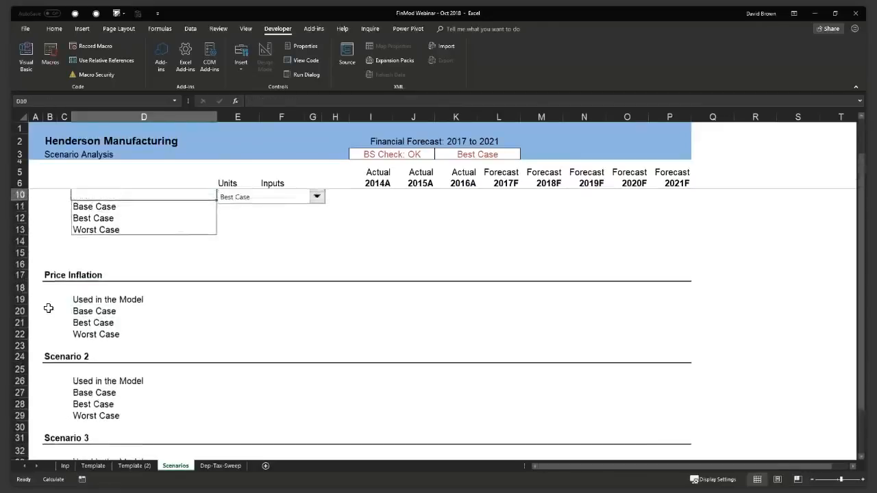
{"action": "key", "text": "Down"}
{"action": "key", "text": "Down"}
{"action": "key", "text": "Down"}
{"action": "key", "text": "Down"}
{"action": "key", "text": "Down"}
{"action": "key", "text": "Down"}
{"action": "key", "text": "Down"}
{"action": "key", "text": "Down"}
{"action": "key", "text": "Down"}
{"action": "key", "text": "Down"}
{"action": "key", "text": "Right"}
{"action": "key", "text": "Right"}
{"action": "key", "text": "Right"}
{"action": "key", "text": "Right"}
{"action": "key", "text": "Right"}
{"action": "key", "text": "Right"}
{"action": "key", "text": "Right"}
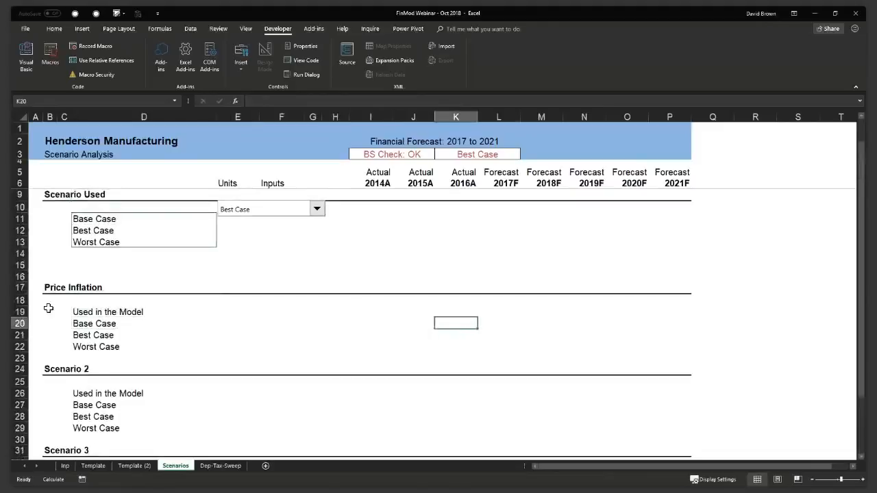
{"action": "key", "text": "Right"}
{"action": "key", "text": "shift+Right"}
{"action": "key", "text": "shift+Right"}
{"action": "key", "text": "shift+Right"}
{"action": "key", "text": "shift+Right"}
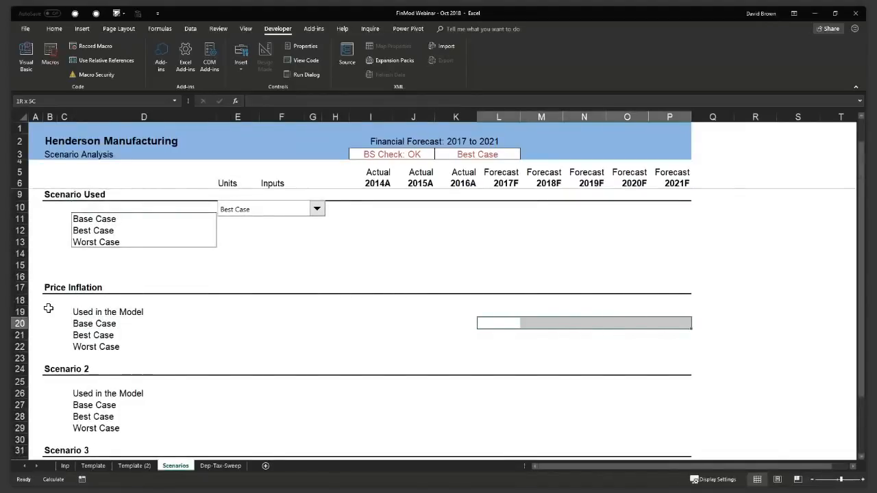
{"action": "type", "text": "2"}
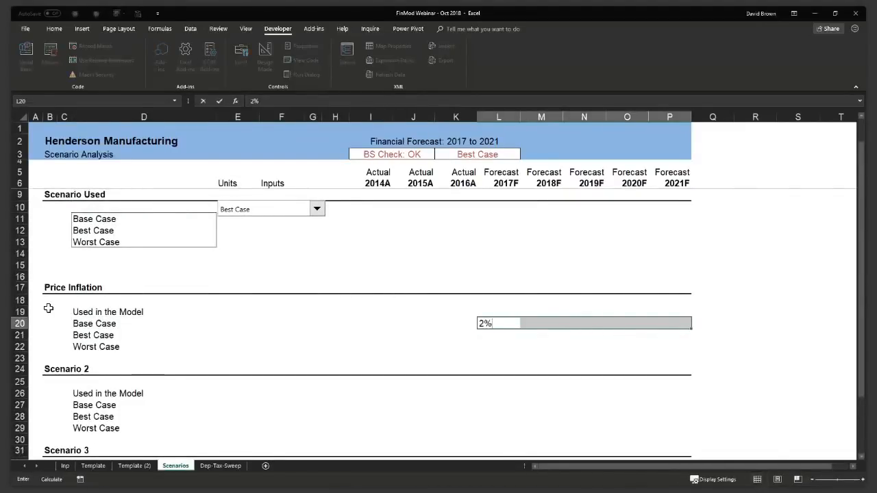
{"action": "type", "text": "%"}
{"action": "key", "text": "ctrl+Return"}
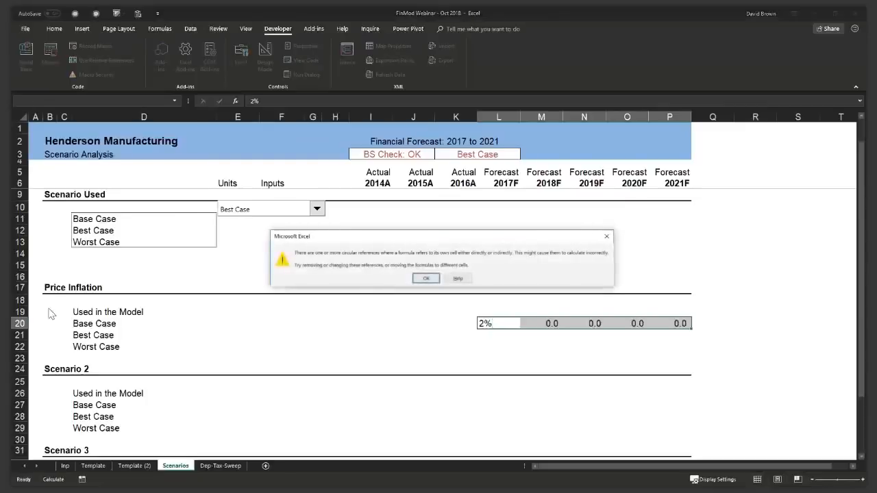
{"action": "left_click", "coordinate": [427, 279]}
{"action": "left_click", "coordinate": [405, 300]}
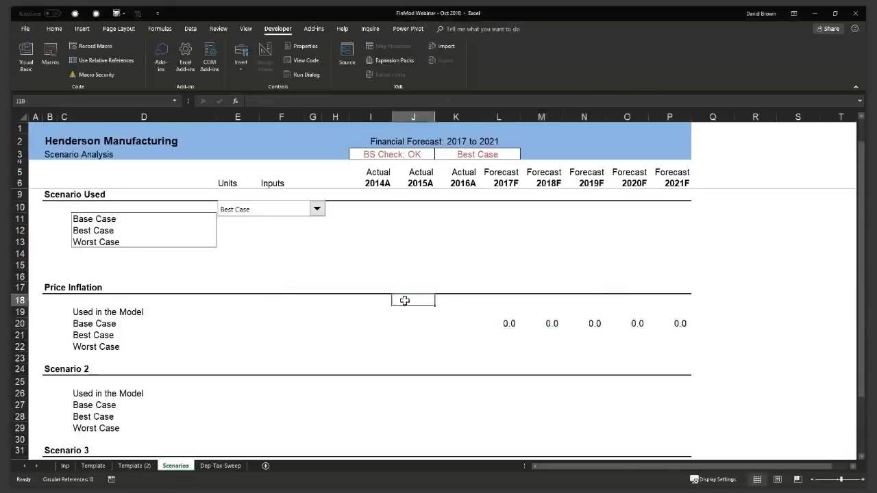
Step: Check the formula auditing tools and the Dep-Tax-Sweep sheet for the circular reference, and return to the Scenarios sheet
{"action": "left_click", "coordinate": [160, 28]}
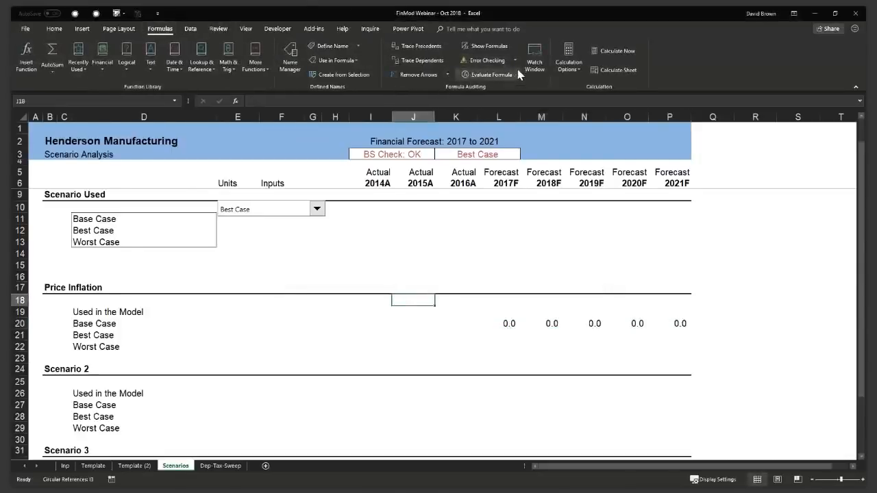
{"action": "left_click", "coordinate": [287, 330]}
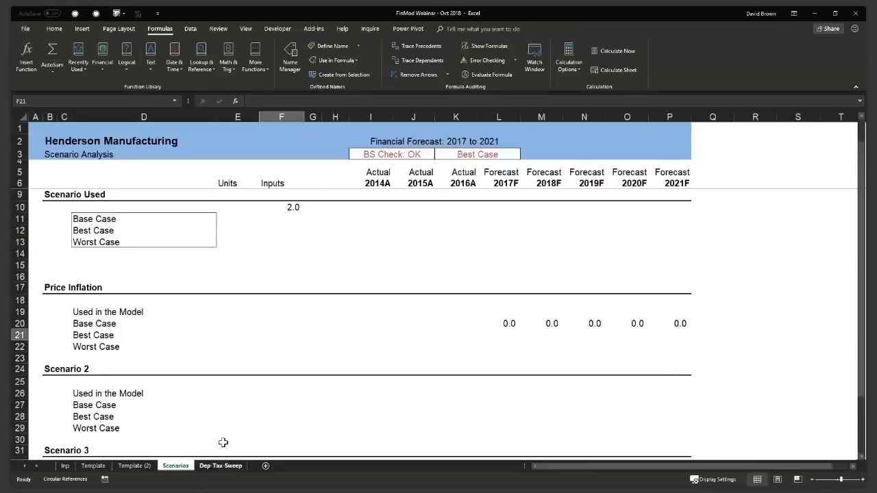
{"action": "left_click", "coordinate": [220, 466]}
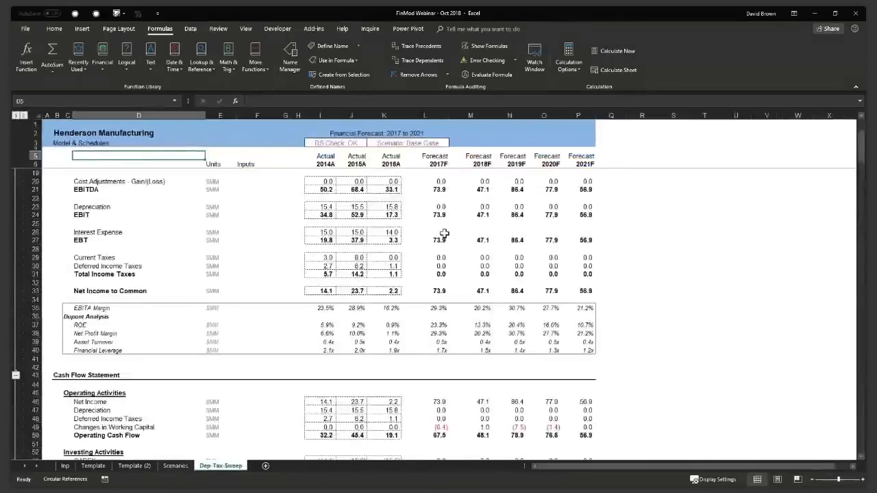
{"action": "scroll", "coordinate": [259, 240], "scroll_direction": "up", "scroll_amount": 4}
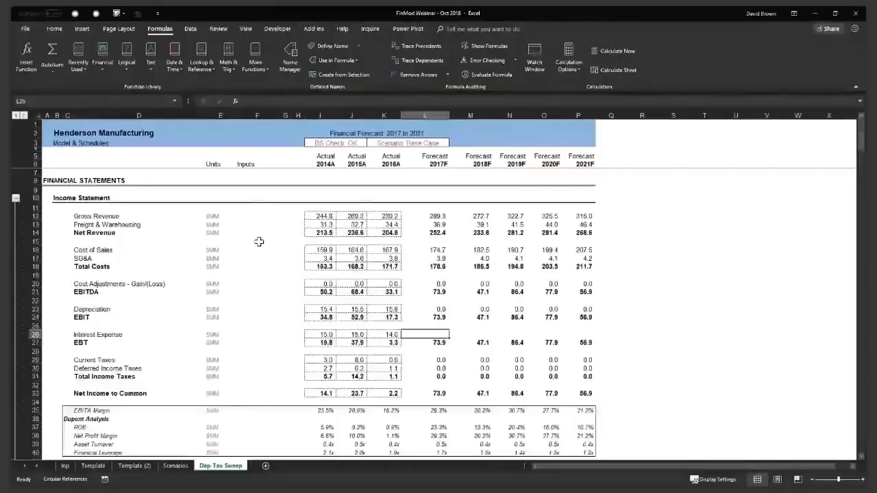
{"action": "left_click", "coordinate": [148, 470]}
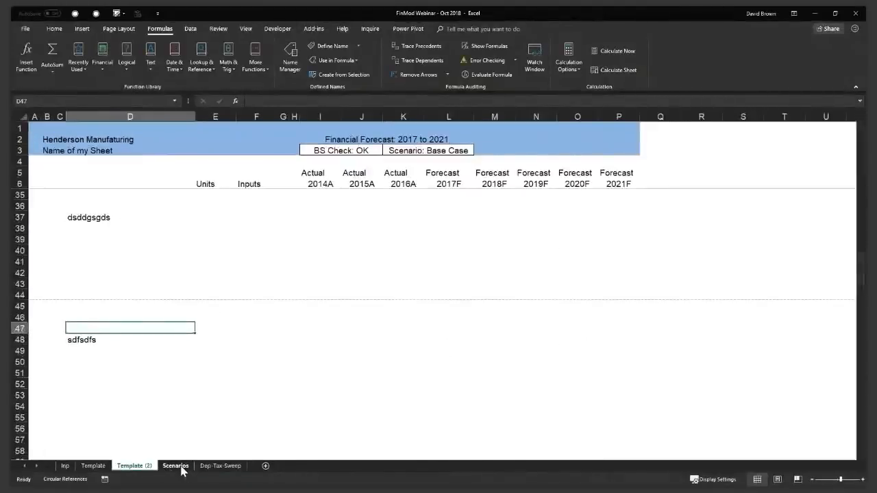
{"action": "left_click", "coordinate": [182, 469]}
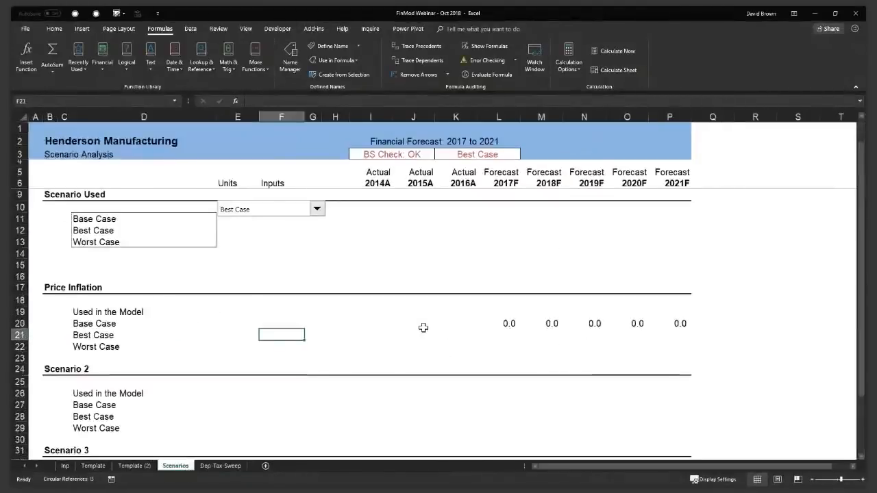
Step: Clear the Base Case price inflation entries in L20:P20
{"action": "key", "text": "Right"}
{"action": "key", "text": "Right"}
{"action": "key", "text": "ctrl+Right"}
{"action": "key", "text": "Up"}
{"action": "key", "text": "Up"}
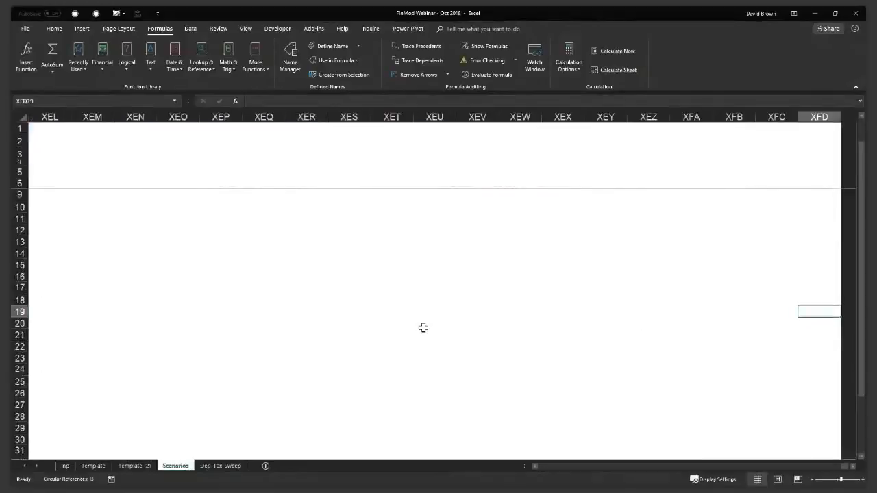
{"action": "key", "text": "ctrl+Left"}
{"action": "key", "text": "Right"}
{"action": "key", "text": "Right"}
{"action": "key", "text": "Right"}
{"action": "key", "text": "Right"}
{"action": "key", "text": "Right"}
{"action": "key", "text": "Right"}
{"action": "key", "text": "Right"}
{"action": "key", "text": "Right"}
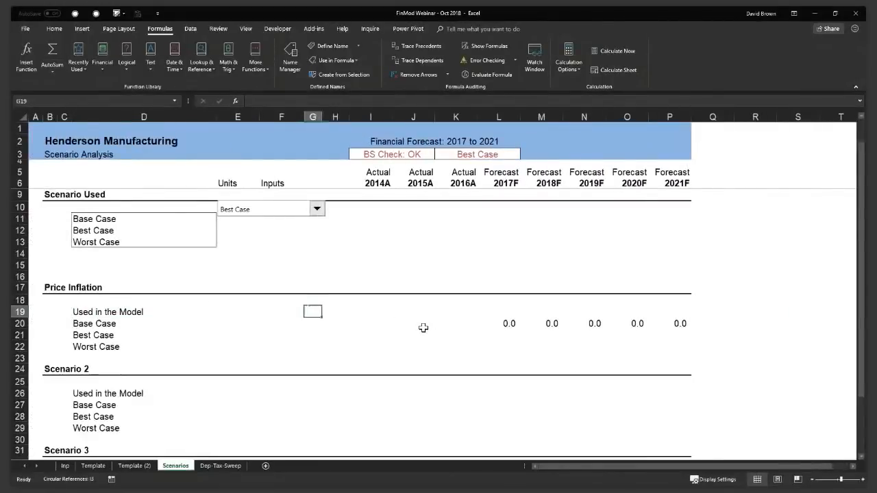
{"action": "key", "text": "Down"}
{"action": "key", "text": "ctrl+shift+Right"}
{"action": "key", "text": "Delete"}
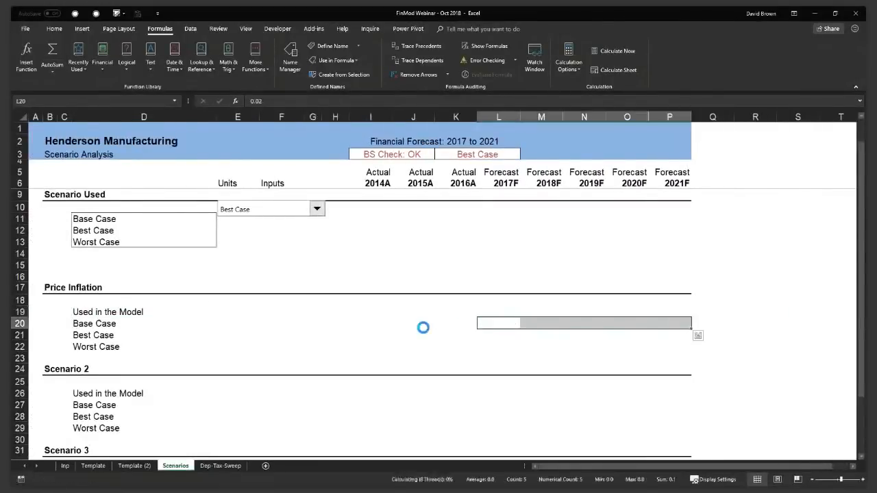
Step: Fill the Base Case forecast years L20:P20 with 2% and format them as percentages
{"action": "key", "text": "Left"}
{"action": "key", "text": "Right"}
{"action": "key", "text": "shift+Right"}
{"action": "key", "text": "shift+Right"}
{"action": "key", "text": "shift+Right"}
{"action": "key", "text": "shift+Right"}
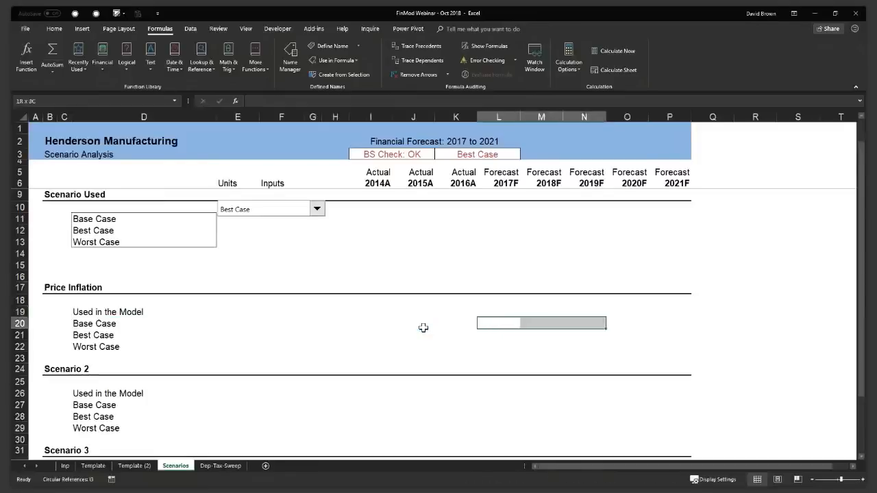
{"action": "type", "text": "2"}
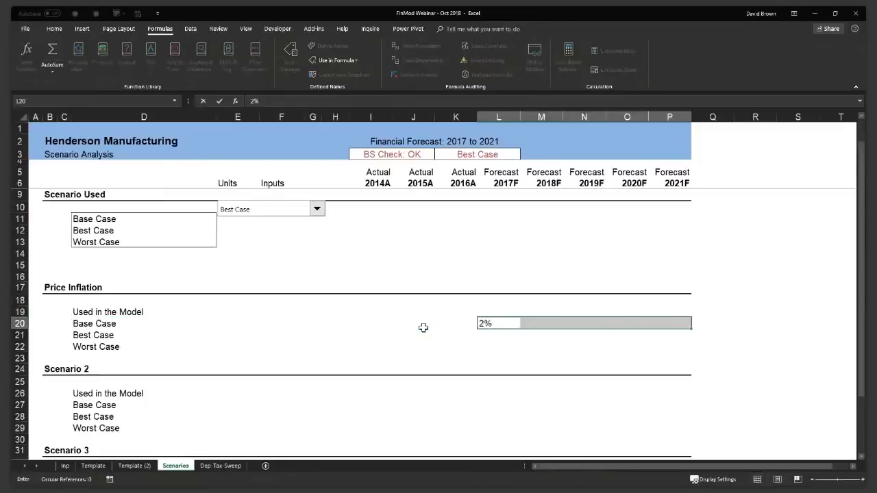
{"action": "type", "text": "%"}
{"action": "key", "text": "ctrl+Return"}
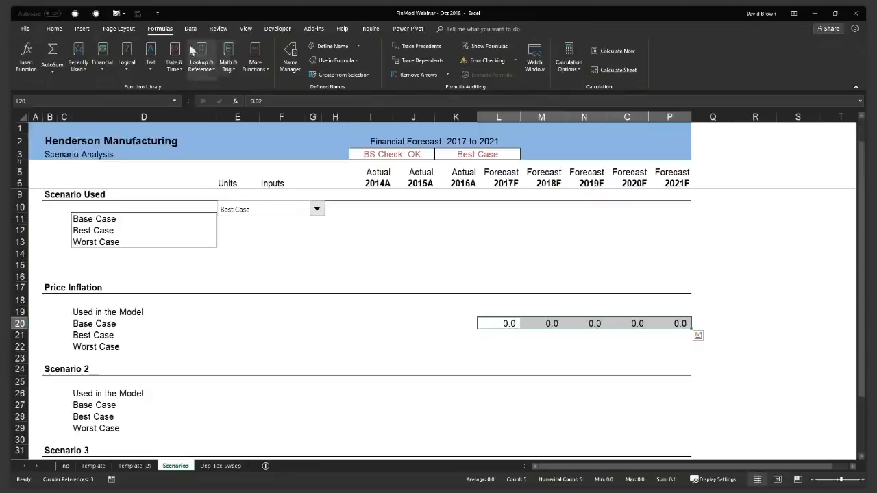
{"action": "scroll", "coordinate": [407, 74], "scroll_direction": "up", "scroll_amount": 3}
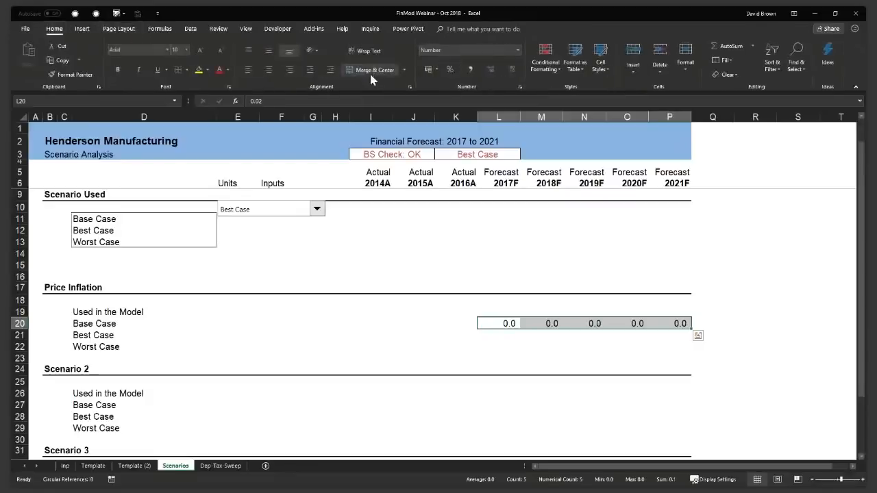
{"action": "left_click", "coordinate": [451, 69]}
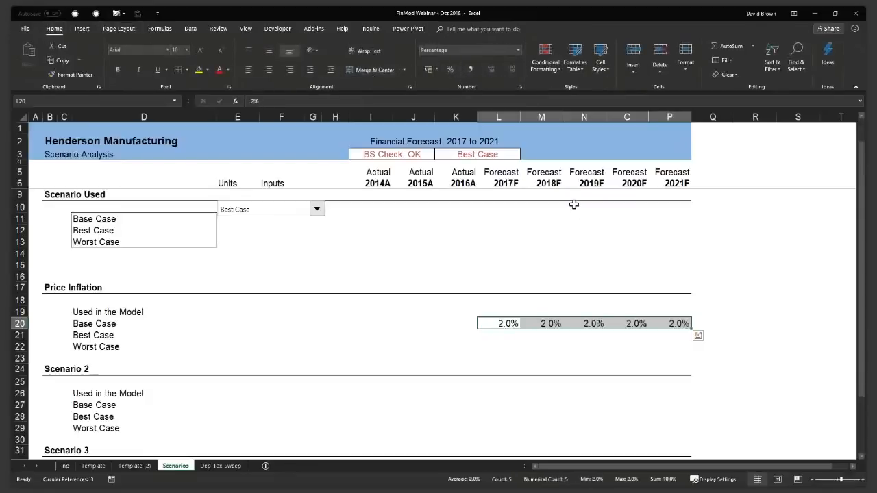
Step: Fill the Base Case percentages down into the Best Case and Worst Case rows, L21:P22
{"action": "key", "text": "shift+Down"}
{"action": "key", "text": "shift+Down"}
{"action": "key", "text": "ctrl+d"}
{"action": "key", "text": "Down"}
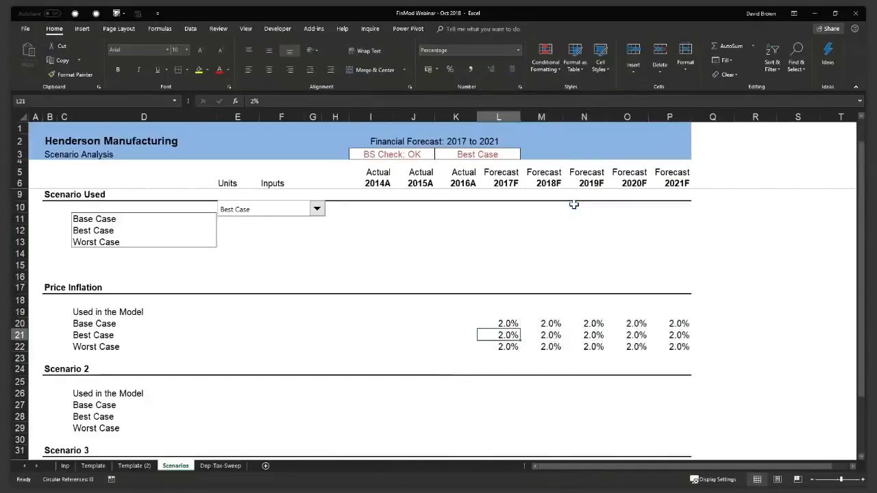
Step: Set price inflation to 1% in the Best Case row L21:P21 and 3% in the Worst Case row L22:P22
{"action": "key", "text": "ctrl+shift+Right"}
{"action": "type", "text": "1"}
{"action": "key", "text": "ctrl+Return"}
{"action": "key", "text": "Down"}
{"action": "key", "text": "ctrl+shift+Right"}
{"action": "type", "text": "3"}
{"action": "key", "text": "ctrl+Return"}
Step: Apply the green-shaded, bordered cell style to the price inflation inputs in L20:P22
{"action": "key", "text": "Up"}
{"action": "key", "text": "Up"}
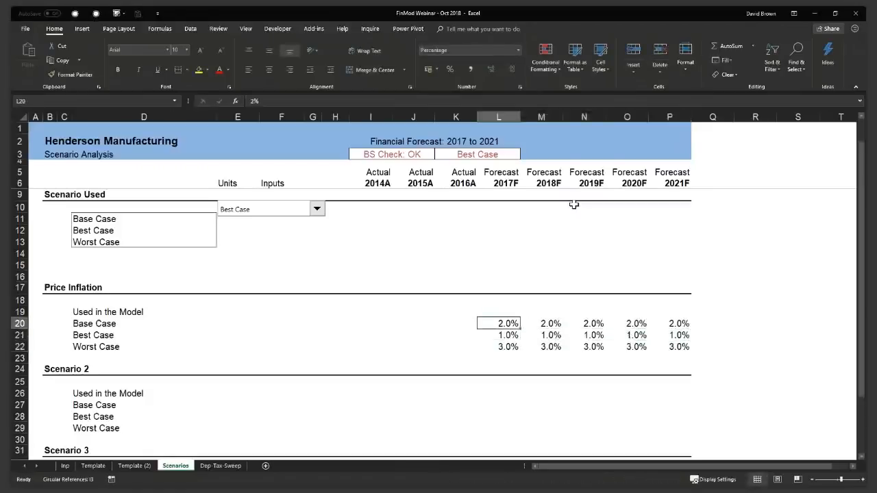
{"action": "key", "text": "ctrl+shift+Right"}
{"action": "key", "text": "ctrl+shift+Down"}
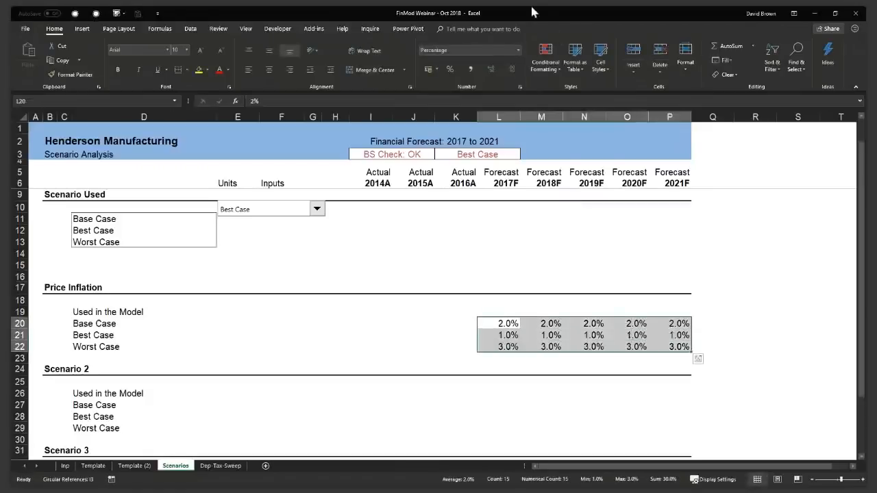
{"action": "left_click", "coordinate": [602, 67]}
{"action": "left_click", "coordinate": [598, 110]}
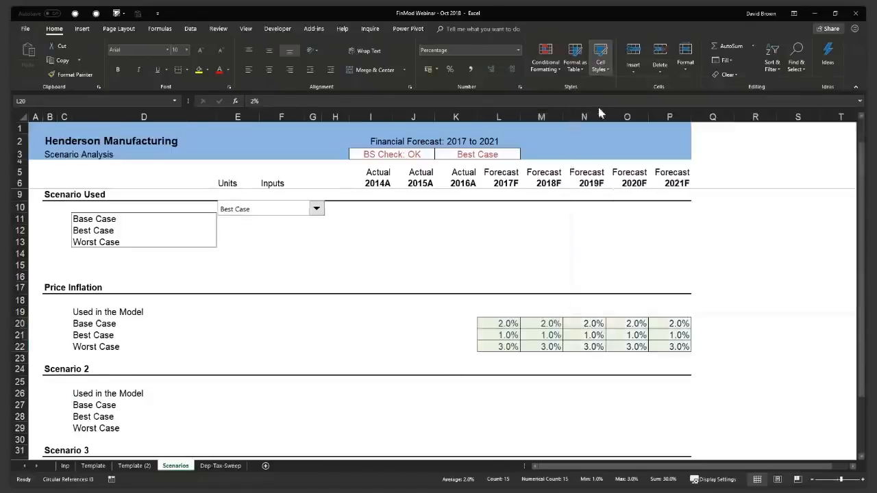
{"action": "left_click", "coordinate": [505, 310]}
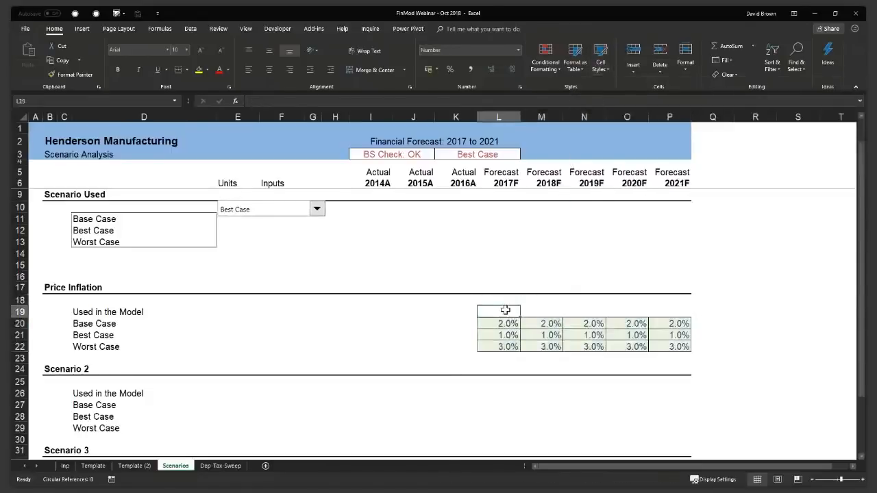
{"action": "left_click_drag", "start_coordinate": [505, 310], "coordinate": [515, 332]}
{"action": "key", "text": "Escape"}
{"action": "left_click", "coordinate": [572, 335]}
{"action": "left_click", "coordinate": [503, 333]}
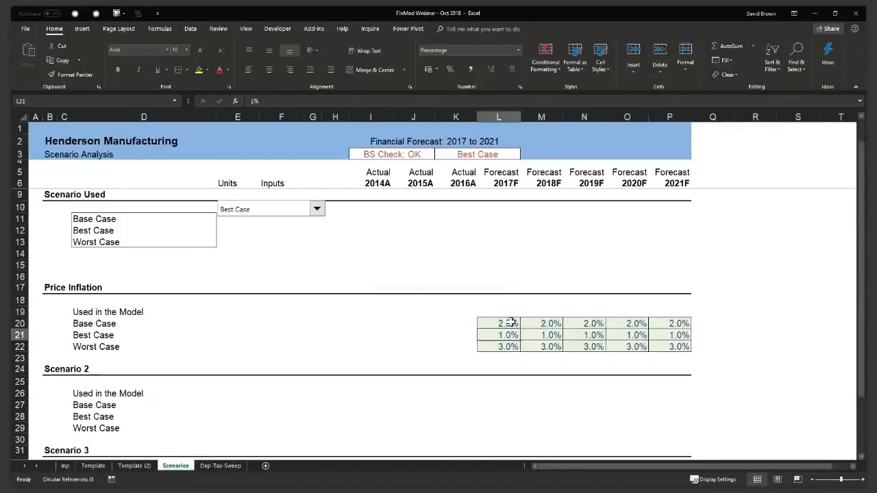
{"action": "left_click", "coordinate": [510, 312]}
{"action": "key", "text": "Down"}
{"action": "key", "text": "shift+Right"}
{"action": "key", "text": "shift+Right"}
{"action": "key", "text": "shift+Right"}
{"action": "key", "text": "shift+Right"}
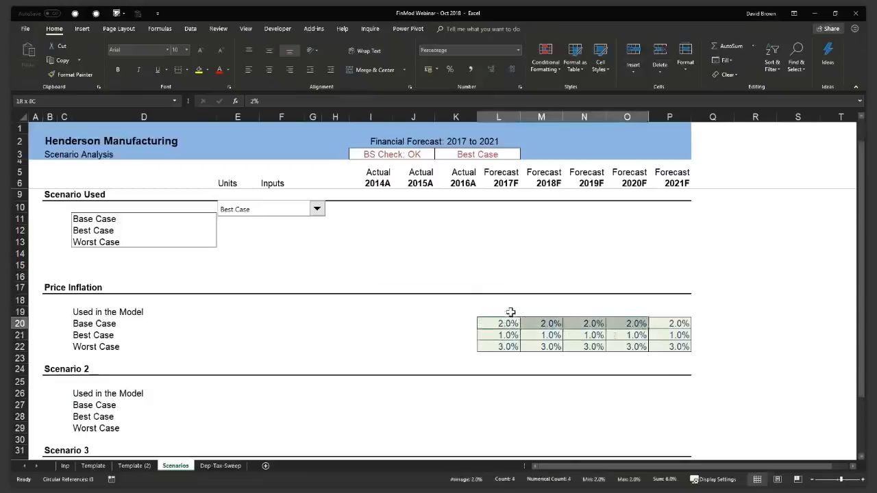
{"action": "key", "text": "shift+Down"}
{"action": "key", "text": "shift+Down"}
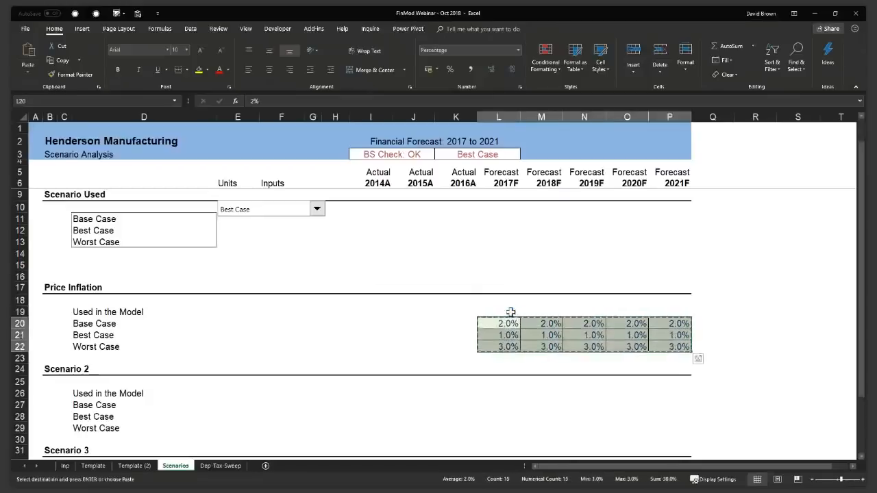
{"action": "left_click", "coordinate": [511, 312]}
{"action": "type", "text": "="}
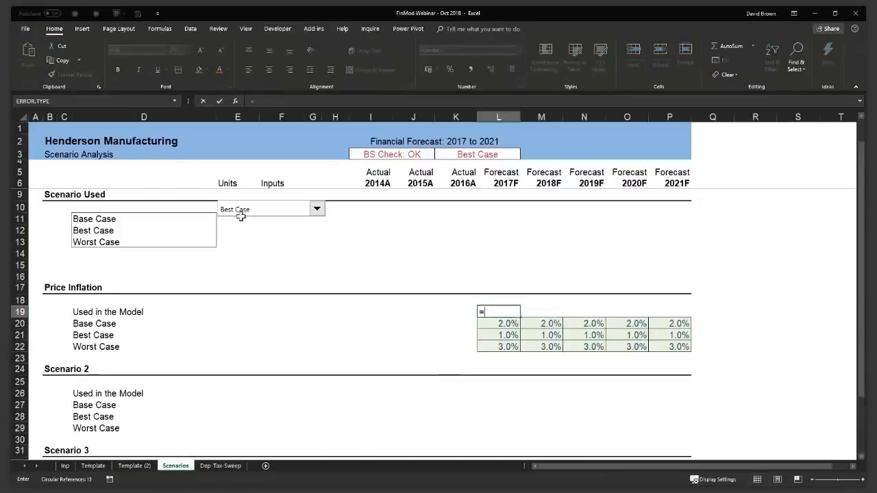
{"action": "key", "text": "Escape"}
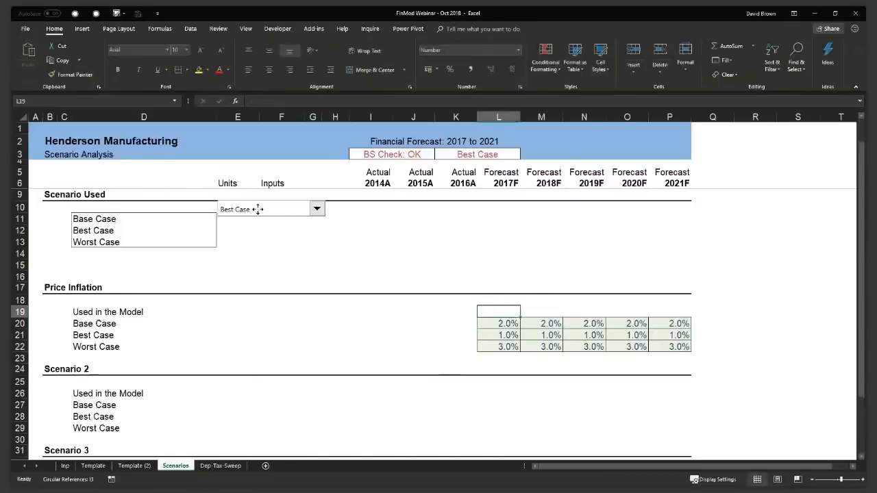
Step: Move the scenario combo box down to about rows 13–14, clear of the linked cell F10
{"action": "right_click", "coordinate": [255, 211]}
{"action": "key", "text": "Escape"}
{"action": "left_click_drag", "start_coordinate": [259, 211], "coordinate": [290, 255]}
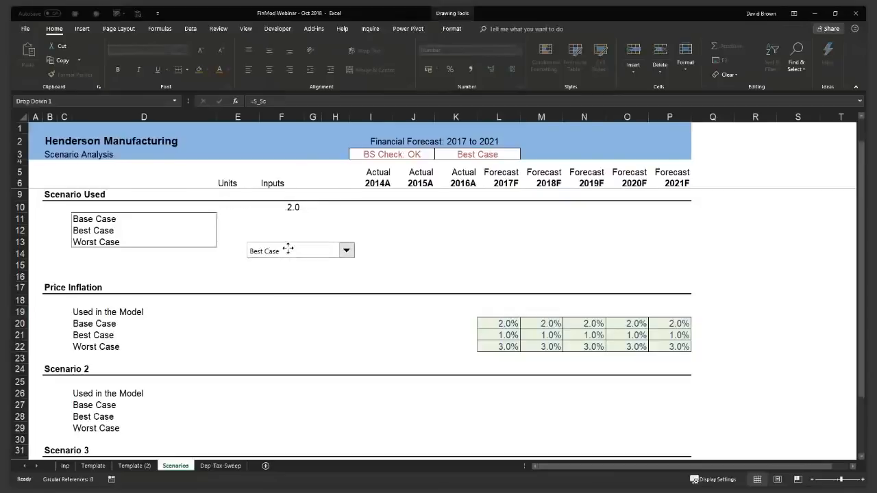
{"action": "left_click", "coordinate": [508, 309]}
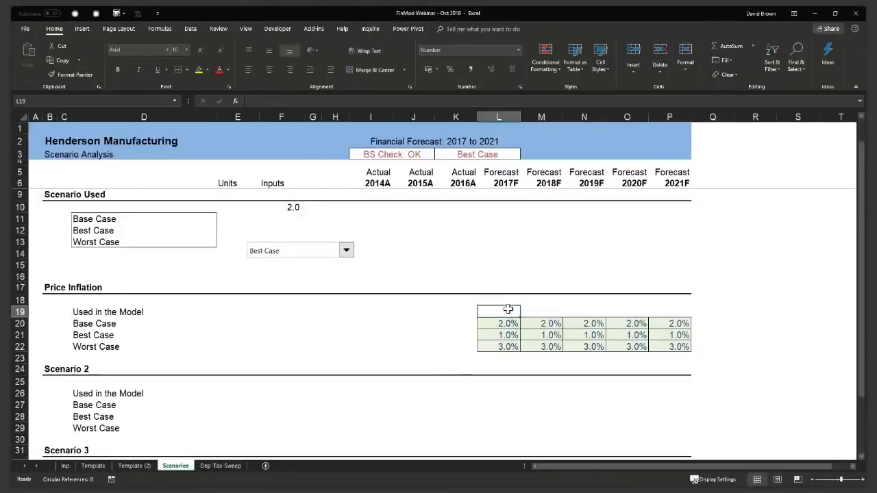
{"action": "left_click", "coordinate": [507, 335]}
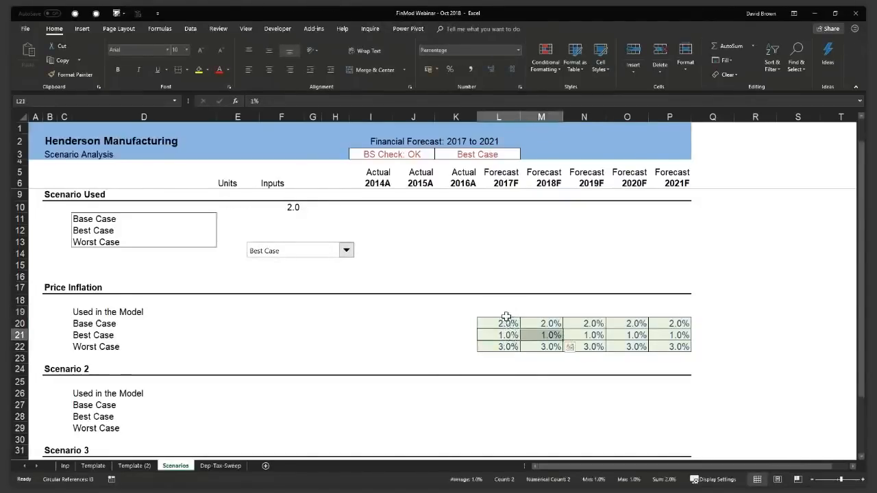
{"action": "left_click", "coordinate": [505, 311]}
{"action": "type", "text": "=index"}
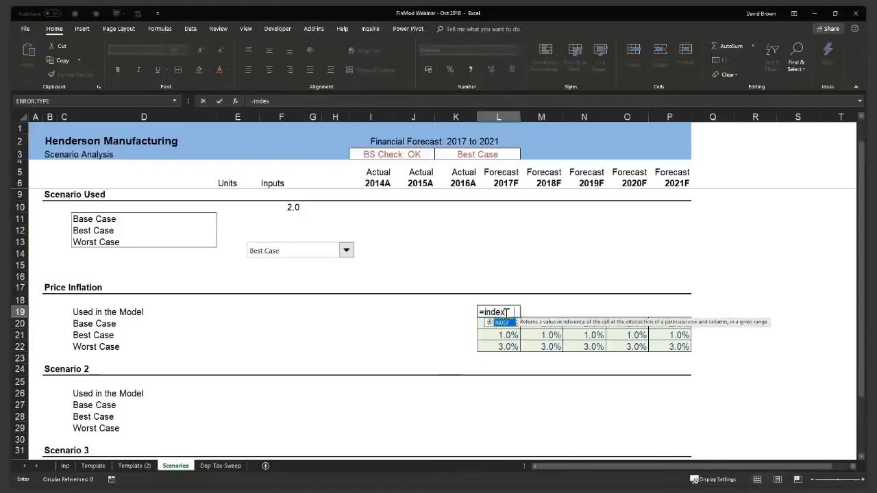
{"action": "key", "text": "Tab"}
{"action": "key", "text": "Down"}
{"action": "key", "text": "shift+Down"}
{"action": "key", "text": "shift+Down"}
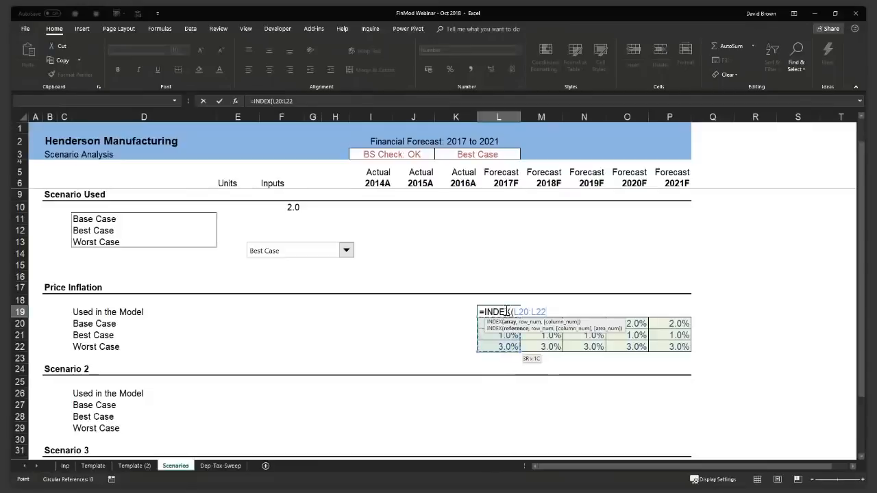
{"action": "key", "text": "Escape"}
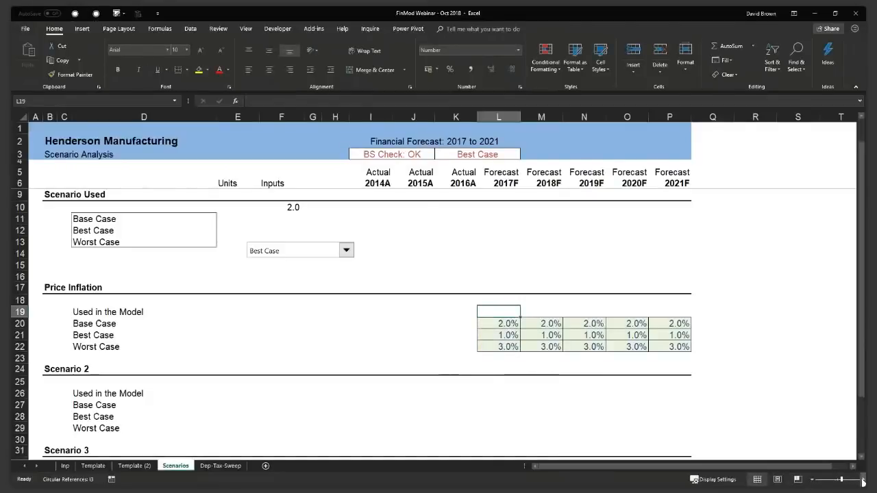
Step: Enter the formula =INDEX(L20:L22,S_Sc,1) in the Used in the Model cell L19
{"action": "scroll", "coordinate": [393, 401], "scroll_direction": "up", "scroll_amount": 3}
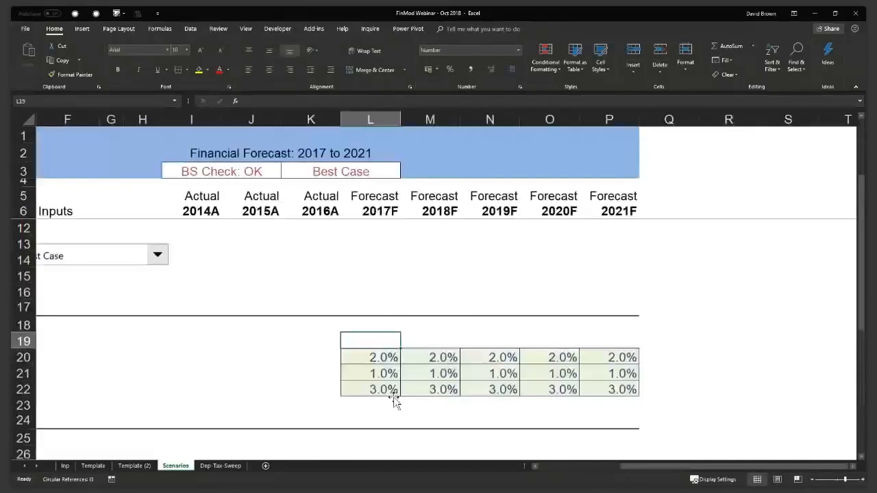
{"action": "scroll", "coordinate": [394, 402], "scroll_direction": "down", "scroll_amount": 1}
{"action": "type", "text": "=index"}
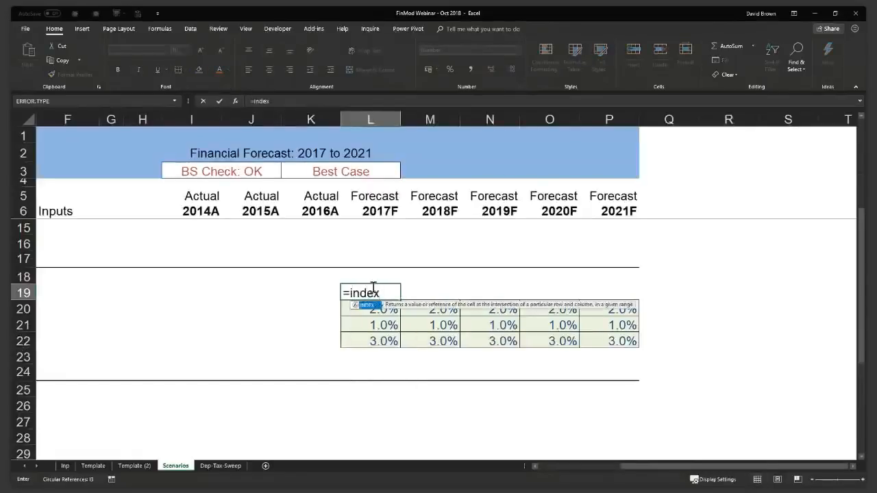
{"action": "key", "text": "Tab"}
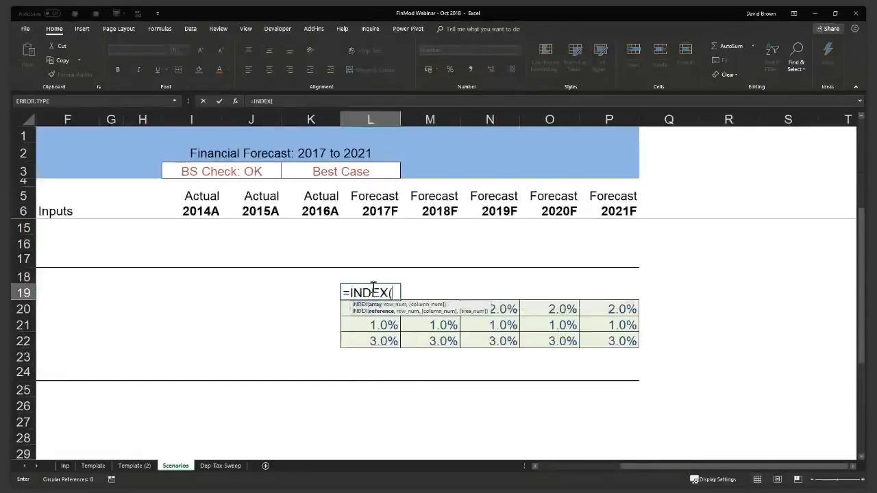
{"action": "left_click_drag", "start_coordinate": [373, 309], "coordinate": [374, 340]}
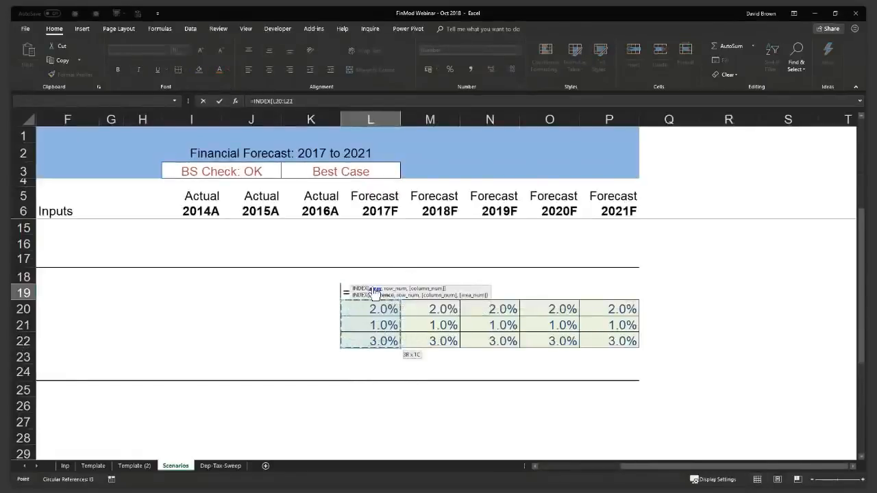
{"action": "left_click_drag", "start_coordinate": [449, 288], "coordinate": [588, 275]}
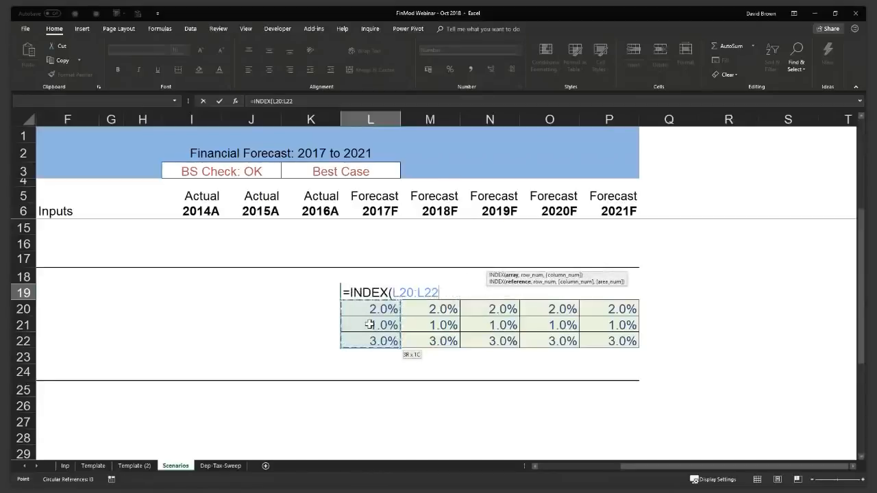
{"action": "type", "text": ","}
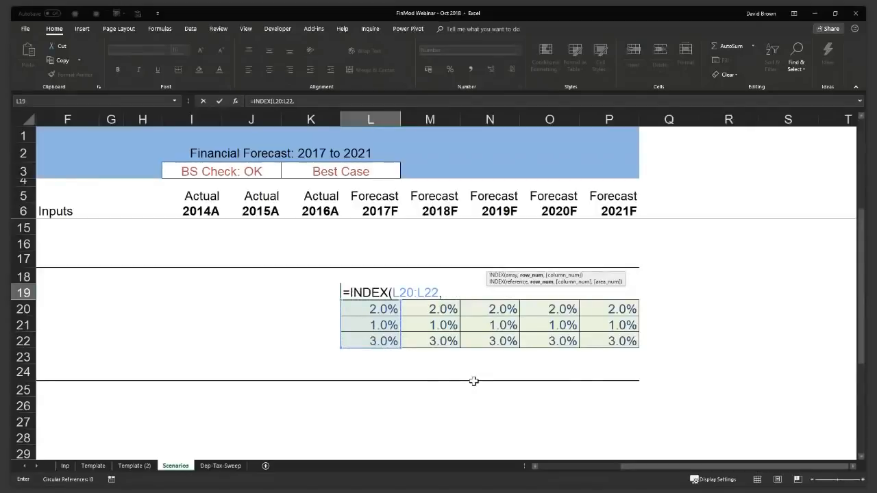
{"action": "type", "text": "s"}
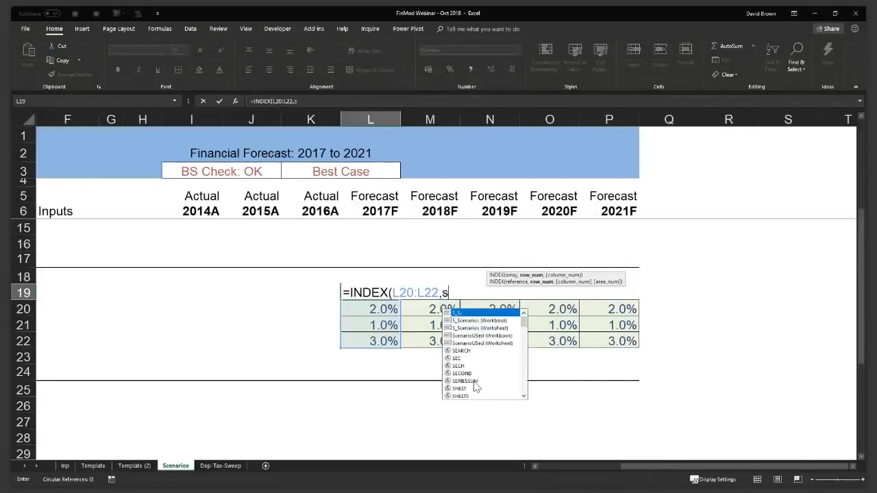
{"action": "type", "text": "_Sc"}
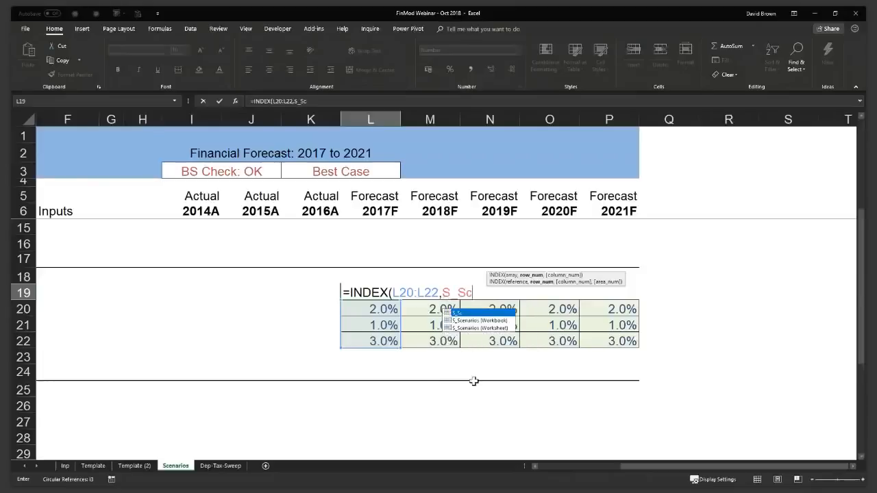
{"action": "type", "text": ","}
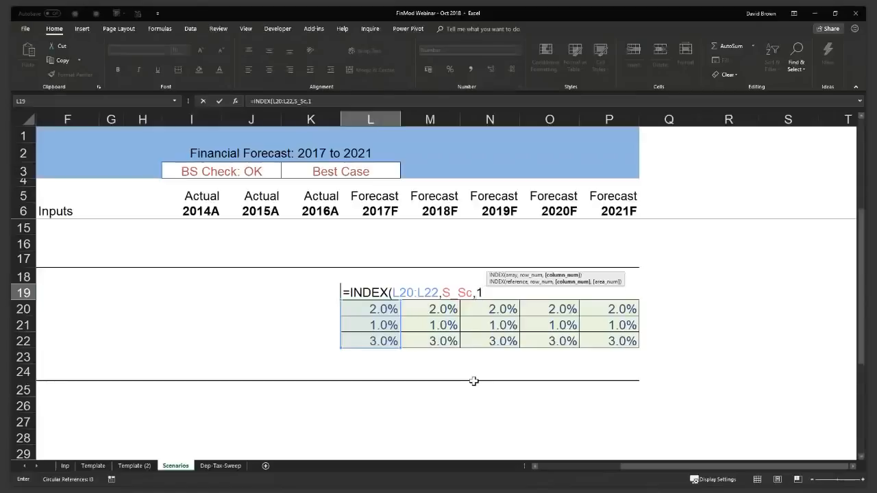
{"action": "type", "text": "1)"}
{"action": "key", "text": "ctrl+Return"}
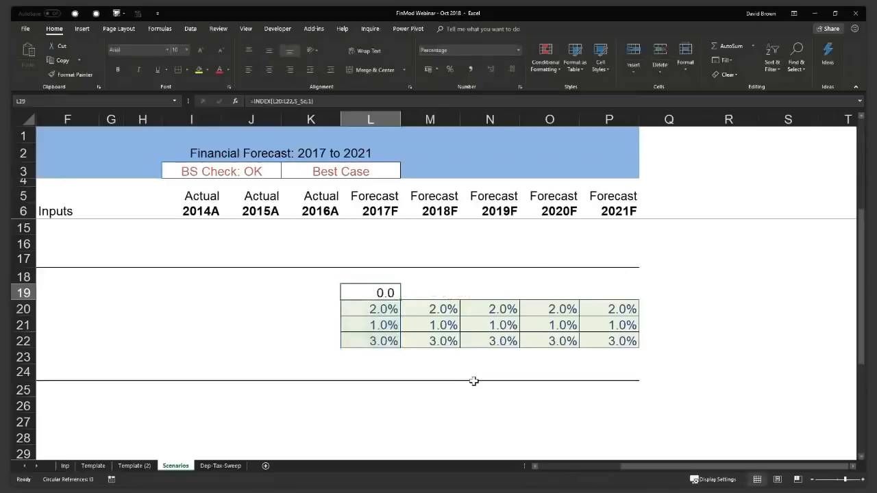
Step: Format L19 as a percentage and fill its formula across to P19
{"action": "left_click", "coordinate": [449, 69]}
{"action": "left_click_drag", "start_coordinate": [400, 298], "coordinate": [632, 418]}
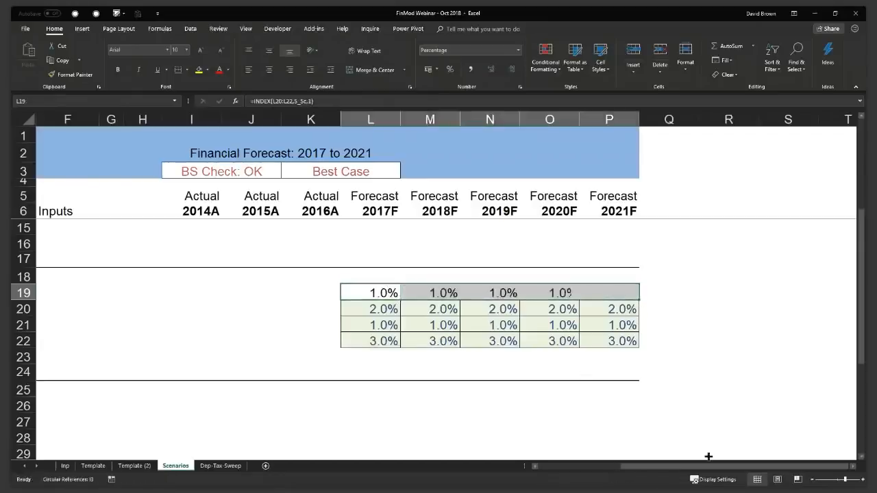
{"action": "left_click", "coordinate": [813, 479]}
{"action": "left_click", "coordinate": [813, 480]}
{"action": "left_click", "coordinate": [260, 299]}
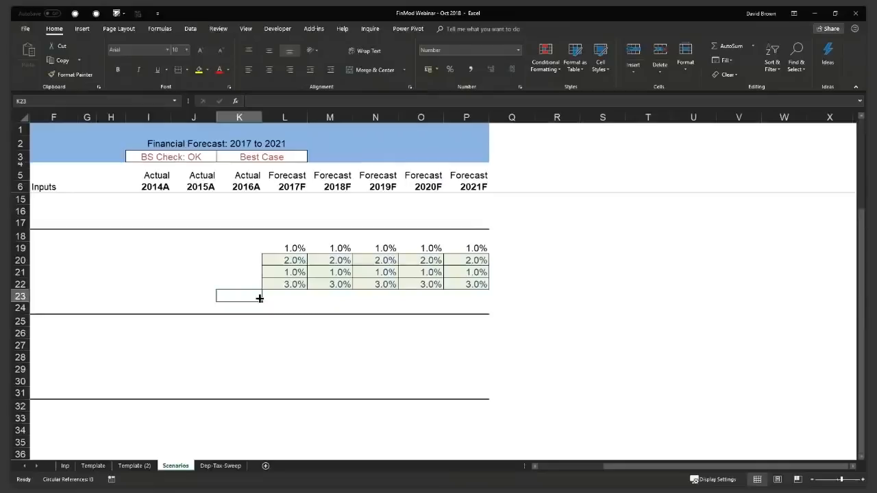
Step: Hide columns E through H and unhide them again
{"action": "key", "text": "ctrl+Left"}
{"action": "key", "text": "Right"}
{"action": "key", "text": "Right"}
{"action": "key", "text": "Right"}
{"action": "key", "text": "Right"}
{"action": "key", "text": "Right"}
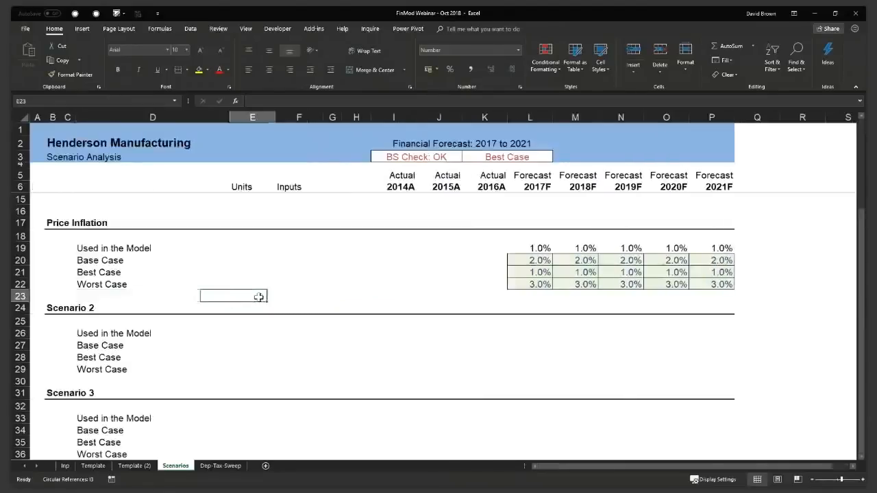
{"action": "key", "text": "Up"}
{"action": "key", "text": "Up"}
{"action": "key", "text": "Left"}
{"action": "key", "text": "shift+Right"}
{"action": "key", "text": "shift+Right"}
{"action": "key", "text": "shift+Right"}
{"action": "key", "text": "shift+Right"}
{"action": "key", "text": "shift+Right"}
{"action": "key", "text": "shift+Left"}
{"action": "key", "text": "shift+Left"}
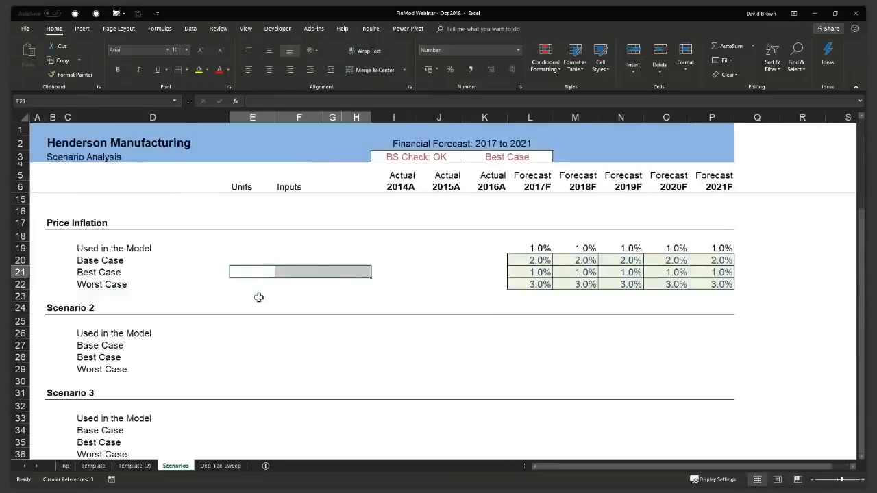
{"action": "key", "text": "ctrl+0"}
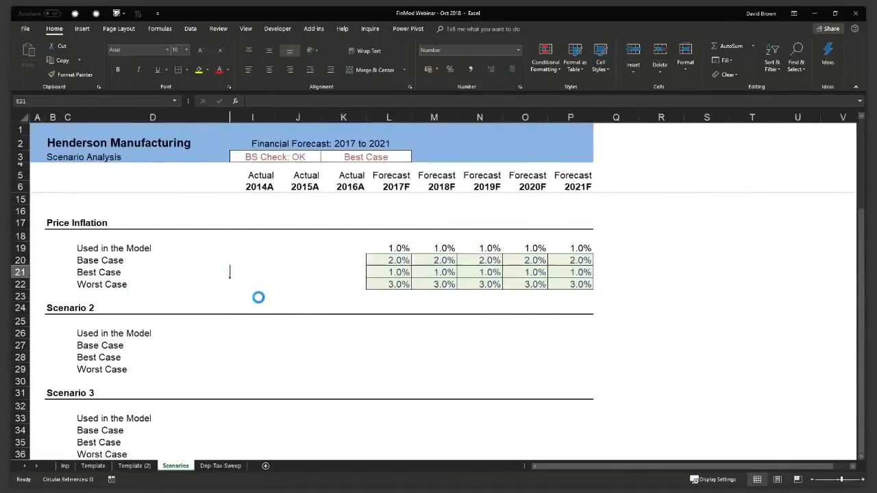
{"action": "key", "text": "ctrl+shift+0"}
Step: Test the scenario combo box by switching it to Worst Case and then to Base Case
{"action": "key", "text": "Up"}
{"action": "key", "text": "Up"}
{"action": "key", "text": "Up"}
{"action": "key", "text": "Up"}
{"action": "key", "text": "Up"}
{"action": "key", "text": "Up"}
{"action": "key", "text": "Up"}
{"action": "key", "text": "Up"}
{"action": "key", "text": "Up"}
{"action": "key", "text": "Up"}
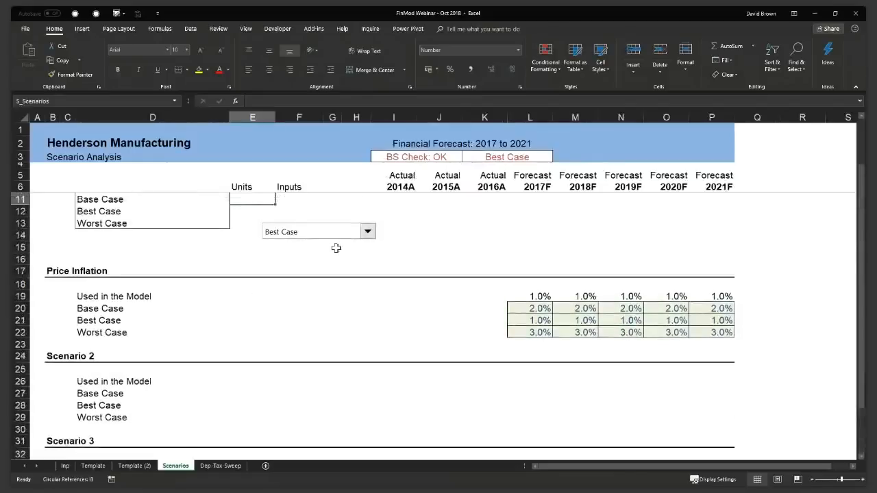
{"action": "left_click", "coordinate": [368, 233]}
{"action": "left_click", "coordinate": [301, 266]}
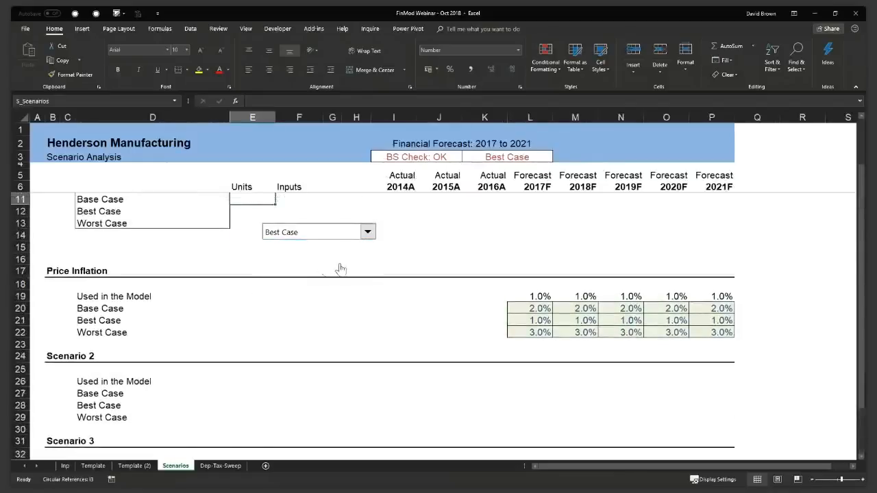
{"action": "left_click", "coordinate": [368, 232]}
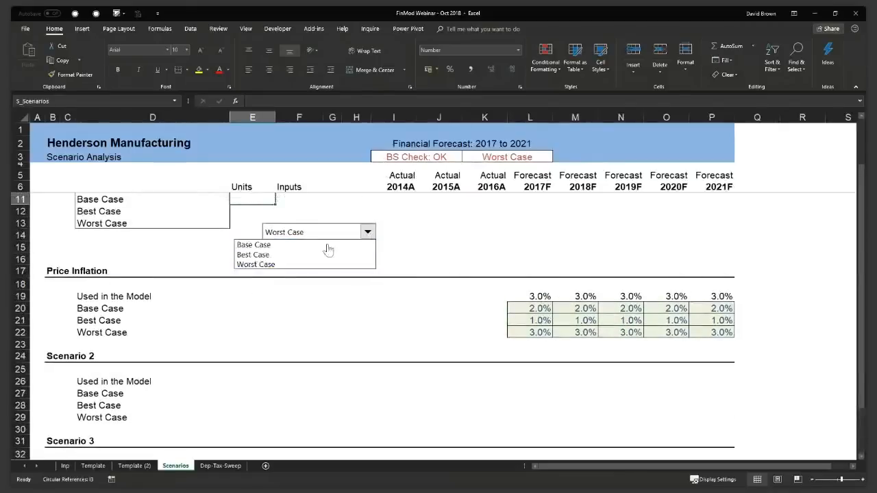
{"action": "left_click", "coordinate": [291, 246]}
Step: Copy the Price Inflation block L19:P22 into the Scenario 2 section at L26:P29
{"action": "left_click_drag", "start_coordinate": [540, 297], "coordinate": [704, 331]}
{"action": "key", "text": "ctrl+c"}
{"action": "key", "text": "Down"}
{"action": "key", "text": "Down"}
{"action": "key", "text": "Down"}
{"action": "key", "text": "Down"}
{"action": "key", "text": "Down"}
{"action": "key", "text": "Down"}
{"action": "key", "text": "Down"}
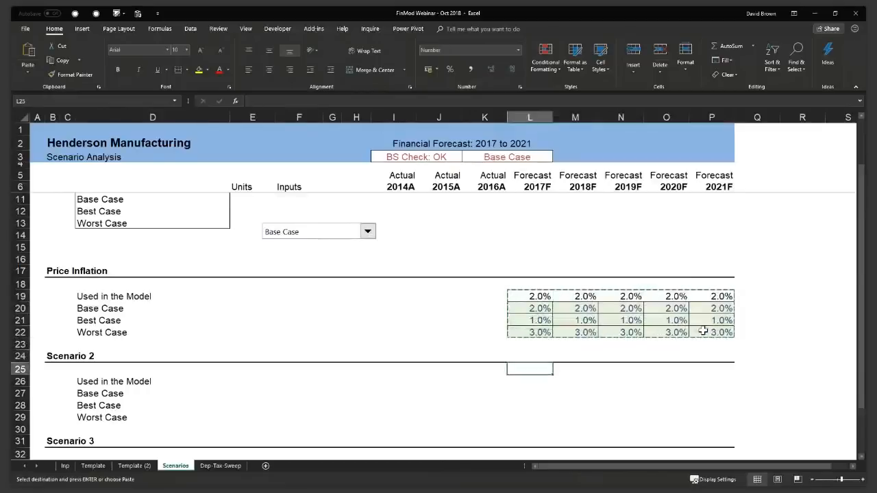
{"action": "key", "text": "ctrl+v"}
Step: Copy the Scenario 2 block L26:P29 into the Scenario 3 section at L33:P36
{"action": "key", "text": "ctrl+c"}
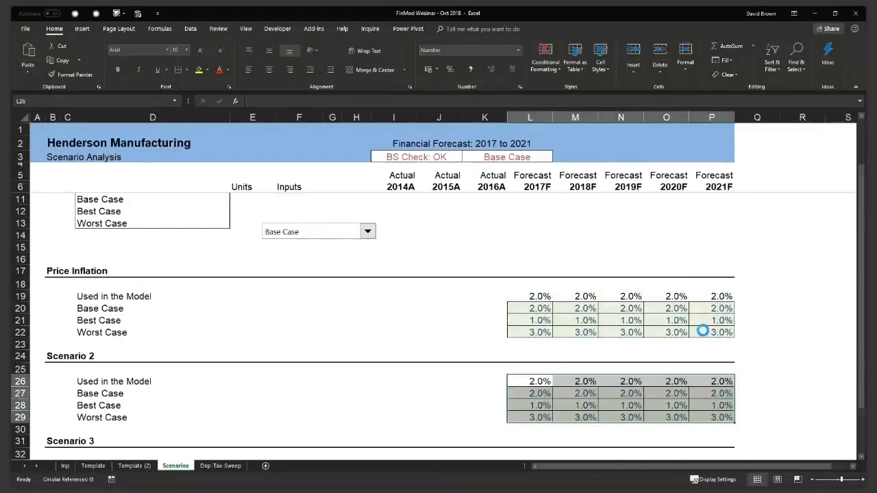
{"action": "key", "text": "Down"}
{"action": "key", "text": "Down"}
{"action": "key", "text": "Down"}
{"action": "key", "text": "Down"}
{"action": "key", "text": "Down"}
{"action": "key", "text": "Down"}
{"action": "key", "text": "Down"}
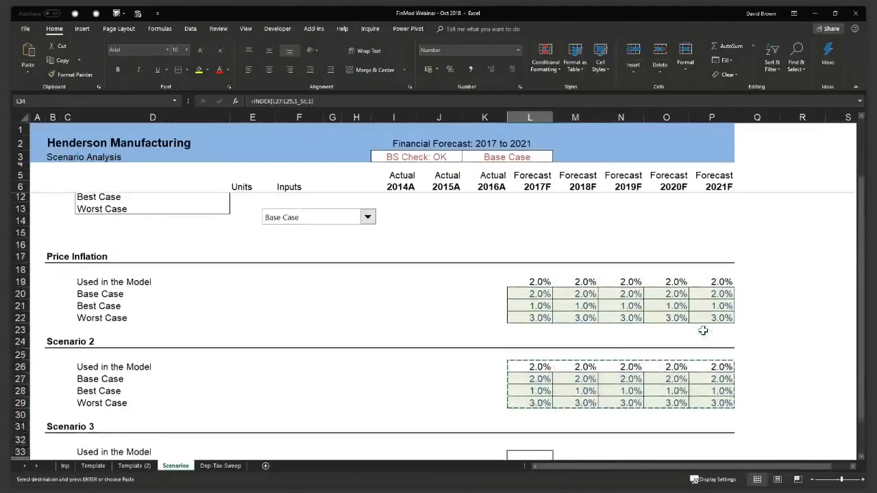
{"action": "key", "text": "Down"}
{"action": "key", "text": "Down"}
{"action": "key", "text": "Down"}
{"action": "key", "text": "Down"}
{"action": "key", "text": "Up"}
{"action": "key", "text": "Up"}
{"action": "key", "text": "Up"}
{"action": "key", "text": "Up"}
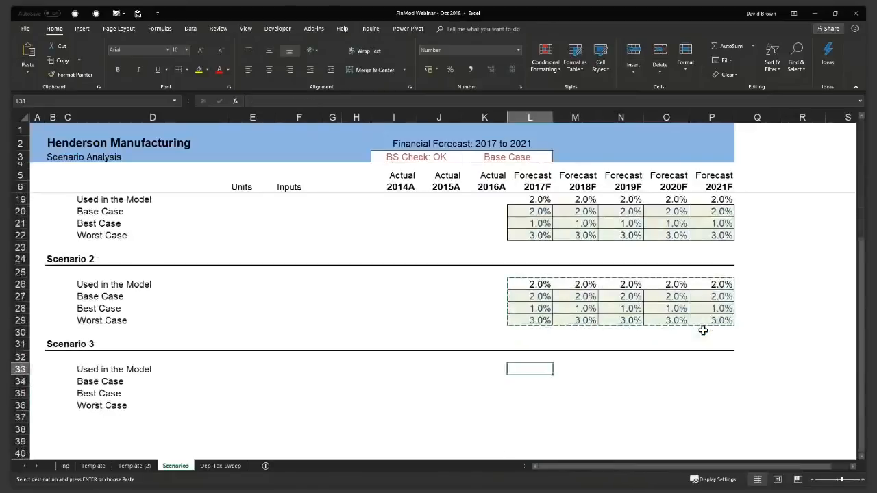
{"action": "key", "text": "ctrl+v"}
{"action": "key", "text": "Escape"}
Step: Rename the Scenario 2 heading in B24 as Cost Inflation
{"action": "key", "text": "Up"}
{"action": "key", "text": "Up"}
{"action": "key", "text": "Up"}
{"action": "key", "text": "Up"}
{"action": "key", "text": "Up"}
{"action": "key", "text": "Up"}
{"action": "key", "text": "Up"}
{"action": "key", "text": "Up"}
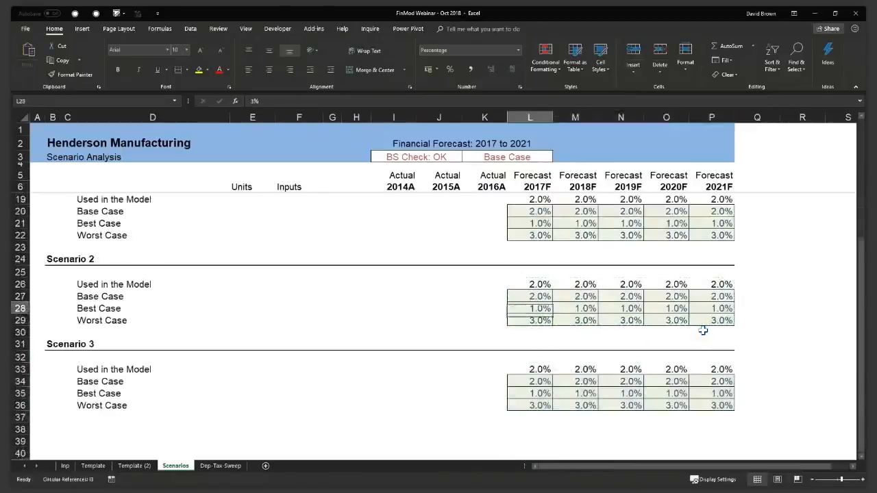
{"action": "key", "text": "Up"}
{"action": "key", "text": "Up"}
{"action": "key", "text": "Down"}
{"action": "key", "text": "ctrl+Left"}
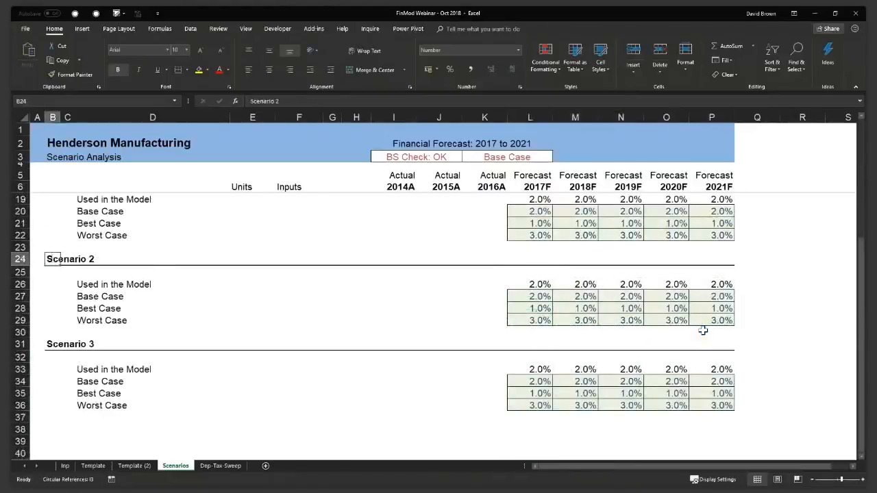
{"action": "type", "text": "Cost I"}
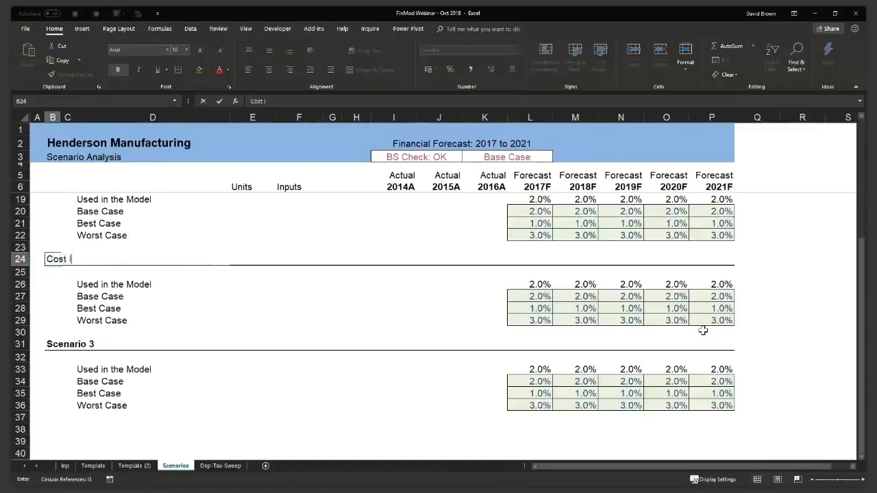
{"action": "key", "text": "Return"}
Step: Rename the Scenario 3 heading in B31 as Price
{"action": "key", "text": "Down"}
{"action": "key", "text": "Down"}
{"action": "key", "text": "Down"}
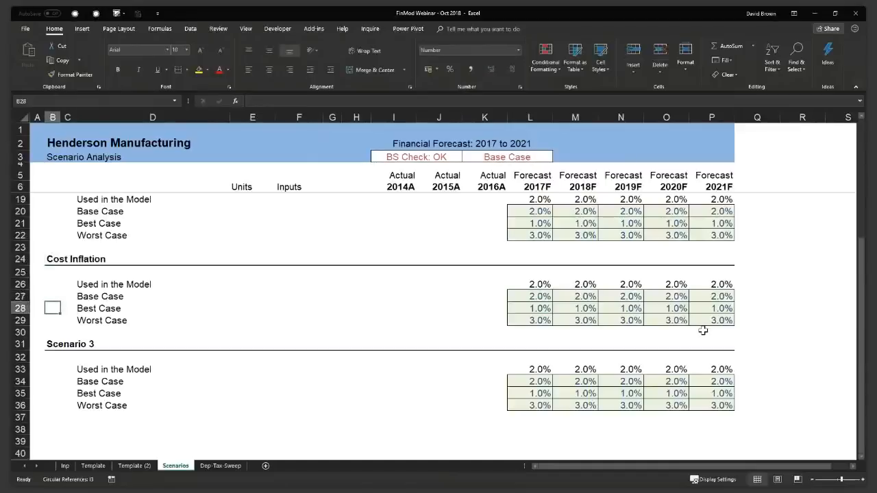
{"action": "key", "text": "Down"}
{"action": "key", "text": "Down"}
{"action": "key", "text": "Down"}
{"action": "type", "text": "Prioce"}
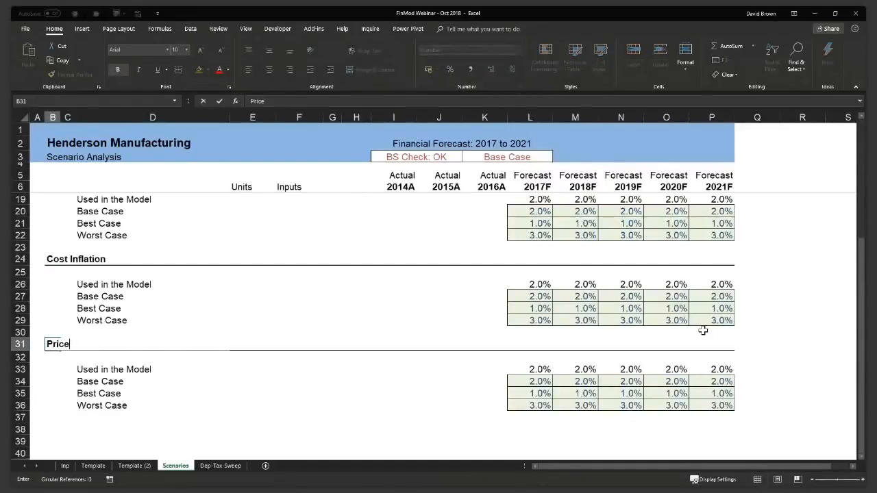
{"action": "key", "text": "Return"}
Step: Change the Price block L33:P36 from a percentage to the Number format
{"action": "key", "text": "Down"}
{"action": "key", "text": "Down"}
{"action": "key", "text": "Down"}
{"action": "key", "text": "ctrl+Right"}
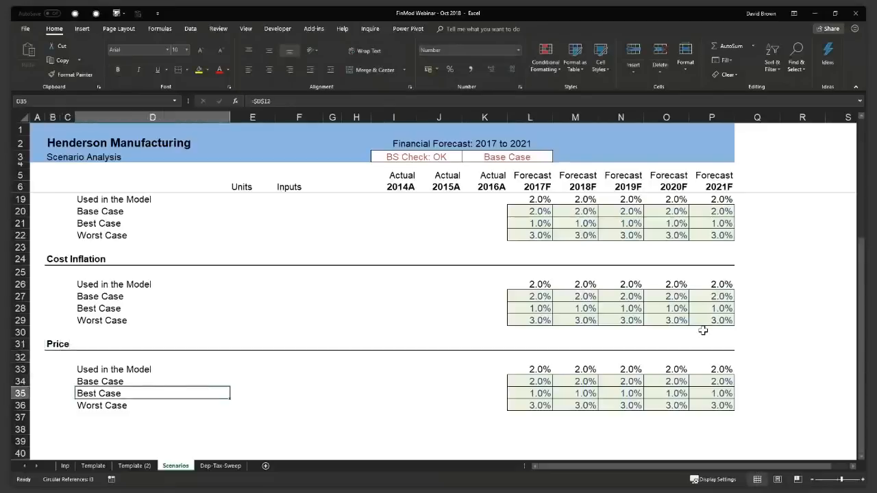
{"action": "key", "text": "ctrl+Right"}
{"action": "key", "text": "Up"}
{"action": "key", "text": "Up"}
{"action": "key", "text": "shift+Right"}
{"action": "key", "text": "shift+Right"}
{"action": "key", "text": "shift+Right"}
{"action": "key", "text": "shift+Right"}
{"action": "key", "text": "shift+Down"}
{"action": "key", "text": "shift+Down"}
{"action": "key", "text": "shift+Down"}
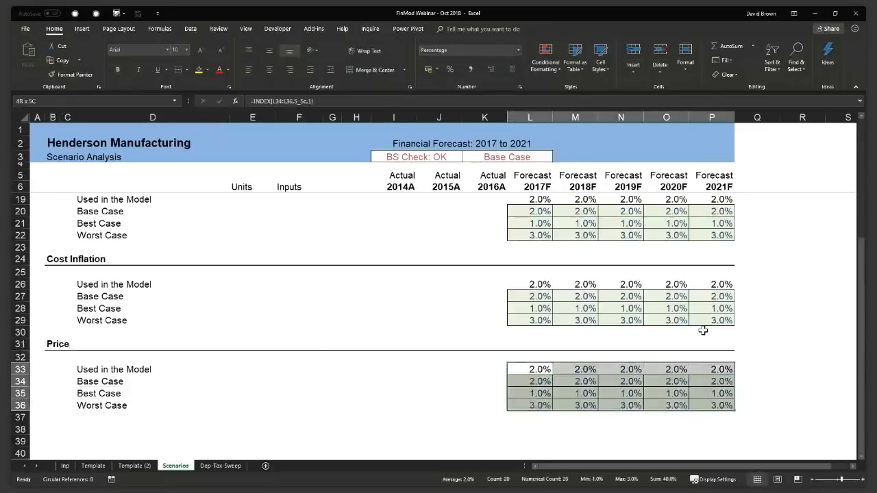
{"action": "key", "text": "ctrl+1"}
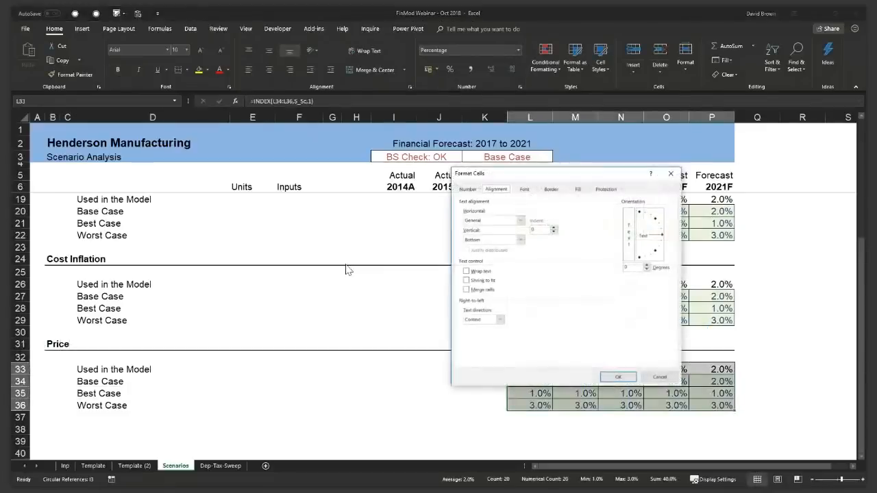
{"action": "left_click", "coordinate": [474, 192]}
{"action": "left_click", "coordinate": [471, 209]}
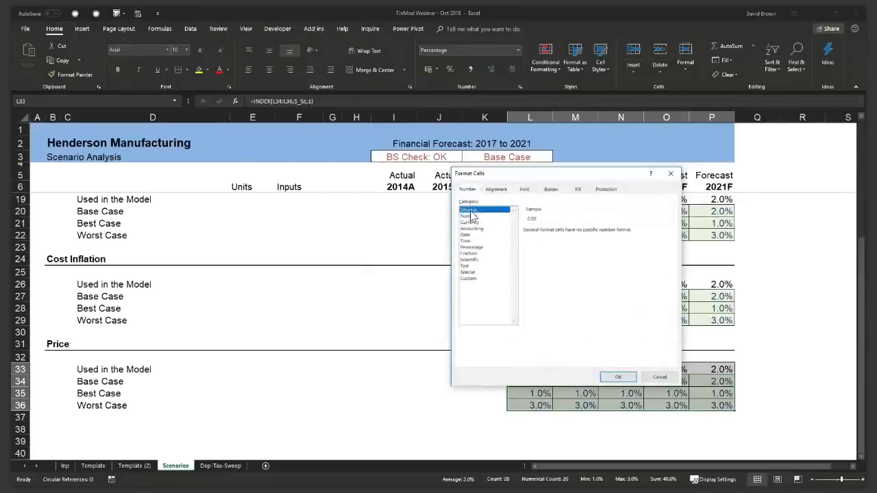
{"action": "left_click", "coordinate": [473, 216]}
{"action": "left_click", "coordinate": [618, 377]}
Step: Fill the Price section's Base Case row L34:P34 with 10
{"action": "left_click", "coordinate": [542, 369]}
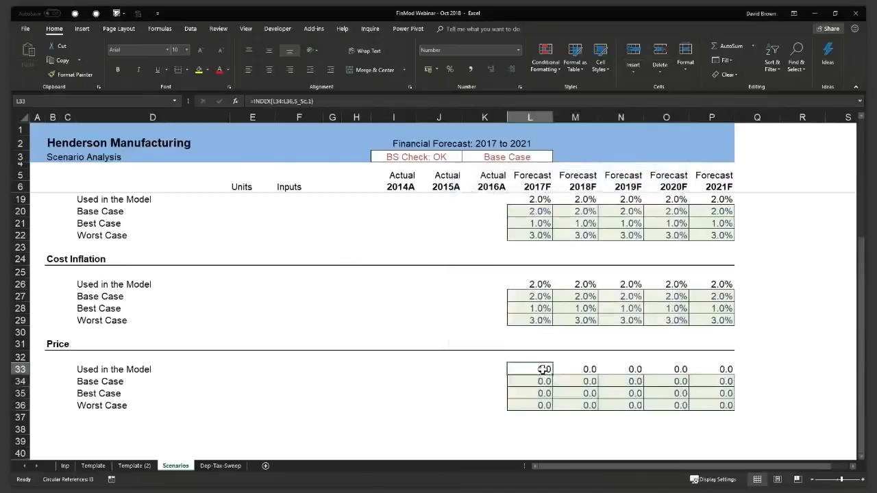
{"action": "key", "text": "Down"}
{"action": "key", "text": "ctrl+shift+Right"}
{"action": "type", "text": "10"}
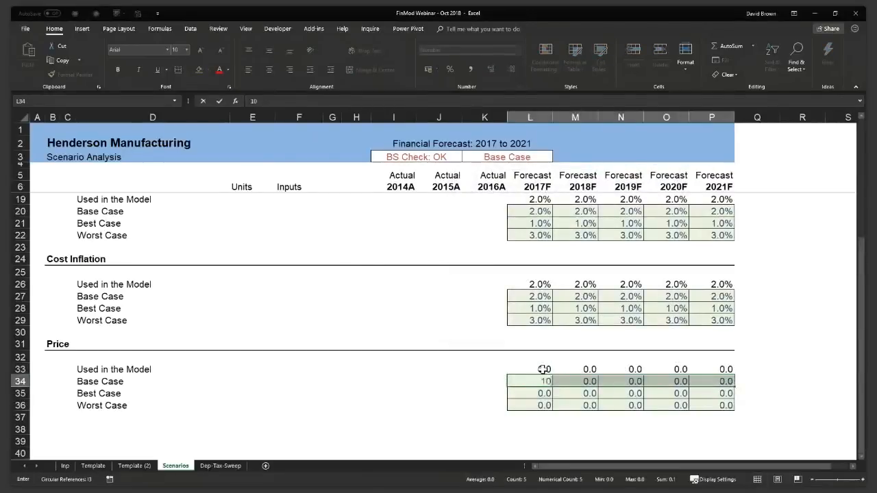
{"action": "key", "text": "ctrl+Return"}
Step: Fill the Price section's Best Case row L35:P35 with 8
{"action": "key", "text": "Down"}
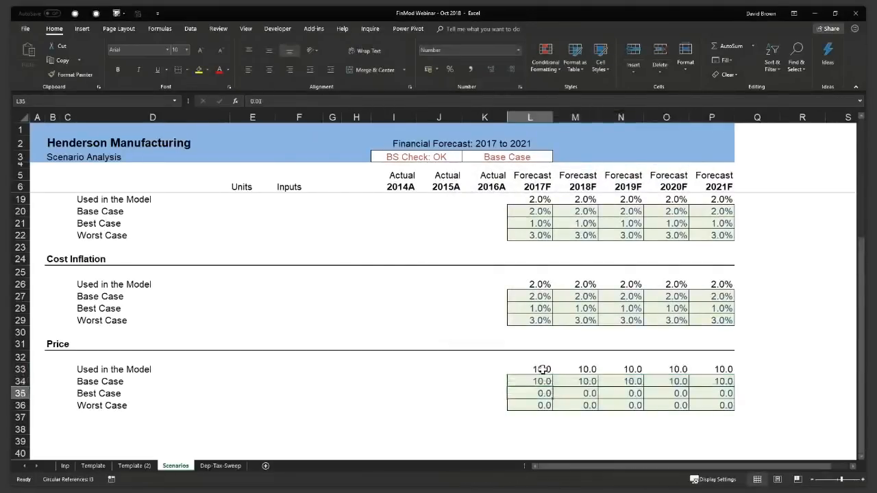
{"action": "key", "text": "ctrl+shift+Right"}
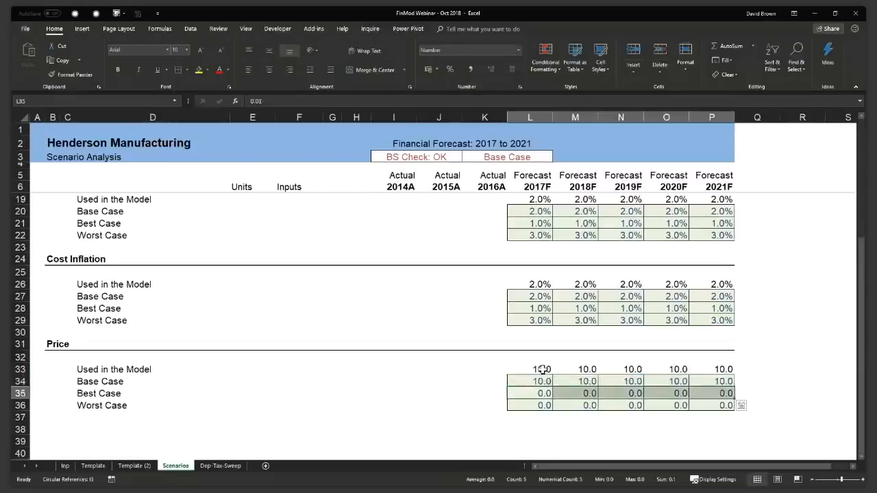
{"action": "type", "text": "8"}
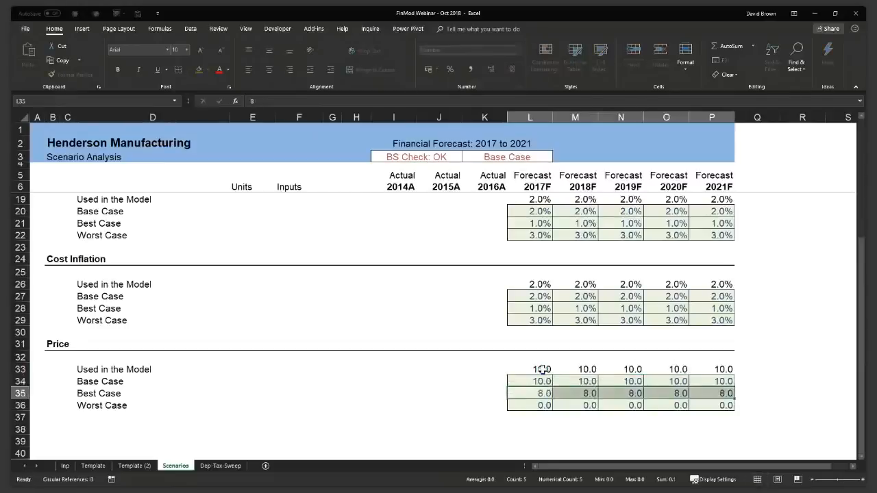
{"action": "key", "text": "ctrl+Return"}
{"action": "key", "text": "Down"}
Step: Fill the Price section's Best Case row L35:P35 with 12 and its Worst Case row L36:P36 with 8
{"action": "key", "text": "Up"}
{"action": "key", "text": "ctrl+shift+Right"}
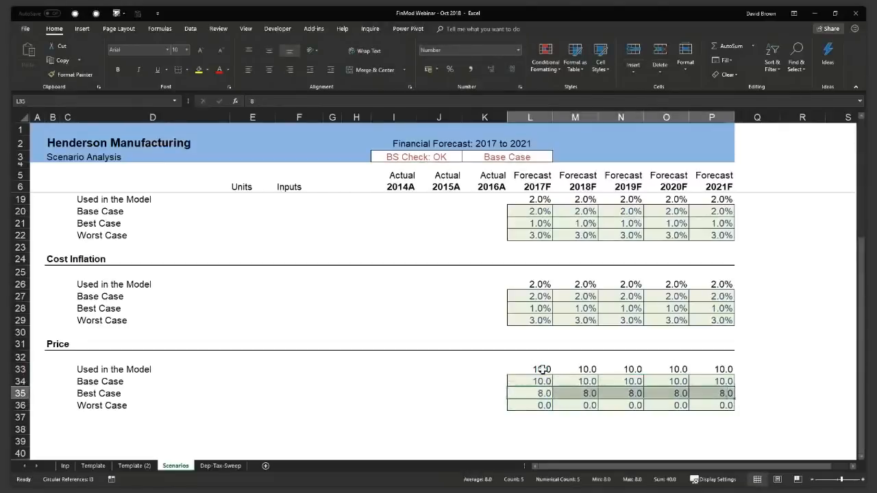
{"action": "type", "text": "12"}
{"action": "key", "text": "ctrl+Return"}
{"action": "key", "text": "Down"}
{"action": "key", "text": "ctrl+shift+Right"}
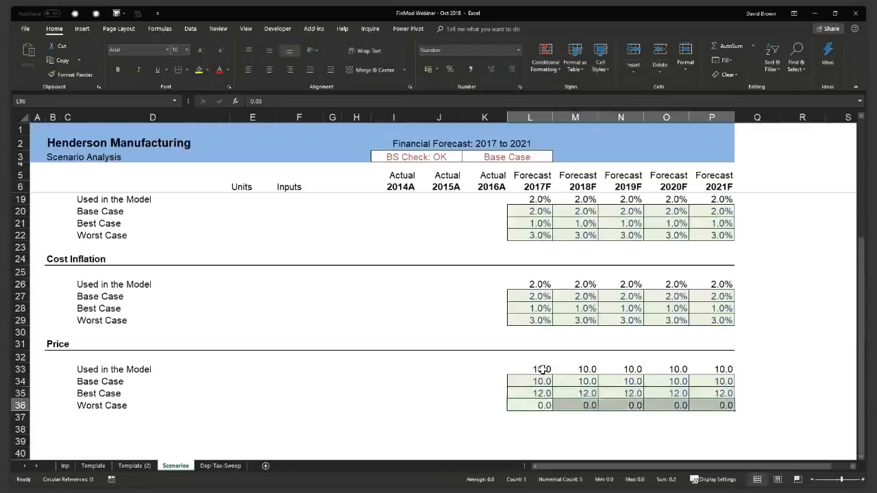
{"action": "type", "text": "8"}
{"action": "key", "text": "ctrl+Return"}
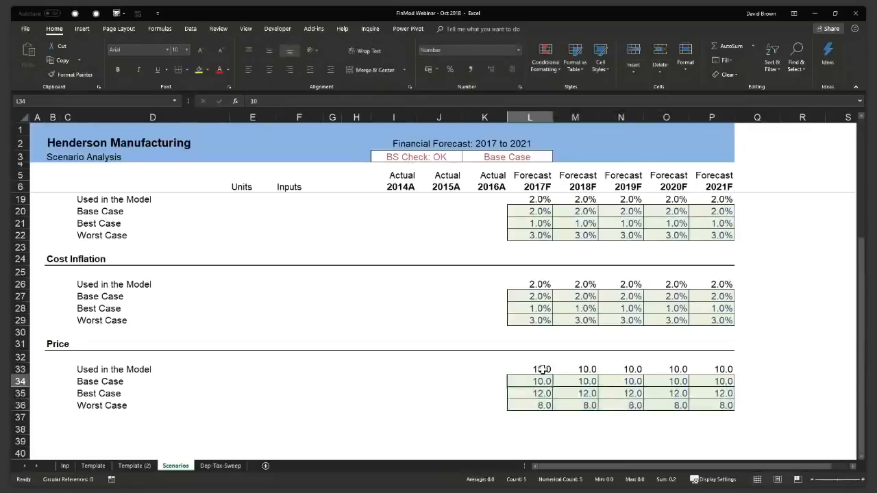
Step: Enter US$ as the unit for all four rows of the Price section in E33:E36
{"action": "key", "text": "Up"}
{"action": "key", "text": "Up"}
{"action": "key", "text": "ctrl+Left"}
{"action": "key", "text": "Right"}
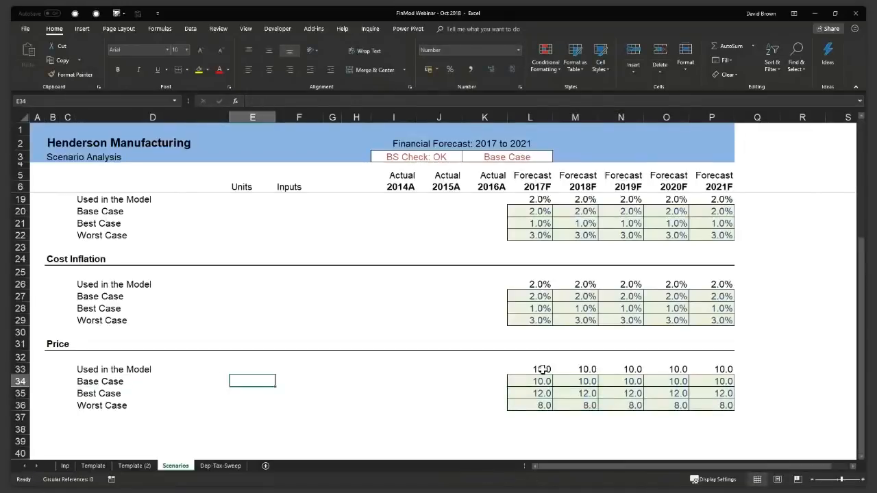
{"action": "type", "text": "US$"}
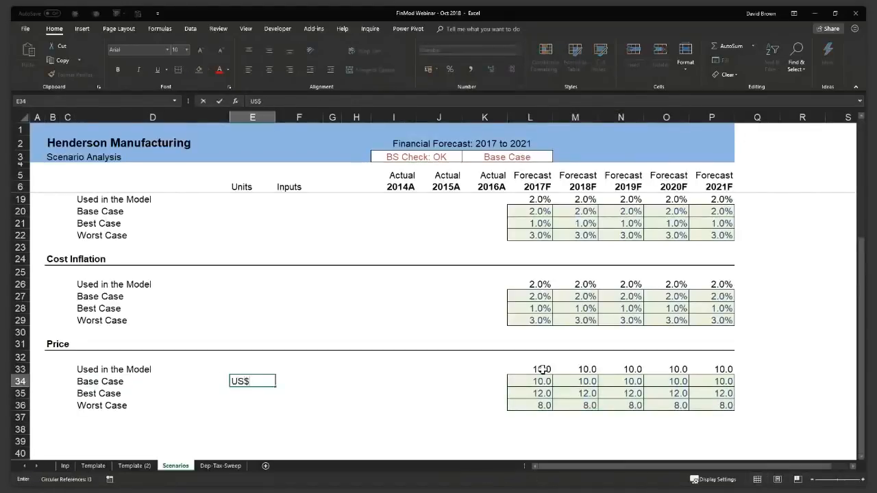
{"action": "key", "text": "shift+Down"}
{"action": "key", "text": "shift+Down"}
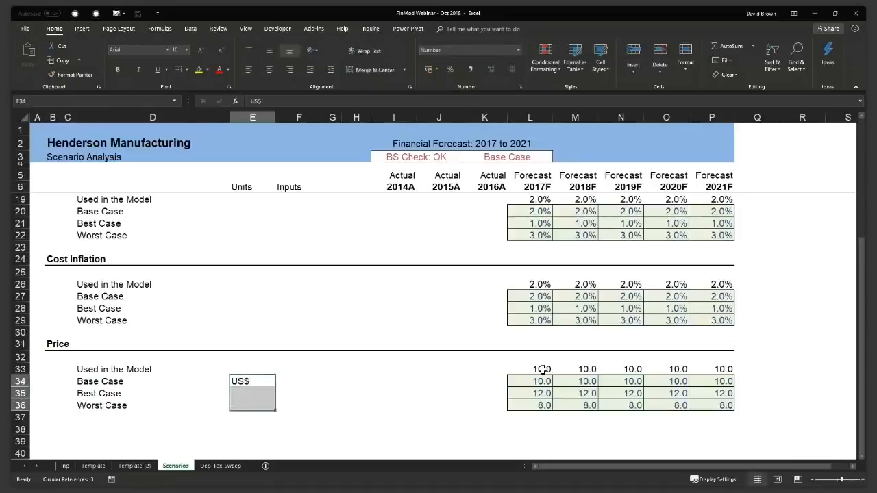
{"action": "key", "text": "ctrl+d"}
{"action": "key", "text": "Up"}
{"action": "key", "text": "Down"}
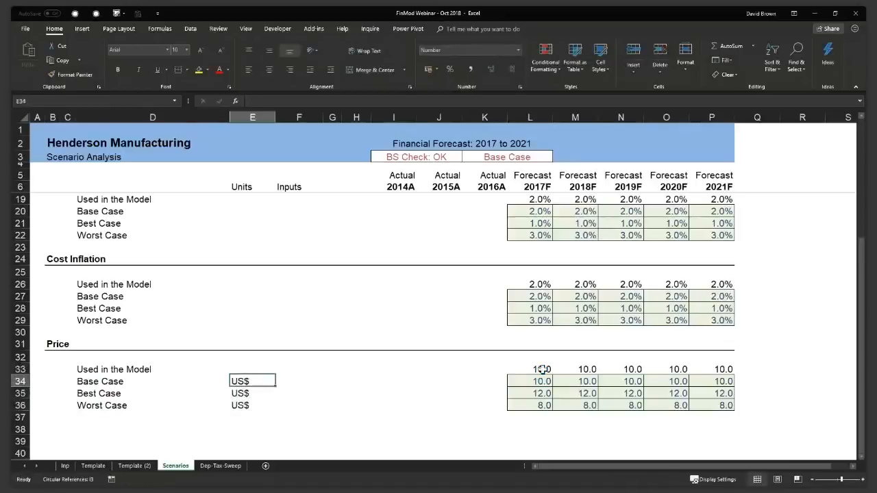
{"action": "key", "text": "Up"}
{"action": "type", "text": "US$"}
{"action": "key", "text": "Return"}
Step: Apply the custom Units cell style to the US$ labels in E33:E36
{"action": "key", "text": "Up"}
{"action": "key", "text": "shift+Down"}
{"action": "key", "text": "shift+Down"}
{"action": "key", "text": "shift+Down"}
{"action": "key", "text": "ctrl+v"}
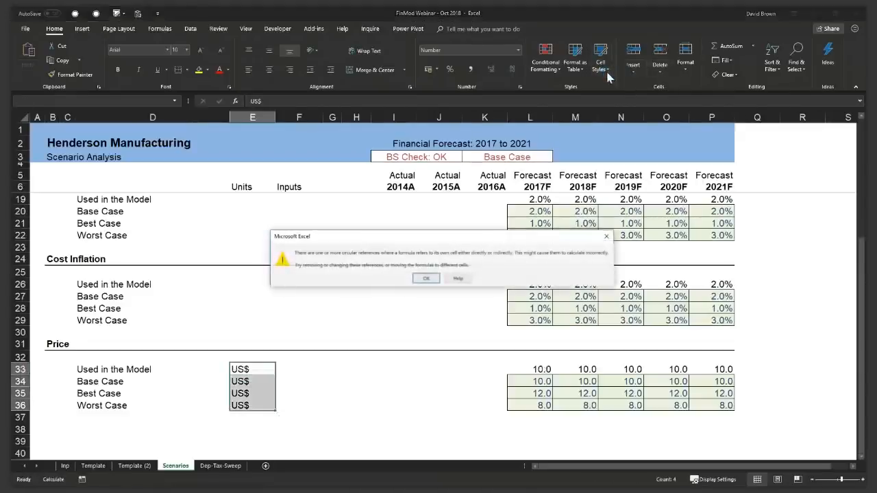
{"action": "left_click", "coordinate": [425, 277]}
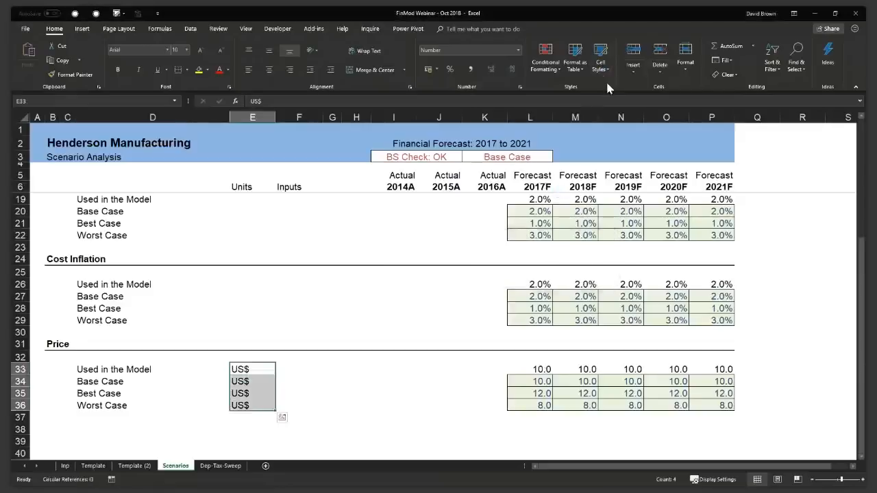
{"action": "left_click", "coordinate": [603, 74]}
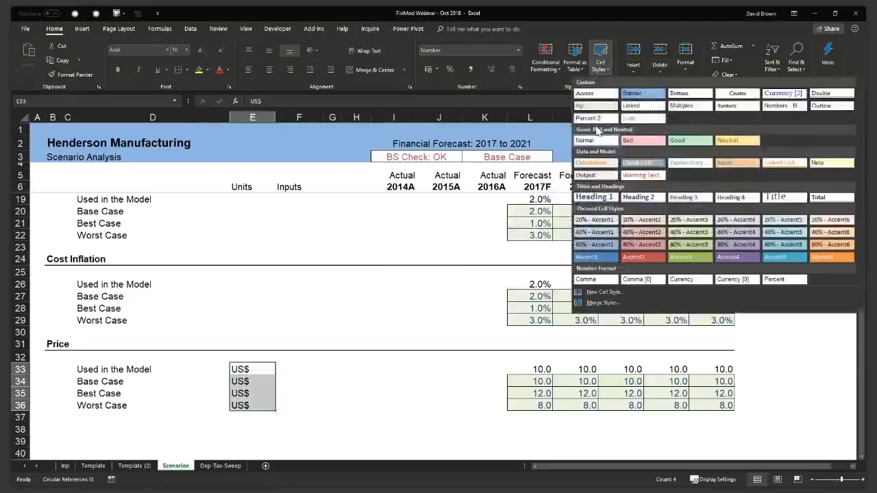
{"action": "left_click", "coordinate": [632, 120]}
{"action": "left_click", "coordinate": [296, 359]}
{"action": "key", "text": "Down"}
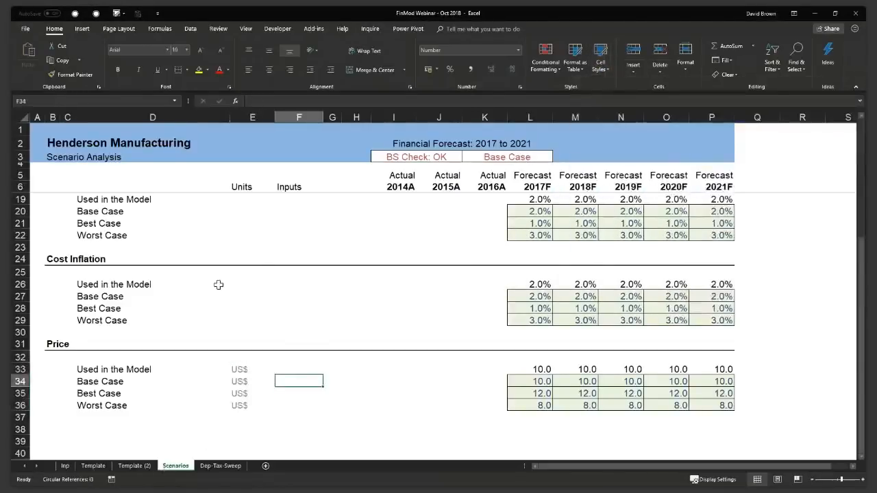
Step: List the circular references with Error Checking and try to jump to the first one in the Model sheet
{"action": "left_click", "coordinate": [275, 32]}
{"action": "left_click", "coordinate": [168, 30]}
{"action": "left_click", "coordinate": [191, 30]}
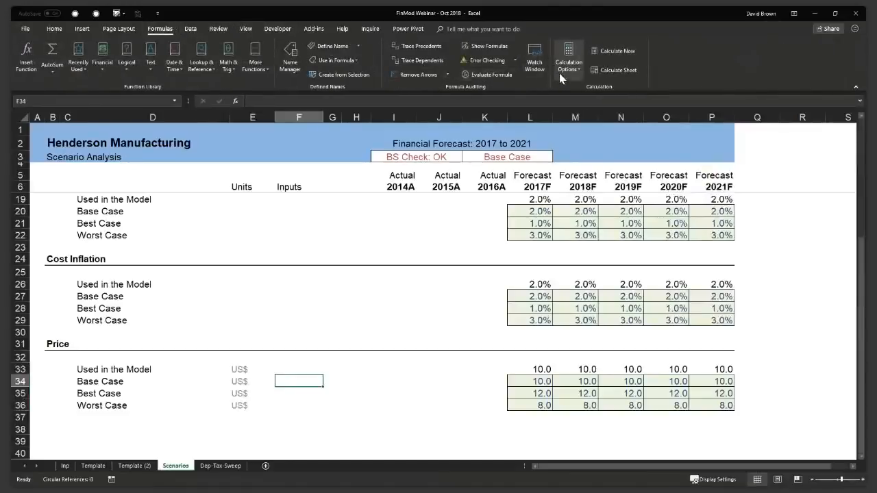
{"action": "left_click", "coordinate": [518, 61]}
{"action": "mouse_move", "coordinate": [508, 95]}
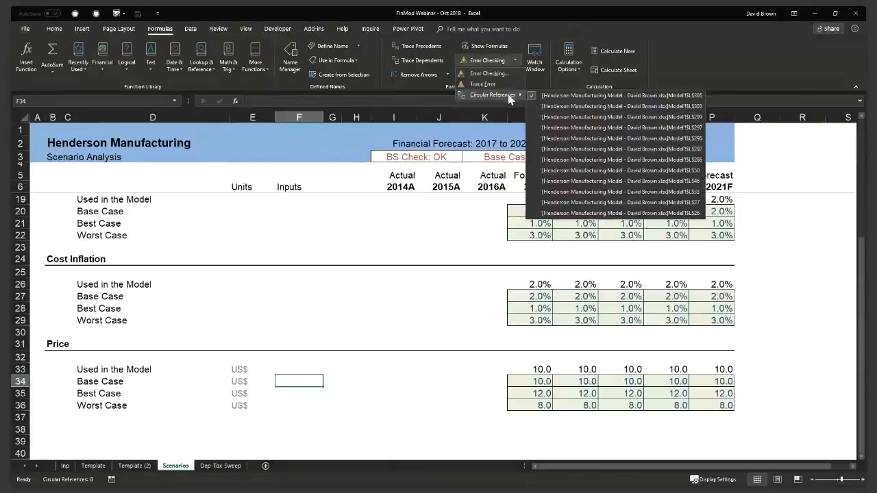
{"action": "left_click", "coordinate": [620, 96]}
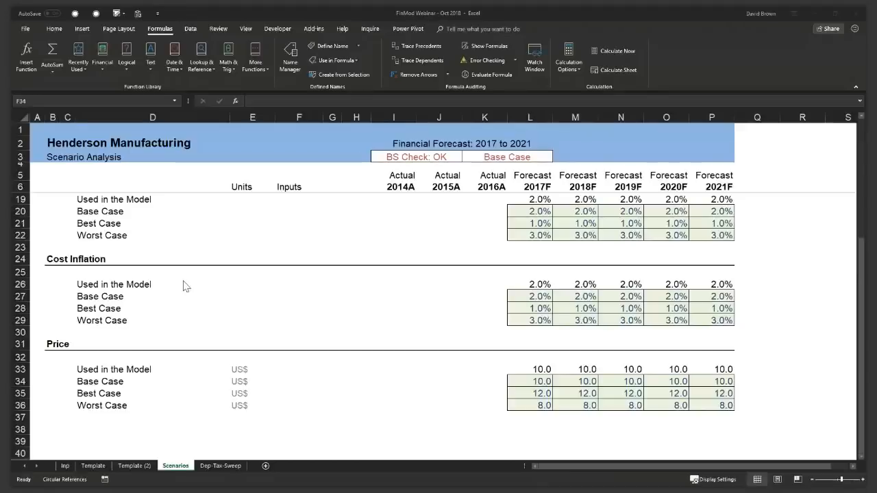
{"action": "left_click", "coordinate": [366, 227]}
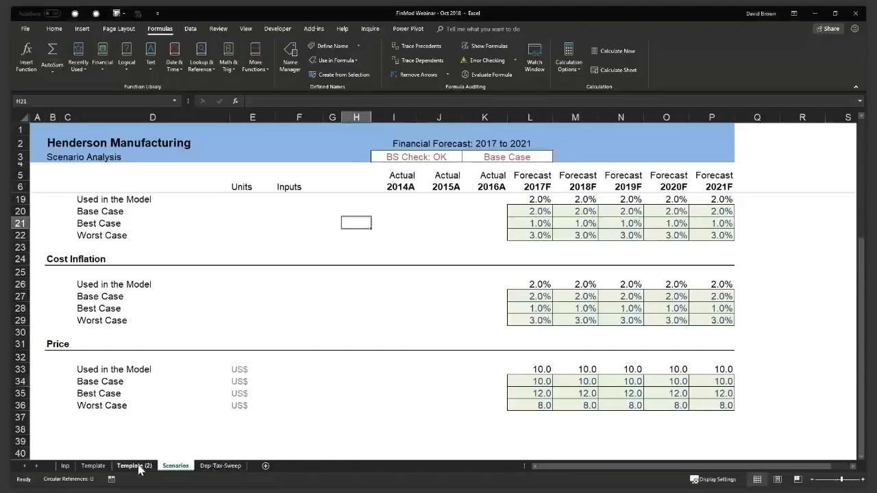
Step: Move the scenario combo box up to row 10 over the linked cell in column F and choose Best Case
{"action": "scroll", "coordinate": [299, 312], "scroll_direction": "up", "scroll_amount": 2}
{"action": "scroll", "coordinate": [298, 312], "scroll_direction": "up", "scroll_amount": 2}
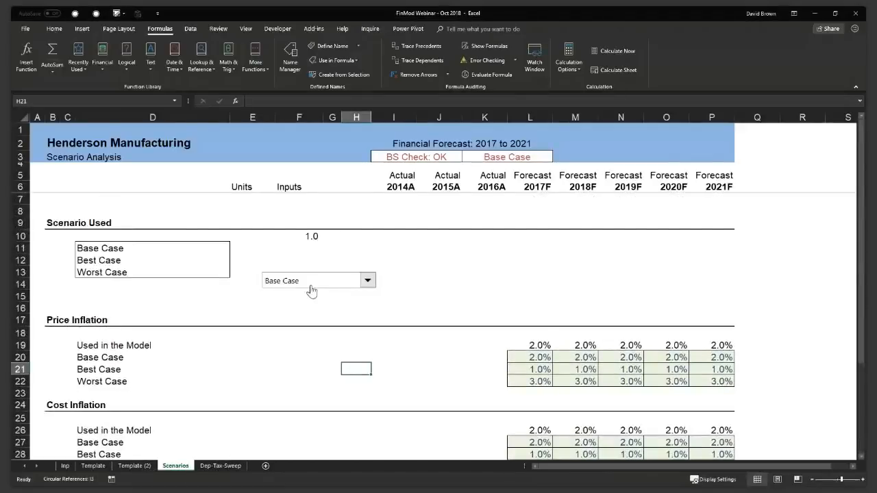
{"action": "left_click", "coordinate": [319, 282], "text": "ctrl"}
{"action": "left_click_drag", "start_coordinate": [323, 286], "coordinate": [291, 237]}
{"action": "left_click", "coordinate": [304, 282]}
{"action": "left_click", "coordinate": [335, 237]}
{"action": "left_click", "coordinate": [274, 259]}
{"action": "left_click", "coordinate": [308, 259]}
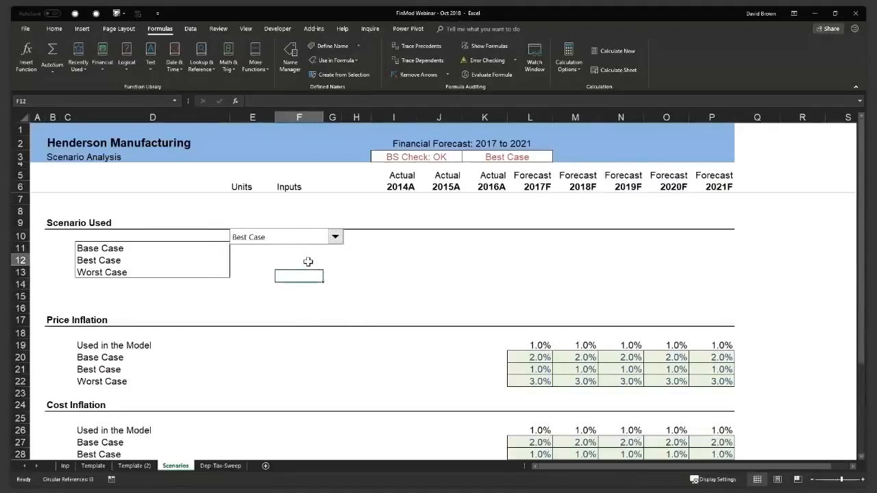
Step: Insert a list box form control on the Scenarios sheet, covering roughly columns I to K beside the scenario combo box
{"action": "left_click", "coordinate": [278, 28]}
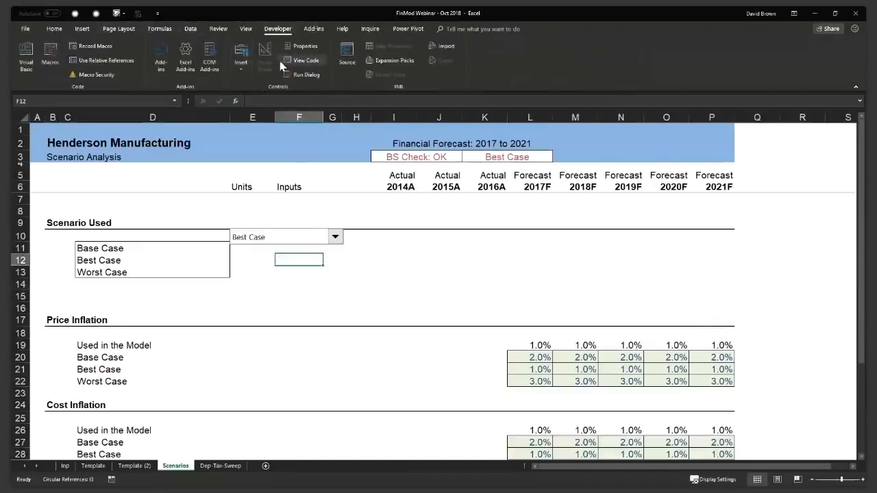
{"action": "left_click", "coordinate": [241, 73]}
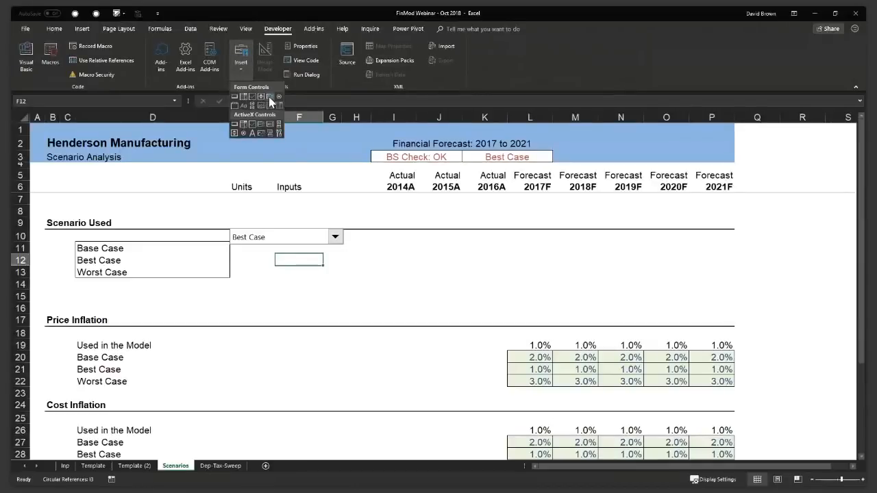
{"action": "left_click", "coordinate": [271, 101]}
{"action": "left_click_drag", "start_coordinate": [406, 230], "coordinate": [489, 281]}
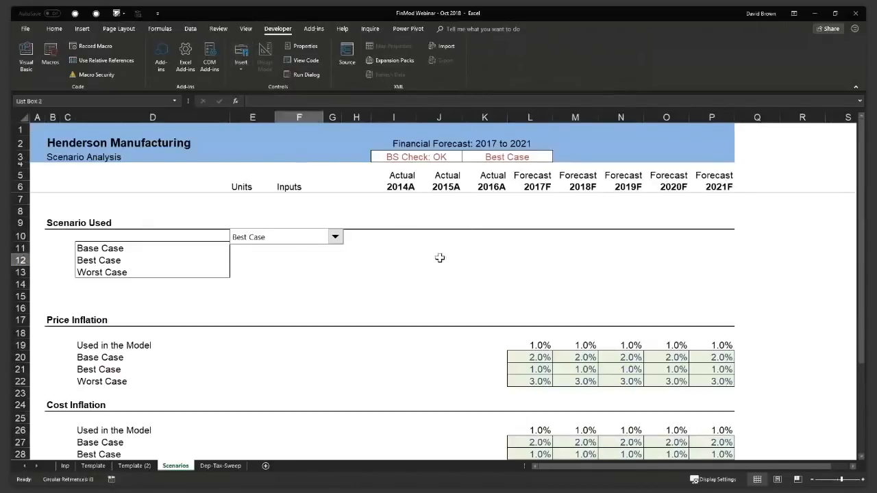
Step: Set the list box's input range to L_Sc and its cell link to S_Sc
{"action": "right_click", "coordinate": [426, 251]}
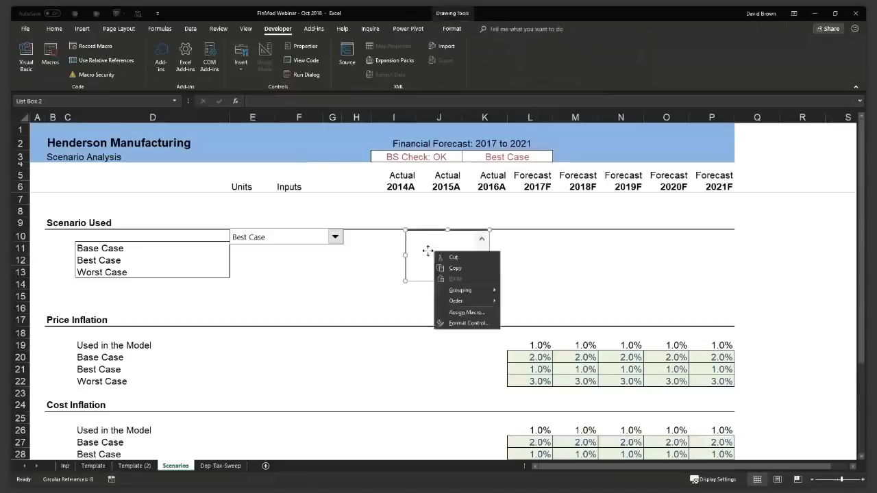
{"action": "left_click", "coordinate": [448, 327]}
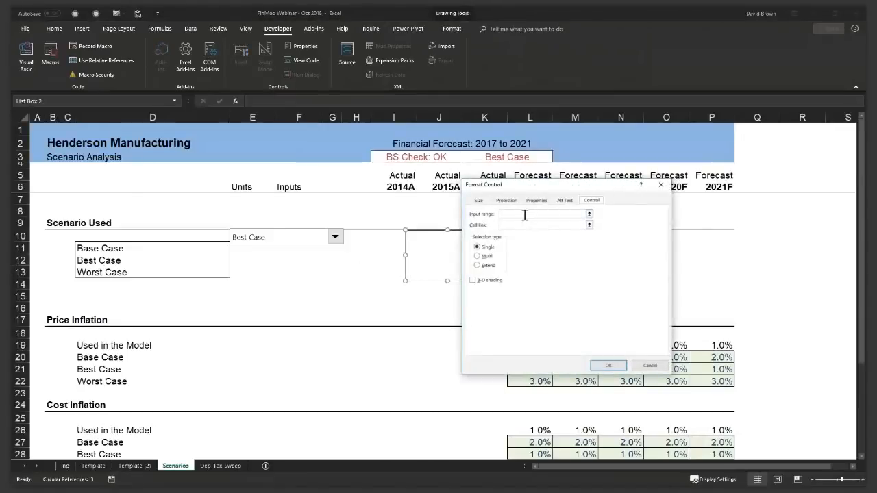
{"action": "left_click", "coordinate": [524, 215]}
{"action": "type", "text": "L_Sc"}
{"action": "left_click", "coordinate": [545, 228]}
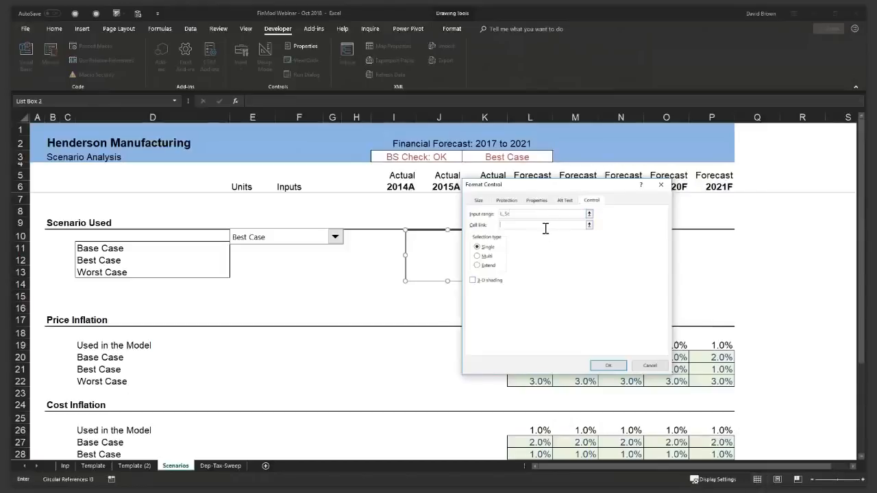
{"action": "type", "text": "S_sc"}
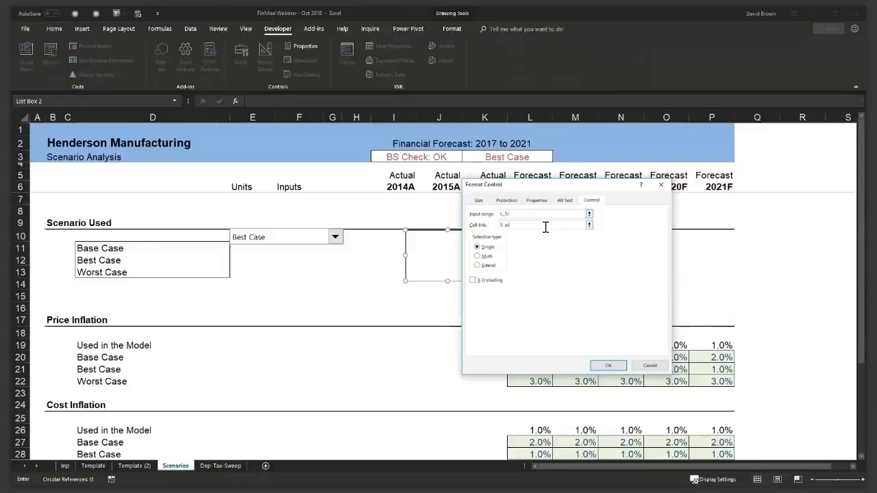
{"action": "left_click", "coordinate": [614, 373]}
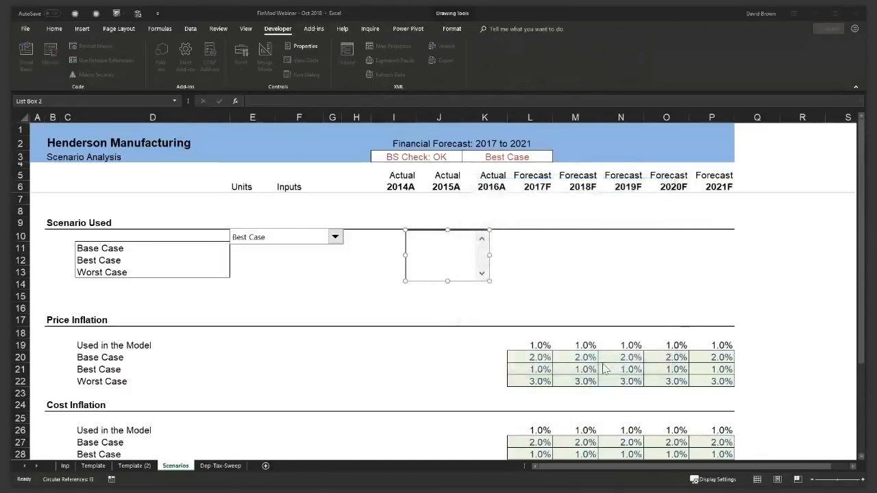
{"action": "left_click", "coordinate": [533, 293]}
Step: Test the list box by choosing Best Case, Worst Case, Base Case and Worst Case again
{"action": "left_click", "coordinate": [430, 246]}
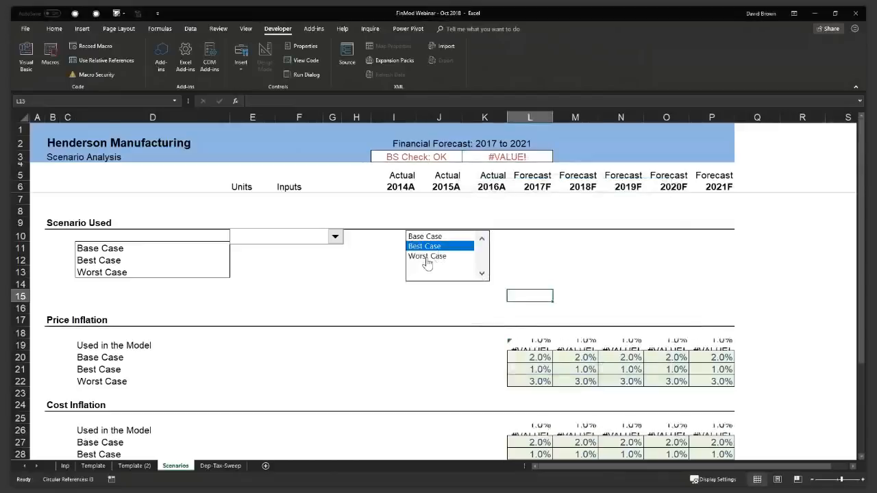
{"action": "left_click", "coordinate": [427, 259]}
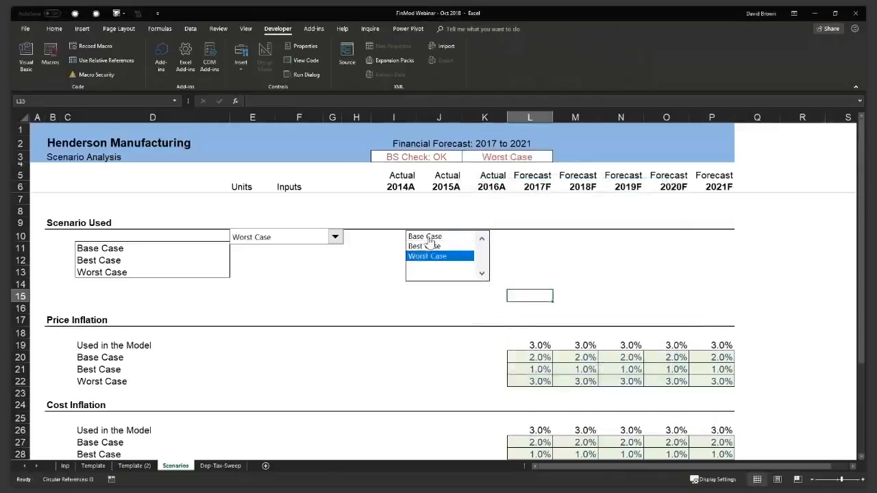
{"action": "left_click", "coordinate": [429, 237]}
{"action": "left_click", "coordinate": [430, 259]}
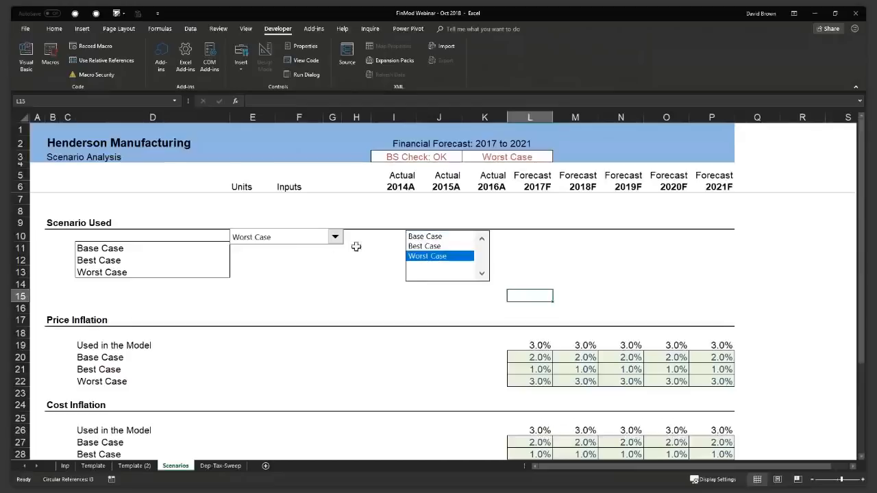
Step: Copy the scenario combo box from the Scenarios sheet onto the Template sheet near row 39 and choose Best Case in the copy
{"action": "right_click", "coordinate": [312, 240]}
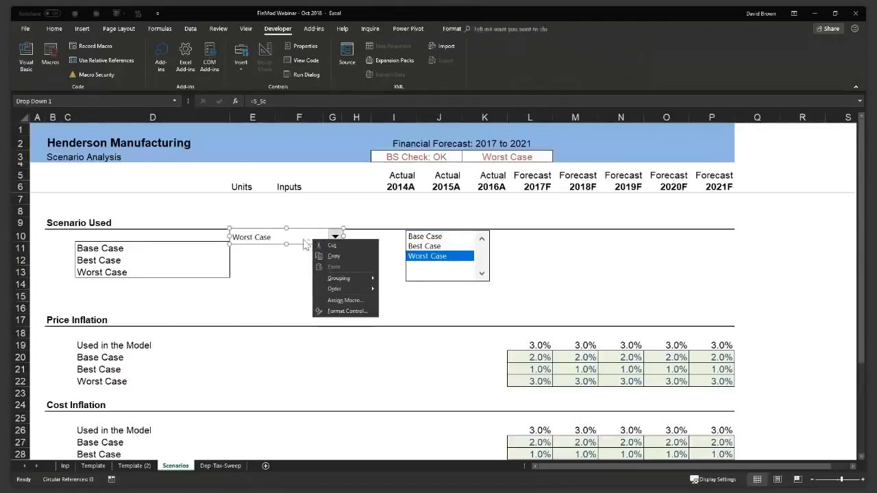
{"action": "key", "text": "Escape"}
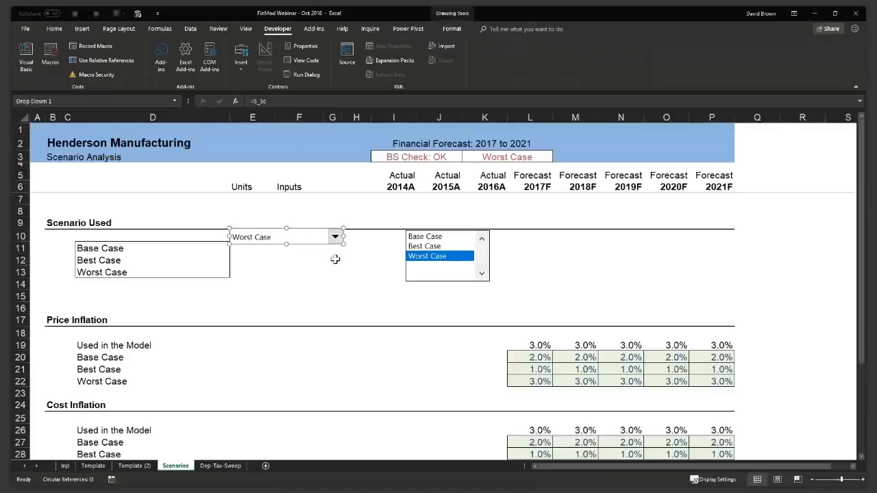
{"action": "left_click", "coordinate": [93, 466]}
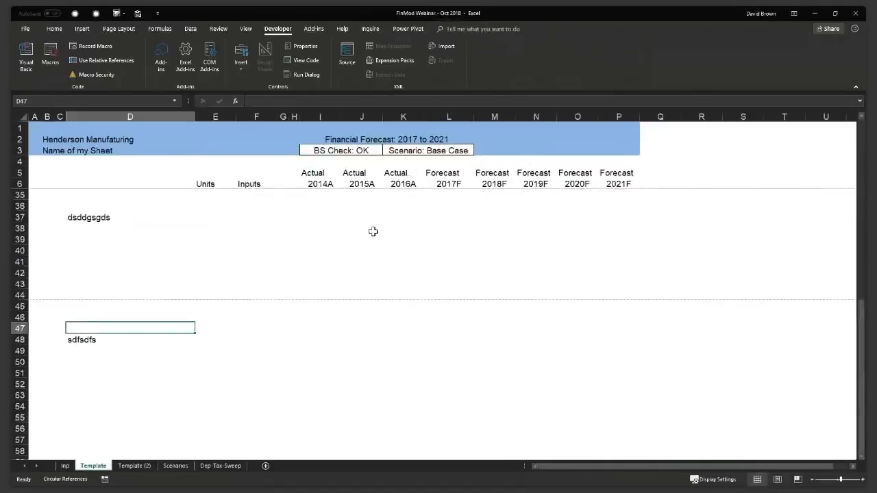
{"action": "left_click", "coordinate": [373, 232]}
{"action": "key", "text": "ctrl+v"}
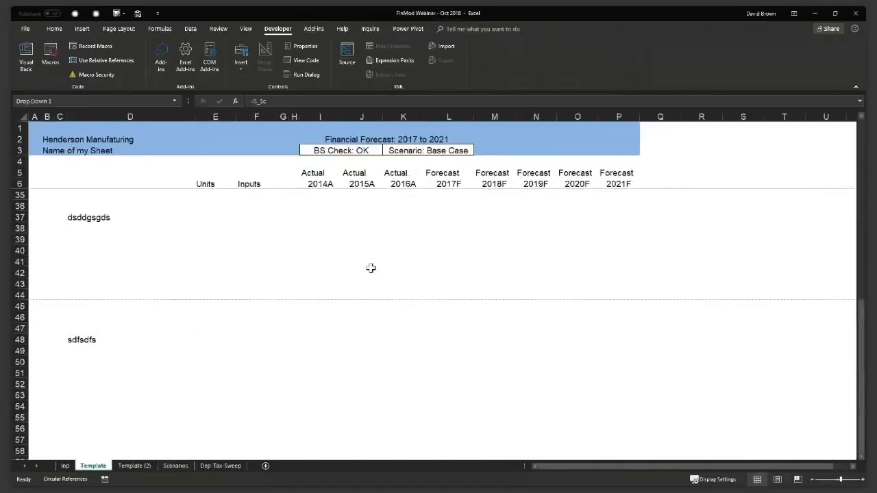
{"action": "left_click", "coordinate": [376, 260]}
{"action": "left_click", "coordinate": [451, 239]}
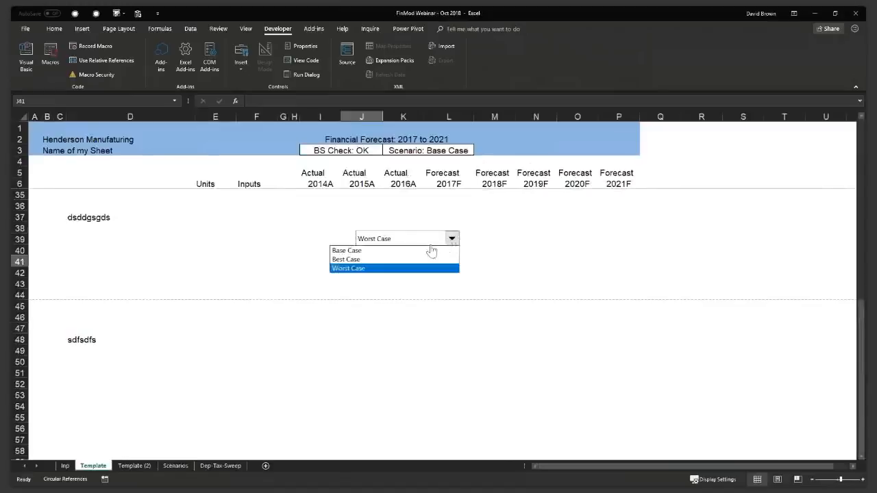
{"action": "left_click", "coordinate": [385, 267]}
Step: Replace the fixed scenario label in the Template sheet's cell K3 with a link to K3 of the Scenarios sheet
{"action": "left_click", "coordinate": [415, 149]}
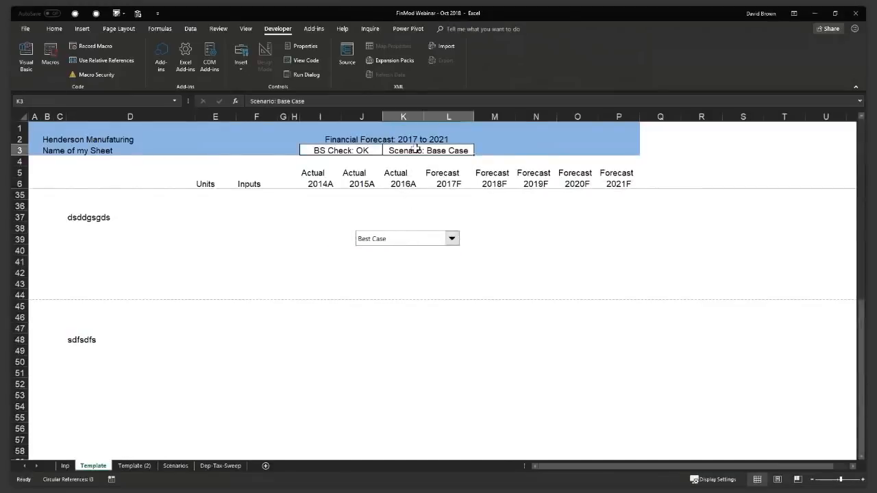
{"action": "type", "text": "="}
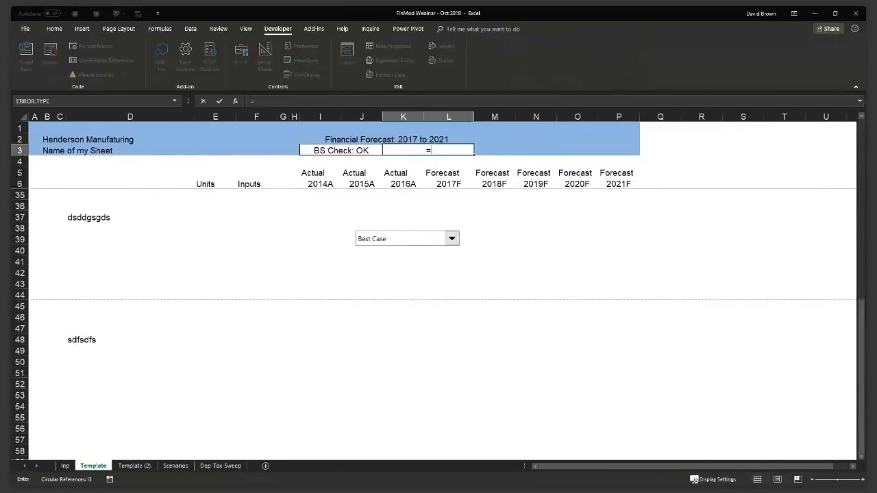
{"action": "left_click", "coordinate": [174, 467]}
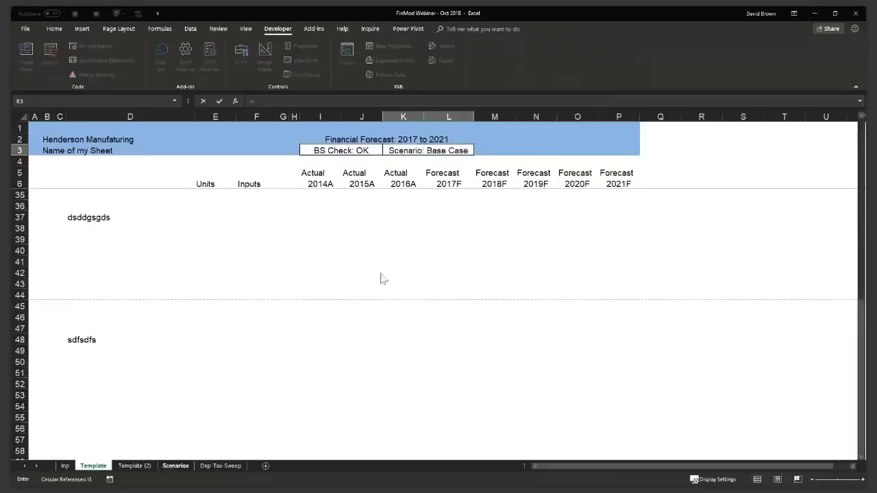
{"action": "left_click", "coordinate": [483, 156]}
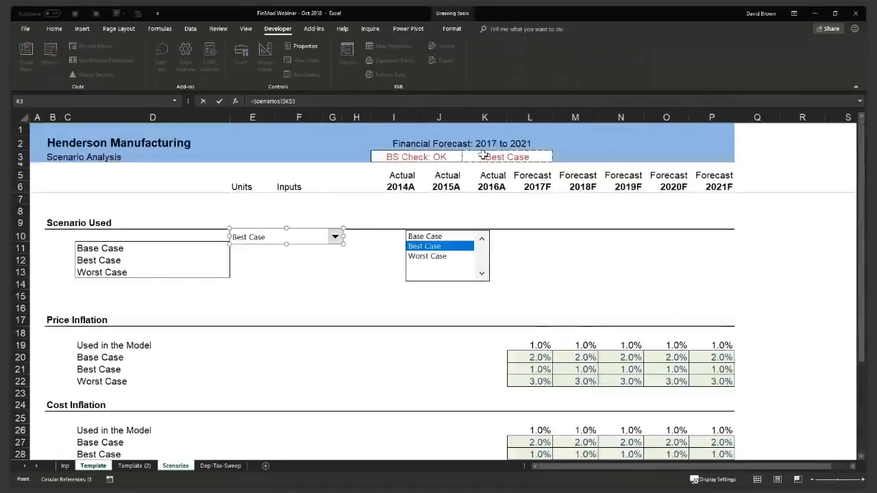
{"action": "key", "text": "Return"}
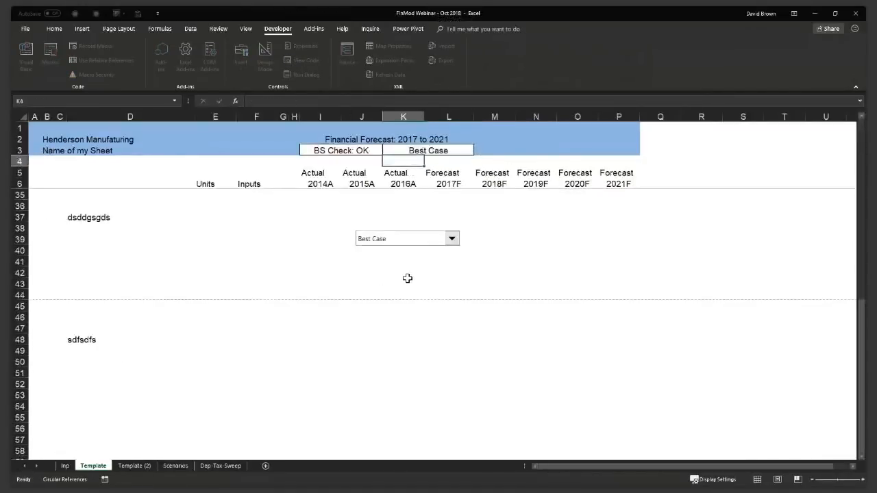
Step: Test the linked scenario header on the Template sheet by choosing Worst Case and then Base Case in the combo box
{"action": "left_click", "coordinate": [405, 281]}
{"action": "left_click", "coordinate": [451, 238]}
{"action": "left_click", "coordinate": [405, 269]}
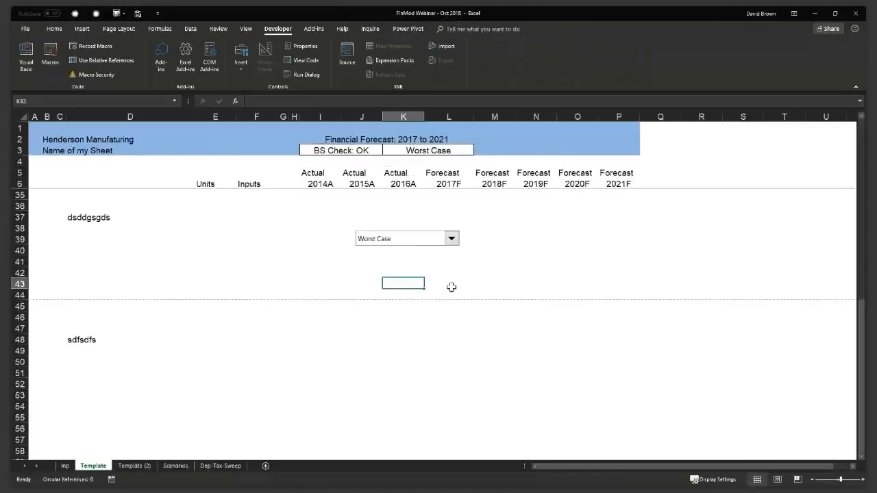
{"action": "left_click", "coordinate": [451, 238]}
{"action": "left_click", "coordinate": [384, 250]}
{"action": "left_click", "coordinate": [536, 261]}
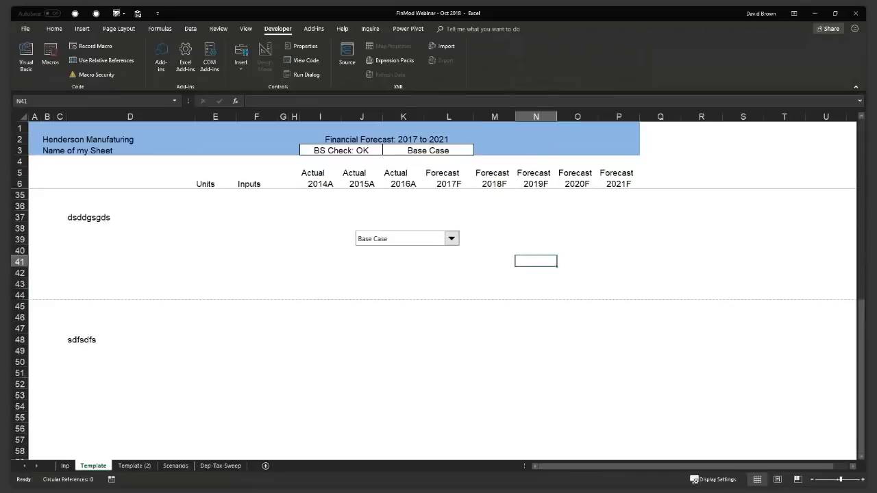
{"action": "left_click", "coordinate": [365, 272]}
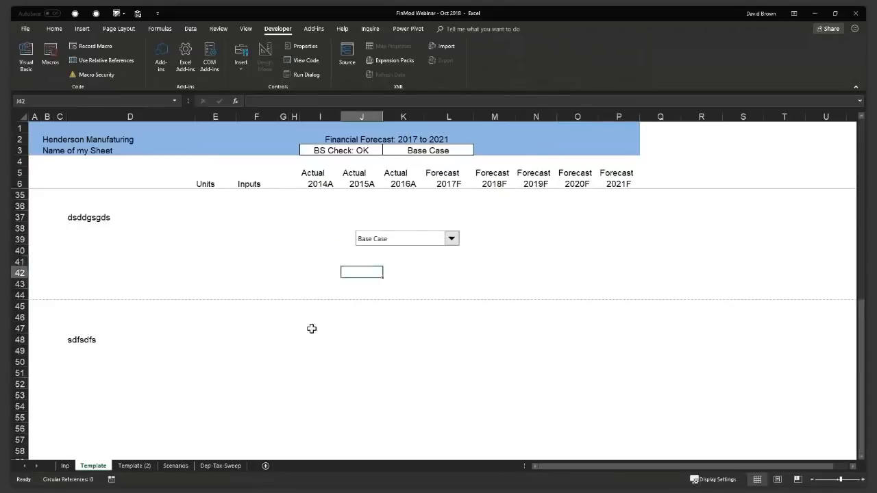
Step: On the Dep-Tax-Sweep sheet, collapse all outline groups and expand only the Capex & Depreciation Schedule
{"action": "left_click", "coordinate": [175, 466]}
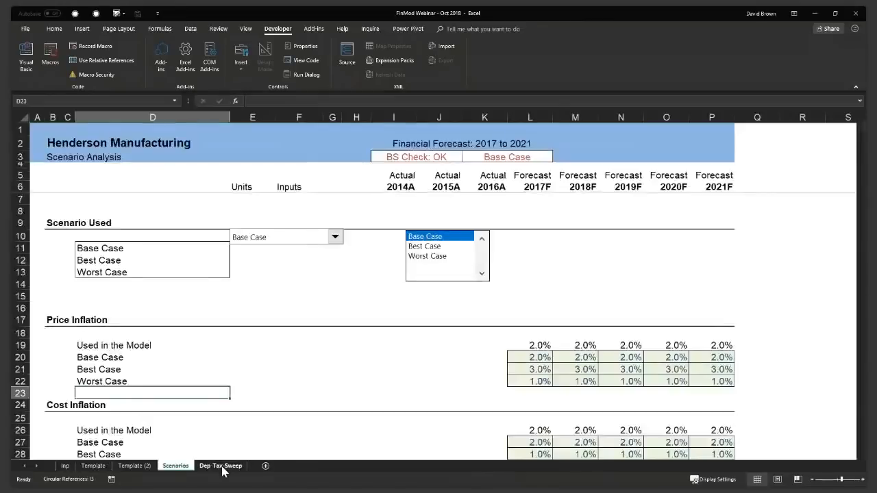
{"action": "left_click", "coordinate": [226, 466]}
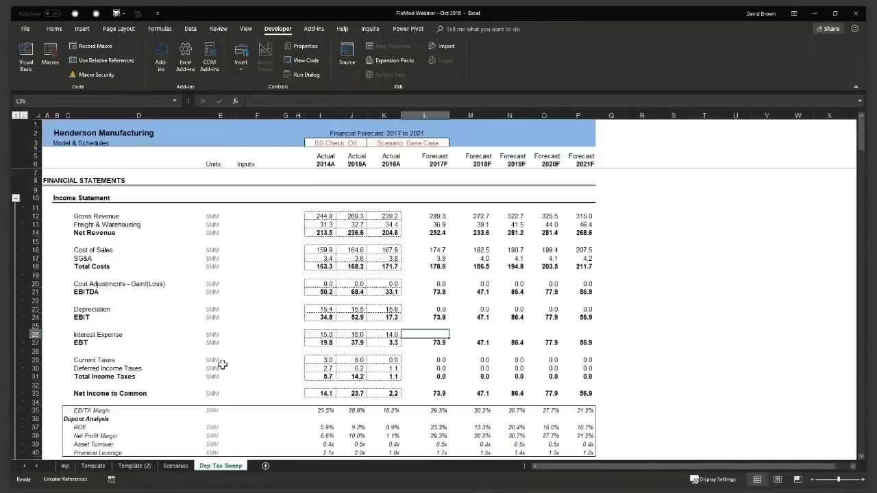
{"action": "left_click", "coordinate": [15, 115]}
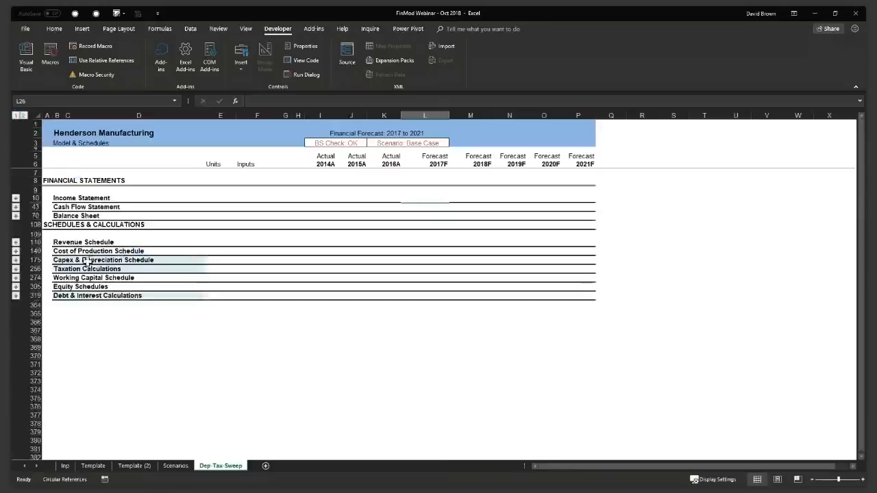
{"action": "left_click", "coordinate": [15, 259]}
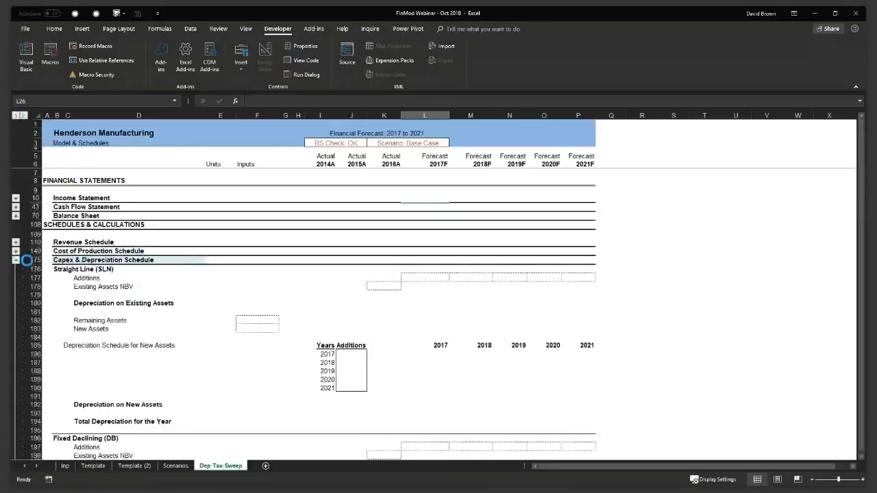
{"action": "scroll", "coordinate": [26, 260], "scroll_direction": "down", "scroll_amount": 3}
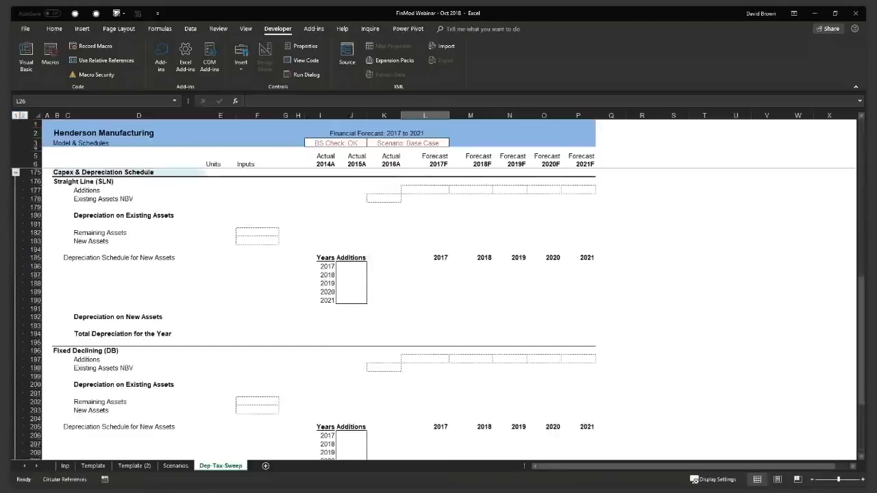
{"action": "key", "text": "alt+Tab"}
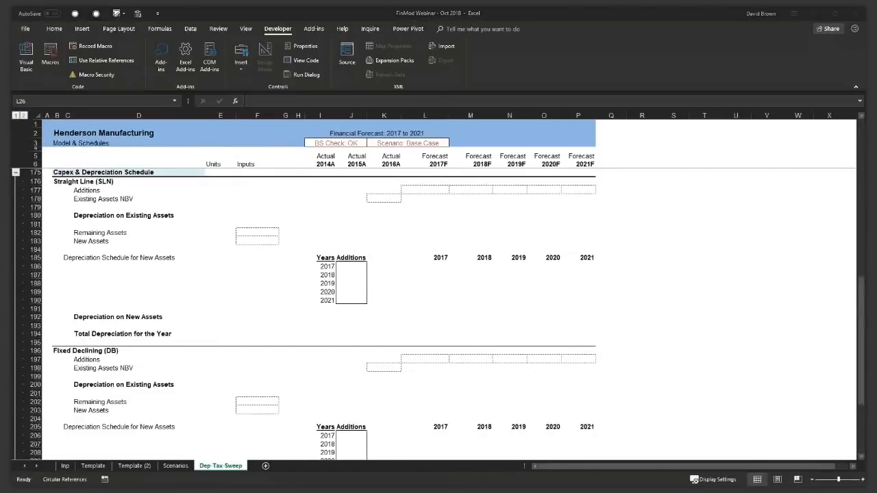
{"action": "key", "text": "alt+Tab"}
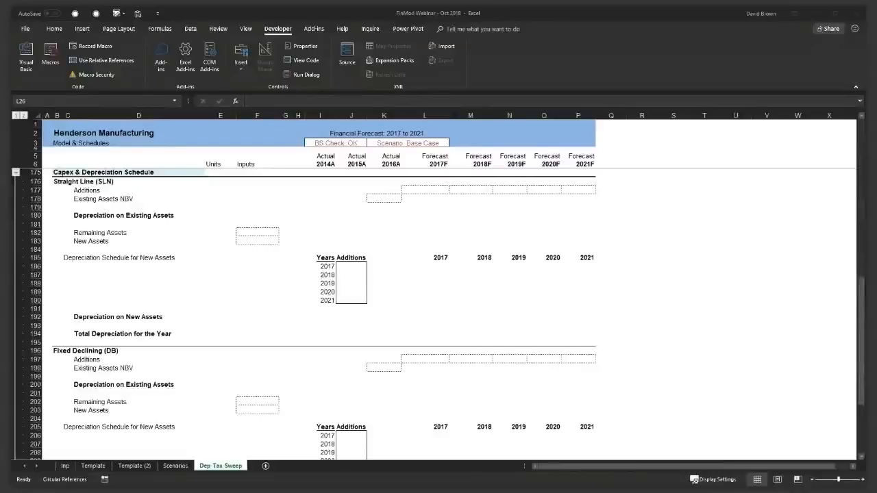
{"action": "key", "text": "alt+Tab"}
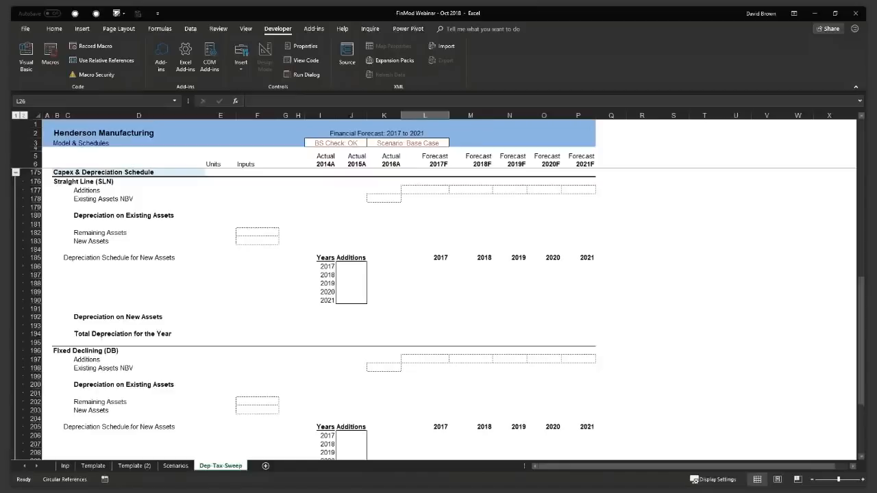
{"action": "key", "text": "alt+Tab"}
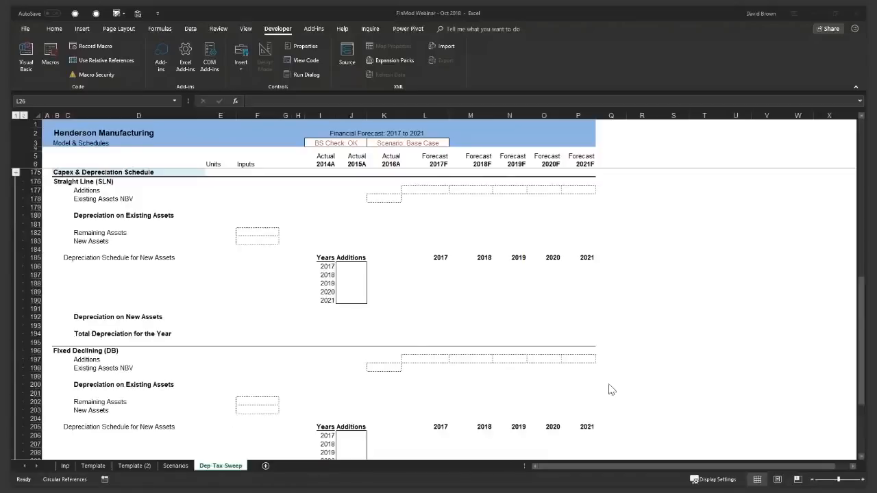
{"action": "key", "text": "alt+Tab"}
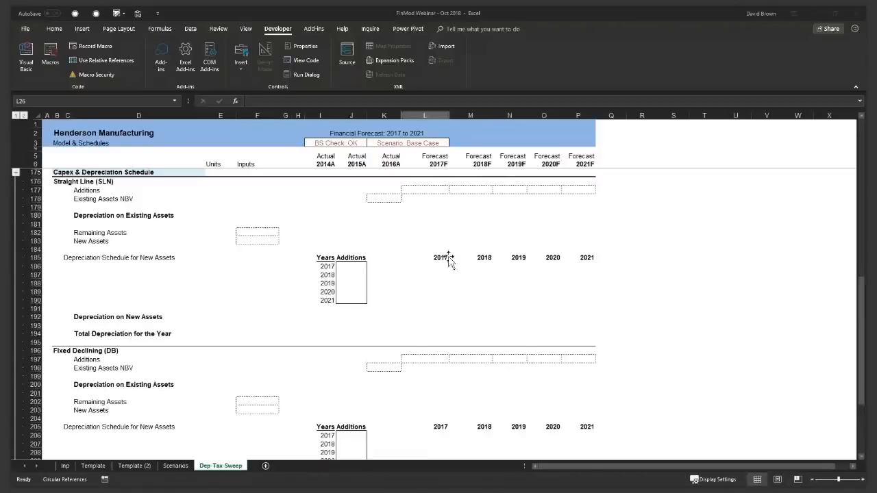
Step: Review the Straight Line section's Depreciation on Existing Assets, Remaining Assets and New Assets labels, and select the Remaining Assets input cell F182
{"action": "left_click", "coordinate": [438, 232]}
{"action": "left_click", "coordinate": [101, 216]}
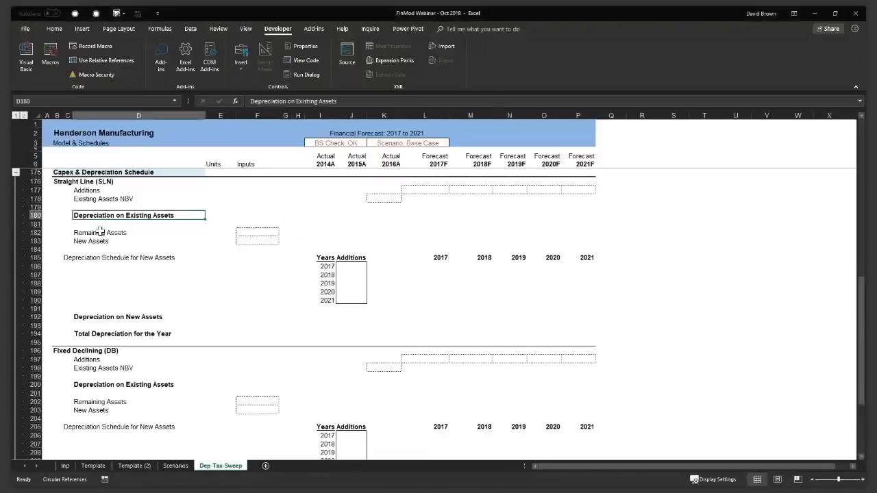
{"action": "left_click_drag", "start_coordinate": [96, 233], "coordinate": [97, 241]}
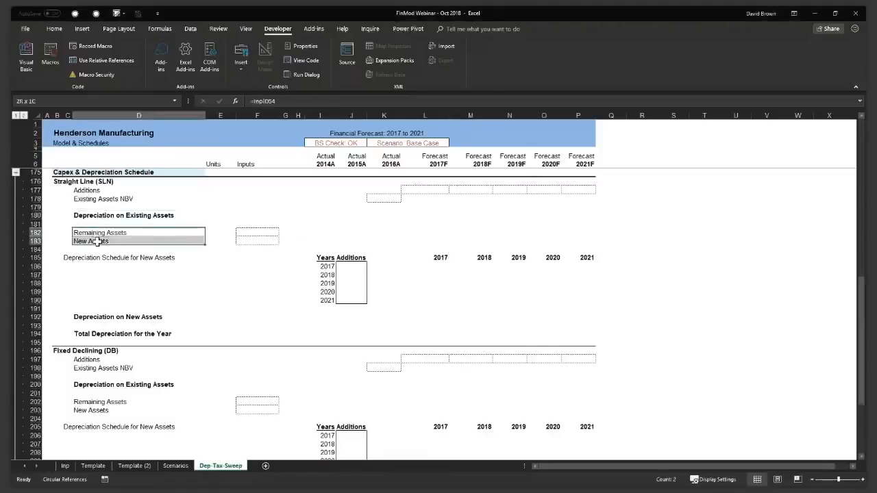
{"action": "left_click", "coordinate": [262, 232]}
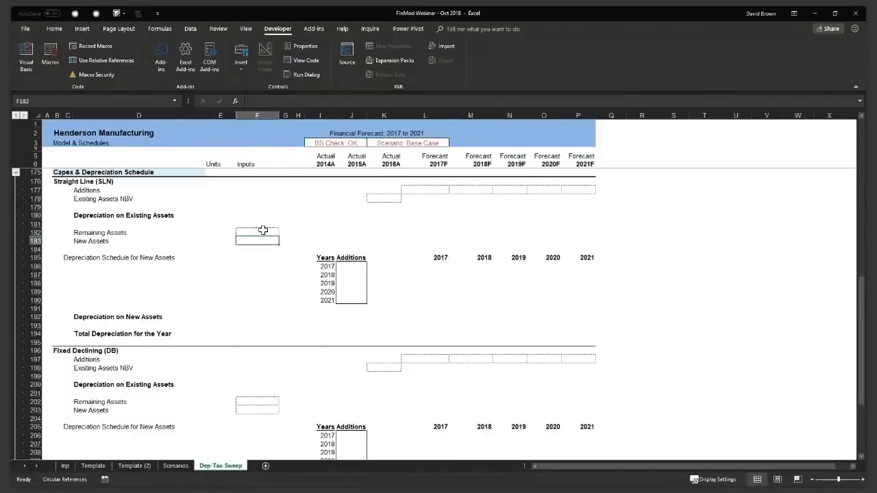
Step: Link the 2017F Additions cell L177 in the Straight Line section to cell L50 on the Inp sheet
{"action": "key", "text": "Up"}
{"action": "key", "text": "Up"}
{"action": "key", "text": "Up"}
{"action": "key", "text": "Up"}
{"action": "key", "text": "Up"}
{"action": "key", "text": "Up"}
{"action": "key", "text": "Up"}
{"action": "key", "text": "Up"}
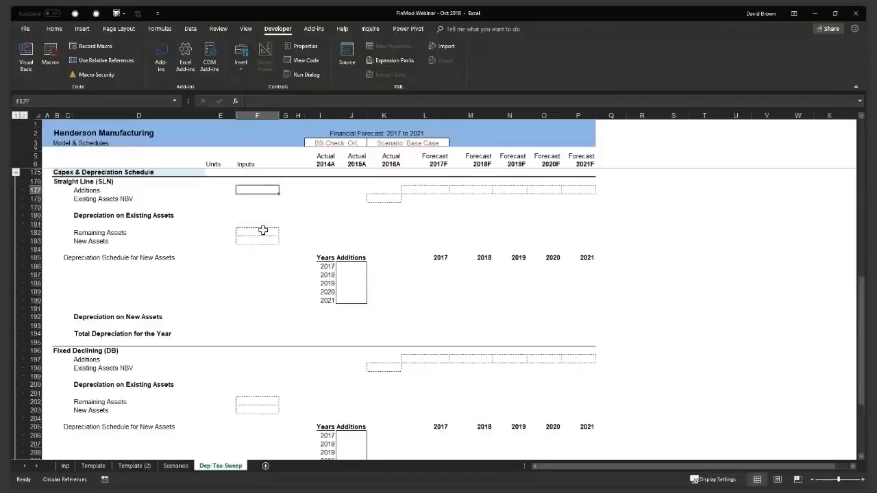
{"action": "key", "text": "Down"}
{"action": "key", "text": "Down"}
{"action": "key", "text": "Left"}
{"action": "key", "text": "Left"}
{"action": "key", "text": "Left"}
{"action": "key", "text": "Left"}
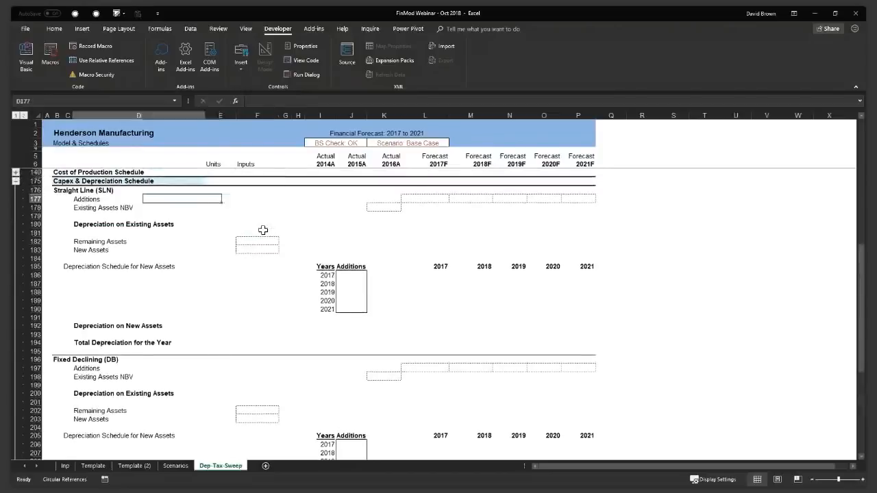
{"action": "key", "text": "Right"}
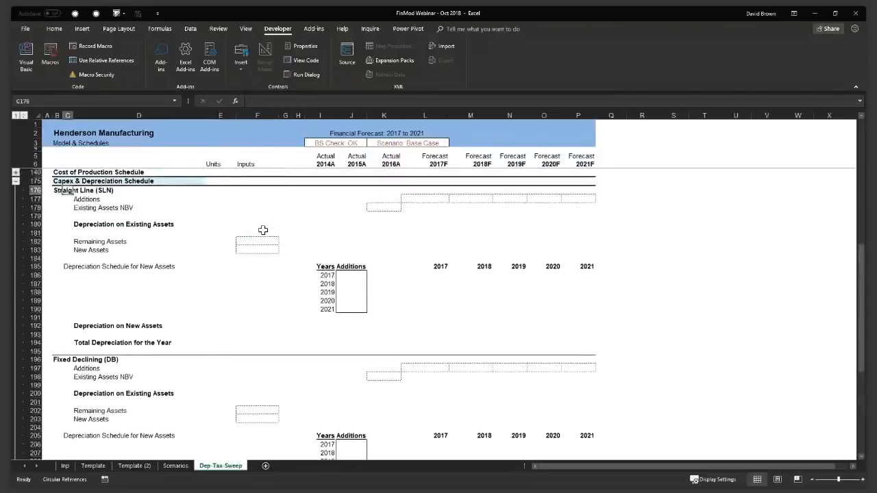
{"action": "key", "text": "Down"}
{"action": "key", "text": "Right"}
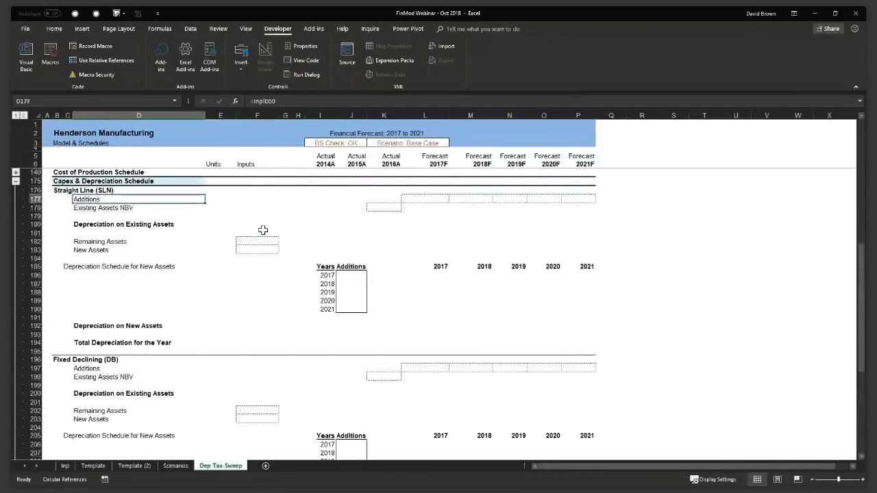
{"action": "key", "text": "Right"}
{"action": "key", "text": "Right"}
{"action": "key", "text": "Right"}
{"action": "key", "text": "Right"}
{"action": "key", "text": "Right"}
{"action": "key", "text": "Right"}
{"action": "key", "text": "Right"}
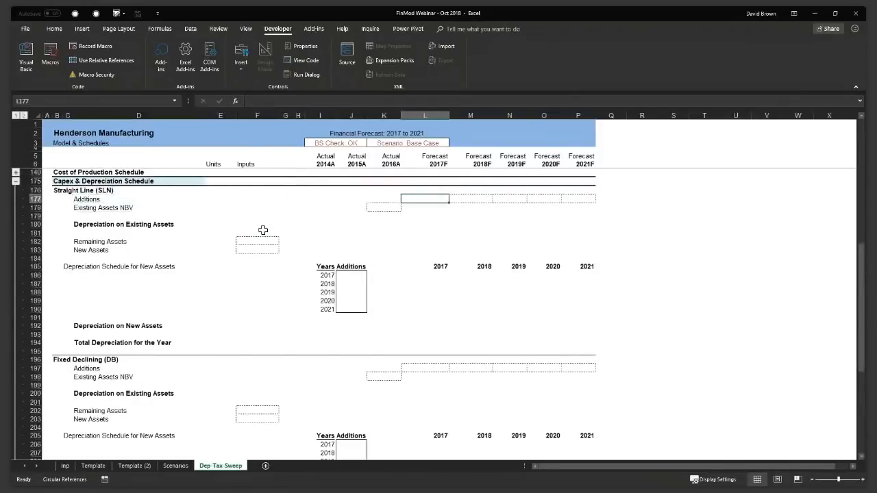
{"action": "type", "text": "="}
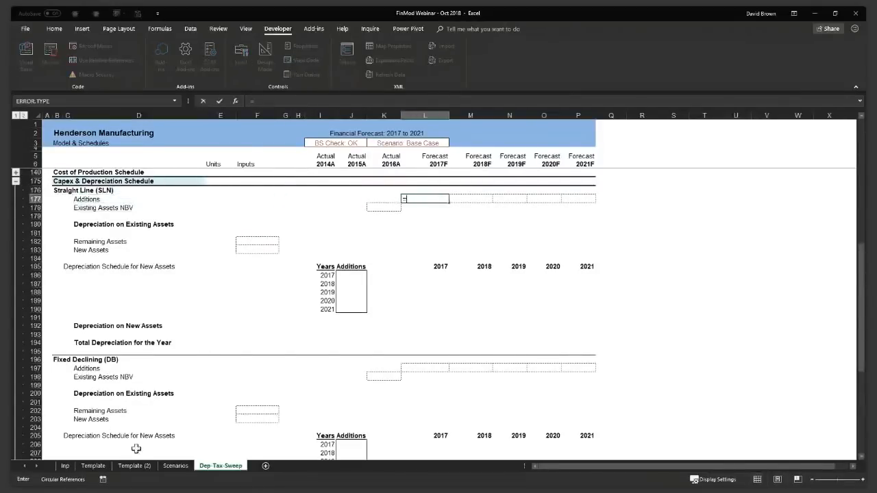
{"action": "left_click", "coordinate": [66, 467]}
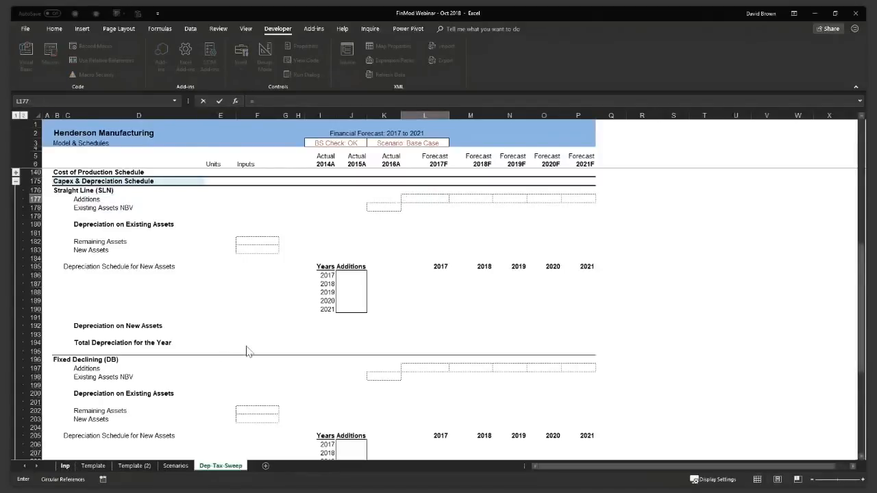
{"action": "scroll", "coordinate": [259, 384], "scroll_direction": "down", "scroll_amount": 7}
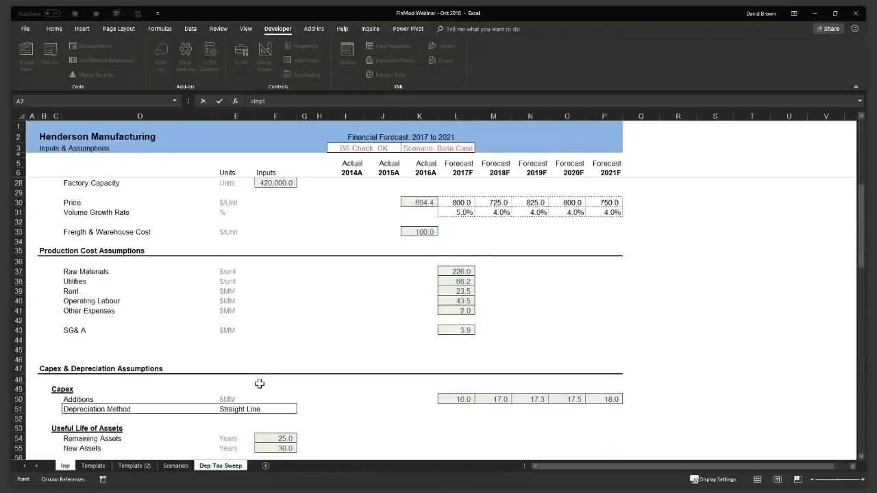
{"action": "scroll", "coordinate": [259, 383], "scroll_direction": "down", "scroll_amount": 4}
{"action": "left_click", "coordinate": [456, 281]}
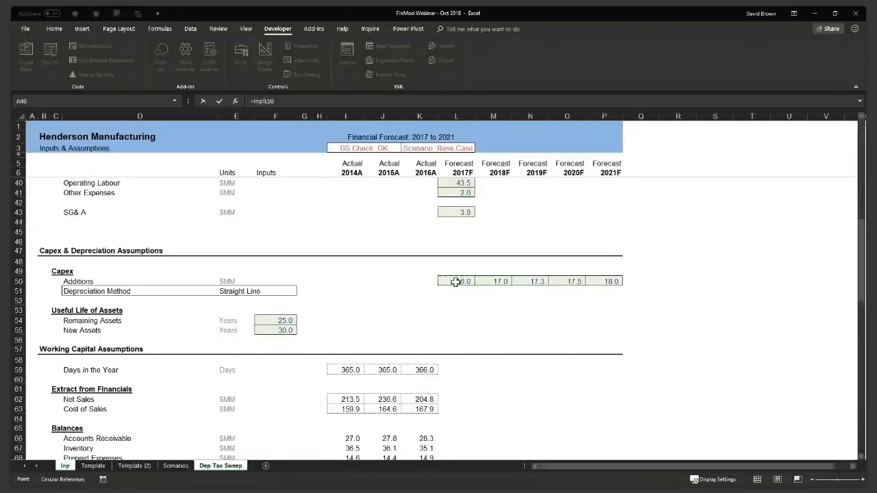
{"action": "key", "text": "Return"}
Step: Fill the 2017F Additions formula across the remaining forecast years through 2021F in row 177
{"action": "key", "text": "Up"}
{"action": "key", "text": "shift+Right"}
{"action": "key", "text": "shift+Right"}
{"action": "key", "text": "shift+Right"}
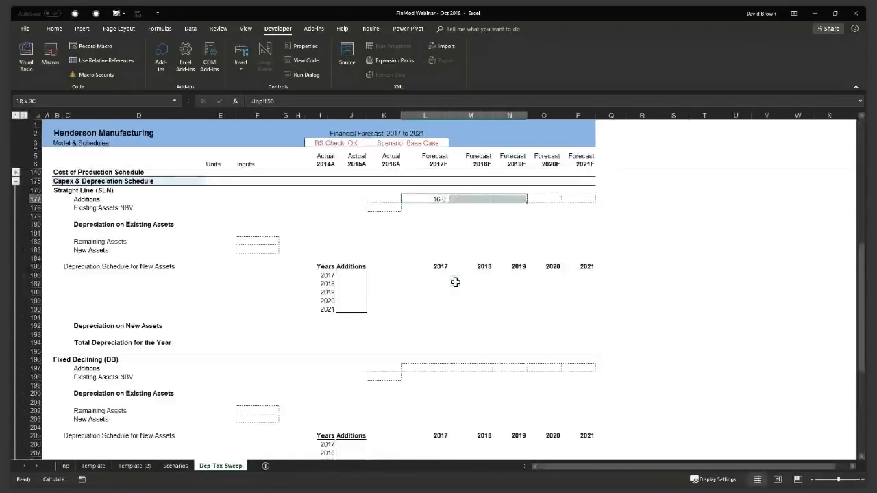
{"action": "key", "text": "shift+Right"}
{"action": "key", "text": "ctrl+r"}
{"action": "key", "text": "Down"}
{"action": "key", "text": "Left"}
{"action": "type", "text": "="}
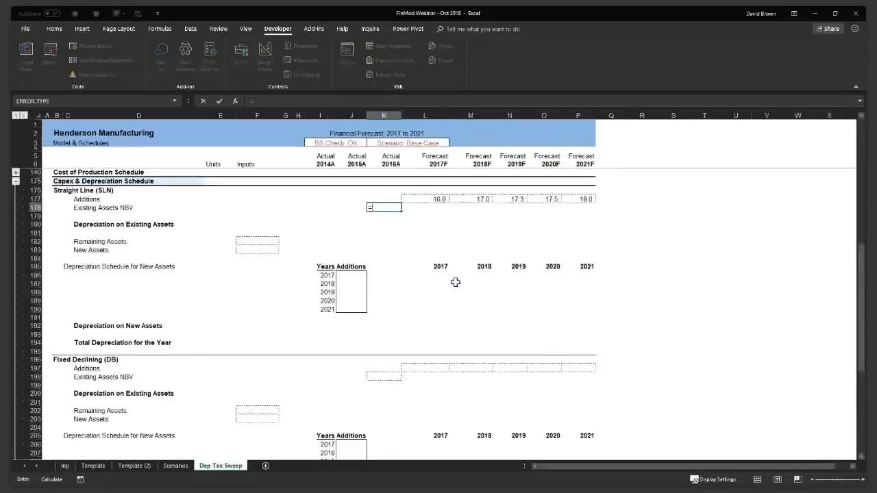
{"action": "left_click", "coordinate": [65, 466]}
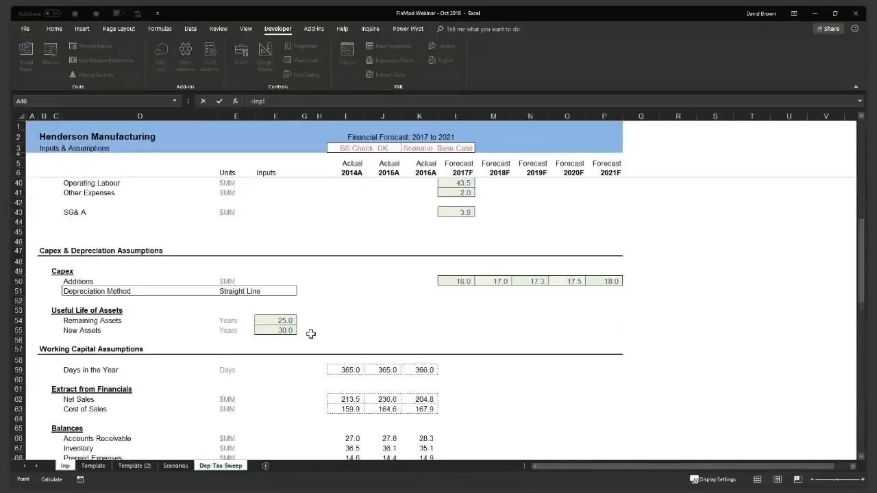
{"action": "scroll", "coordinate": [310, 333], "scroll_direction": "down", "scroll_amount": 1}
{"action": "scroll", "coordinate": [311, 334], "scroll_direction": "up", "scroll_amount": 2}
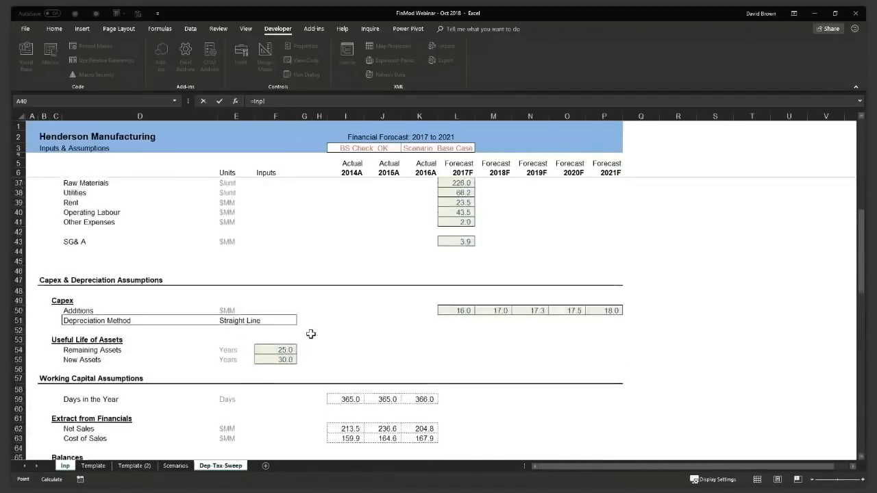
{"action": "scroll", "coordinate": [310, 334], "scroll_direction": "up", "scroll_amount": 1}
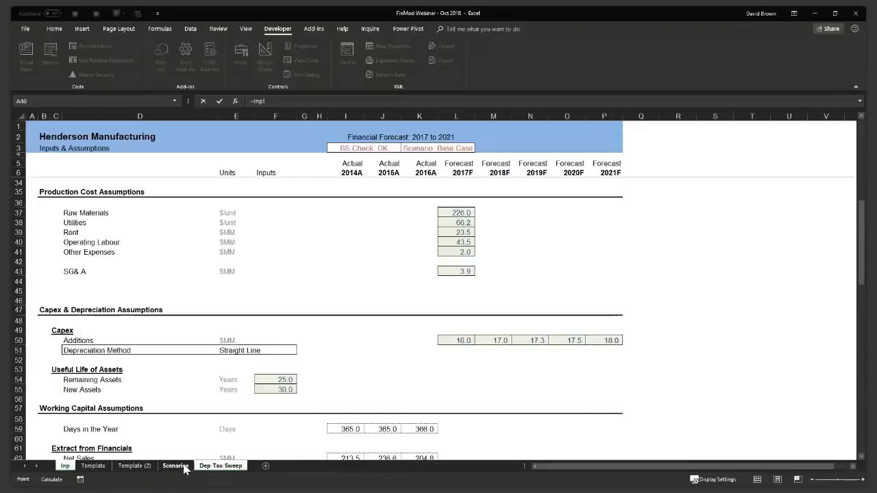
{"action": "key", "text": "Escape"}
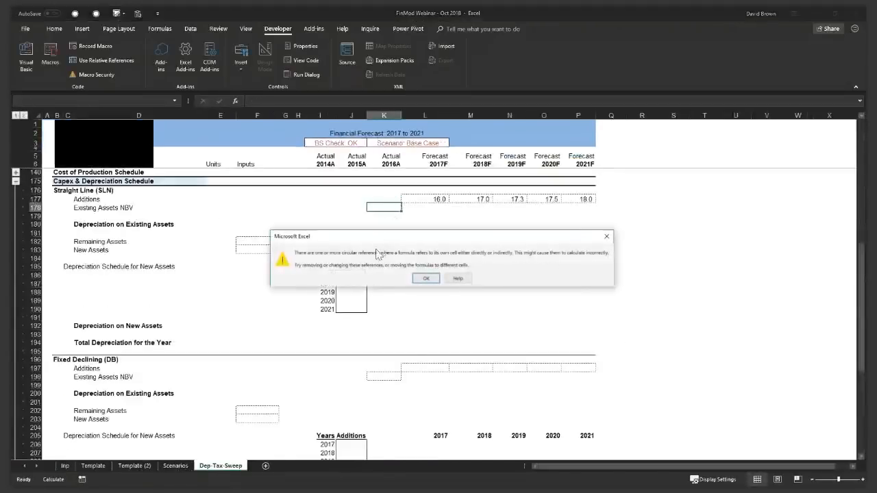
{"action": "left_click", "coordinate": [425, 278]}
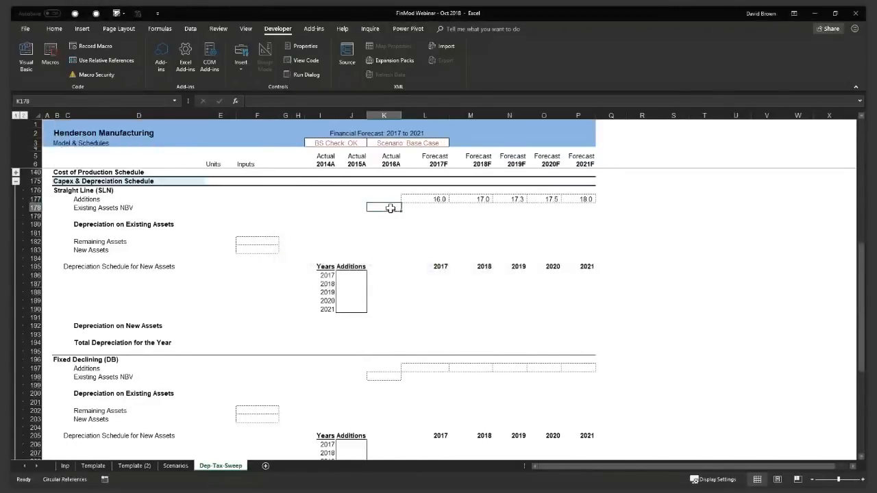
Step: Enter 390 as the 2016A Existing Assets NBV in the Straight Line section
{"action": "type", "text": "2"}
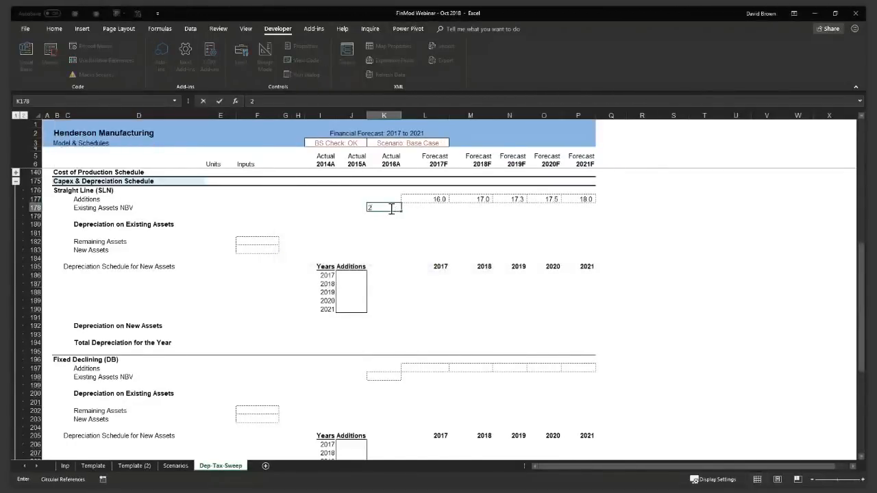
{"action": "type", "text": "390"}
{"action": "left_click", "coordinate": [415, 208]}
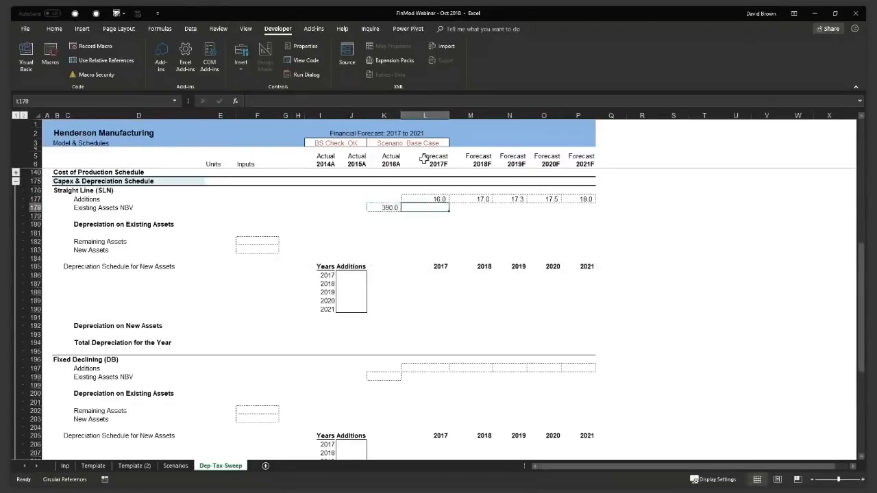
{"action": "left_click_drag", "start_coordinate": [395, 193], "coordinate": [586, 207]}
{"action": "left_click", "coordinate": [397, 249]}
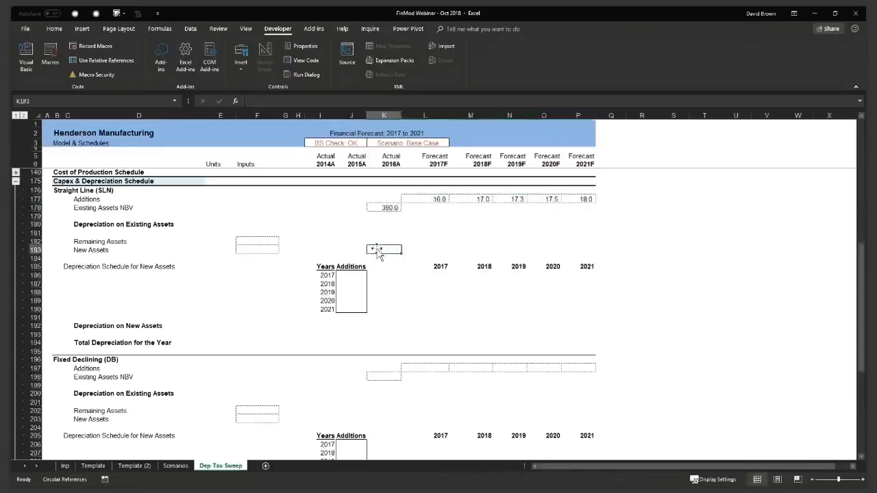
{"action": "left_click", "coordinate": [429, 267]}
{"action": "left_click_drag", "start_coordinate": [348, 276], "coordinate": [351, 313]}
{"action": "left_click_drag", "start_coordinate": [434, 199], "coordinate": [577, 200]}
Step: Enter the array formula =TRANSPOSE(L177:P177) in J186:J190, the Additions column of the Straight Line new-asset depreciation schedule
{"action": "left_click_drag", "start_coordinate": [348, 276], "coordinate": [350, 305]}
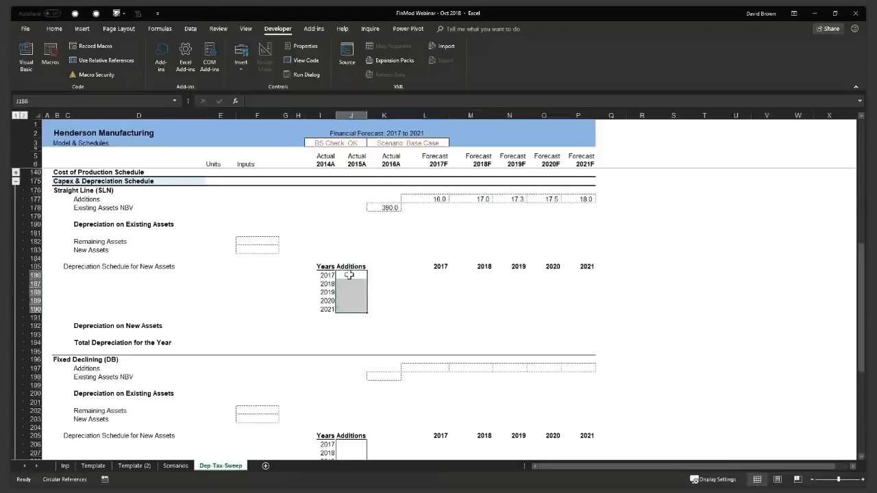
{"action": "type", "text": "="}
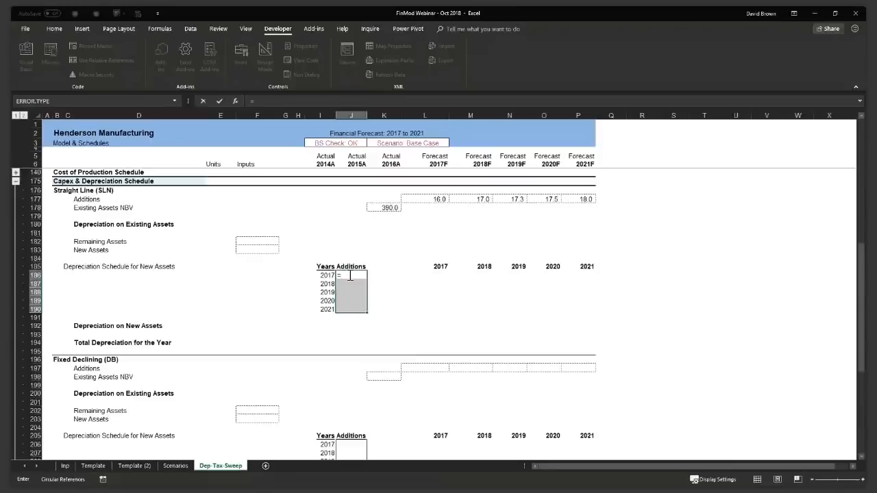
{"action": "type", "text": "tran"}
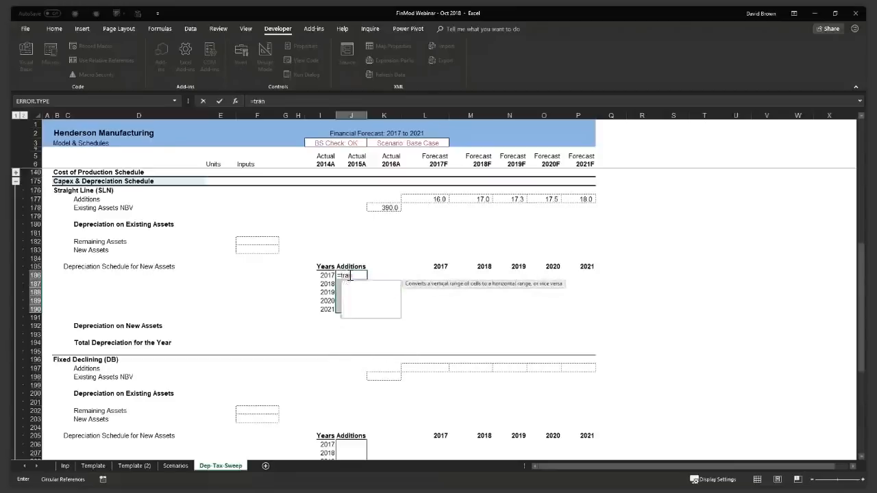
{"action": "key", "text": "Tab"}
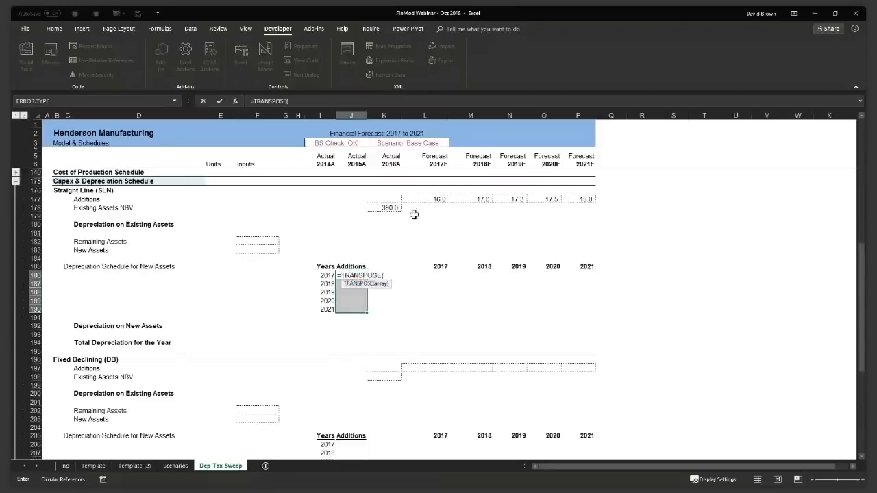
{"action": "left_click_drag", "start_coordinate": [430, 198], "coordinate": [569, 198]}
{"action": "type", "text": ")"}
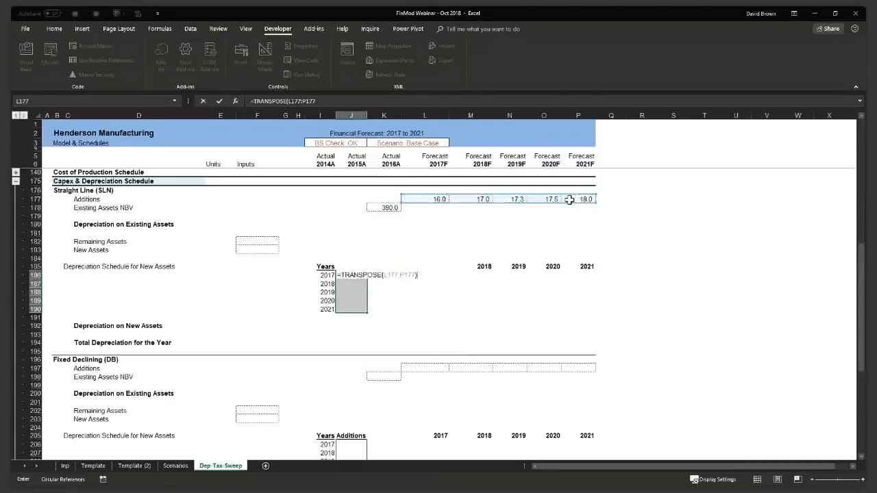
{"action": "key", "text": "ctrl+shift+Return"}
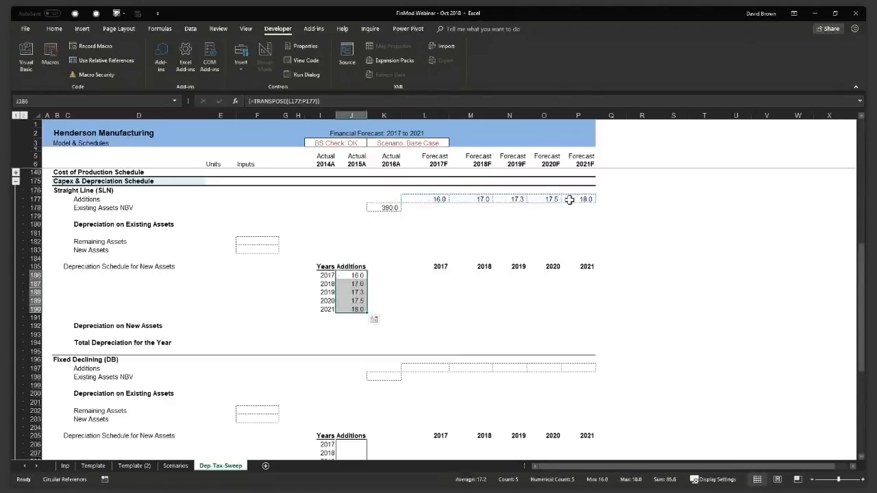
Step: Try to delete individual cells inside the transposed Additions array
{"action": "key", "text": "Down"}
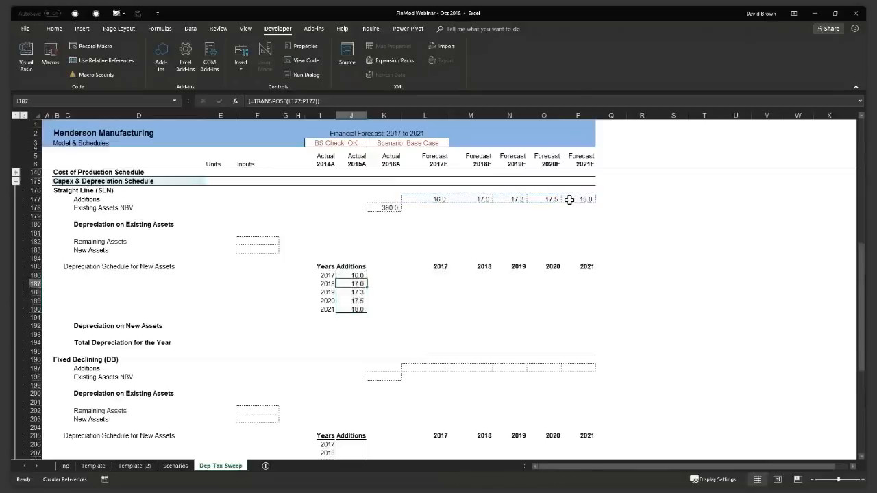
{"action": "key", "text": "Delete"}
{"action": "key", "text": "Return"}
{"action": "key", "text": "Down"}
{"action": "key", "text": "Delete"}
{"action": "key", "text": "Return"}
{"action": "key", "text": "Up"}
{"action": "key", "text": "Up"}
{"action": "key", "text": "Up"}
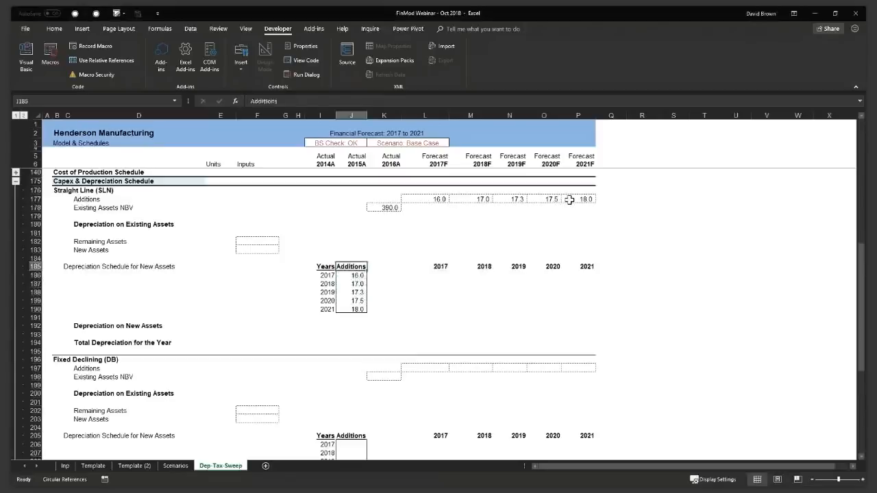
{"action": "key", "text": "Right"}
{"action": "key", "text": "Down"}
{"action": "key", "text": "Right"}
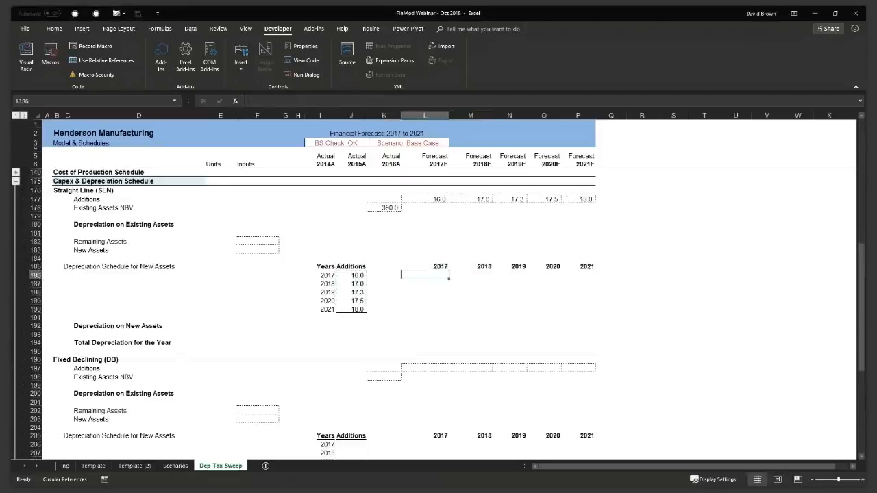
{"action": "key", "text": "alt+Tab"}
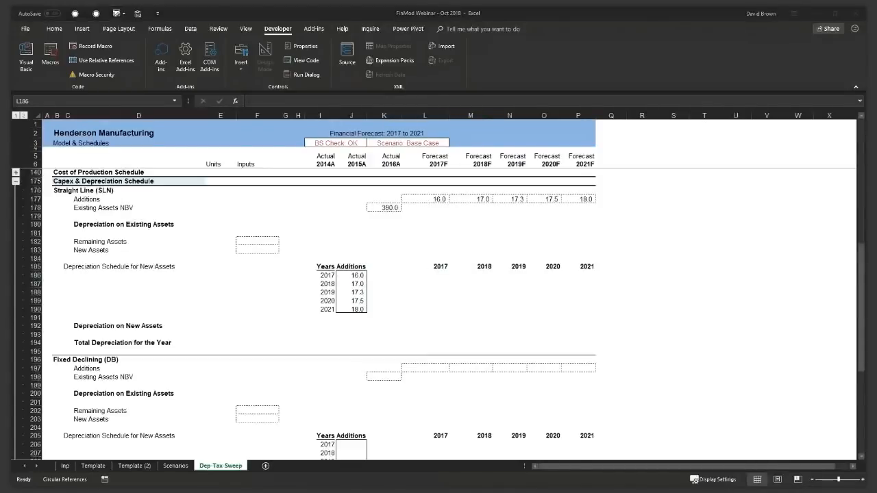
{"action": "left_click", "coordinate": [443, 276]}
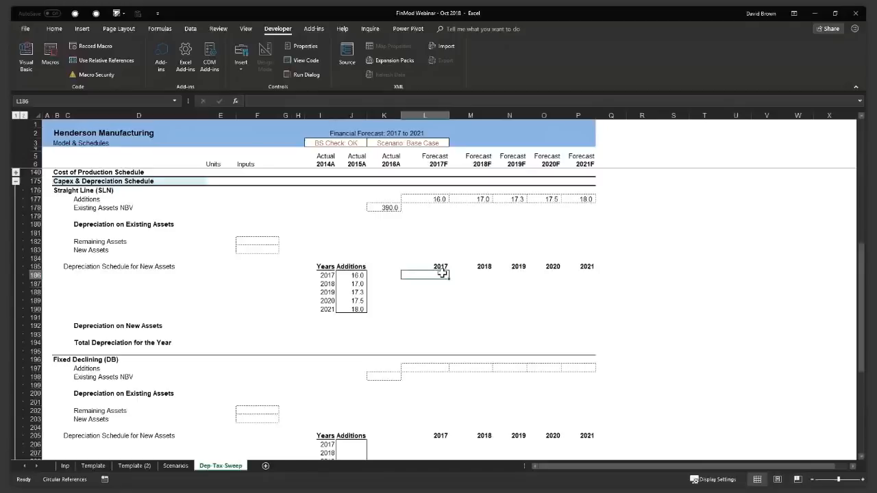
{"action": "key", "text": "Down"}
{"action": "key", "text": "Up"}
{"action": "key", "text": "shift+Down"}
{"action": "key", "text": "shift+Down"}
{"action": "key", "text": "shift+Down"}
{"action": "key", "text": "shift+Down"}
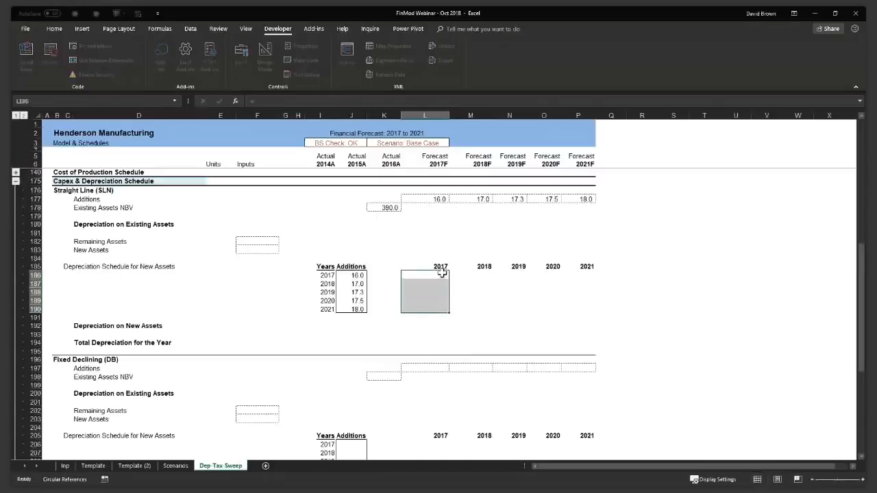
{"action": "left_click", "coordinate": [442, 273]}
{"action": "type", "text": "="}
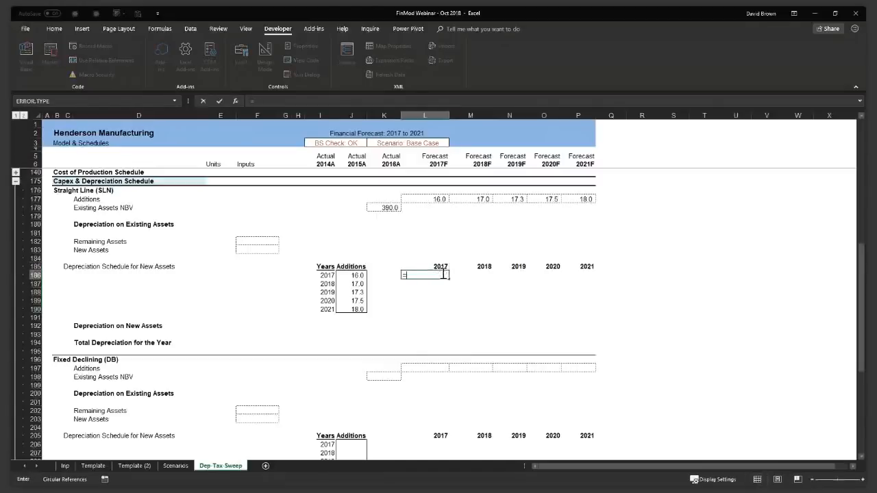
{"action": "key", "text": "Escape"}
Step: Link the Straight Line Remaining Assets life in F182 to Inp!F54 and fill the link down to New Assets in F183
{"action": "key", "text": "Up"}
{"action": "key", "text": "Up"}
{"action": "key", "text": "Up"}
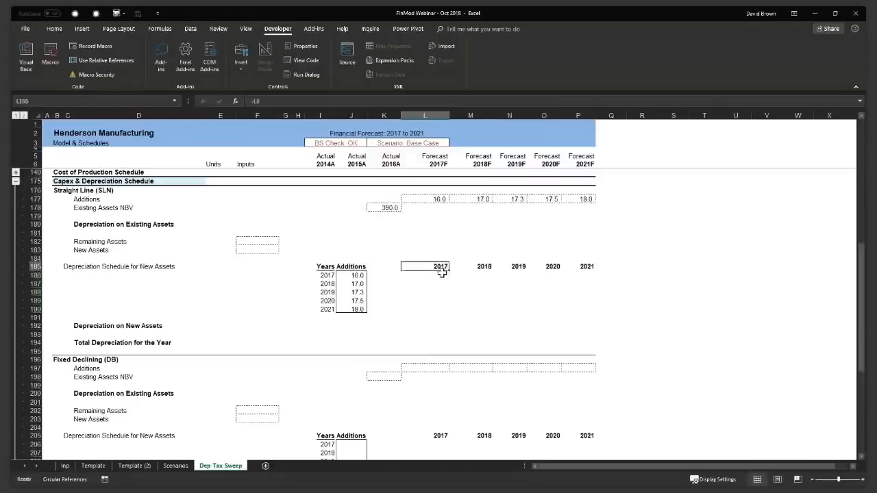
{"action": "key", "text": "Left"}
{"action": "key", "text": "Left"}
{"action": "key", "text": "Left"}
{"action": "key", "text": "Left"}
{"action": "key", "text": "Left"}
{"action": "key", "text": "Left"}
{"action": "key", "text": "Up"}
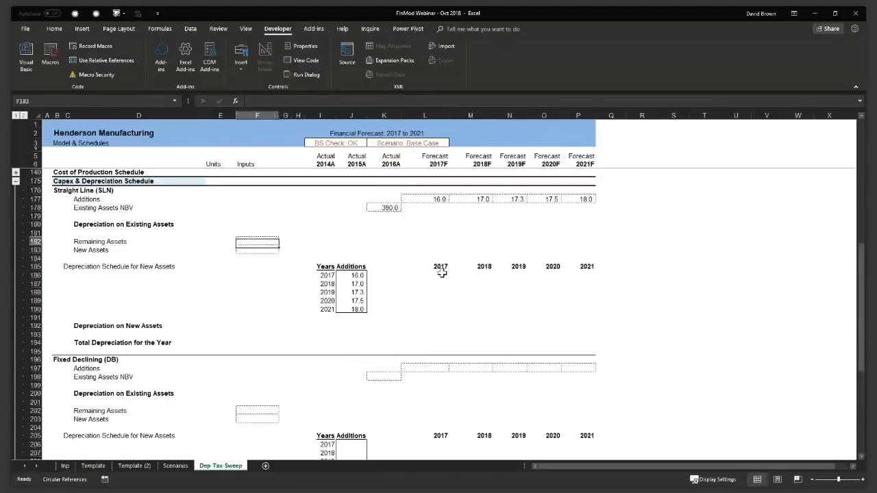
{"action": "type", "text": "="}
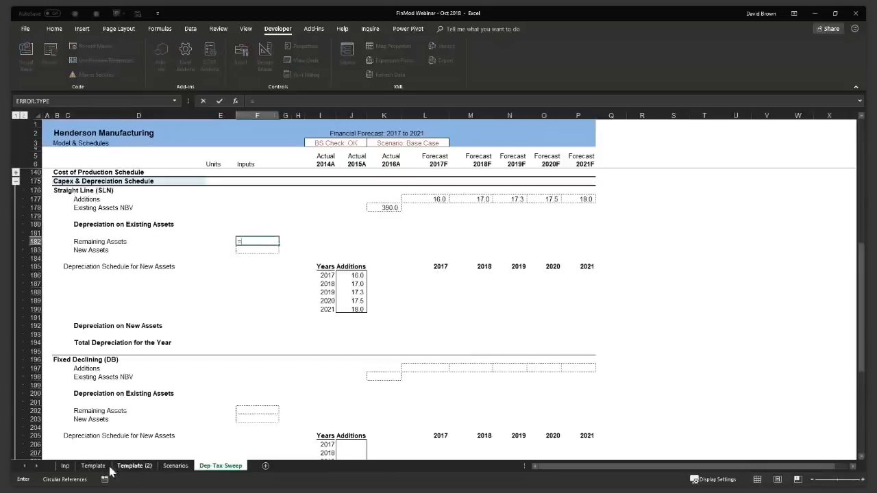
{"action": "left_click", "coordinate": [67, 466]}
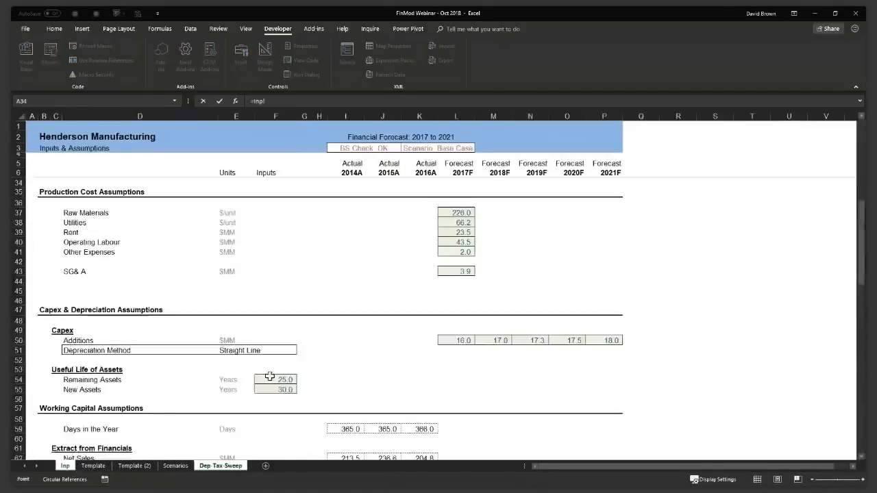
{"action": "left_click", "coordinate": [279, 381]}
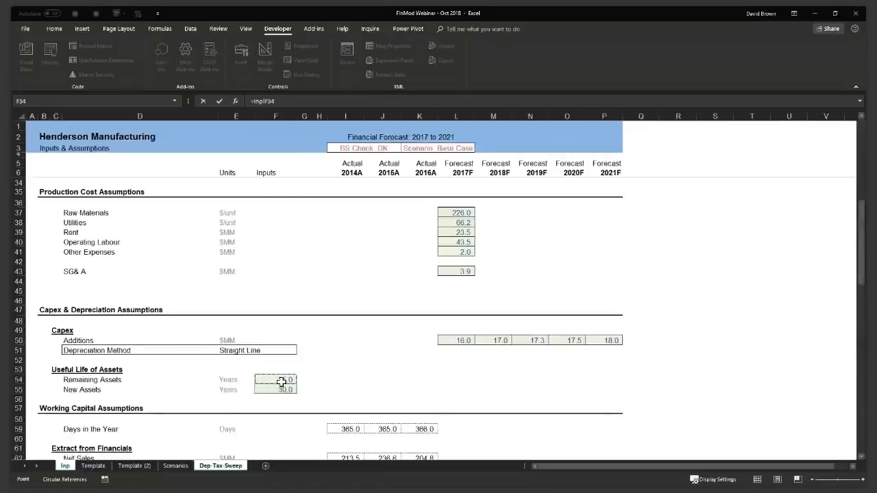
{"action": "key", "text": "Return"}
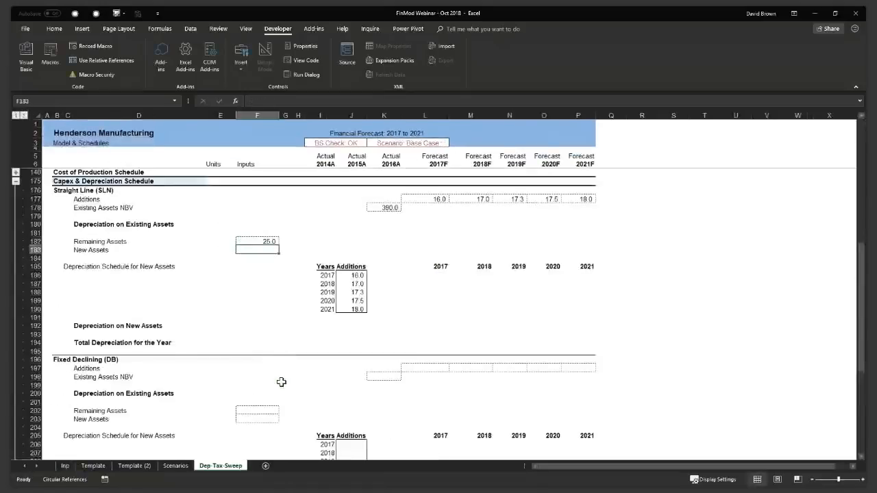
{"action": "key", "text": "ctrl+d"}
{"action": "key", "text": "Down"}
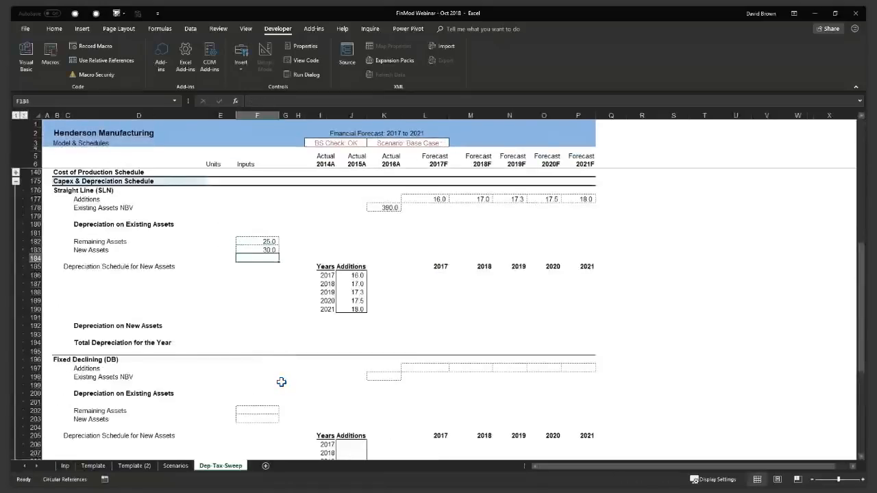
Step: Enter =J186/F183 in L186 to compute the 2017 depreciation on the 2017 additions in the new-asset schedule
{"action": "key", "text": "Up"}
{"action": "key", "text": "Right"}
{"action": "key", "text": "Right"}
{"action": "key", "text": "Right"}
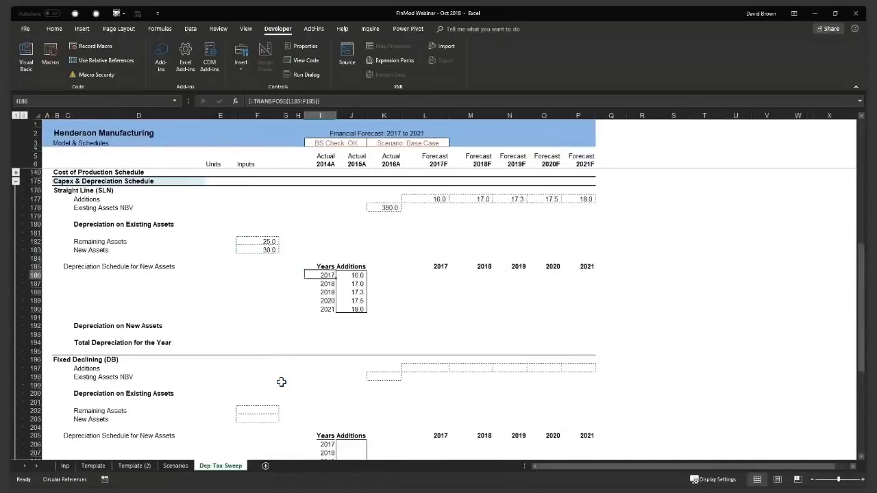
{"action": "key", "text": "Left"}
{"action": "key", "text": "Left"}
{"action": "key", "text": "Right"}
{"action": "key", "text": "Right"}
{"action": "key", "text": "Right"}
{"action": "key", "text": "Right"}
{"action": "key", "text": "Right"}
{"action": "key", "text": "Right"}
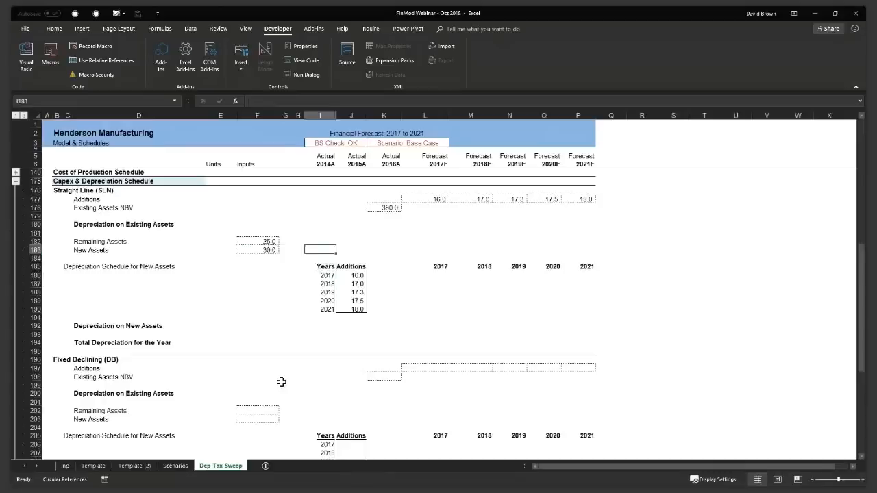
{"action": "key", "text": "Down"}
{"action": "key", "text": "Down"}
{"action": "key", "text": "Down"}
{"action": "key", "text": "Left"}
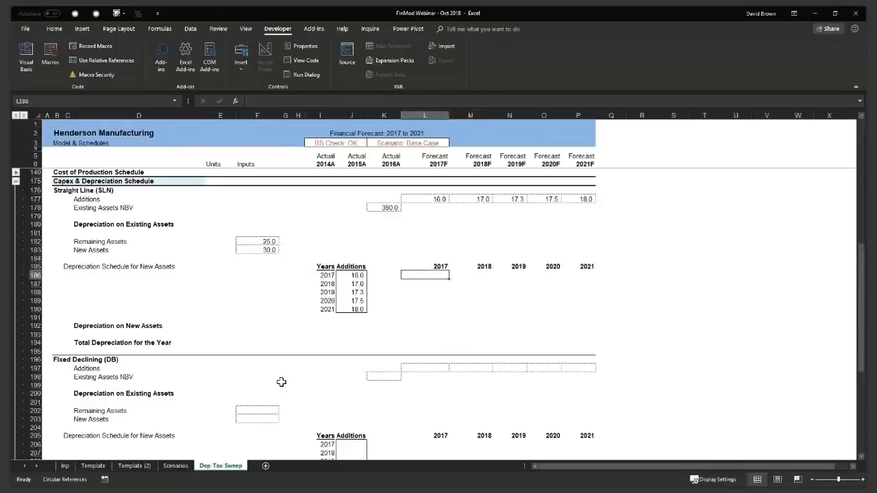
{"action": "type", "text": "="}
{"action": "key", "text": "Left"}
{"action": "key", "text": "Left"}
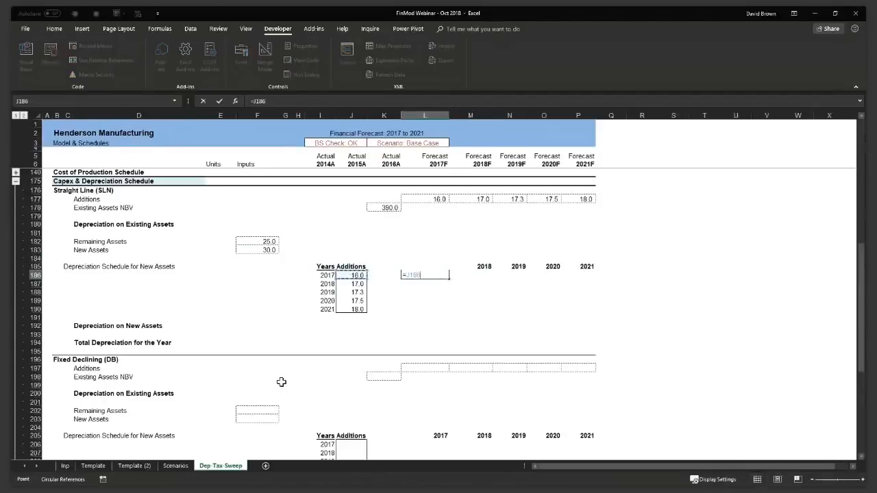
{"action": "type", "text": "/"}
{"action": "key", "text": "Left"}
{"action": "key", "text": "Left"}
{"action": "key", "text": "Left"}
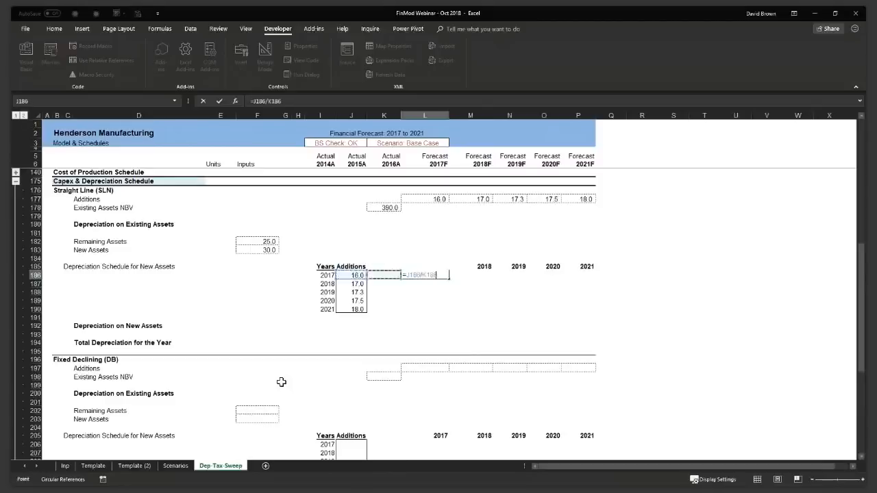
{"action": "key", "text": "Left"}
{"action": "key", "text": "Up"}
{"action": "key", "text": "Up"}
{"action": "key", "text": "Up"}
{"action": "key", "text": "Left"}
{"action": "key", "text": "ctrl+Return"}
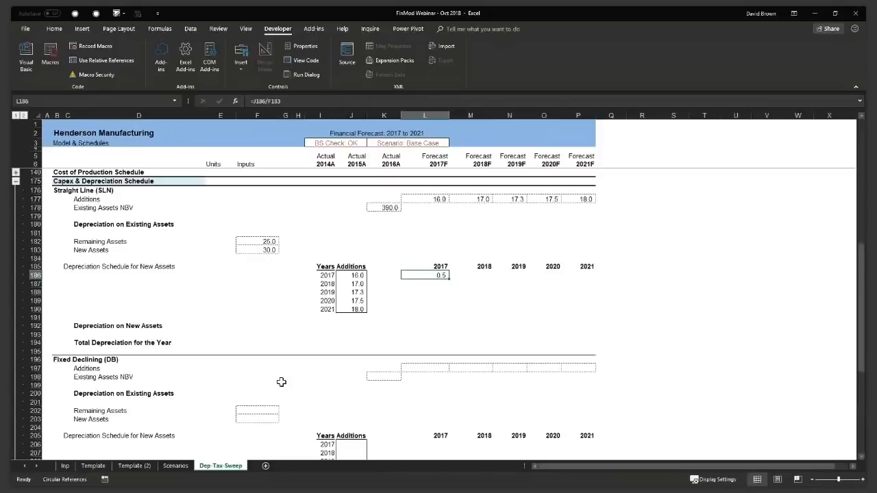
{"action": "key", "text": "F2"}
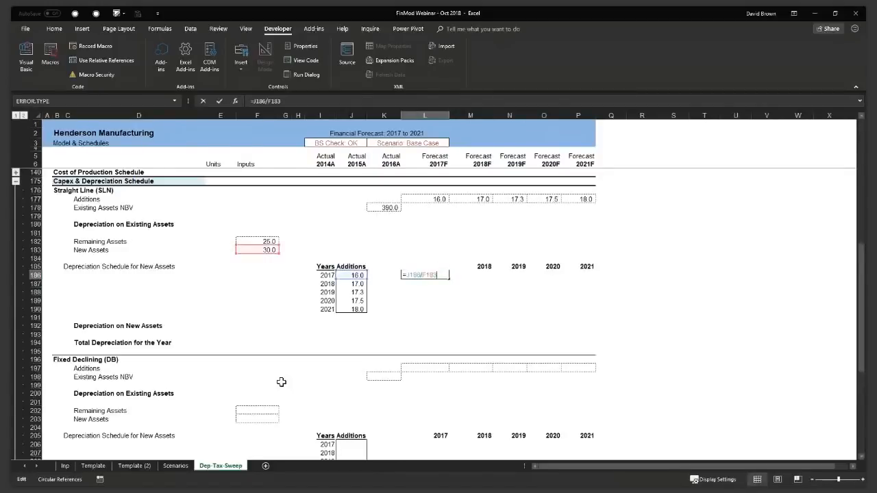
{"action": "key", "text": "F4"}
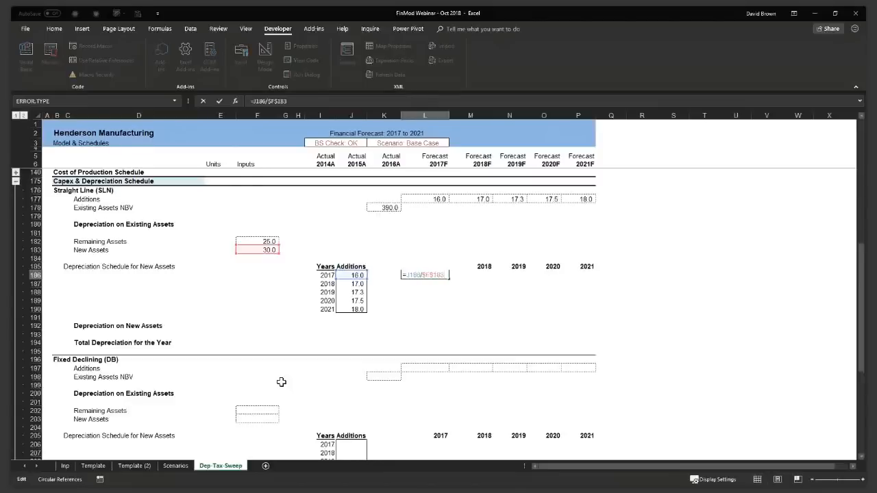
{"action": "type", "text": "="}
{"action": "left_click", "coordinate": [463, 309]}
{"action": "key", "text": "Escape"}
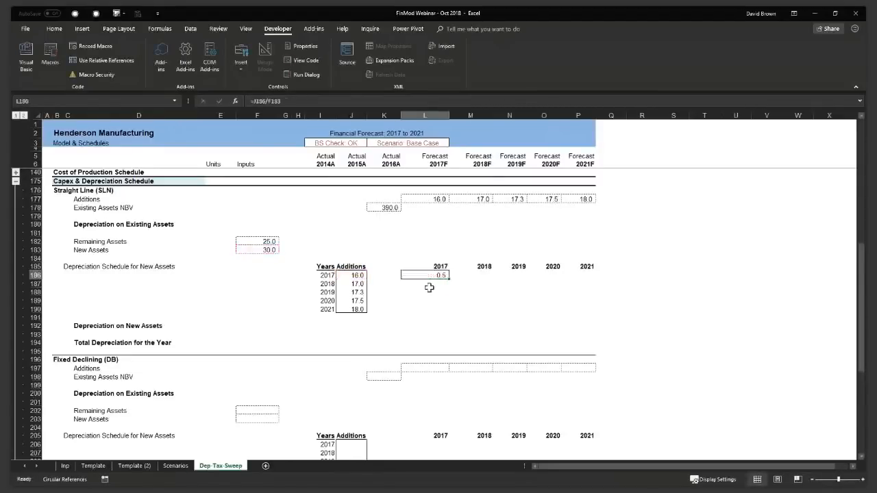
Step: Lock the references in the L186 depreciation formula so that it reads =$J186/$F$183
{"action": "key", "text": "F2"}
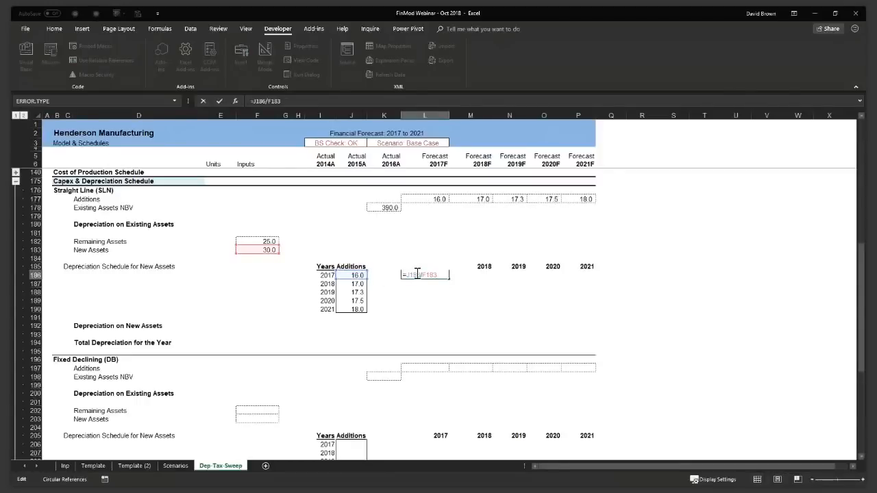
{"action": "double_click", "coordinate": [417, 274]}
{"action": "key", "text": "F4"}
{"action": "left_click", "coordinate": [444, 274]}
{"action": "double_click", "coordinate": [438, 275]}
{"action": "key", "text": "F4"}
{"action": "key", "text": "ctrl+Return"}
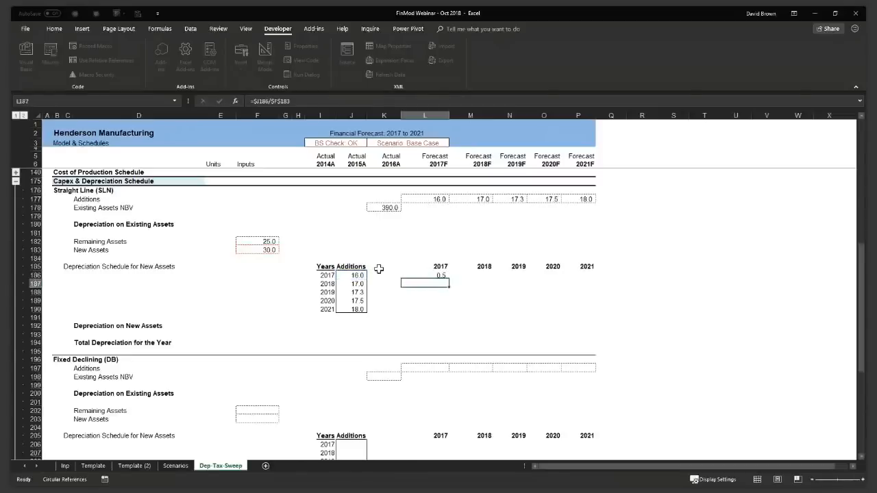
Step: Fill the L186 depreciation formula across the 2018 to 2021 columns of row 186
{"action": "key", "text": "shift+Right"}
{"action": "key", "text": "shift+Right"}
{"action": "key", "text": "shift+Right"}
{"action": "key", "text": "shift+Right"}
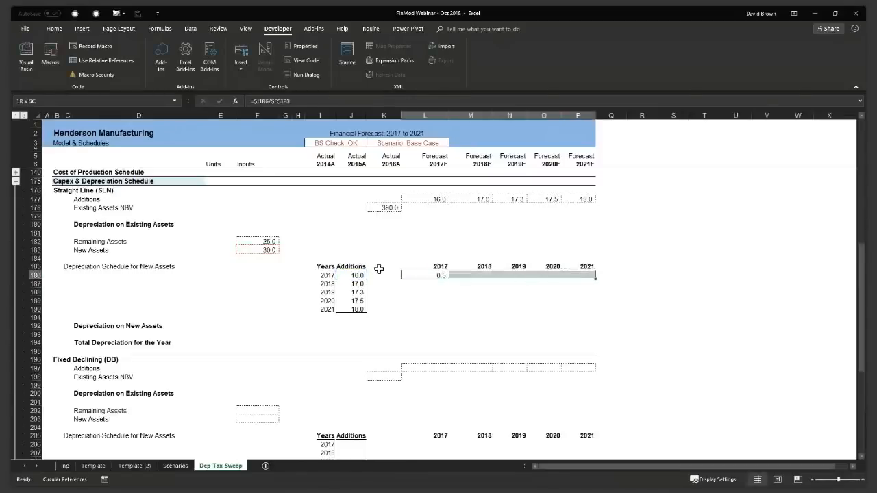
{"action": "key", "text": "ctrl+r"}
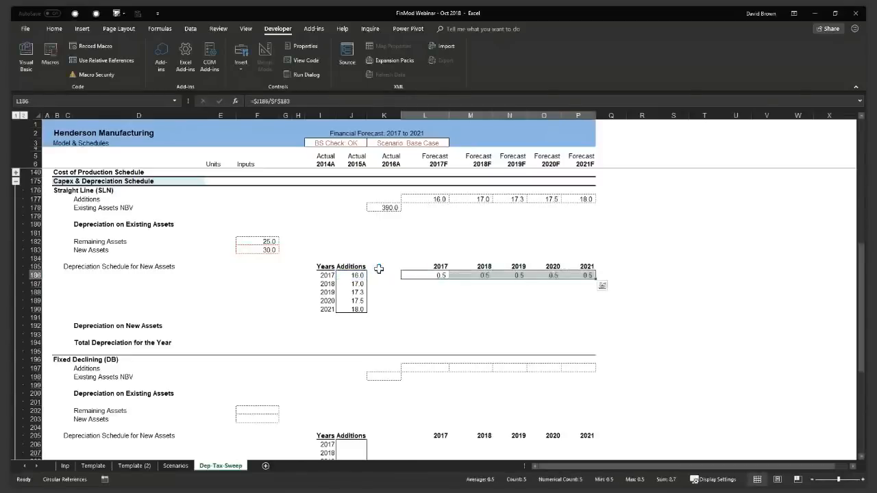
{"action": "key", "text": "shift+Left"}
{"action": "key", "text": "shift+Left"}
{"action": "key", "text": "shift+Left"}
{"action": "key", "text": "shift+Left"}
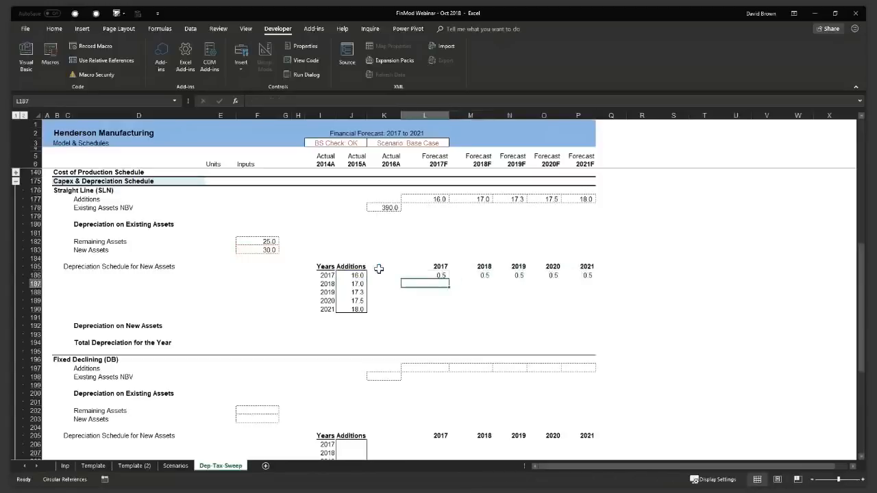
Step: Extend the L186 formula with a year comparison so that it reads =$J186/$F$183*L$185=$I186
{"action": "key", "text": "F2"}
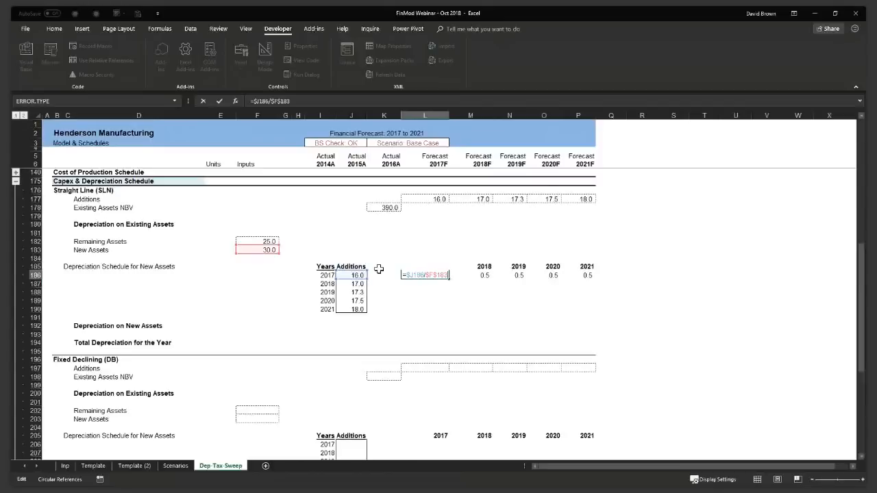
{"action": "type", "text": "*"}
{"action": "left_click", "coordinate": [513, 266]}
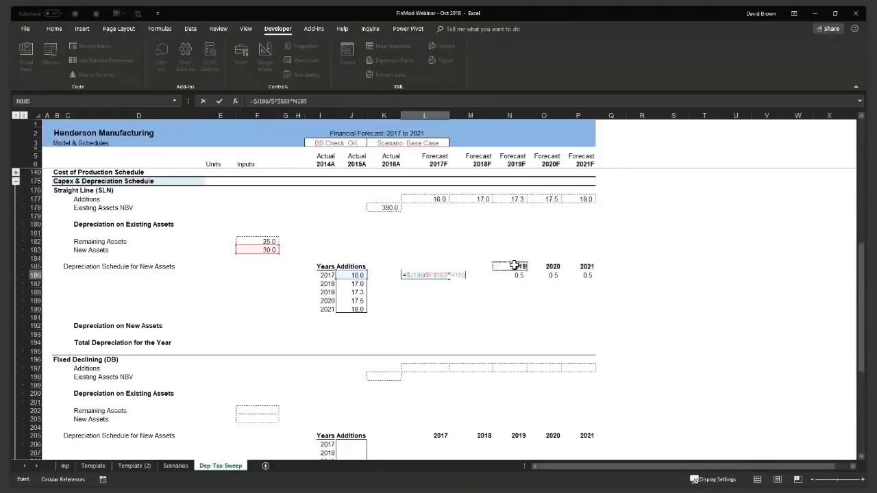
{"action": "key", "text": "Left"}
{"action": "key", "text": "Left"}
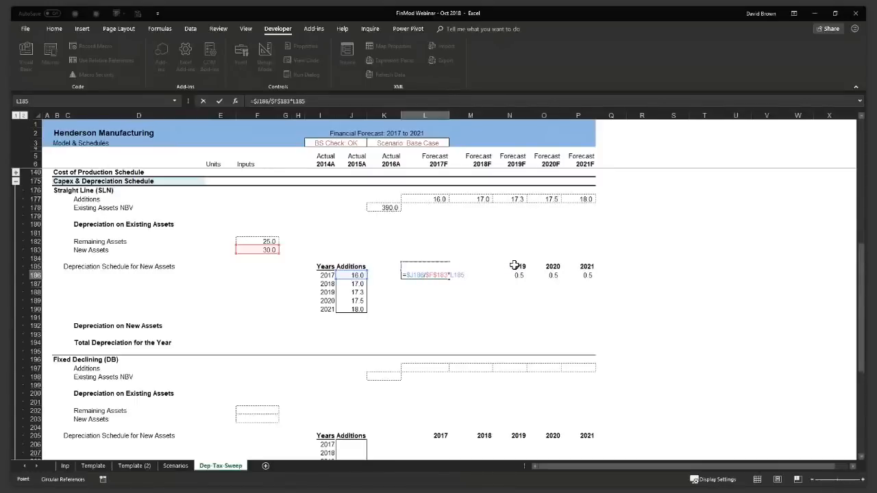
{"action": "key", "text": "F4"}
{"action": "key", "text": "F4"}
{"action": "type", "text": "="}
{"action": "left_click", "coordinate": [328, 275]}
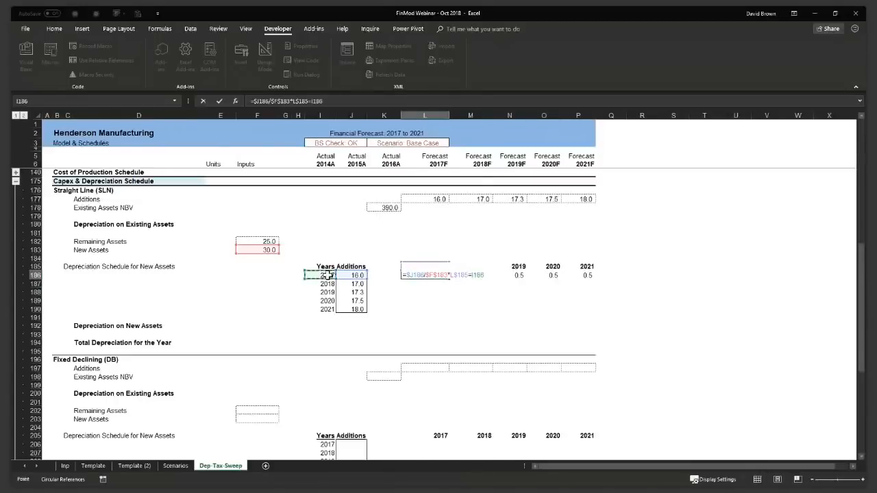
{"action": "key", "text": "F4"}
{"action": "key", "text": "F4"}
{"action": "key", "text": "F4"}
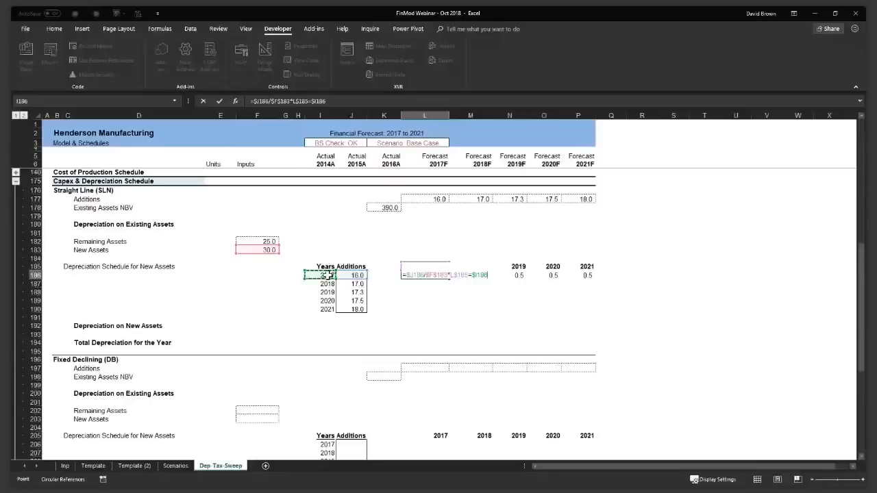
Step: Enclose the year comparison in the L186 formula in parentheses as (L$185=$I186)
{"action": "left_click", "coordinate": [453, 275]}
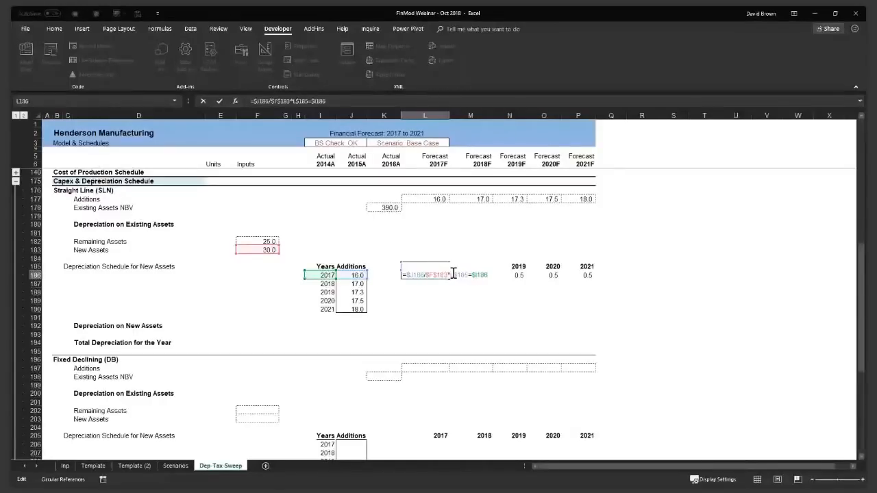
{"action": "type", "text": "(N1"}
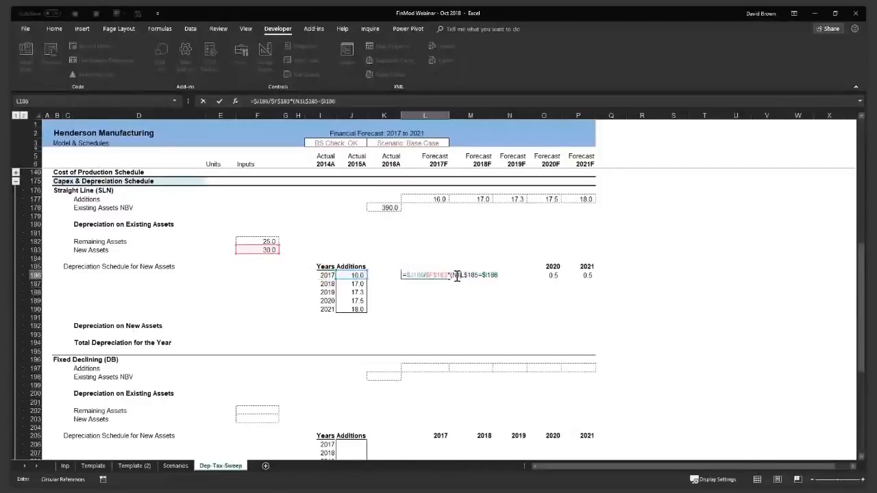
{"action": "key", "text": "BackSpace"}
{"action": "left_click", "coordinate": [496, 274]}
{"action": "type", "text": ")"}
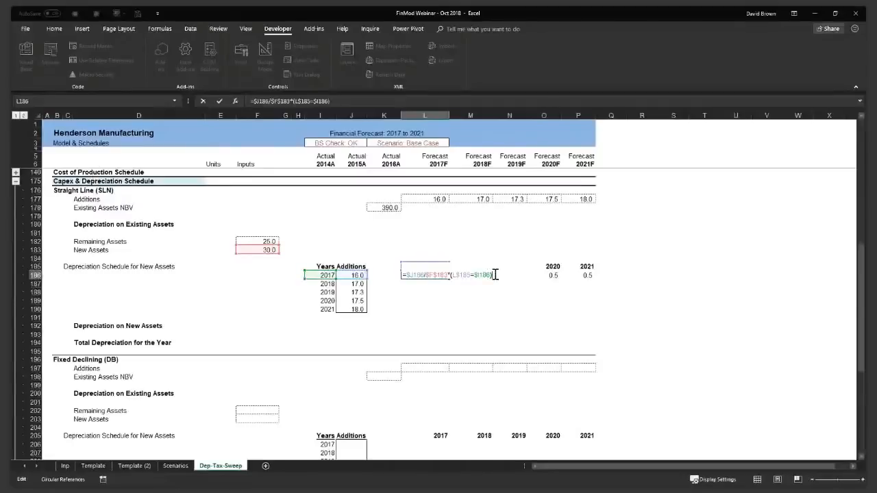
Step: Turn the year comparison in L186 into a half-year IF so the formula reads =$J186/$F$183*(IF(L$185=$I186,0.5,1))
{"action": "left_click", "coordinate": [459, 273]}
{"action": "type", "text": "("}
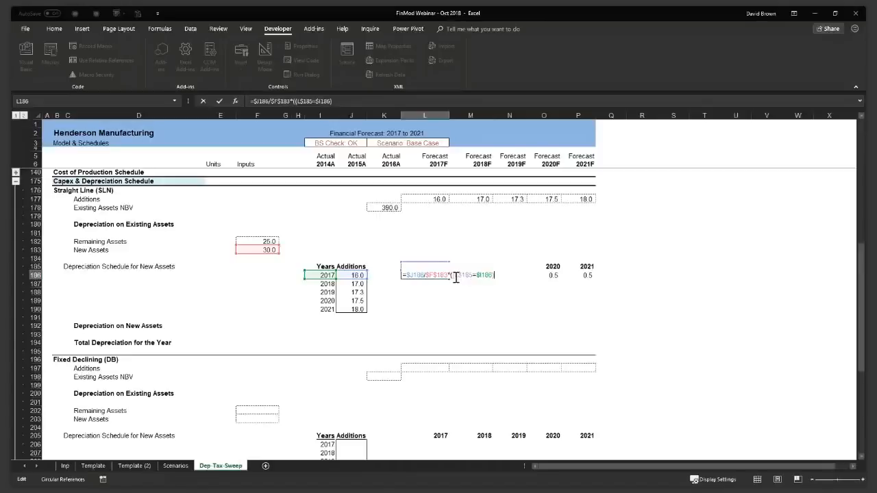
{"action": "type", "text": "if"}
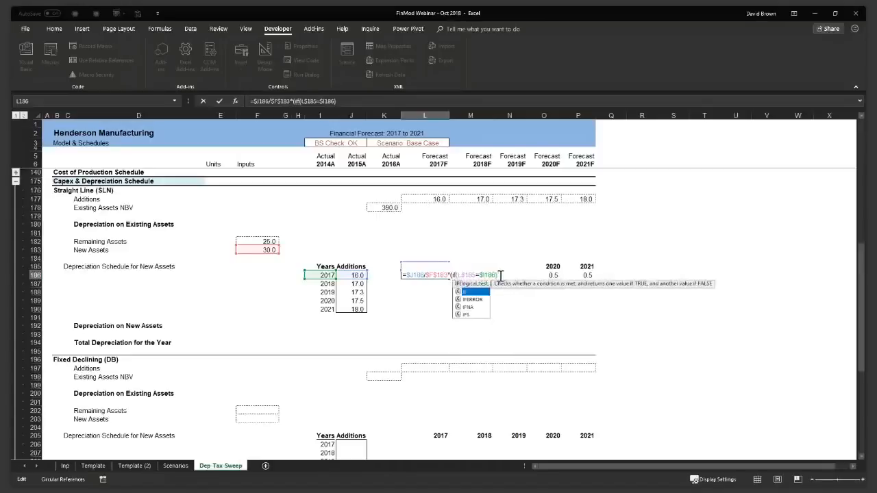
{"action": "left_click", "coordinate": [503, 276]}
{"action": "key", "text": "Left"}
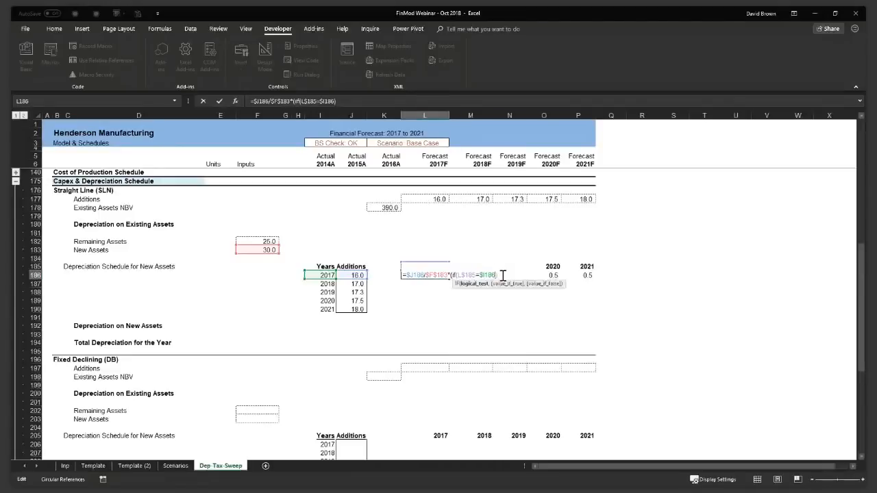
{"action": "type", "text": ",.5"}
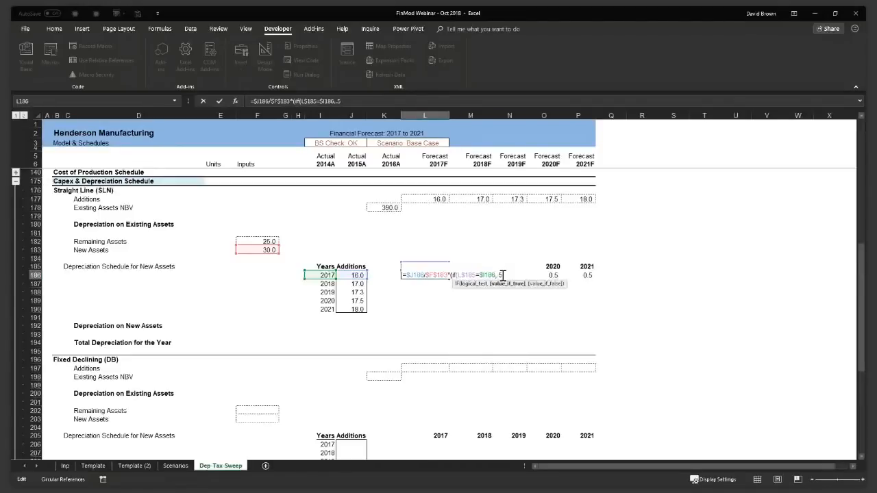
{"action": "type", "text": ",1)"}
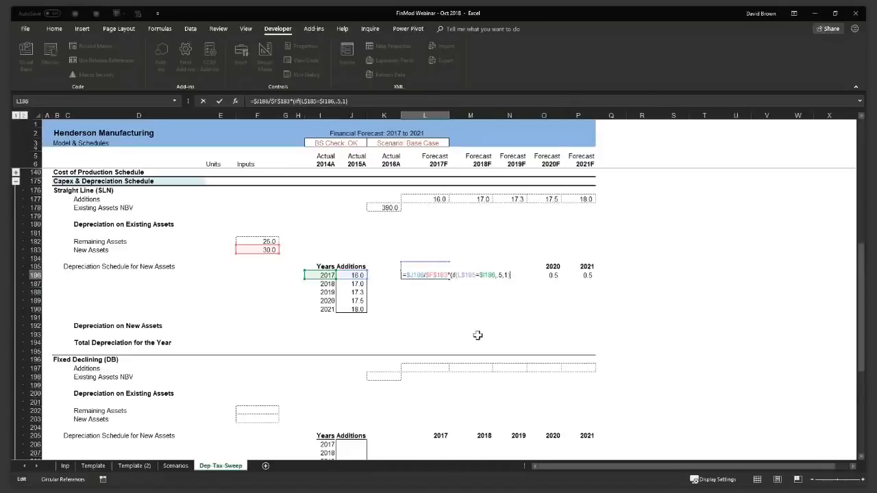
{"action": "key", "text": "Return"}
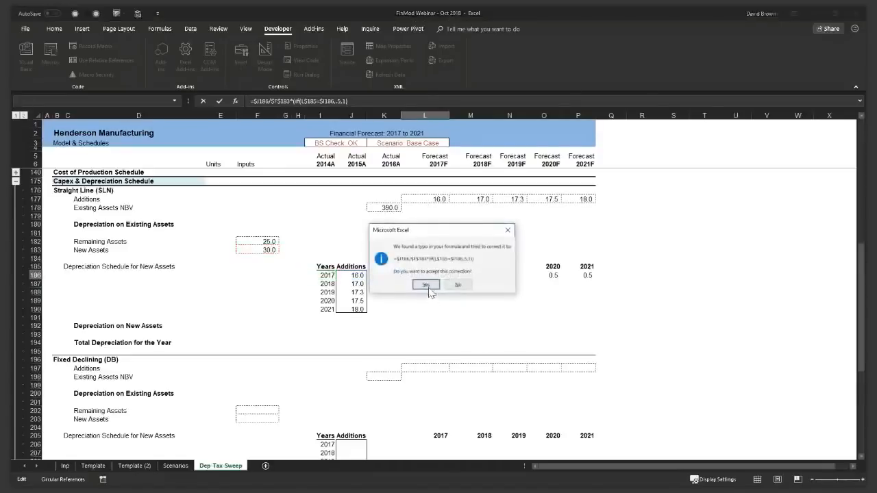
{"action": "left_click", "coordinate": [426, 285]}
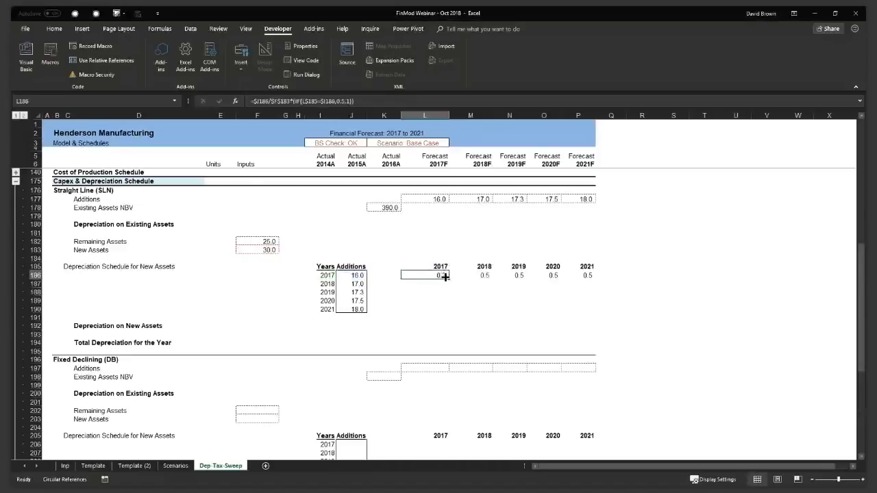
Step: Review the cell references of the half-year depreciation formula in L186 at a larger zoom
{"action": "double_click", "coordinate": [445, 275]}
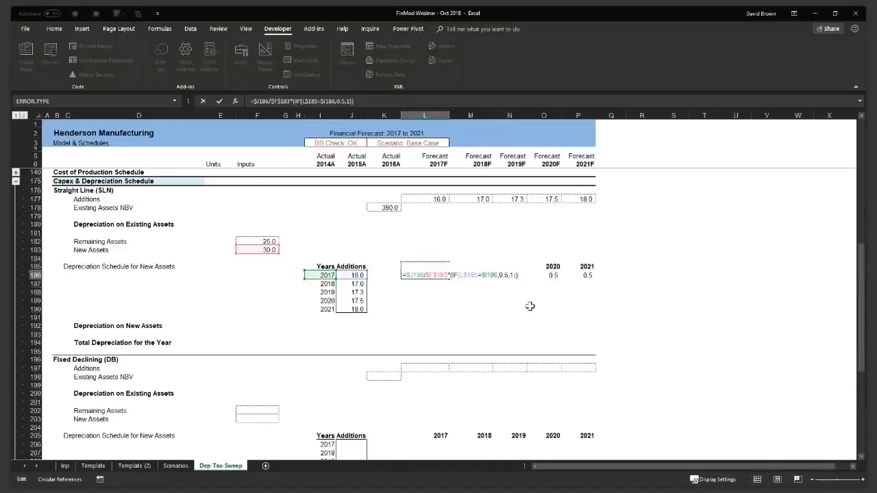
{"action": "left_click", "coordinate": [515, 324]}
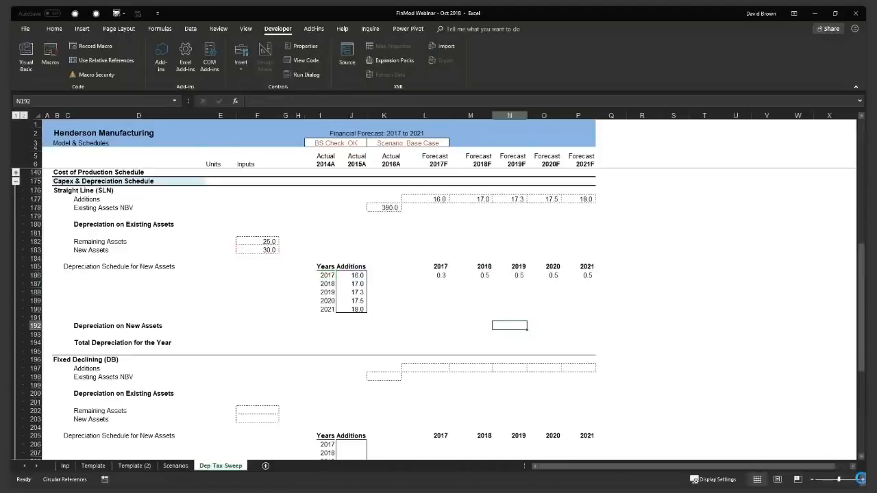
{"action": "left_click", "coordinate": [861, 479]}
{"action": "left_click", "coordinate": [861, 479]}
{"action": "left_click", "coordinate": [562, 320]}
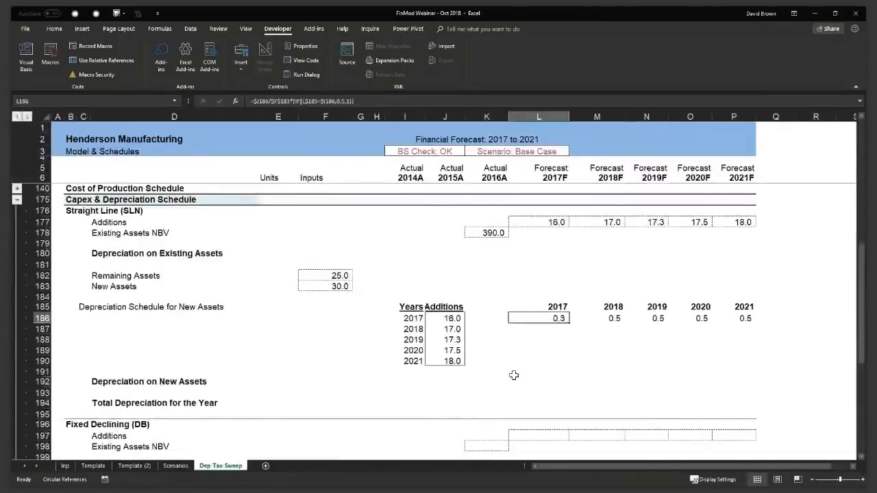
{"action": "key", "text": "F2"}
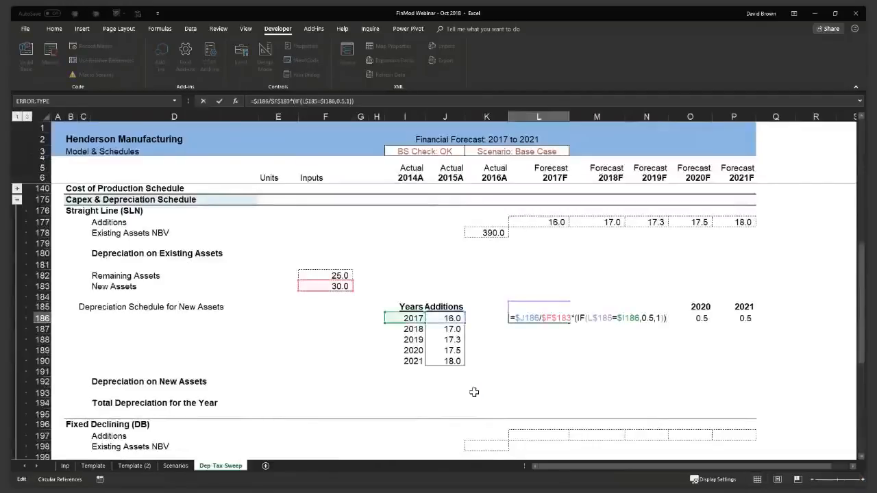
{"action": "key", "text": "Return"}
Step: Fill the L186 half-year formula across and down the new-assets schedule range L186:P190
{"action": "key", "text": "Up"}
{"action": "key", "text": "shift+Right"}
{"action": "key", "text": "shift+Right"}
{"action": "key", "text": "shift+Right"}
{"action": "key", "text": "shift+Right"}
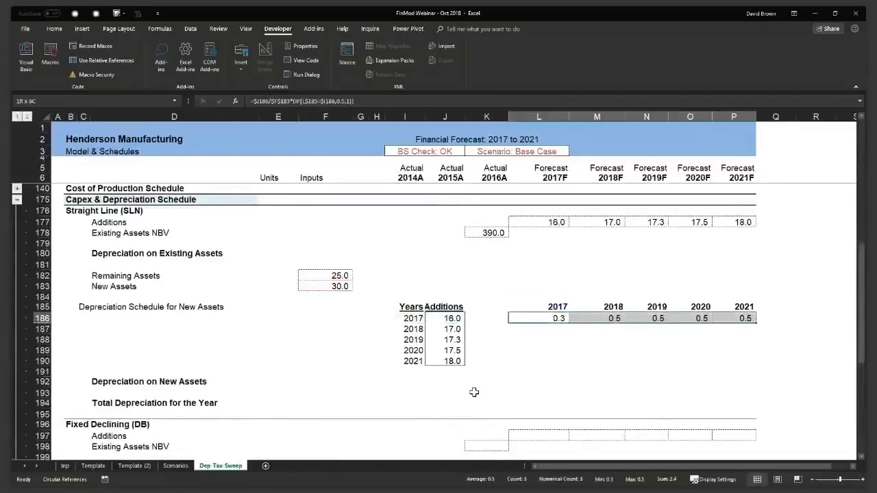
{"action": "key", "text": "shift+Down"}
{"action": "key", "text": "shift+Down"}
{"action": "key", "text": "shift+Down"}
{"action": "key", "text": "shift+Down"}
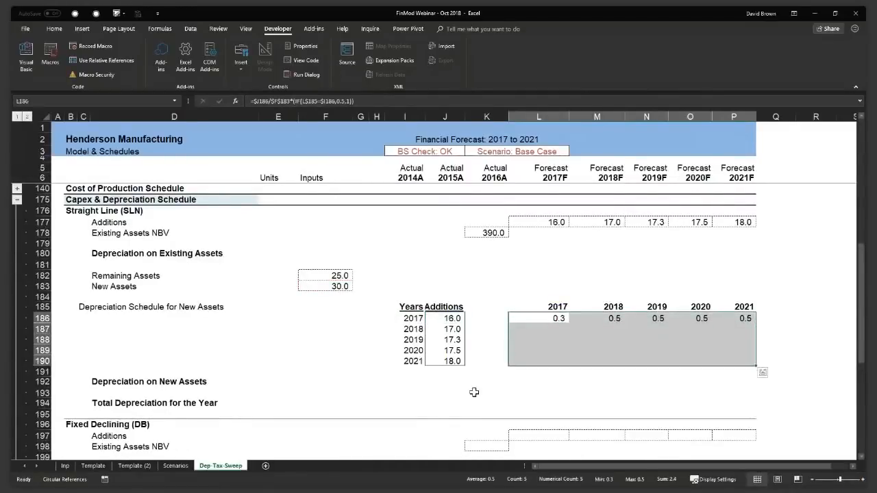
{"action": "key", "text": "ctrl+d"}
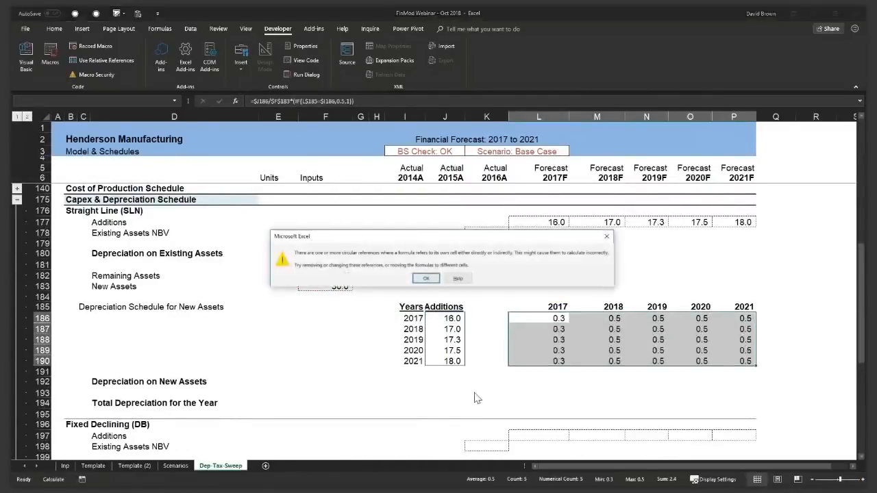
{"action": "left_click", "coordinate": [426, 279]}
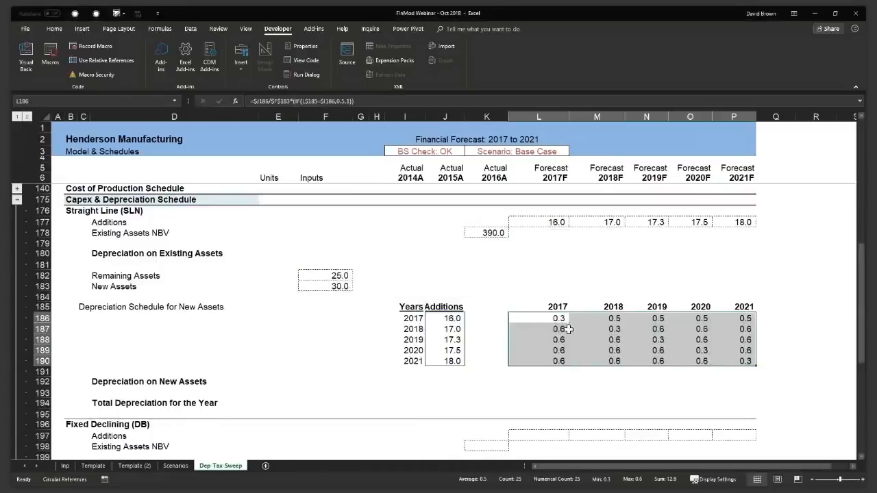
Step: Clear the depreciation cells that precede the addition year for 2018 and 2019, namely L187 and L188:M188
{"action": "left_click_drag", "start_coordinate": [563, 330], "coordinate": [655, 370]}
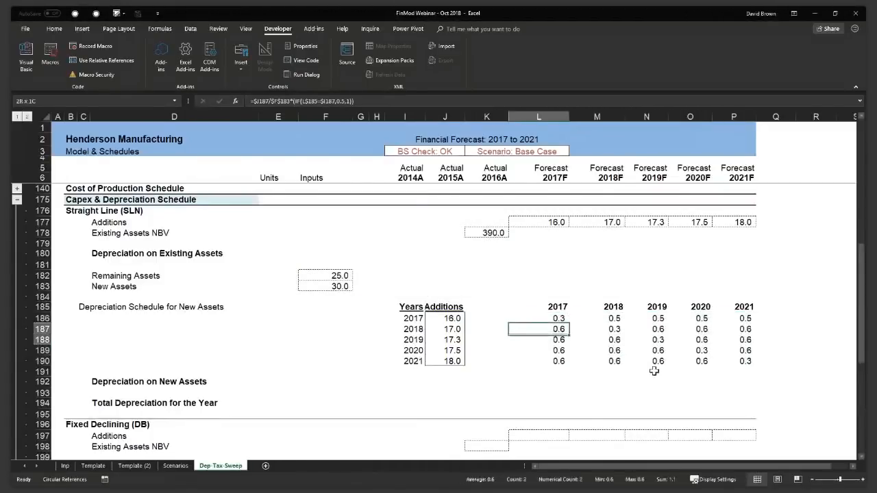
{"action": "key", "text": "Up"}
{"action": "key", "text": "Down"}
{"action": "key", "text": "Delete"}
{"action": "key", "text": "Down"}
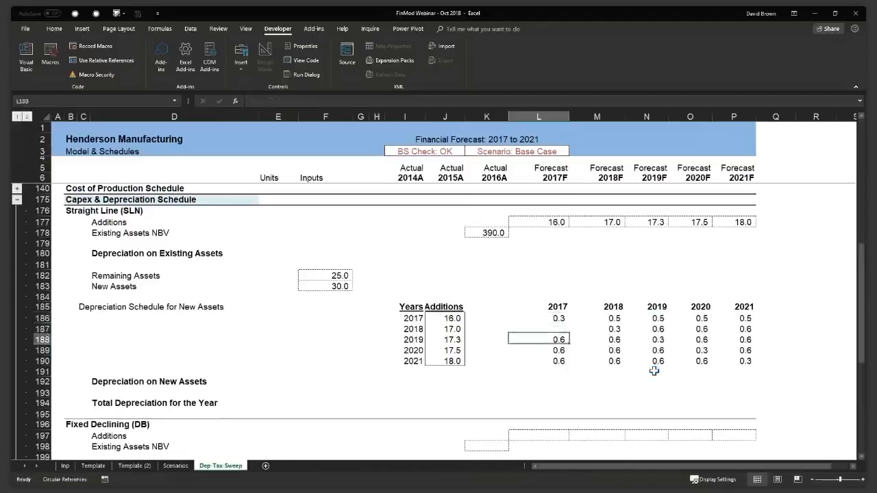
{"action": "key", "text": "shift+Right"}
{"action": "key", "text": "Delete"}
{"action": "key", "text": "Down"}
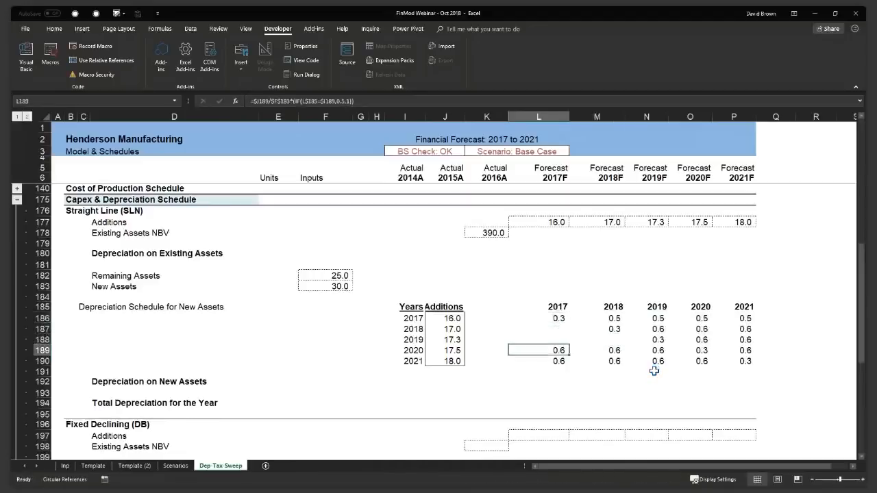
Step: Clear the depreciation cells that precede the addition year for 2020 and 2021, namely L189:N189 and L190:O190
{"action": "key", "text": "shift+Right"}
{"action": "key", "text": "shift+Right"}
{"action": "key", "text": "shift+Right"}
{"action": "key", "text": "shift+Left"}
{"action": "key", "text": "Delete"}
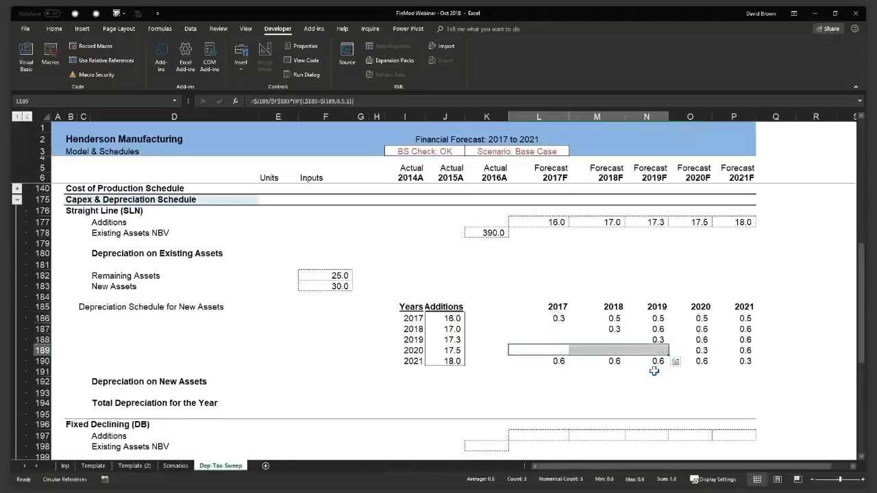
{"action": "key", "text": "Down"}
{"action": "key", "text": "shift+Right"}
{"action": "key", "text": "shift+Right"}
{"action": "key", "text": "shift+Right"}
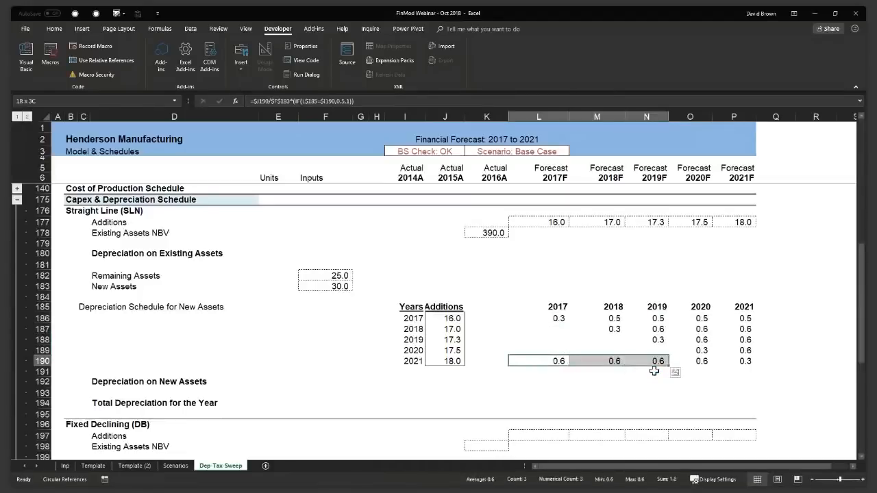
{"action": "key", "text": "Delete"}
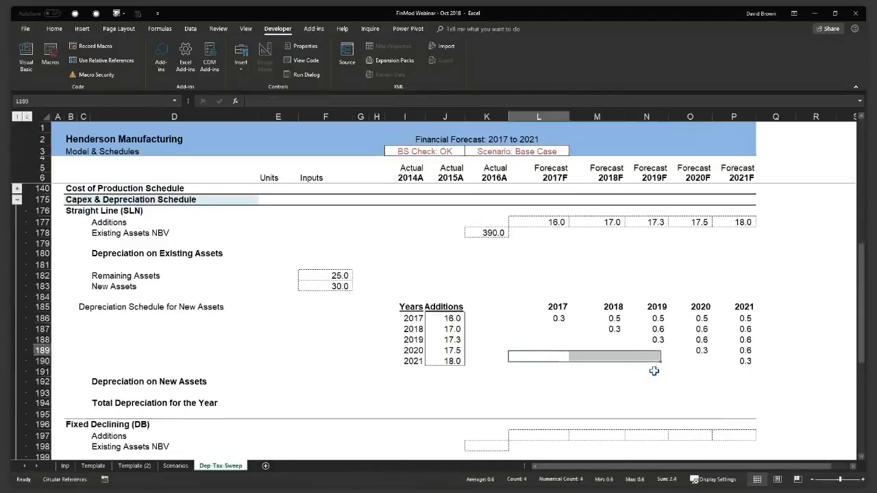
Step: Inspect the references in the 2018-addition depreciation formulas in M187 and N187
{"action": "key", "text": "Up"}
{"action": "key", "text": "Up"}
{"action": "key", "text": "Right"}
{"action": "key", "text": "Right"}
{"action": "key", "text": "Up"}
{"action": "key", "text": "Left"}
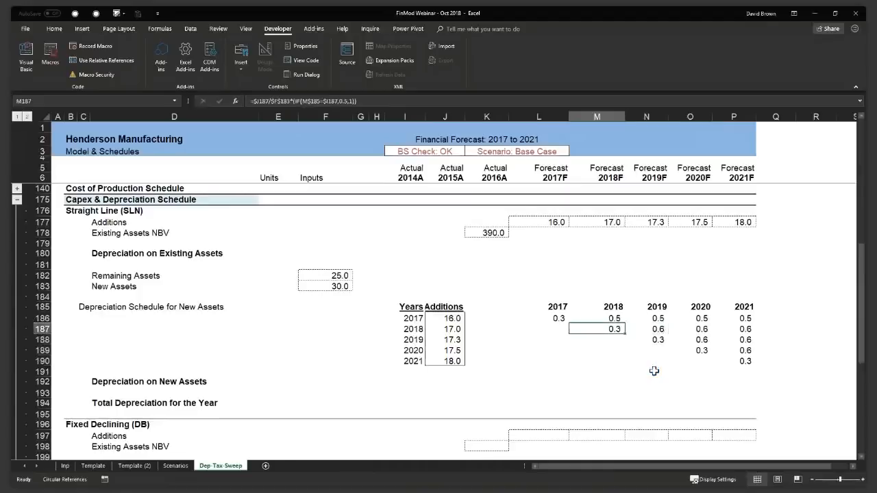
{"action": "key", "text": "F2"}
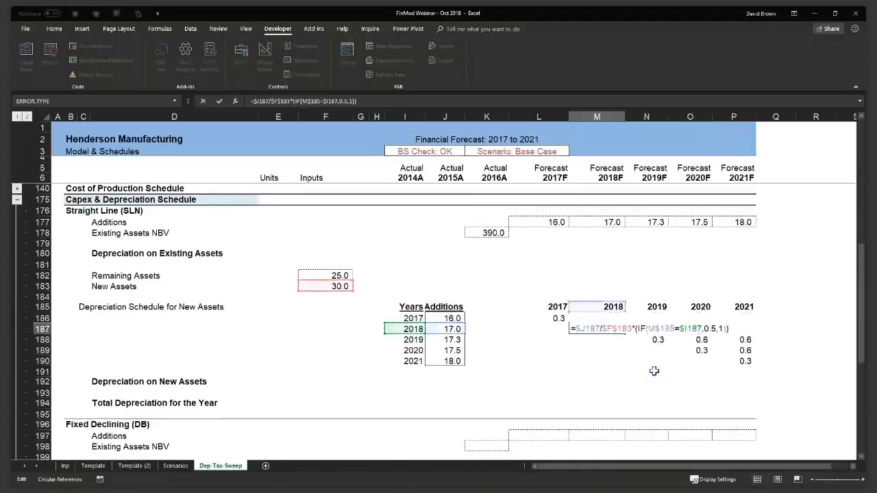
{"action": "key", "text": "ctrl+Return"}
{"action": "key", "text": "Right"}
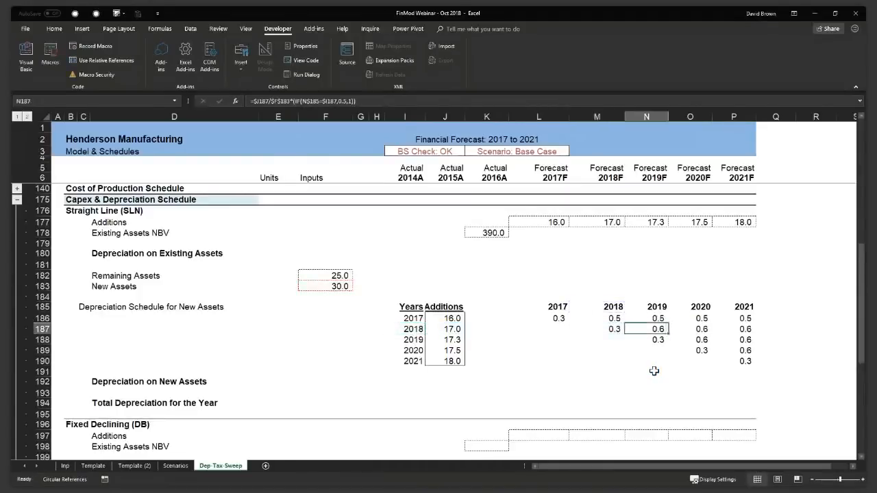
{"action": "key", "text": "F2"}
{"action": "key", "text": "ctrl+Return"}
{"action": "key", "text": "Right"}
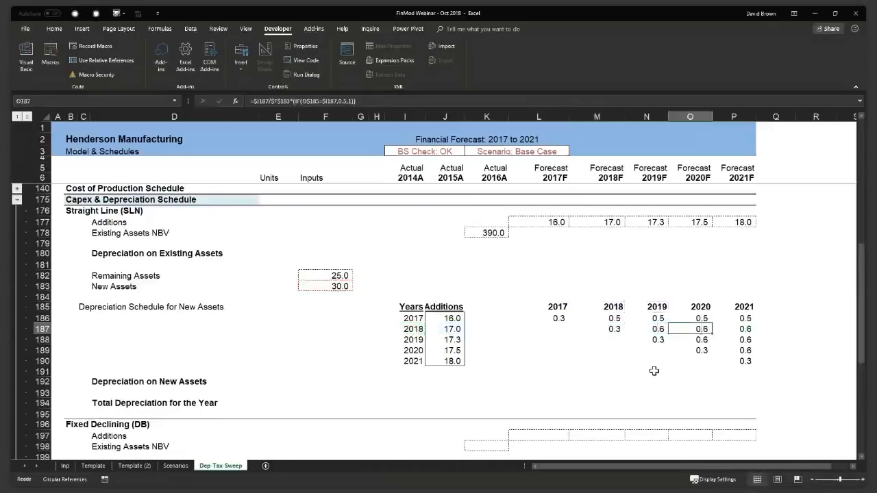
Step: Inspect the references in the 2020 depreciation formulas in O187 and O188
{"action": "key", "text": "F2"}
{"action": "key", "text": "Return"}
{"action": "key", "text": "F2"}
{"action": "key", "text": "Escape"}
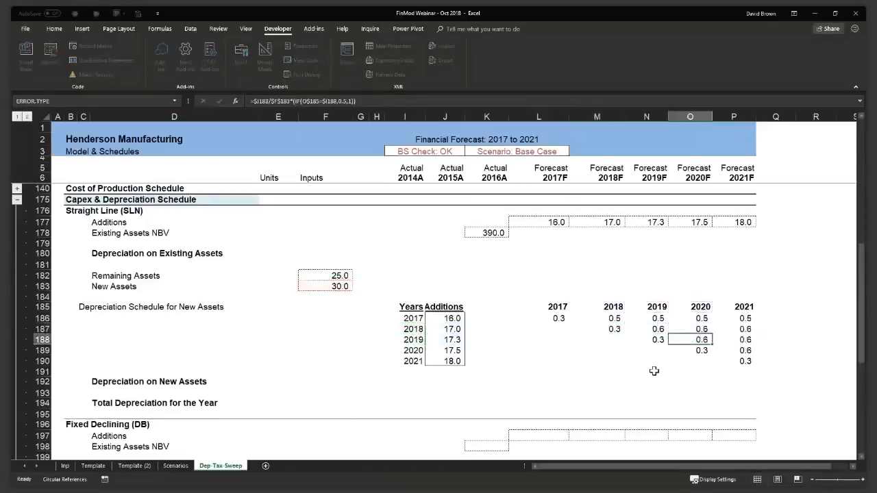
{"action": "key", "text": "F2"}
{"action": "key", "text": "ctrl+Return"}
{"action": "key", "text": "Up"}
{"action": "key", "text": "Up"}
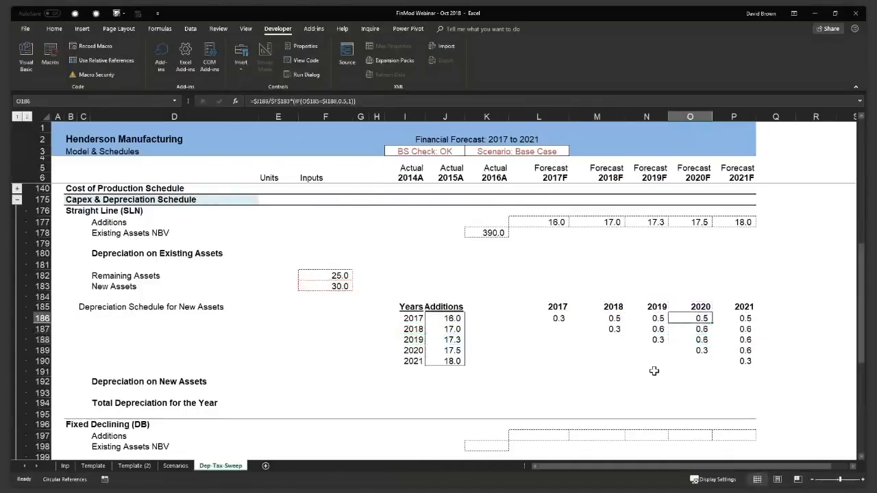
{"action": "key", "text": "Left"}
{"action": "key", "text": "Left"}
{"action": "key", "text": "Left"}
{"action": "key", "text": "Left"}
{"action": "key", "text": "Right"}
{"action": "key", "text": "Down"}
{"action": "key", "text": "Right"}
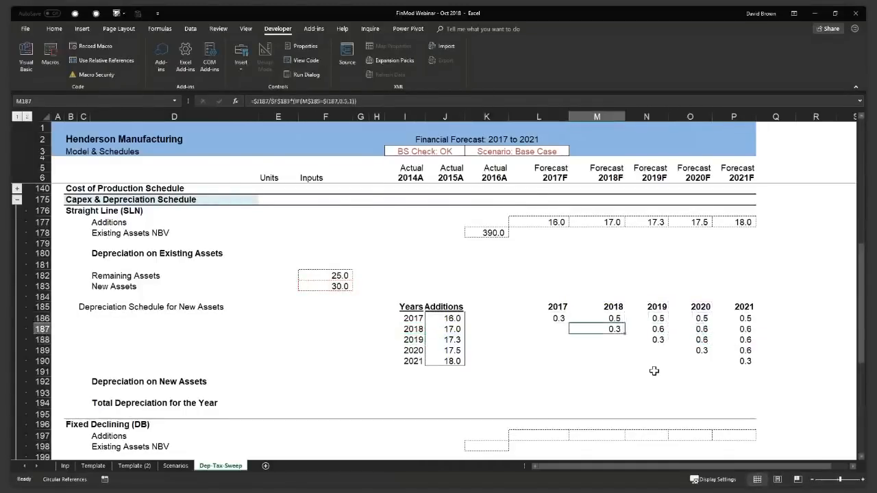
Step: Replace the L186 formula with an SLN function that takes the 2017 addition as its cost, column-locked as $J186
{"action": "key", "text": "Up"}
{"action": "key", "text": "Left"}
{"action": "key", "text": "F2"}
{"action": "key", "text": "Escape"}
{"action": "type", "text": "=sln"}
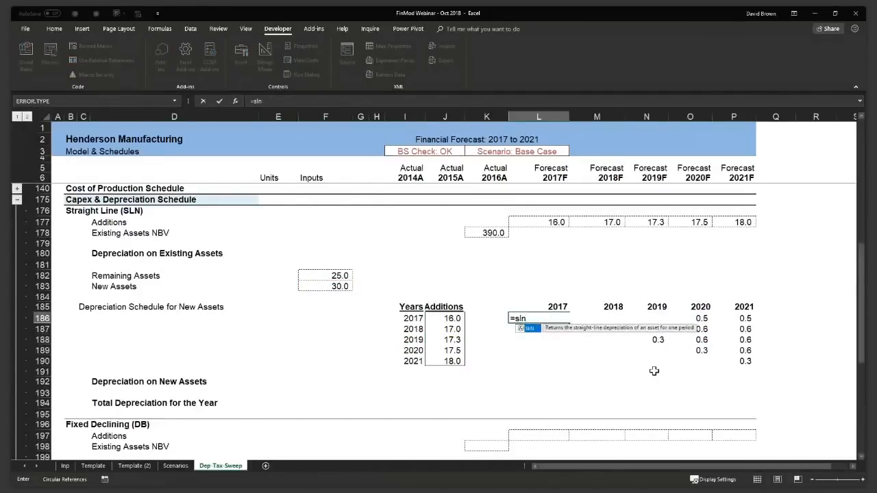
{"action": "key", "text": "Tab"}
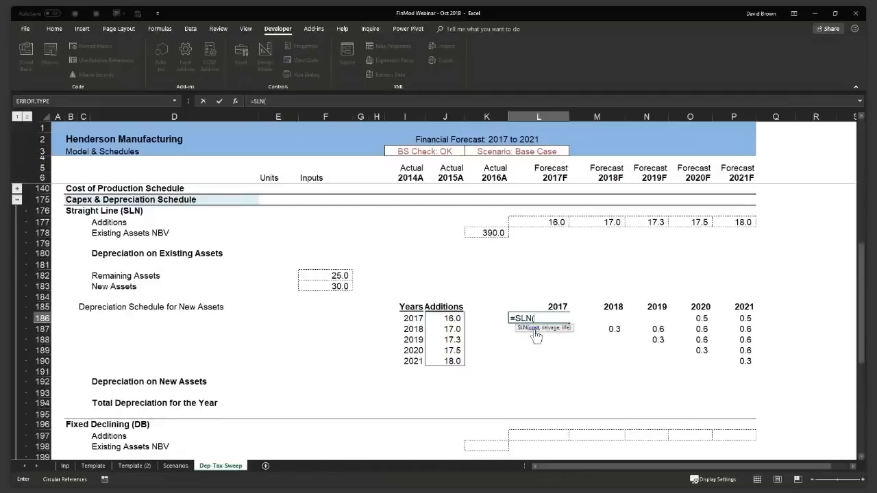
{"action": "left_click", "coordinate": [456, 318]}
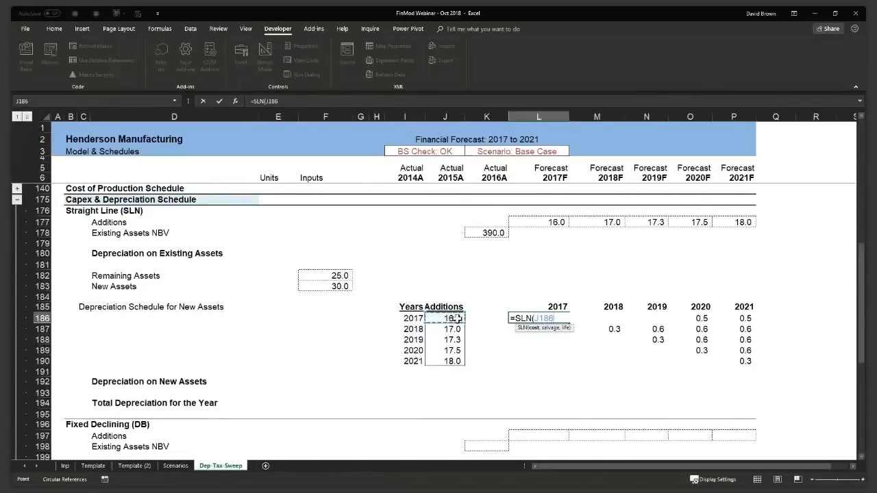
{"action": "key", "text": "F4"}
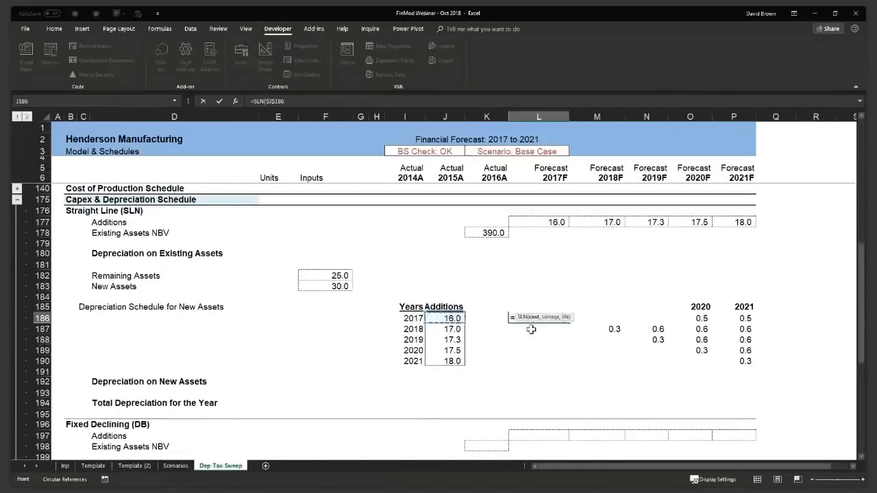
{"action": "key", "text": "F4"}
{"action": "left_click_drag", "start_coordinate": [545, 317], "coordinate": [649, 279]}
{"action": "key", "text": "F4"}
{"action": "key", "text": "F4"}
{"action": "key", "text": "F4"}
{"action": "key", "text": "F4"}
{"action": "key", "text": "F4"}
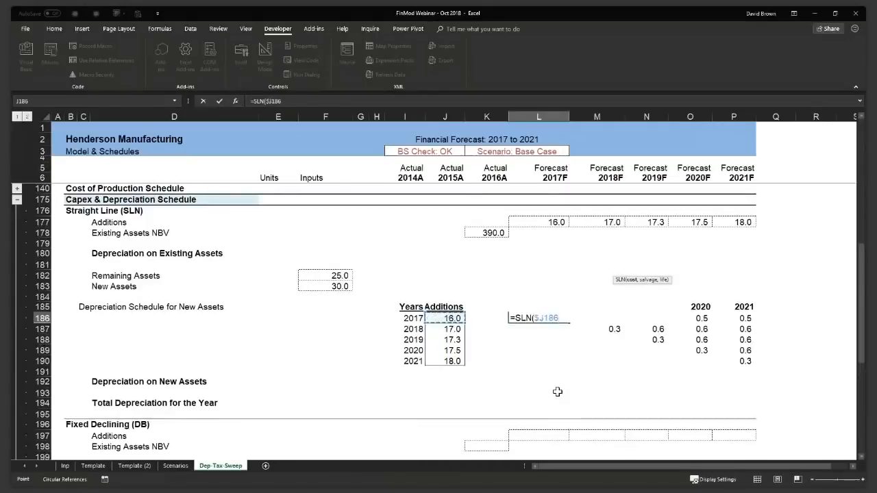
Step: Complete the SLN formula in L186 with a salvage value of 0 and the new-asset life locked as $F$183
{"action": "type", "text": ","}
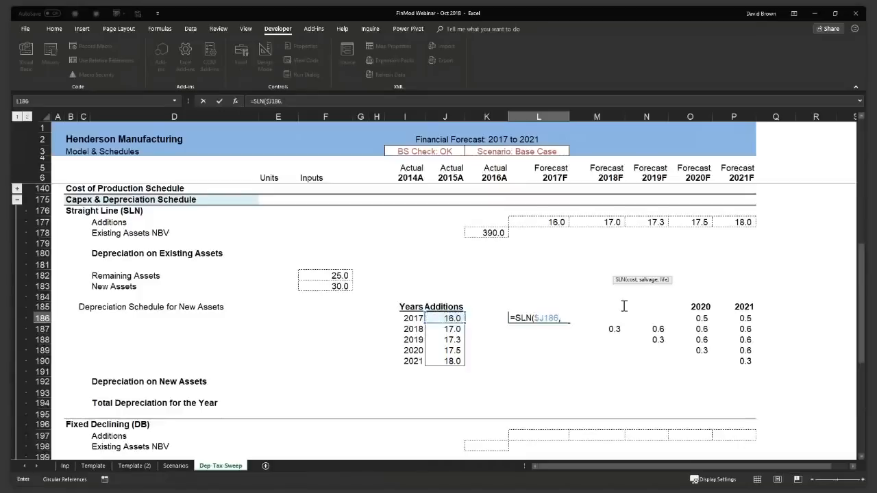
{"action": "type", "text": "0,"}
{"action": "left_click", "coordinate": [347, 287]}
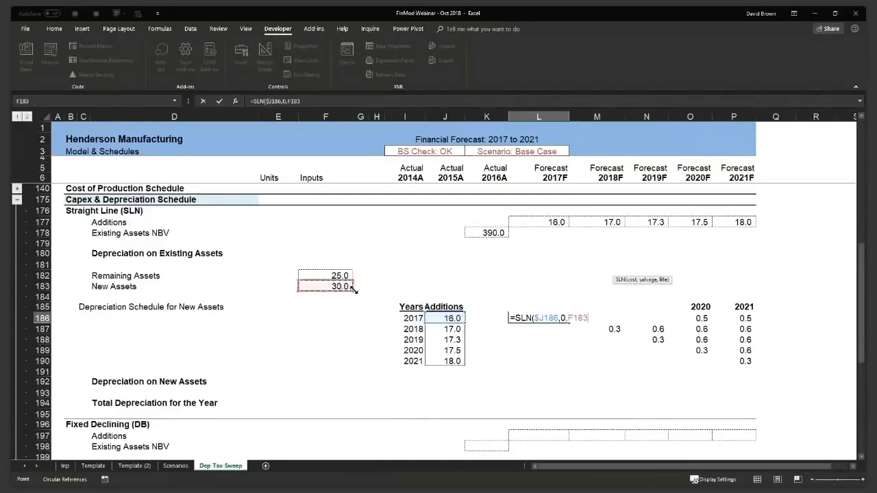
{"action": "key", "text": "F4"}
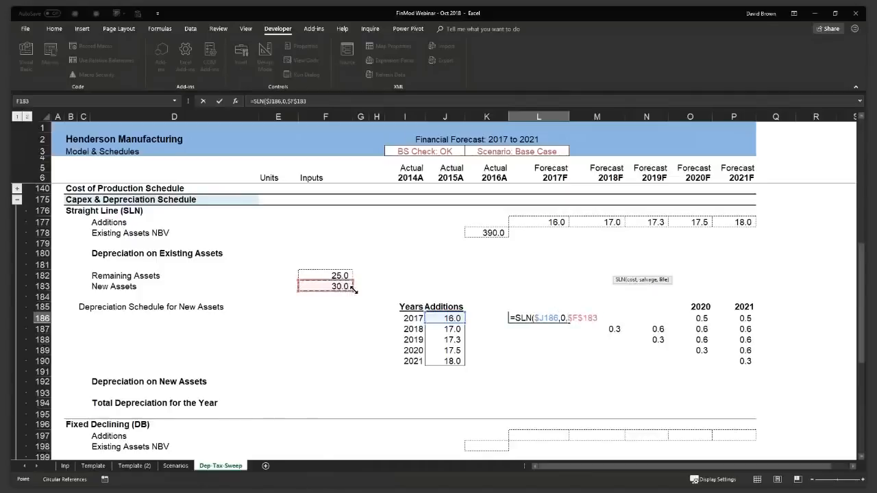
{"action": "type", "text": ")"}
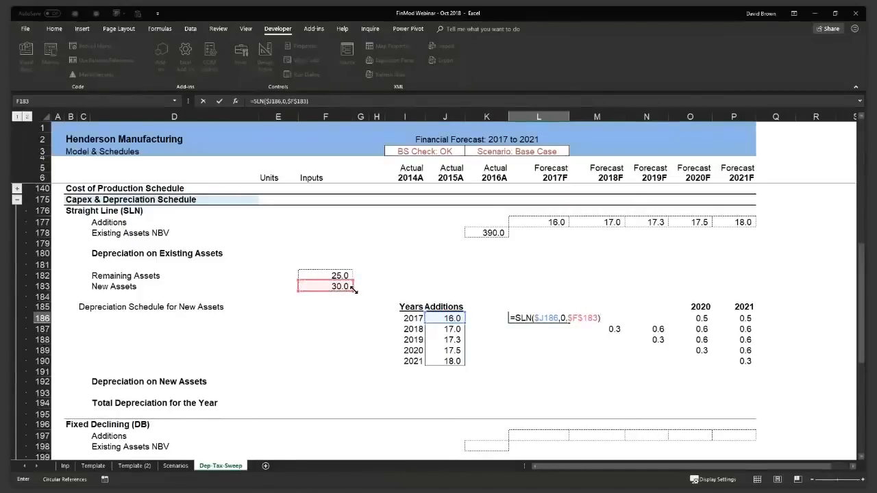
{"action": "key", "text": "ctrl+Return"}
Step: Copy the L186 SLN formula across the whole new-asset depreciation grid, L186:P190
{"action": "key", "text": "ctrl+c"}
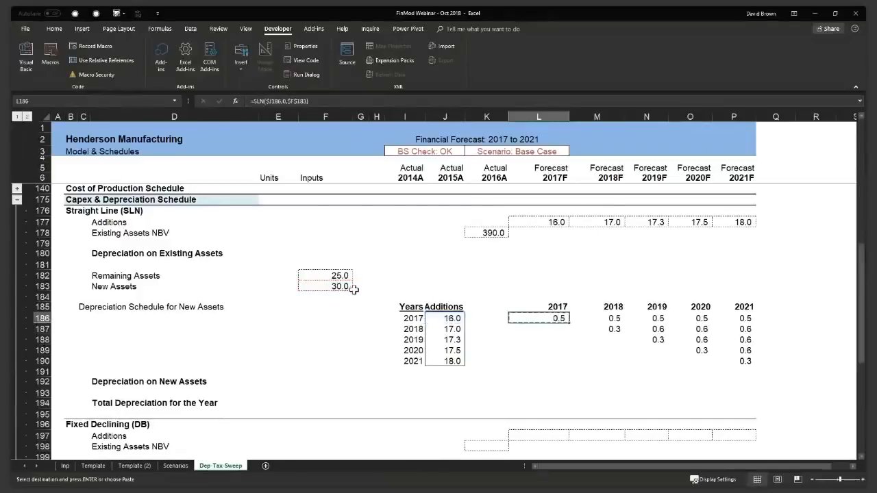
{"action": "key", "text": "shift+Right"}
{"action": "key", "text": "shift+Right"}
{"action": "key", "text": "shift+Right"}
{"action": "key", "text": "shift+Right"}
{"action": "key", "text": "shift+Down"}
{"action": "key", "text": "shift+Down"}
{"action": "key", "text": "shift+Down"}
{"action": "key", "text": "shift+Down"}
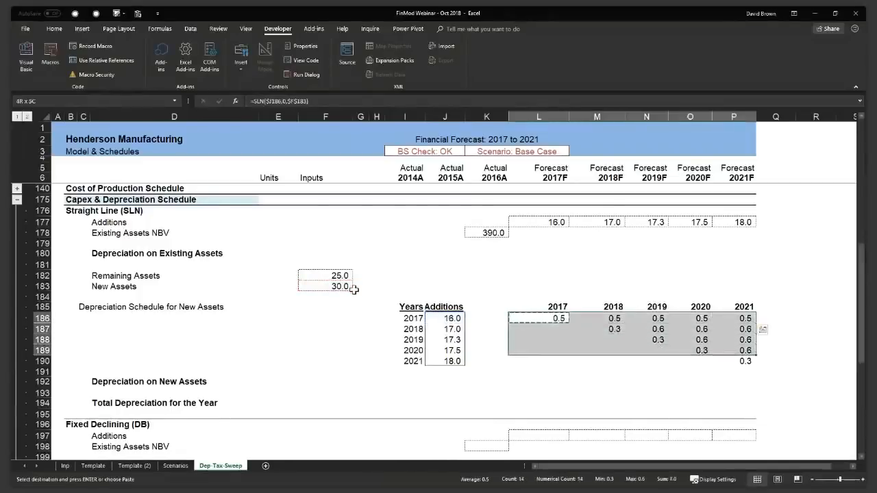
{"action": "key", "text": "ctrl+v"}
{"action": "key", "text": "Escape"}
Step: Clear the depreciation cells that precede the addition year for 2018 and 2019, namely L187 and L188:M188
{"action": "key", "text": "Down"}
{"action": "key", "text": "shift+Right"}
{"action": "key", "text": "shift+Right"}
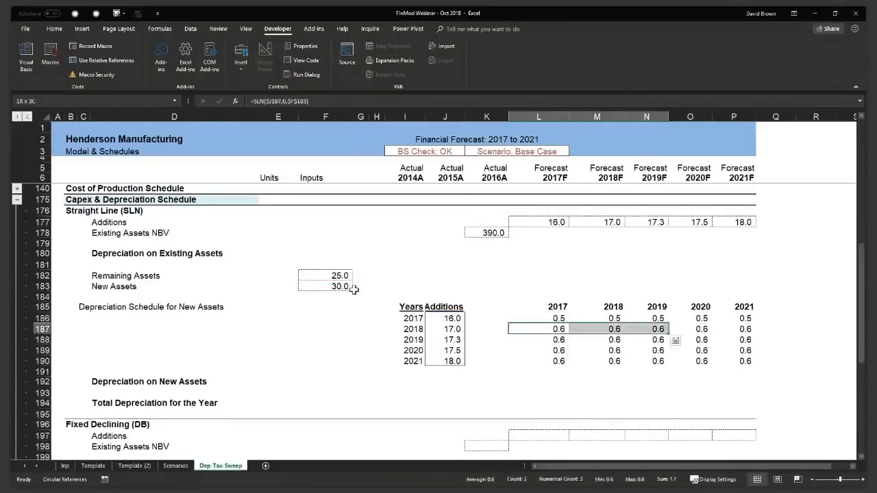
{"action": "key", "text": "shift+Left"}
{"action": "key", "text": "shift+Left"}
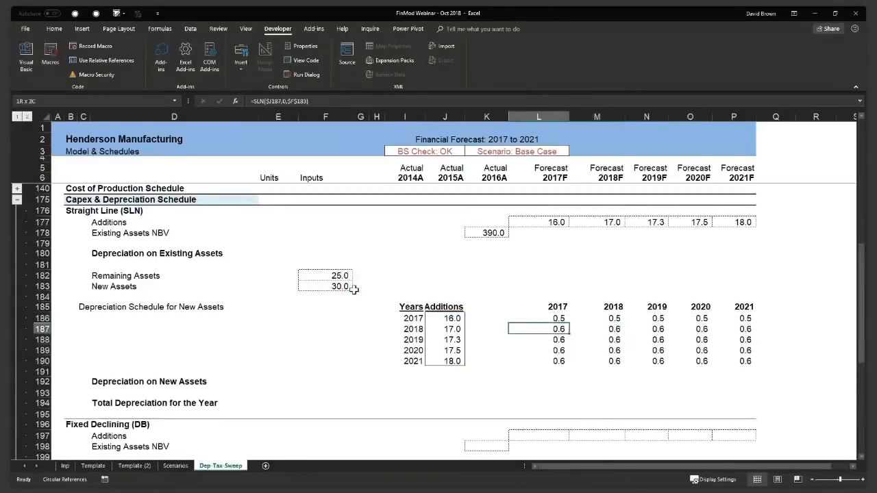
{"action": "key", "text": "Down"}
{"action": "key", "text": "Right"}
{"action": "key", "text": "shift+Left"}
Step: Clear the depreciation cells that precede the 2020 and 2021 additions, namely L189:N189 and L190:O190
{"action": "key", "text": "Down"}
{"action": "key", "text": "Left"}
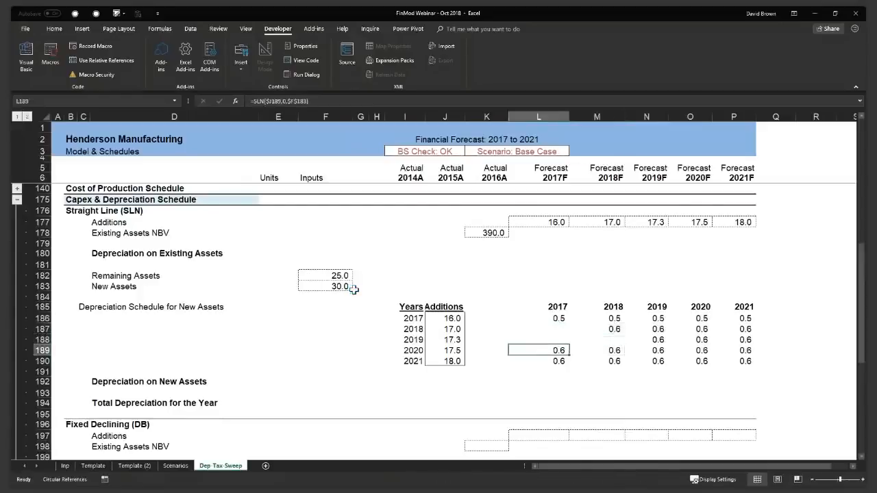
{"action": "key", "text": "shift+Right"}
{"action": "key", "text": "shift+Right"}
{"action": "key", "text": "Down"}
{"action": "key", "text": "shift+Right"}
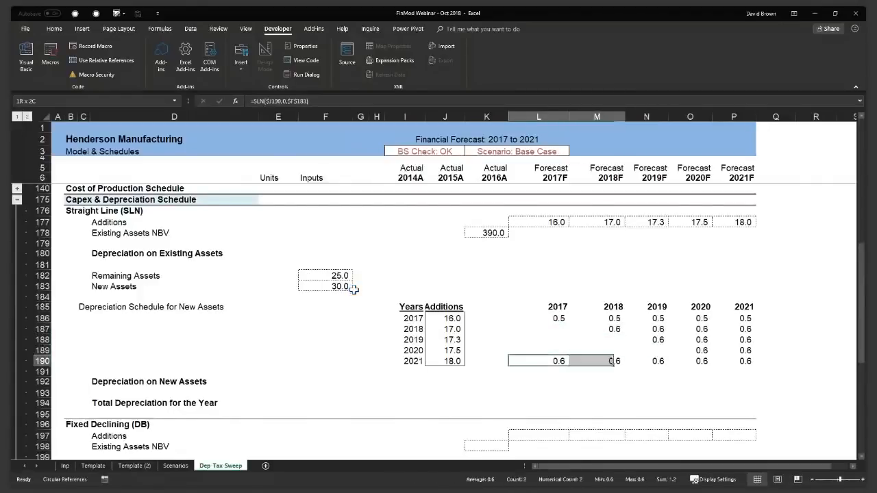
{"action": "key", "text": "shift+Right"}
{"action": "key", "text": "shift+Right"}
Step: Inspect the cost and life references of the SLN formula in L186
{"action": "key", "text": "Up"}
{"action": "key", "text": "Up"}
{"action": "key", "text": "Up"}
{"action": "key", "text": "Up"}
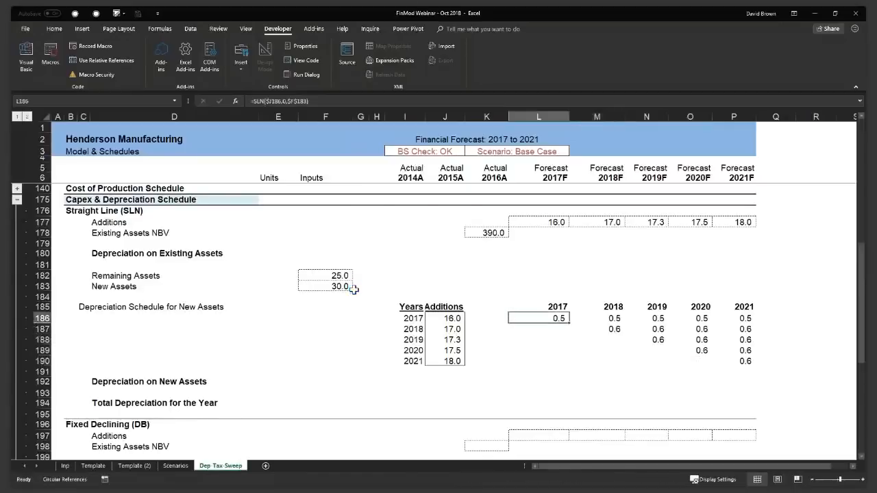
{"action": "key", "text": "F2"}
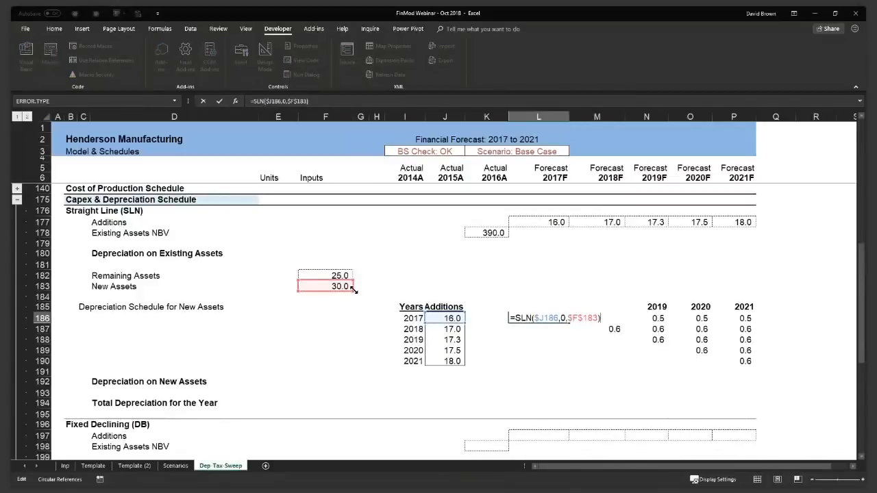
{"action": "key", "text": "ctrl+Return"}
Step: Enter the note "All assets are depreciated fully in the year of purchase" in L183 and make it bold
{"action": "key", "text": "Up"}
{"action": "key", "text": "Up"}
{"action": "key", "text": "Up"}
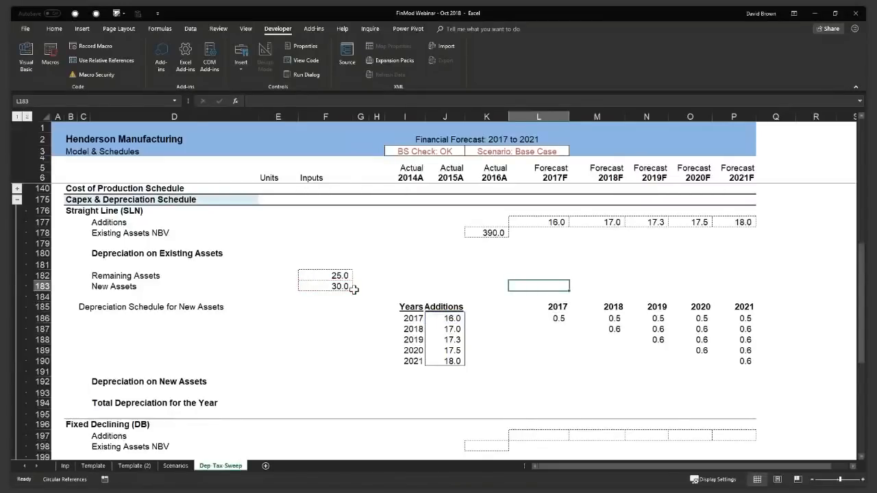
{"action": "type", "text": "All assets"}
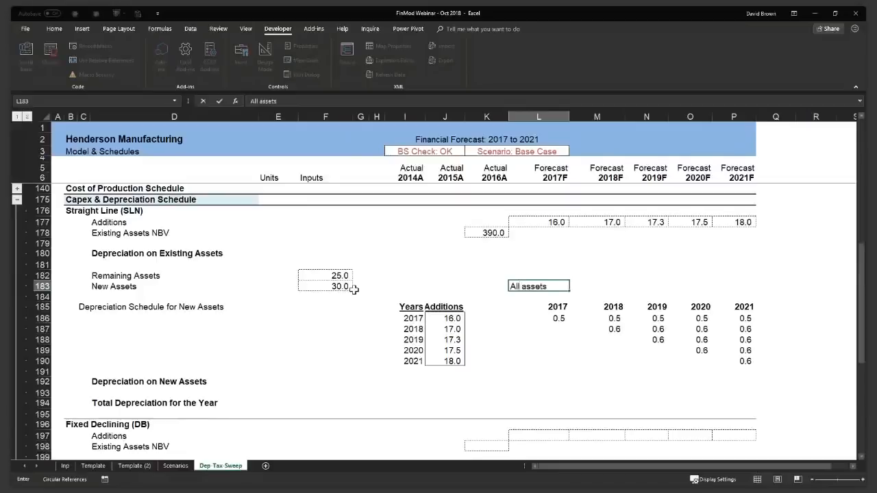
{"action": "type", "text": " are depreciated fully i"}
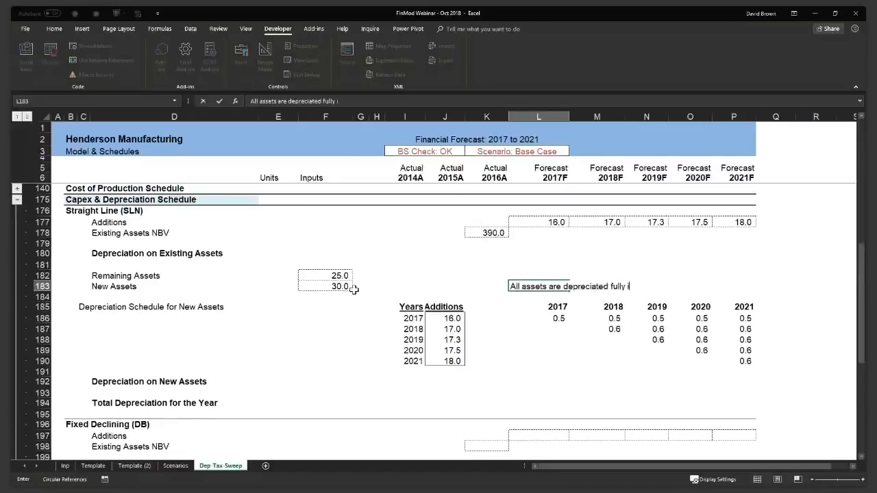
{"action": "type", "text": "n the year of pur"}
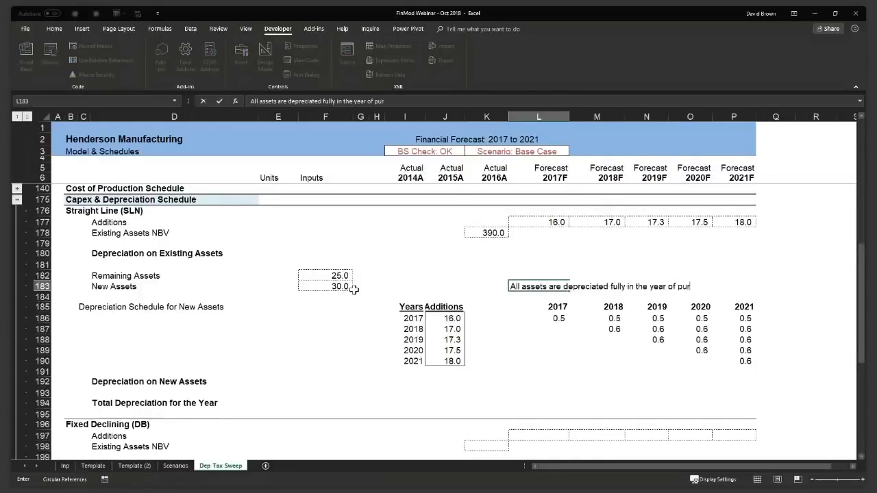
{"action": "type", "text": "chase"}
{"action": "key", "text": "ctrl+Return"}
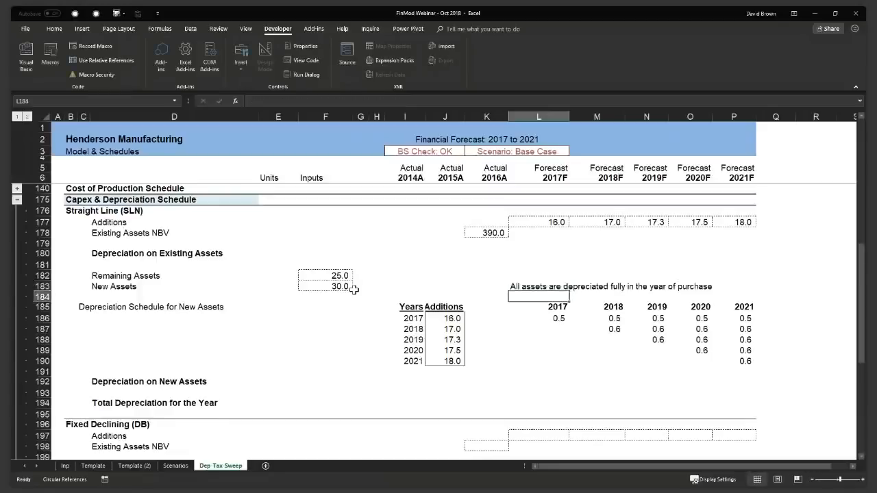
{"action": "key", "text": "ctrl+b"}
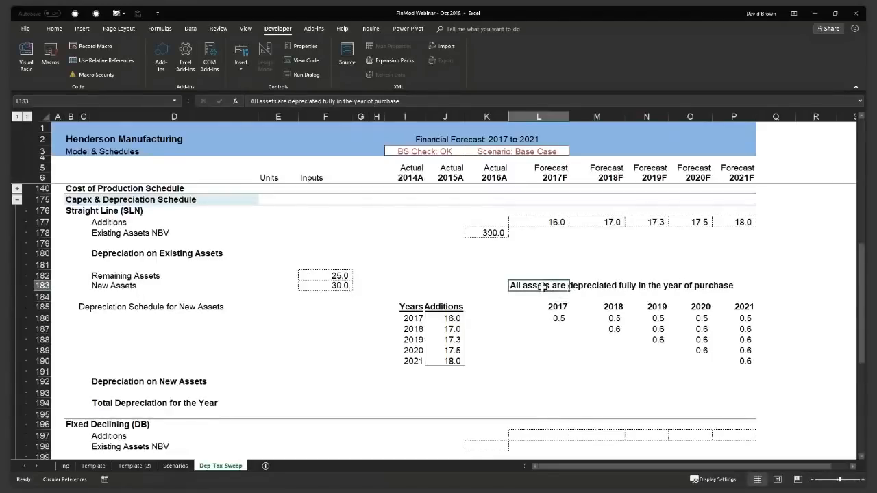
Step: Review the L186 SLN formula against the full-year depreciation note above it
{"action": "left_click", "coordinate": [561, 319]}
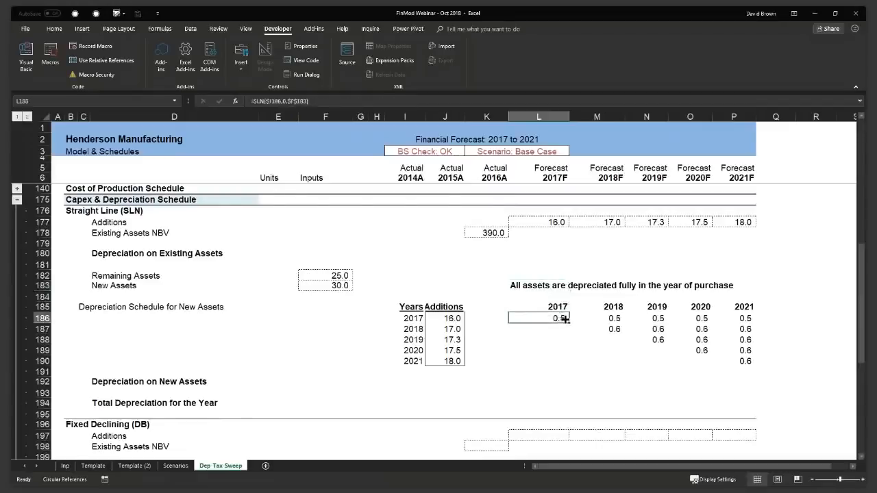
{"action": "double_click", "coordinate": [564, 320]}
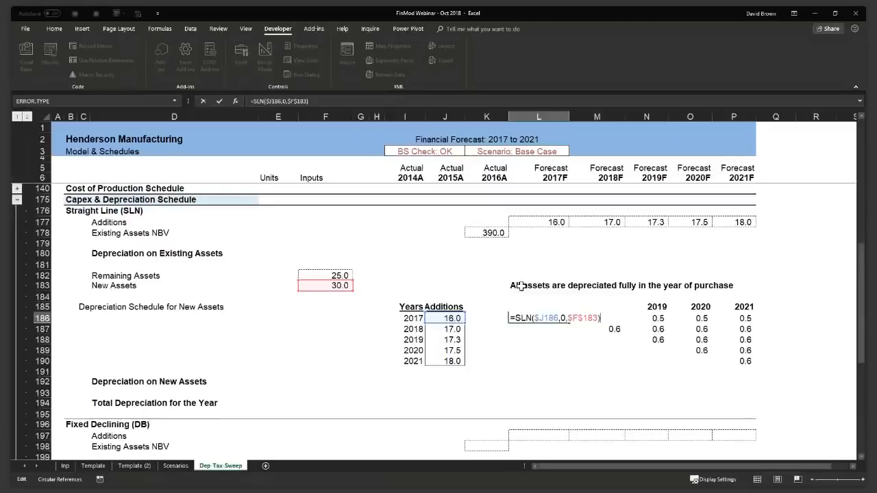
{"action": "key", "text": "ctrl+Return"}
{"action": "key", "text": "Up"}
{"action": "key", "text": "Up"}
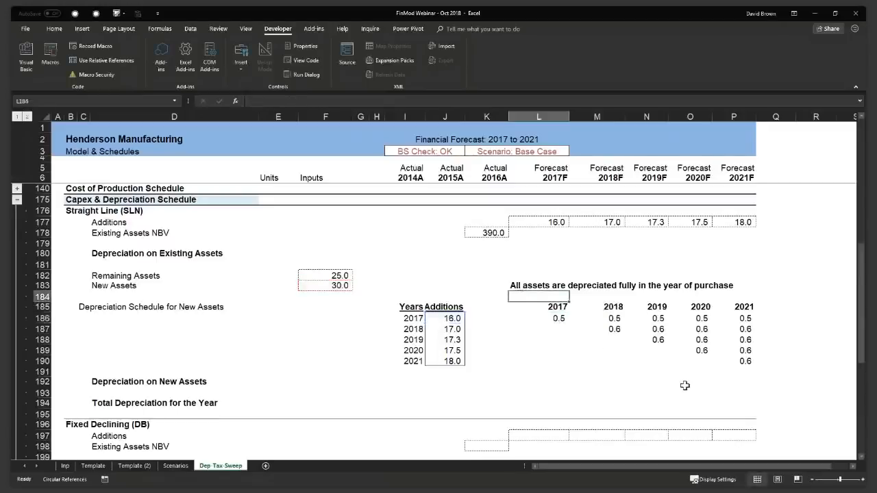
{"action": "key", "text": "Down"}
{"action": "key", "text": "Down"}
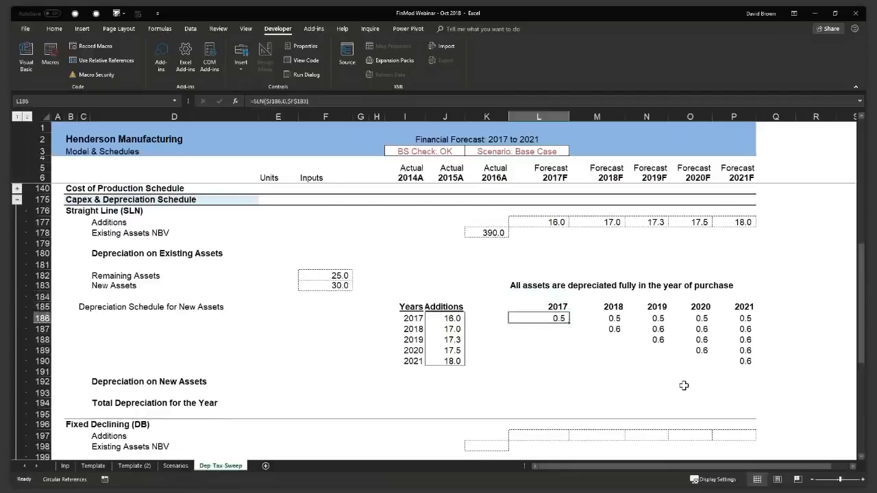
{"action": "key", "text": "F2"}
{"action": "key", "text": "Escape"}
Step: Replace the L186 formula with a DB function using $J186 as cost, 0 as salvage and $F$183 as life
{"action": "type", "text": "=db"}
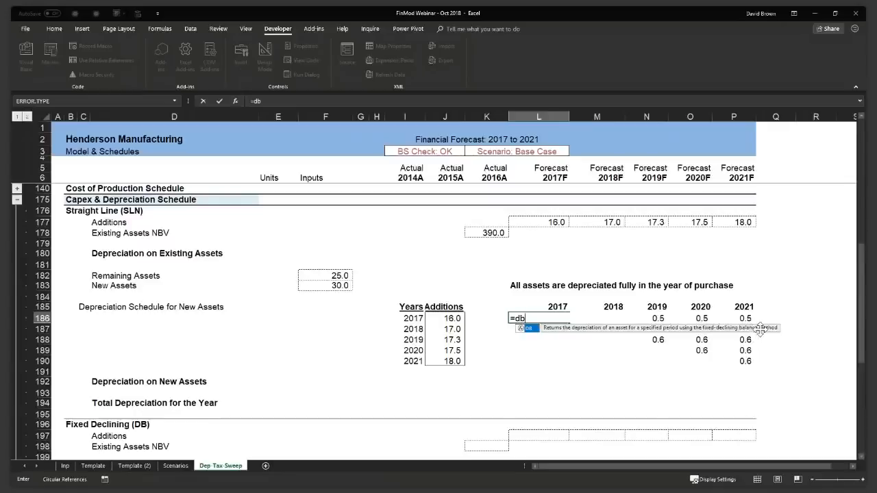
{"action": "key", "text": "Tab"}
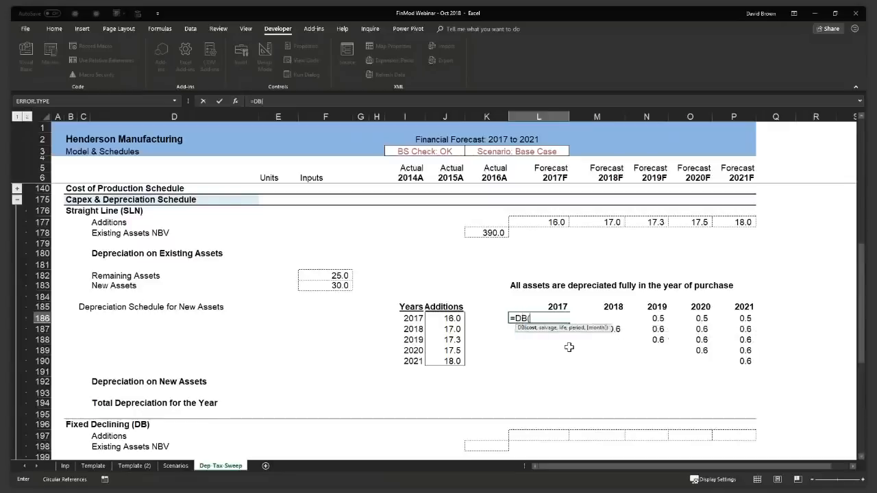
{"action": "left_click", "coordinate": [450, 318]}
{"action": "key", "text": "F4"}
{"action": "key", "text": "F4"}
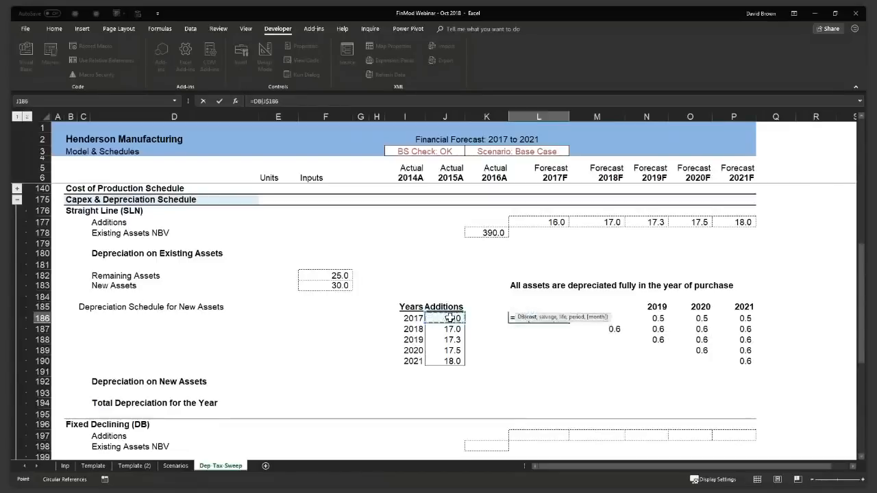
{"action": "key", "text": "F4"}
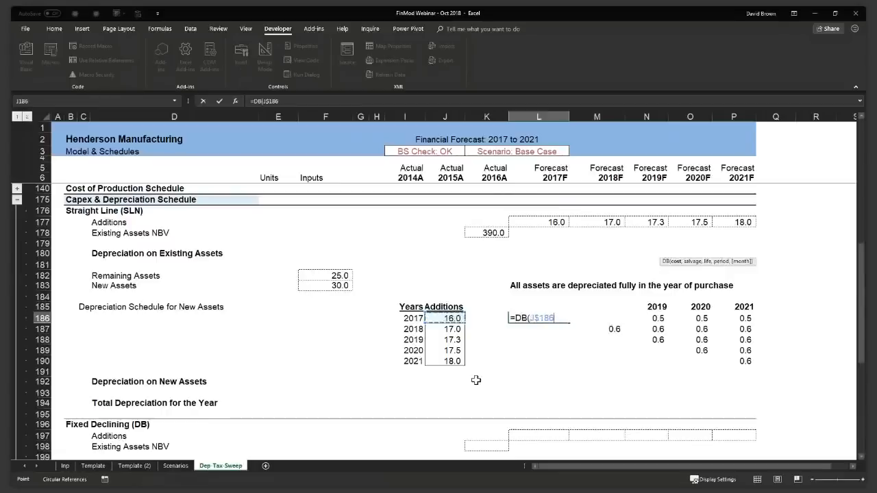
{"action": "type", "text": ","}
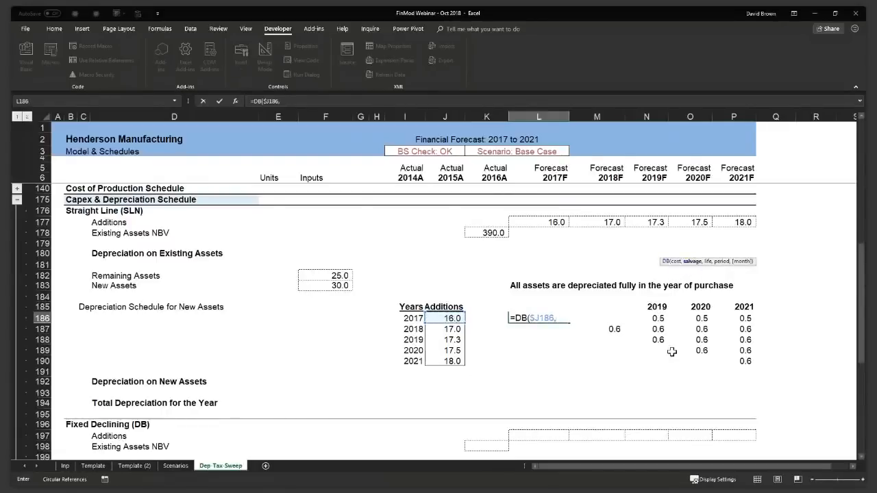
{"action": "type", "text": "0,"}
{"action": "left_click", "coordinate": [332, 285]}
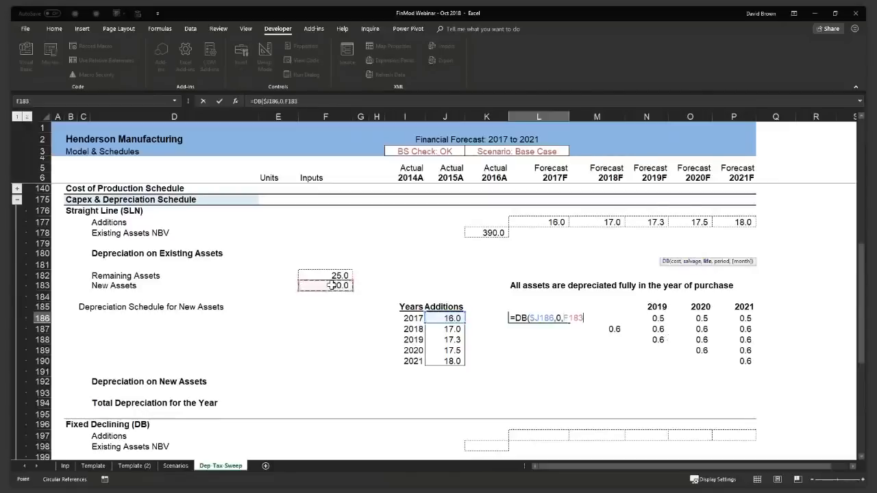
{"action": "key", "text": "F4"}
{"action": "type", "text": ","}
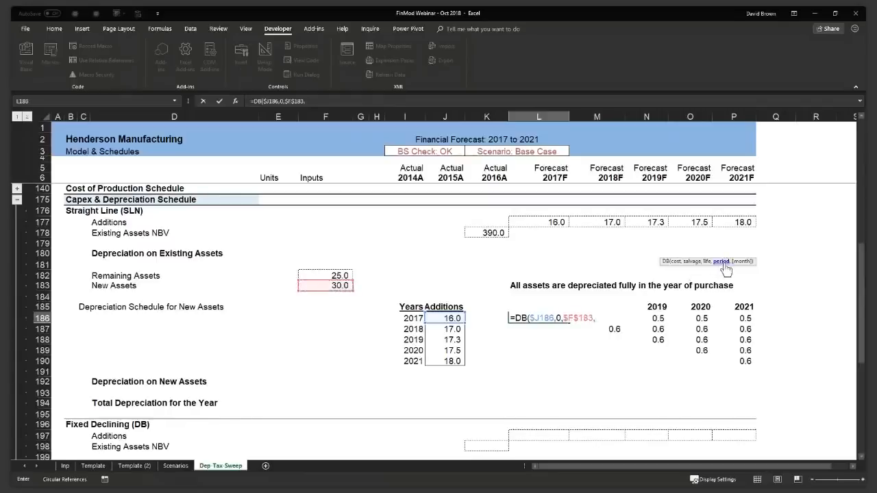
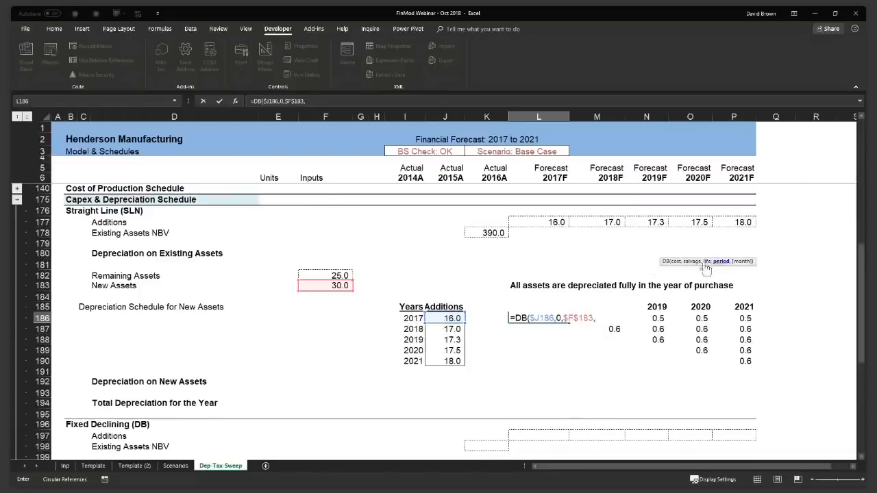
Step: Enter L$185-$I186+1 as the period argument of the DB formula in L186
{"action": "left_click", "coordinate": [501, 295]}
{"action": "key", "text": "Down"}
{"action": "key", "text": "Right"}
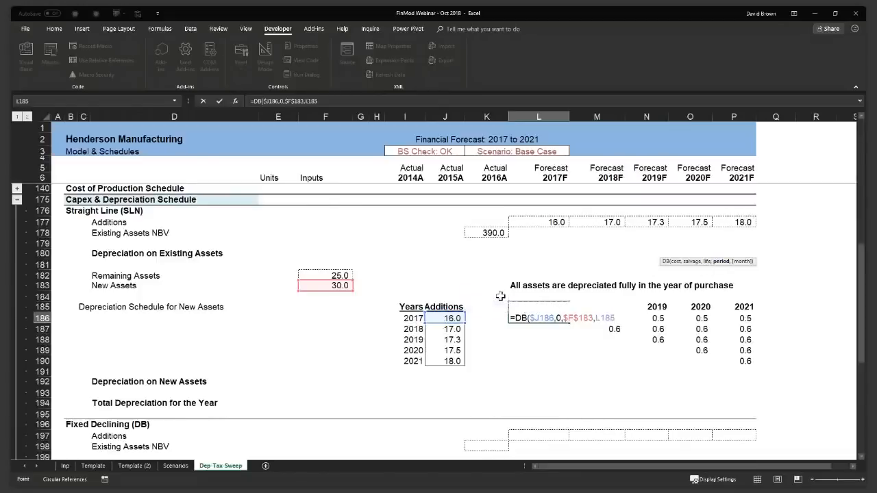
{"action": "key", "text": "F4"}
{"action": "key", "text": "F4"}
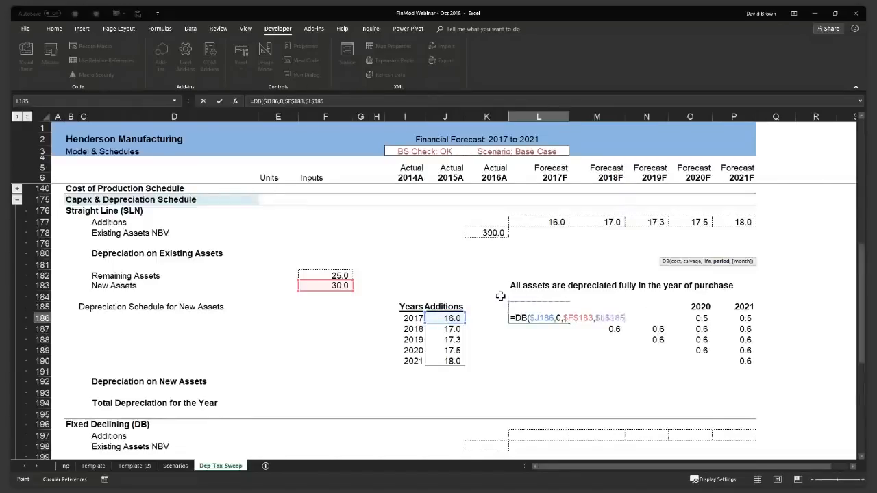
{"action": "type", "text": "-"}
{"action": "left_click", "coordinate": [412, 318]}
{"action": "key", "text": "F4"}
{"action": "key", "text": "F4"}
{"action": "key", "text": "F4"}
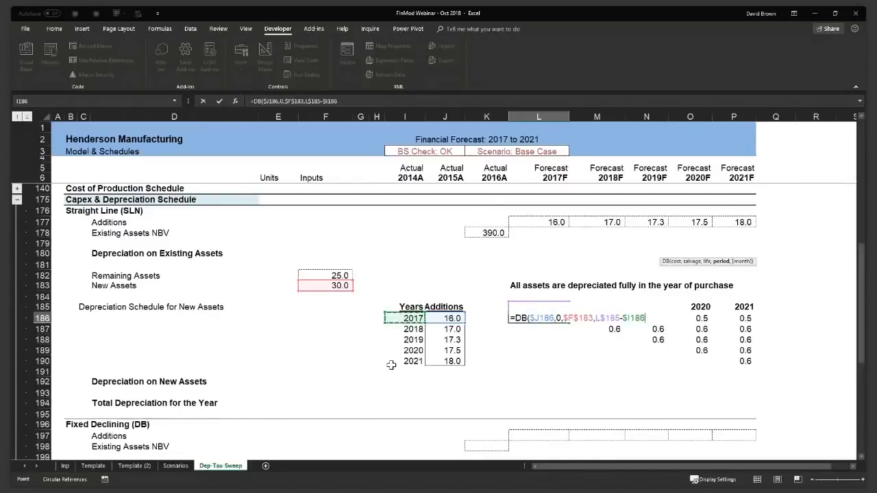
{"action": "type", "text": "+1"}
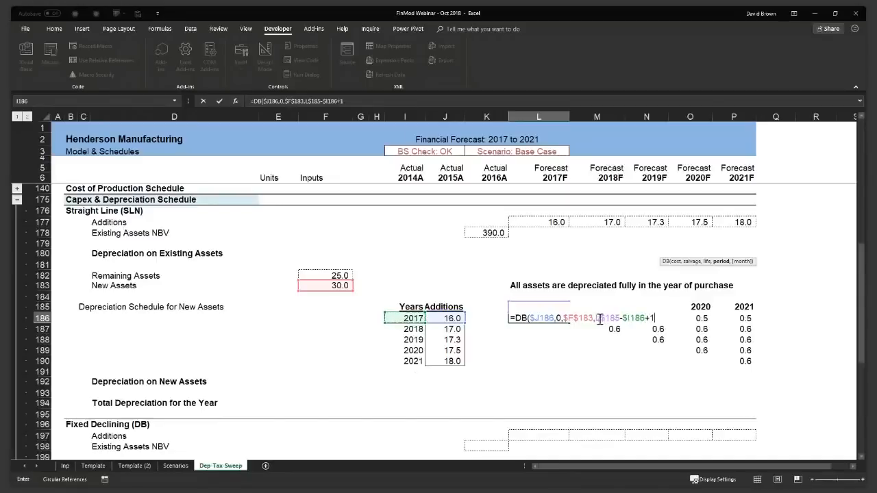
Step: Try a fixed period of 1 in the L186 DB formula and undo the replacement
{"action": "left_click_drag", "start_coordinate": [594, 318], "coordinate": [659, 318]}
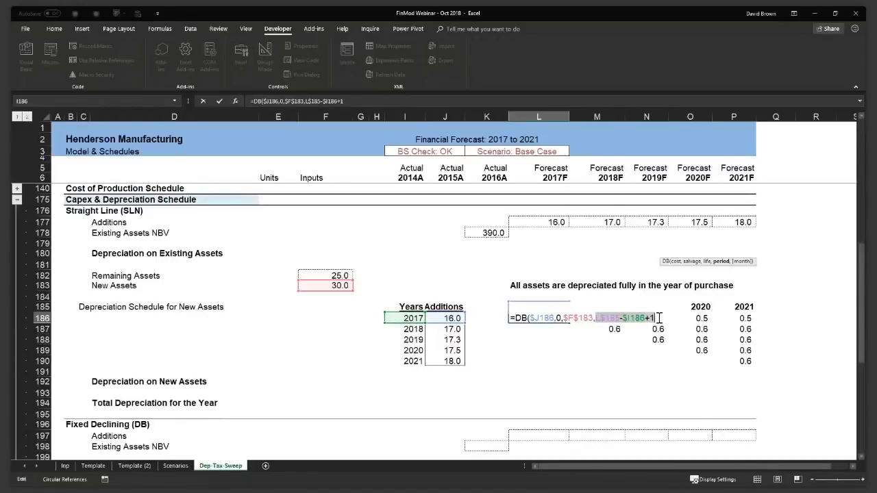
{"action": "type", "text": "1"}
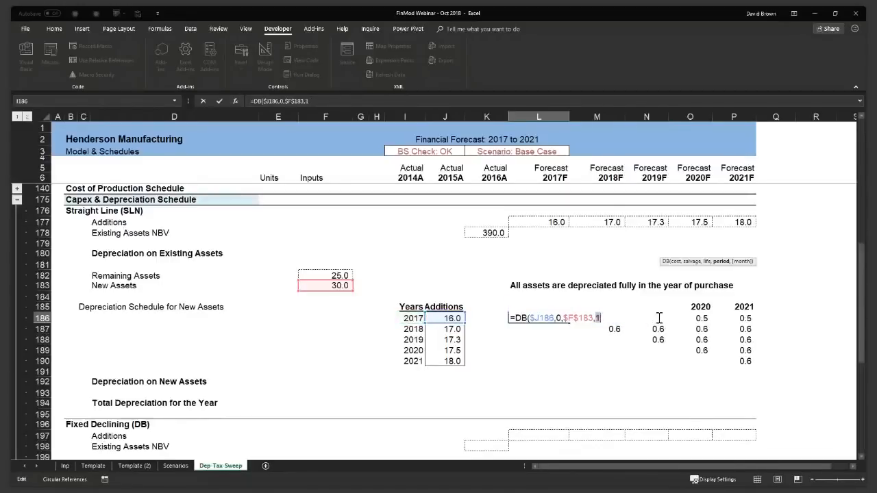
{"action": "key", "text": "ctrl+z"}
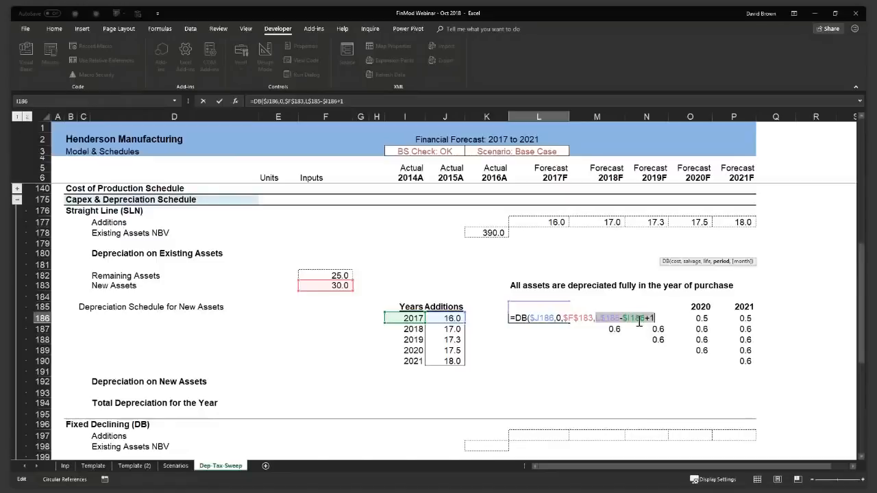
Step: Wrap the L186 period argument in MAX with 0 and commit the formula as =DB($J186,0,$F$183,MAX(L$185-$I186+1,0))
{"action": "left_click", "coordinate": [596, 318]}
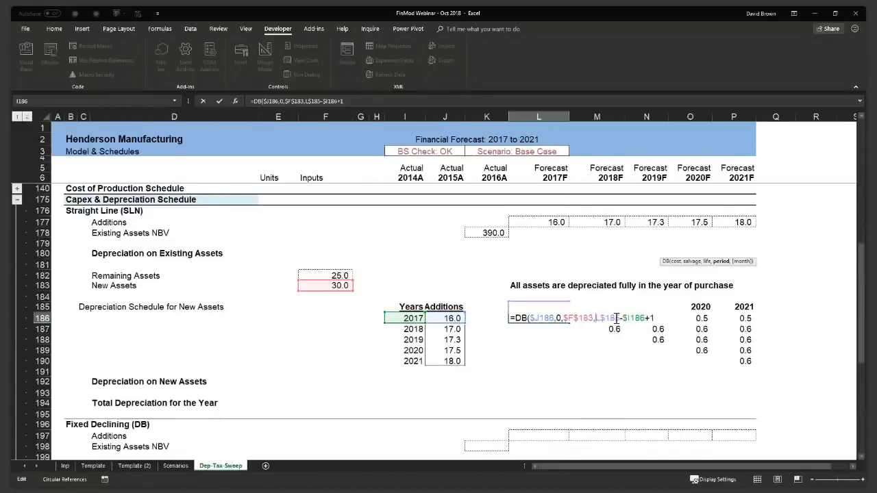
{"action": "type", "text": "max("}
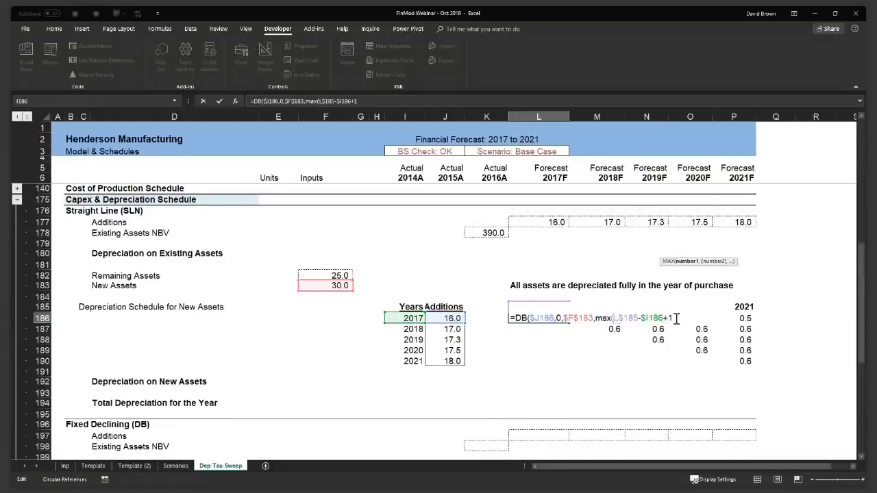
{"action": "type", "text": ",0)"}
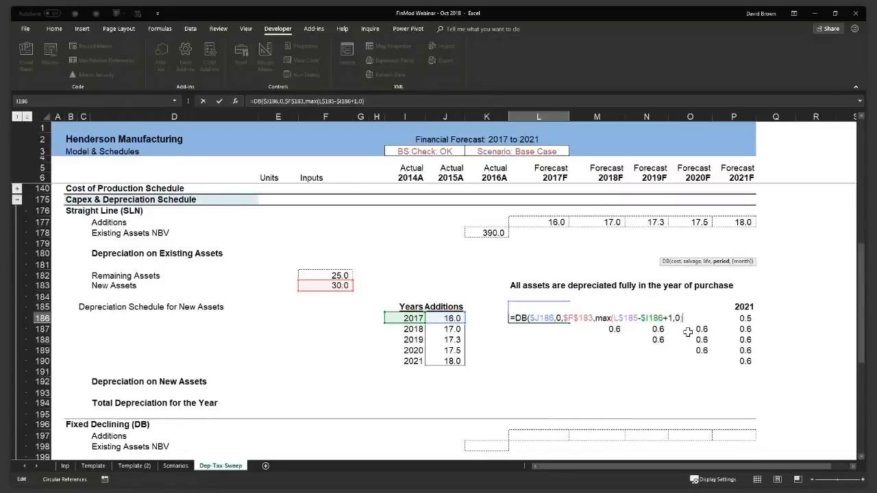
{"action": "type", "text": ")"}
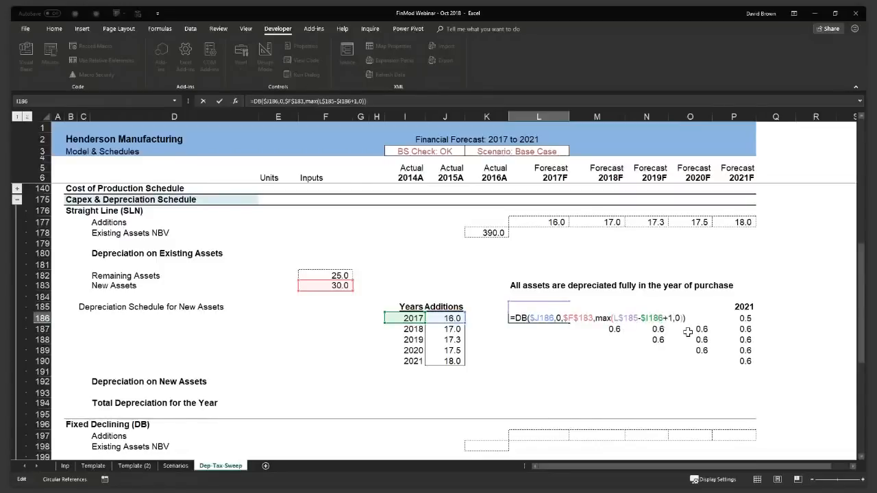
{"action": "key", "text": "ctrl+Return"}
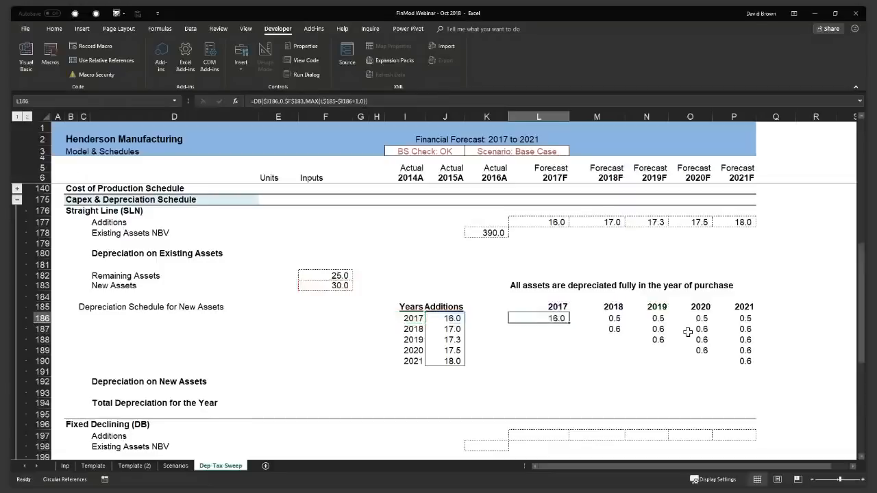
Step: Examine the cost, salvage, life and period arguments of the L186 DB formula in the Function Arguments dialog
{"action": "key", "text": "F2"}
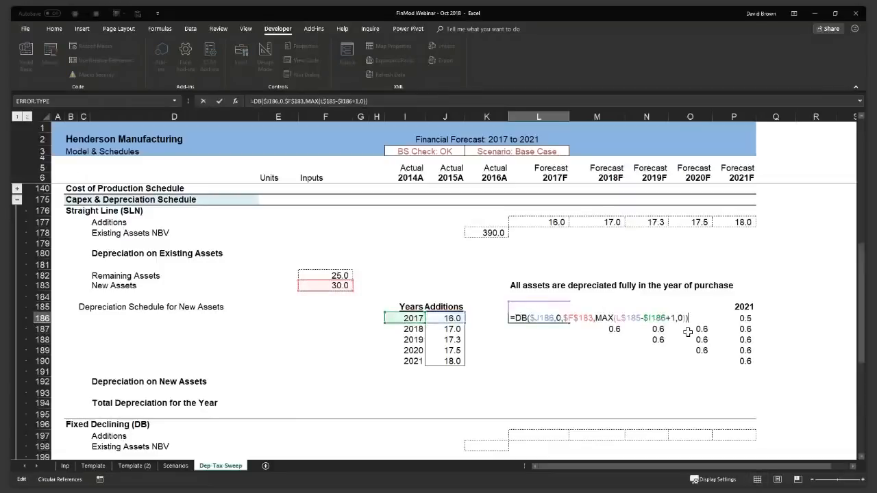
{"action": "left_click", "coordinate": [531, 318]}
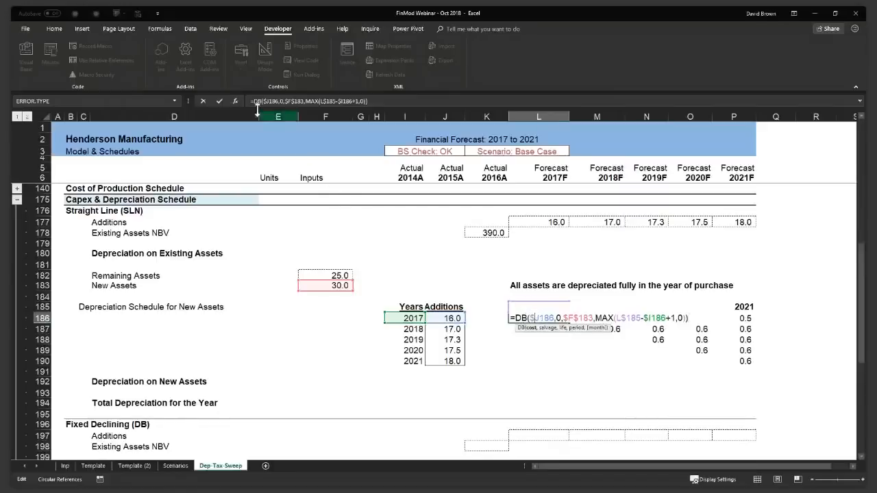
{"action": "left_click", "coordinate": [235, 100]}
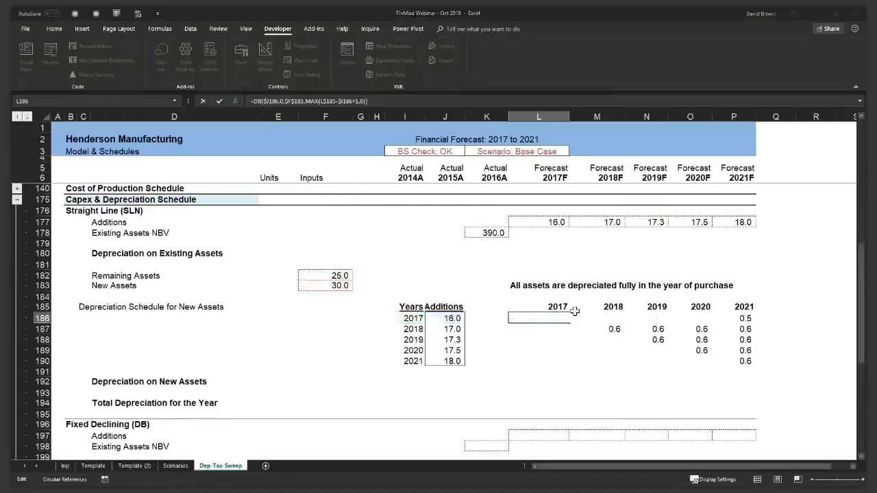
{"action": "left_click", "coordinate": [527, 228]}
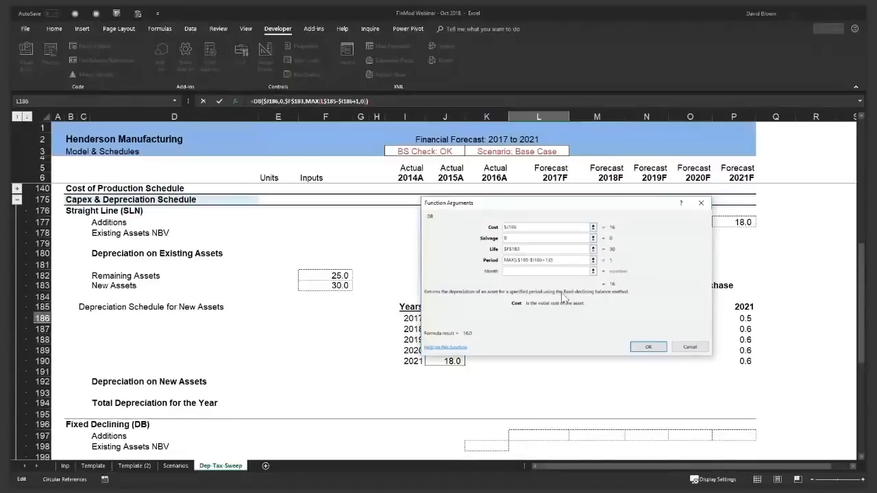
{"action": "left_click", "coordinate": [523, 239]}
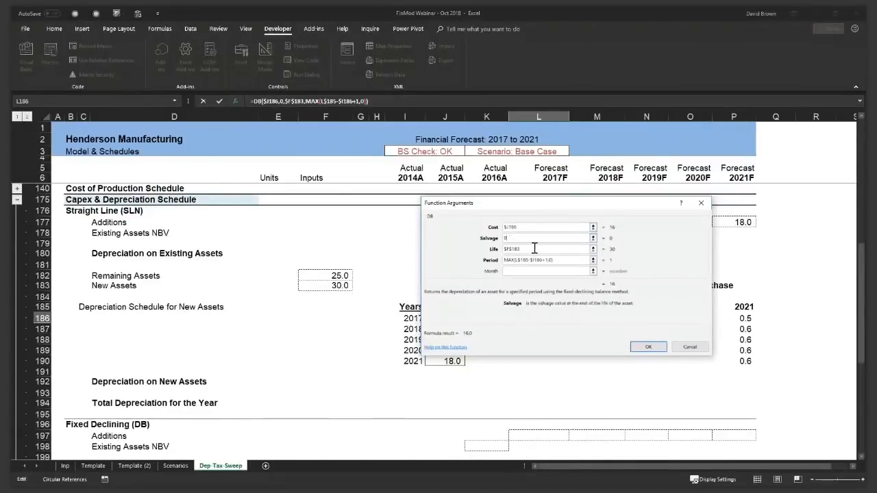
{"action": "left_click", "coordinate": [545, 249]}
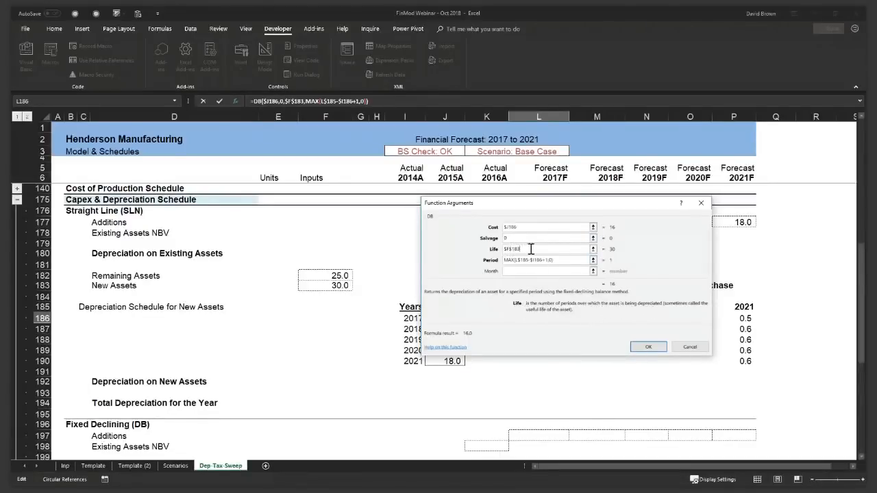
{"action": "left_click_drag", "start_coordinate": [523, 248], "coordinate": [495, 247]}
{"action": "left_click", "coordinate": [567, 262]}
{"action": "left_click_drag", "start_coordinate": [533, 211], "coordinate": [568, 121]}
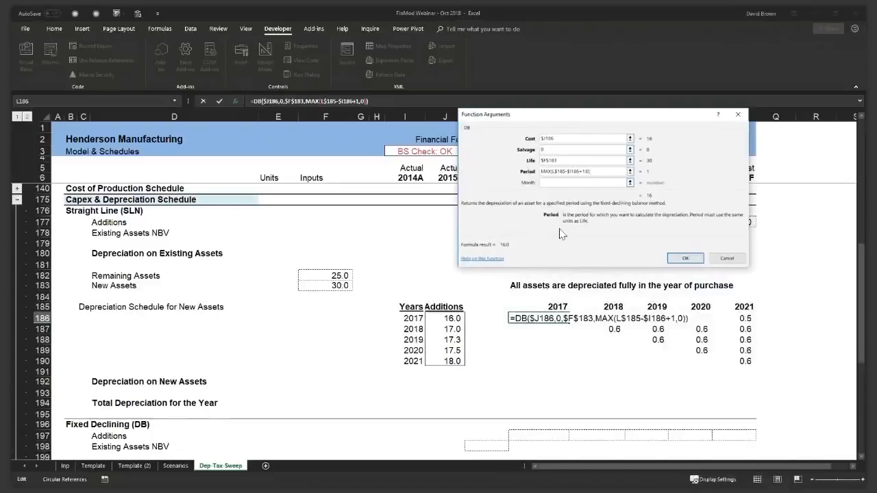
Step: Try 6 as the optional Month argument of the DB function, clear it again and close the dialog
{"action": "left_click", "coordinate": [568, 183]}
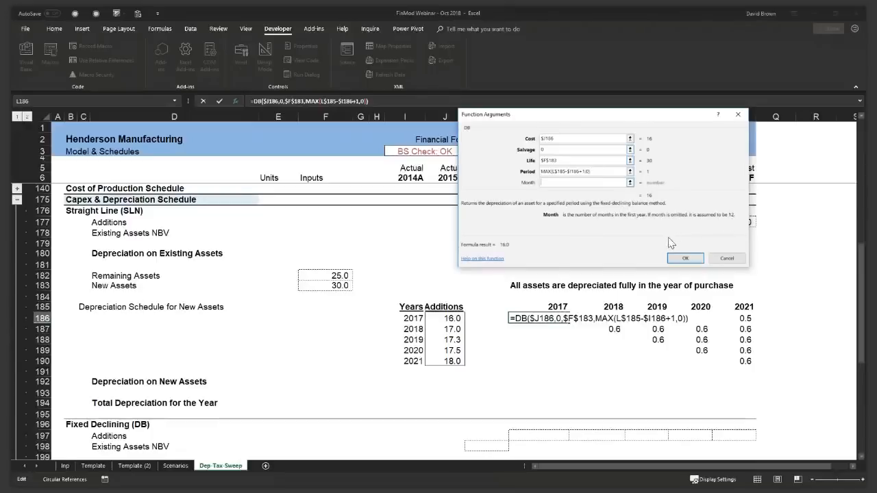
{"action": "type", "text": "6"}
{"action": "key", "text": "BackSpace"}
{"action": "left_click", "coordinate": [684, 257]}
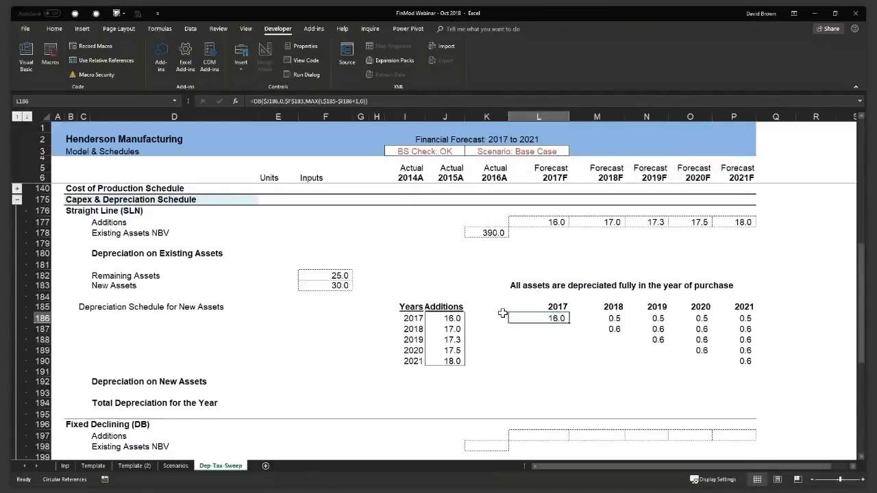
Step: Try 1/$F$183 as the life argument of the L186 DB formula and undo the change
{"action": "key", "text": "F2"}
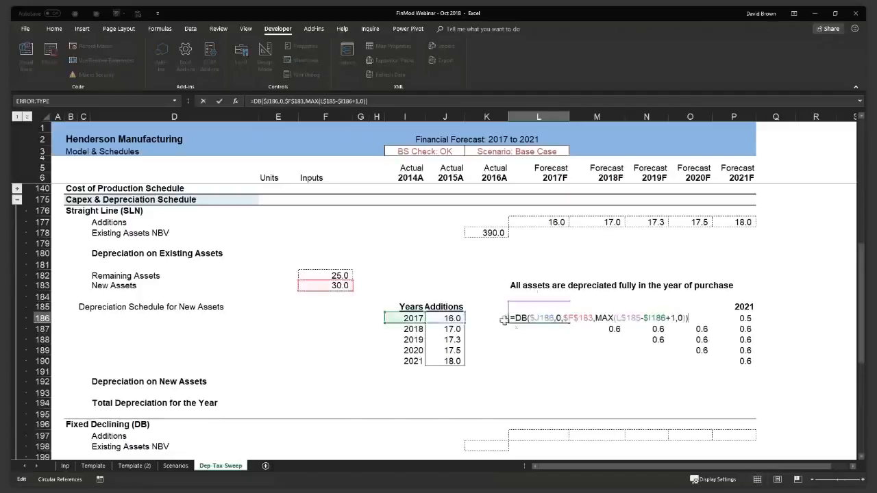
{"action": "left_click", "coordinate": [598, 318]}
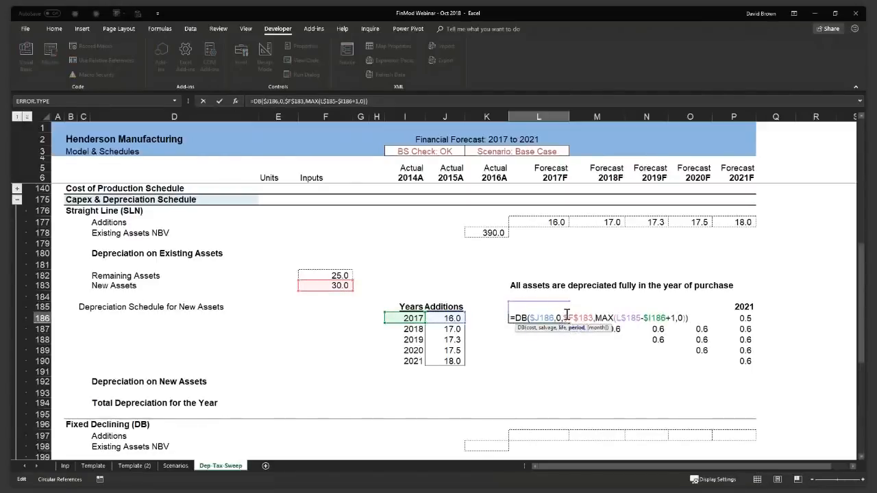
{"action": "left_click", "coordinate": [566, 318]}
{"action": "type", "text": "1/"}
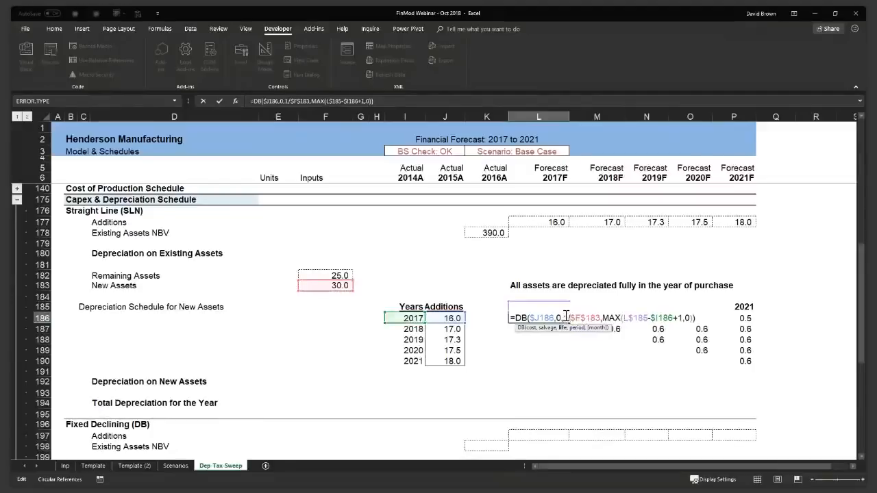
{"action": "key", "text": "ctrl+Return"}
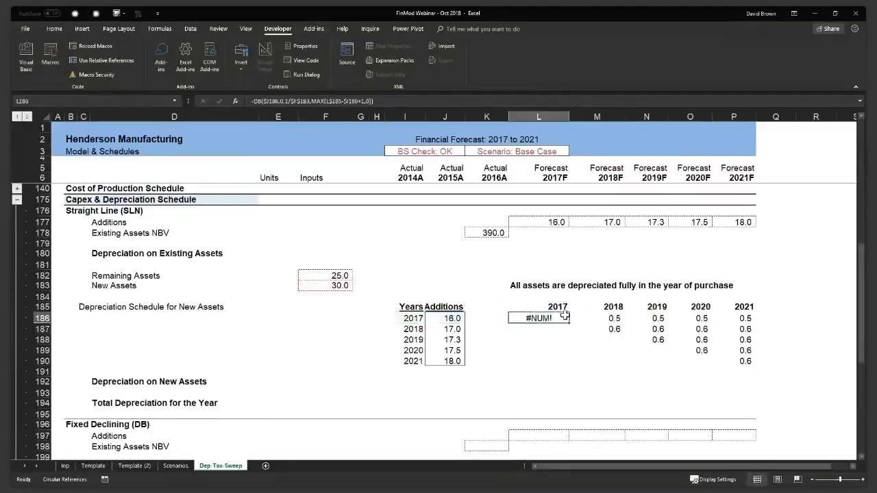
{"action": "key", "text": "ctrl+z"}
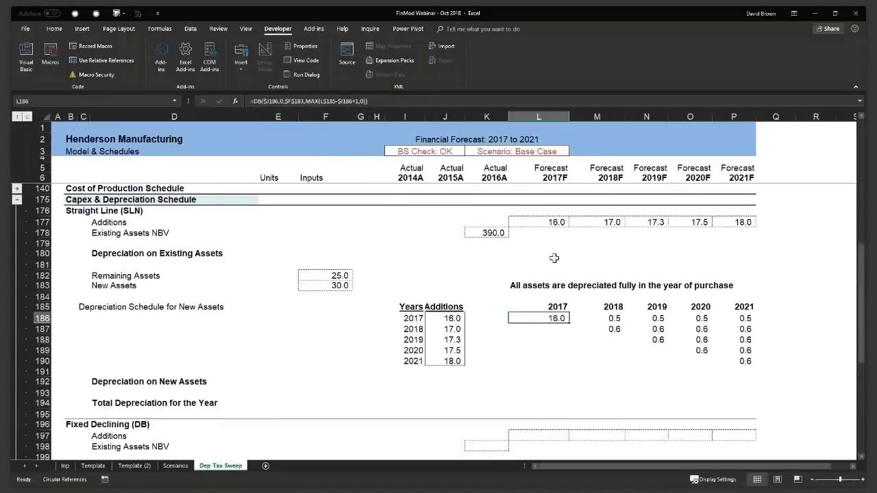
Step: Try the double-declining DDB function with the same arguments in L186 and restore the DB function
{"action": "double_click", "coordinate": [538, 318]}
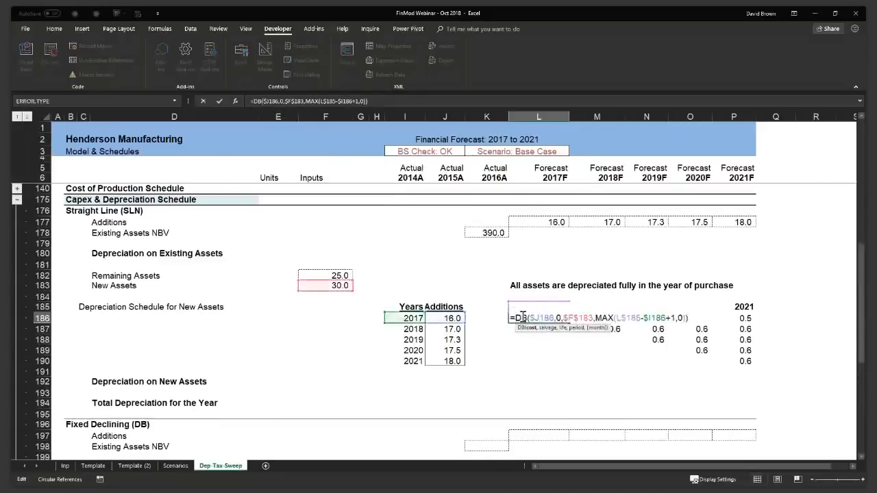
{"action": "type", "text": "D"}
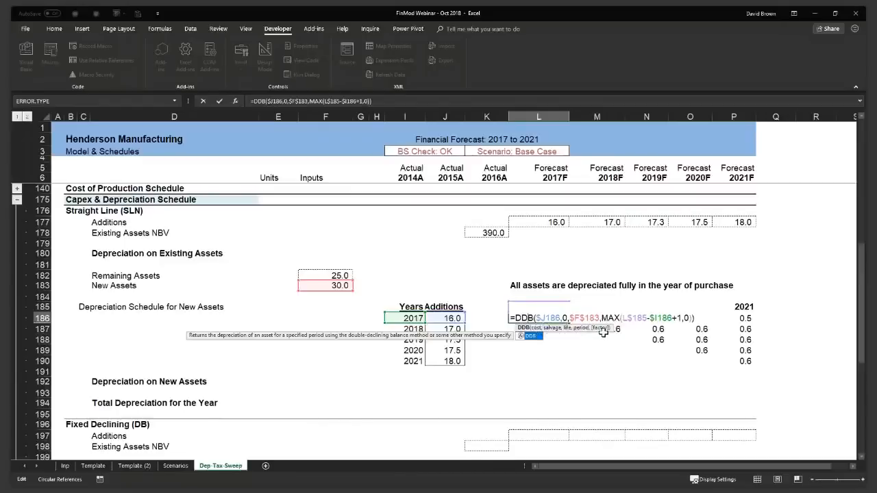
{"action": "key", "text": "ctrl+Return"}
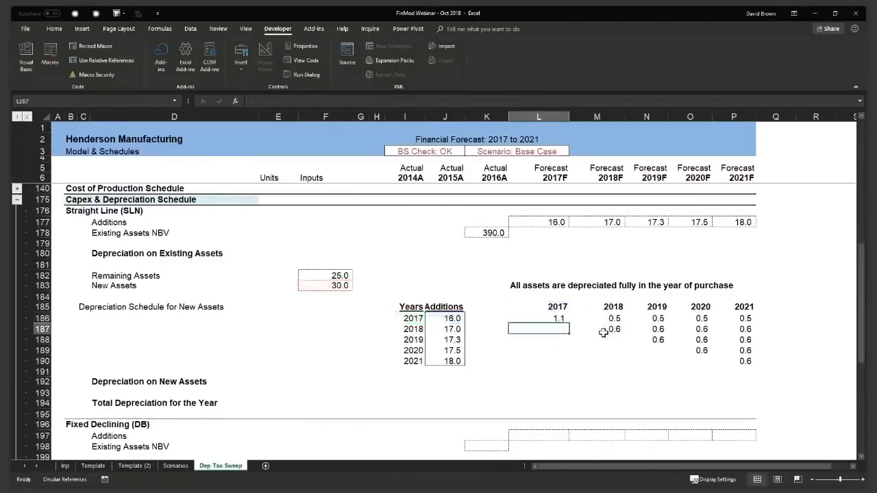
{"action": "key", "text": "F2"}
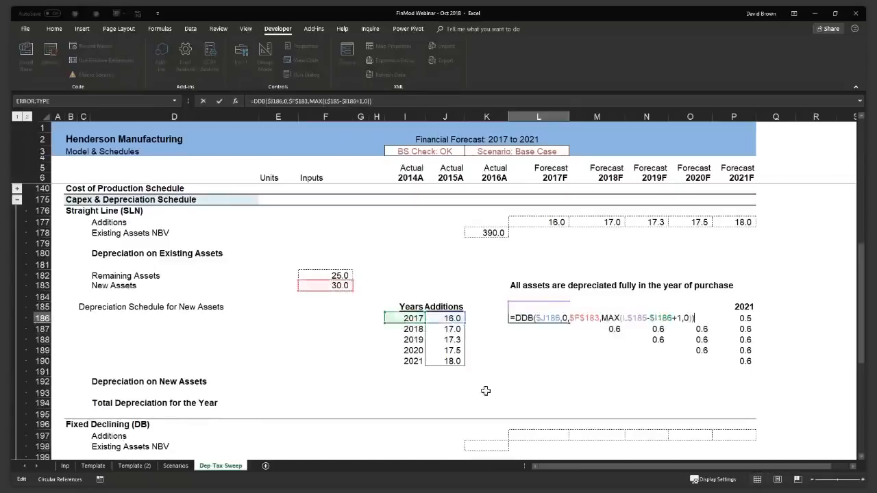
{"action": "left_click", "coordinate": [524, 318]}
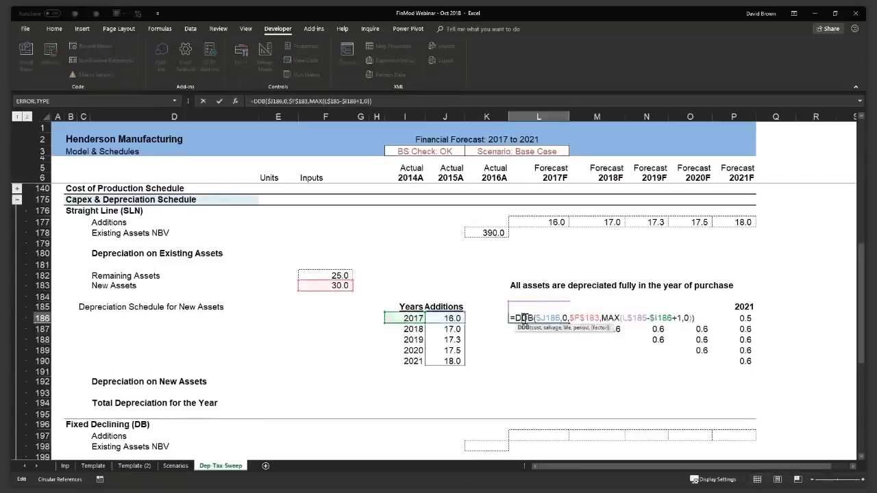
{"action": "key", "text": "BackSpace"}
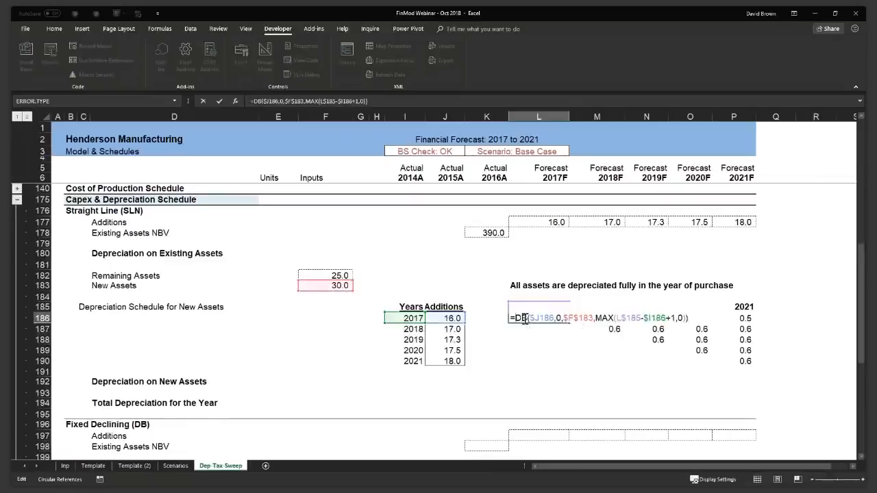
{"action": "key", "text": "ctrl+Return"}
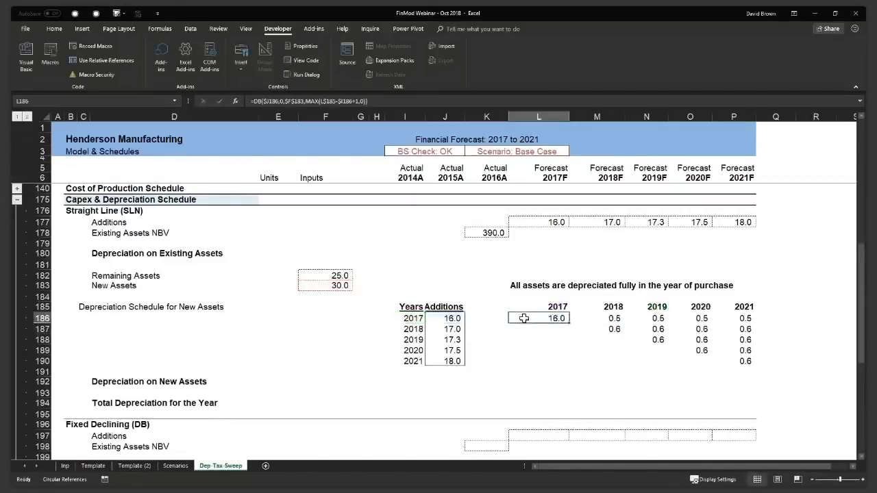
Step: Change the function in the L186 depreciation formula to DDB, keeping the same arguments
{"action": "double_click", "coordinate": [524, 318]}
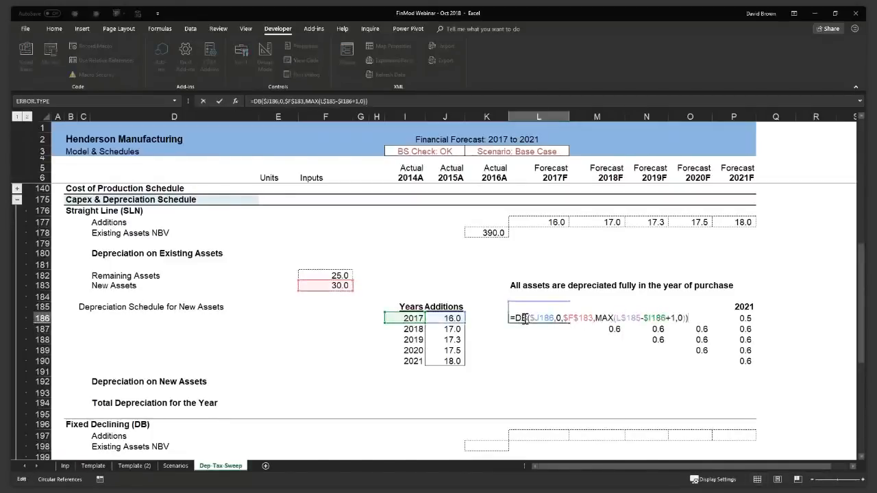
{"action": "left_click", "coordinate": [525, 319]}
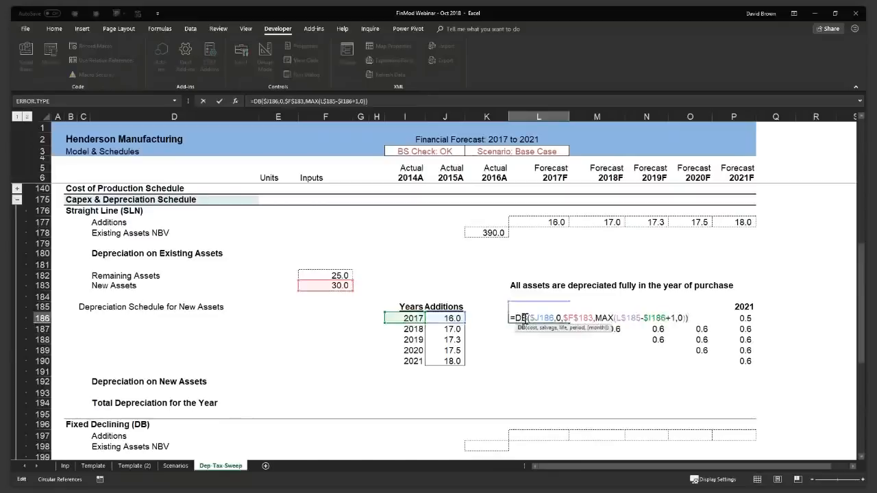
{"action": "type", "text": "D"}
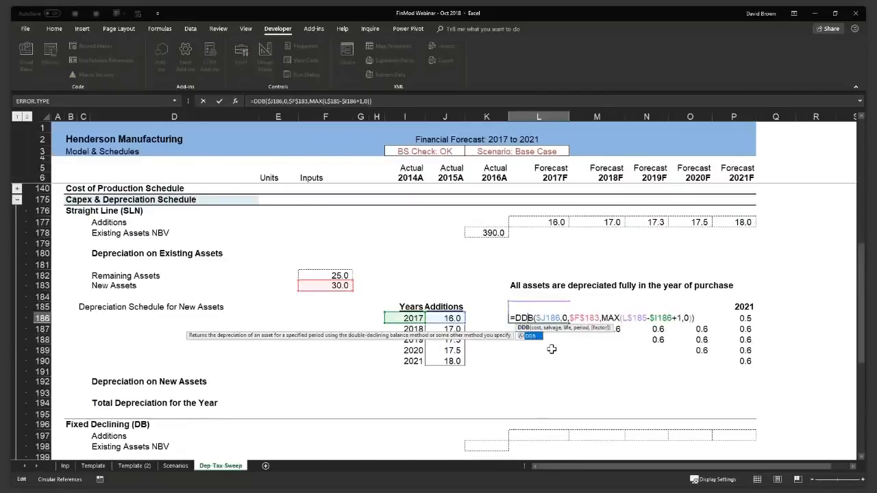
{"action": "key", "text": "ctrl+Return"}
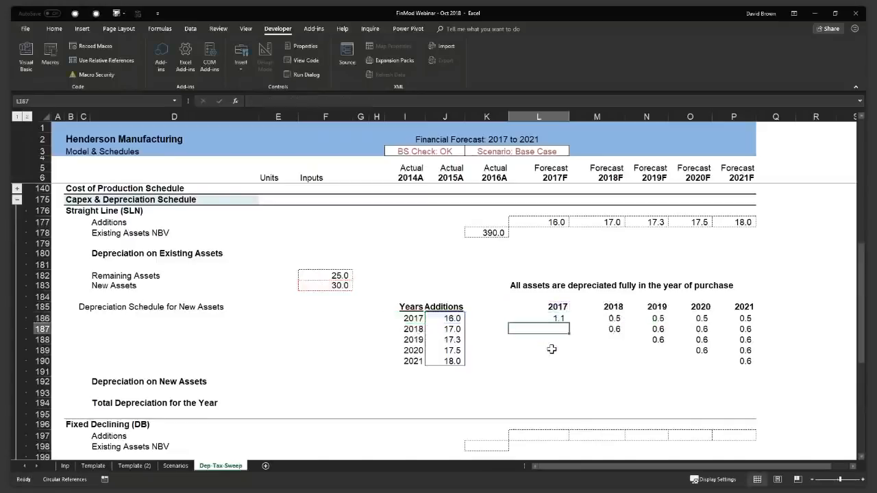
Step: Copy the L186 DDB formula across the 2017 additions row to P186
{"action": "key", "text": "shift+Right"}
{"action": "key", "text": "shift+Right"}
{"action": "key", "text": "shift+Right"}
{"action": "key", "text": "shift+Right"}
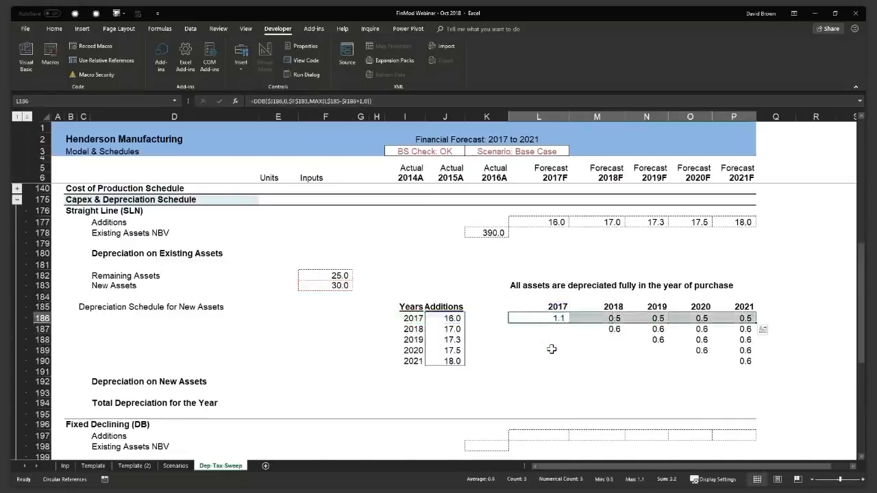
{"action": "key", "text": "ctrl+r"}
{"action": "key", "text": "Down"}
{"action": "key", "text": "Down"}
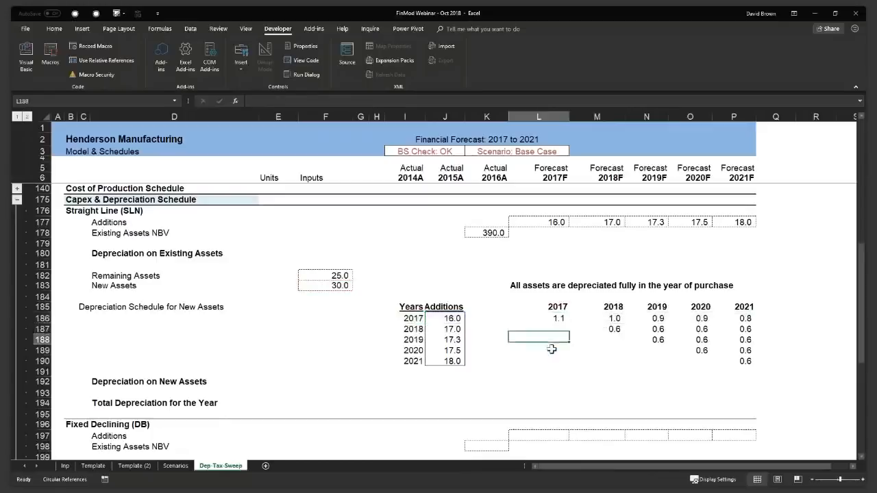
{"action": "type", "text": "=su"}
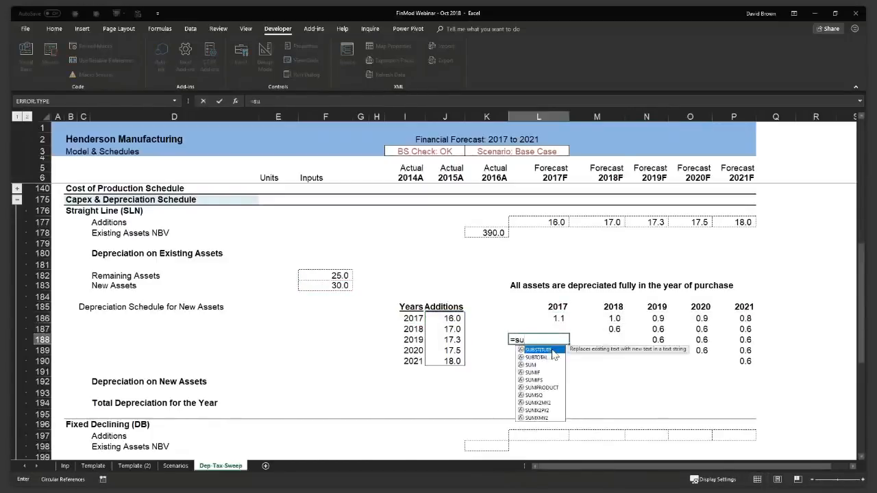
{"action": "key", "text": "BackSpace"}
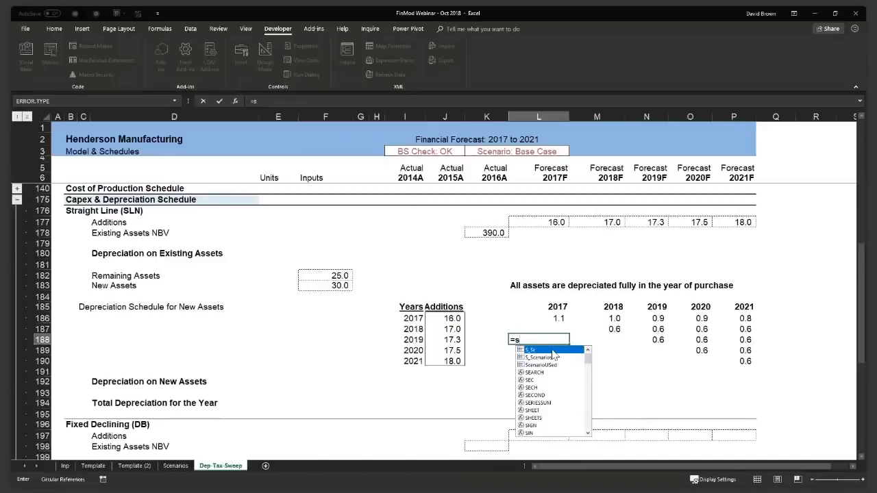
{"action": "type", "text": "o"}
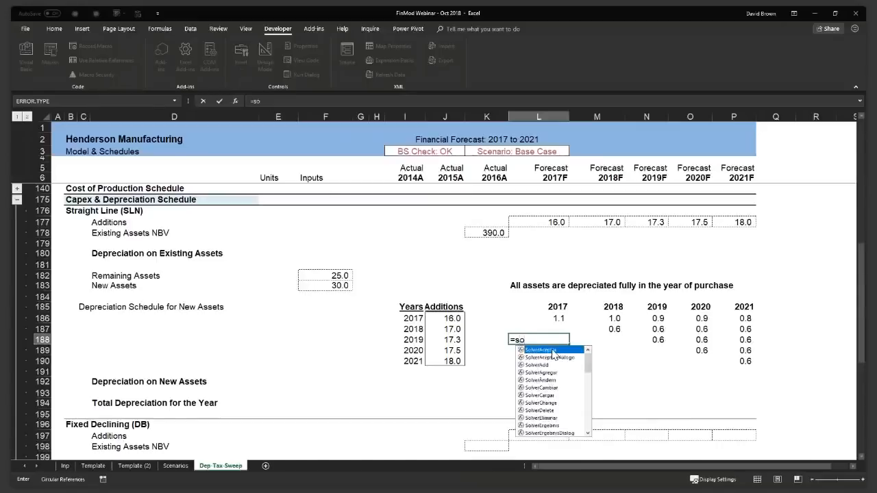
{"action": "key", "text": "Escape"}
{"action": "key", "text": "Escape"}
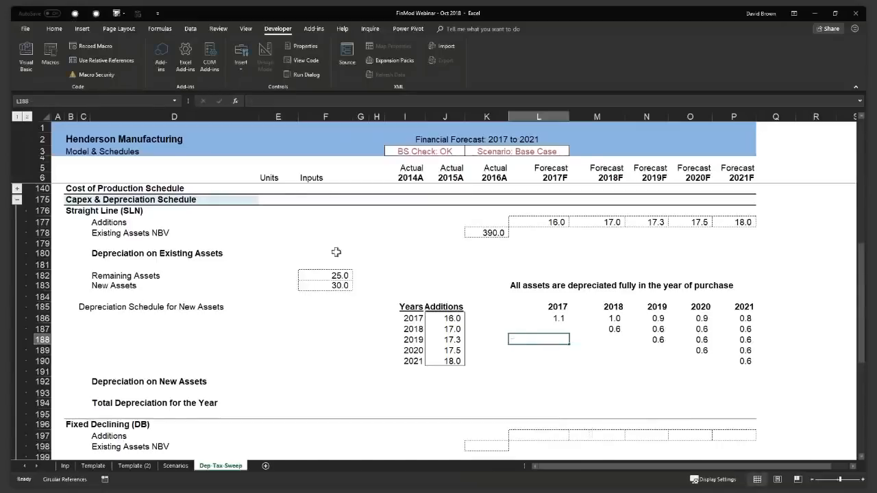
Step: Search the function library for "sum of the years" from L188 and open the arguments of the SYD function
{"action": "left_click", "coordinate": [236, 100]}
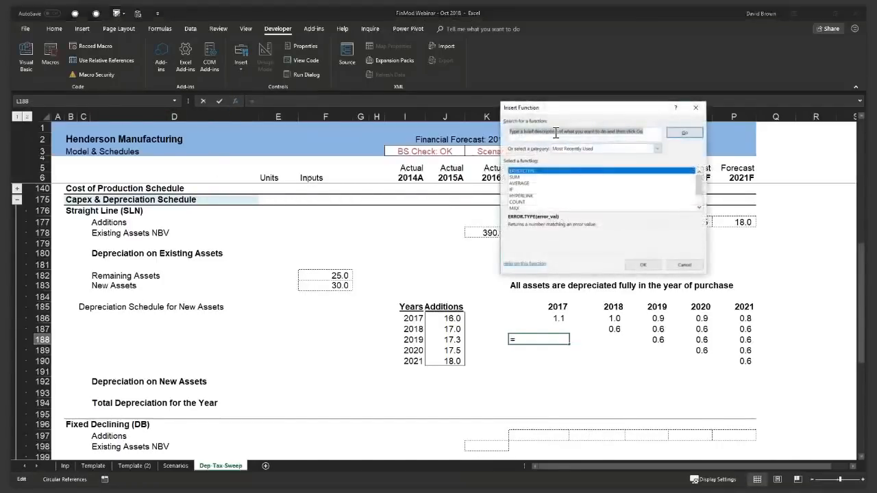
{"action": "type", "text": "sum of the years"}
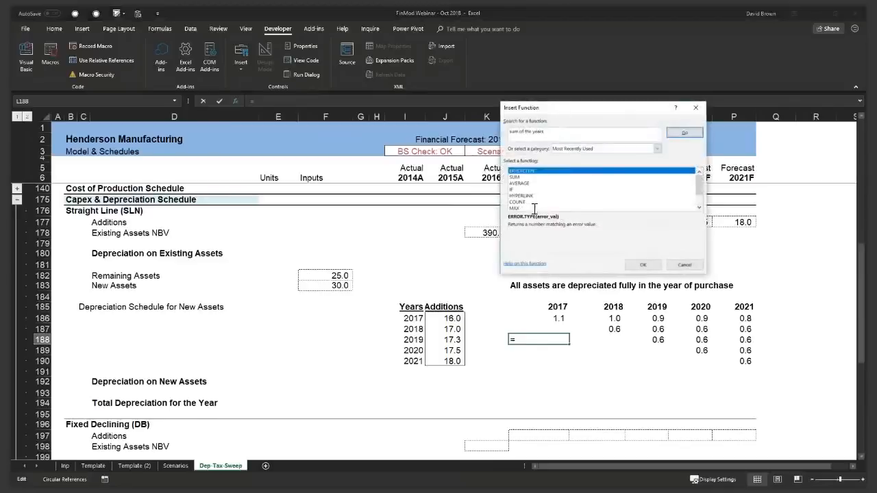
{"action": "key", "text": "Return"}
{"action": "left_click", "coordinate": [525, 178]}
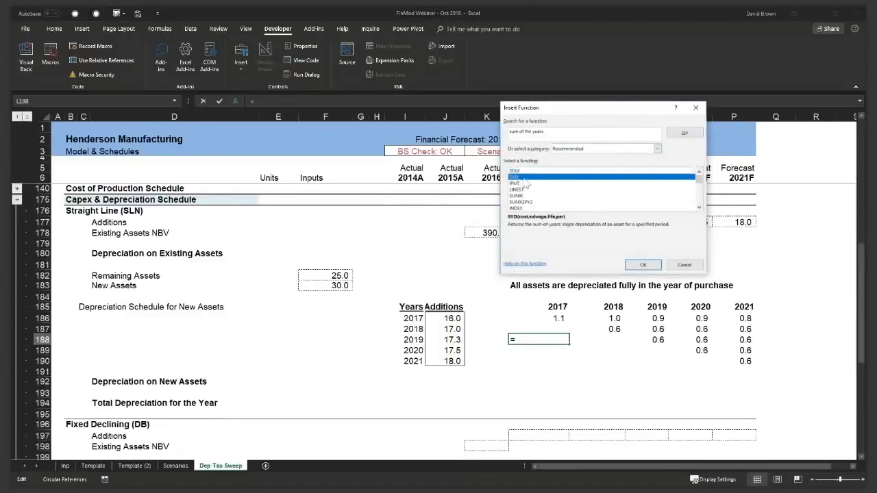
{"action": "left_click", "coordinate": [642, 266]}
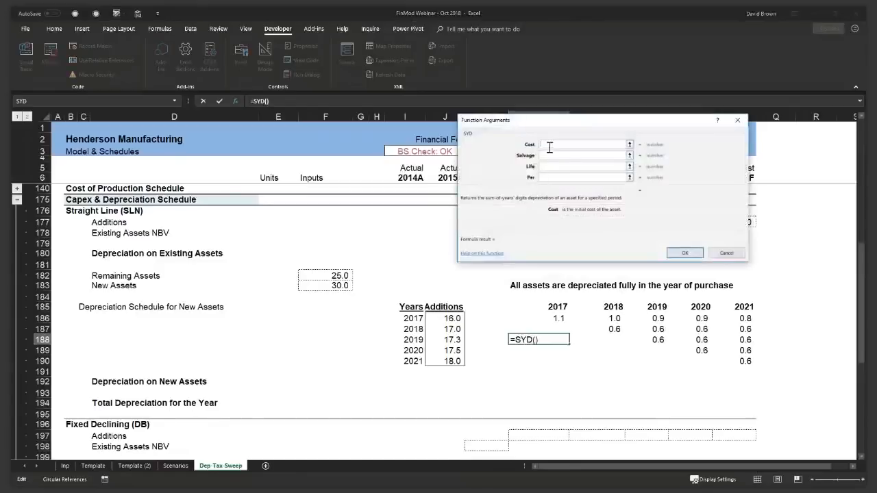
Step: Examine the salvage, life and period arguments of SYD, cancel the function and highlight the DDB results in L186:P186
{"action": "left_click", "coordinate": [548, 156]}
{"action": "left_click", "coordinate": [548, 167]}
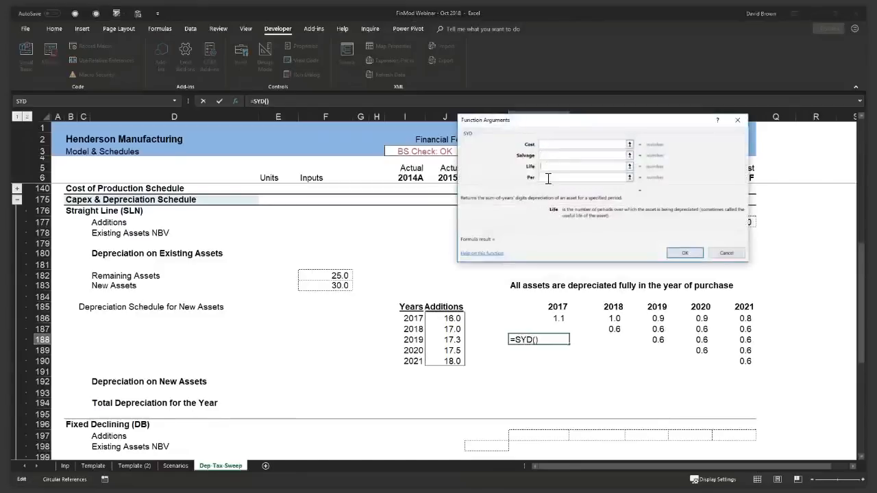
{"action": "left_click", "coordinate": [548, 178]}
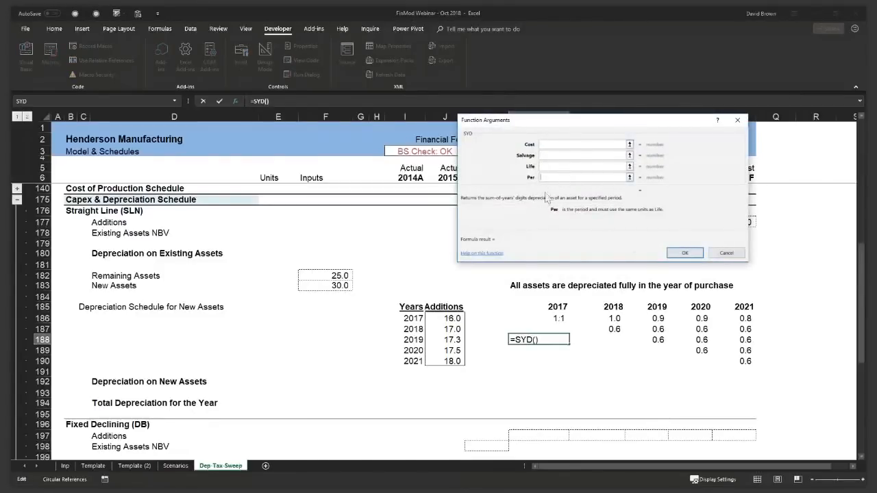
{"action": "left_click", "coordinate": [725, 255]}
{"action": "left_click_drag", "start_coordinate": [561, 318], "coordinate": [746, 318]}
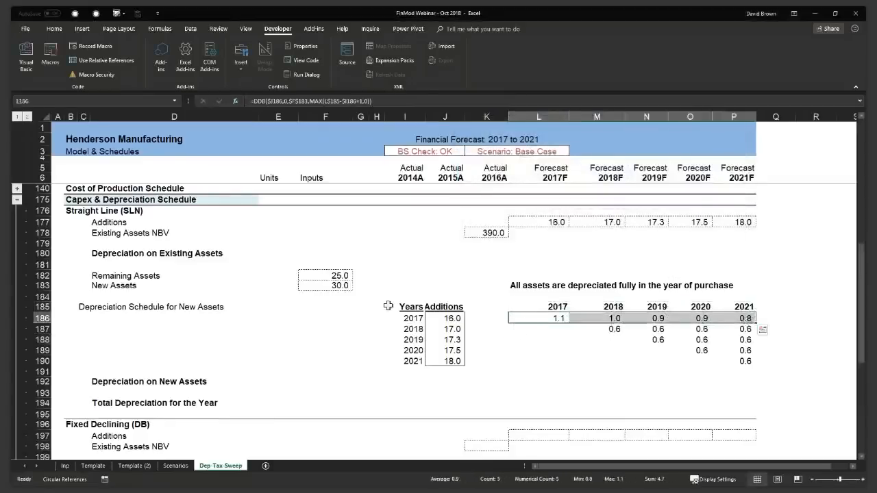
Step: Enter the depreciation method labels DM, DDM and SYD in cells L188 to L190
{"action": "left_click", "coordinate": [544, 340]}
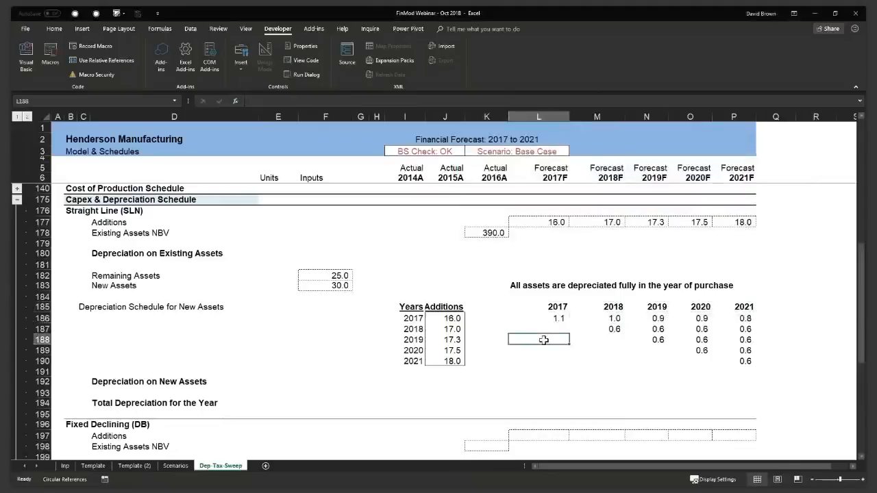
{"action": "type", "text": "DM"}
{"action": "key", "text": "Return"}
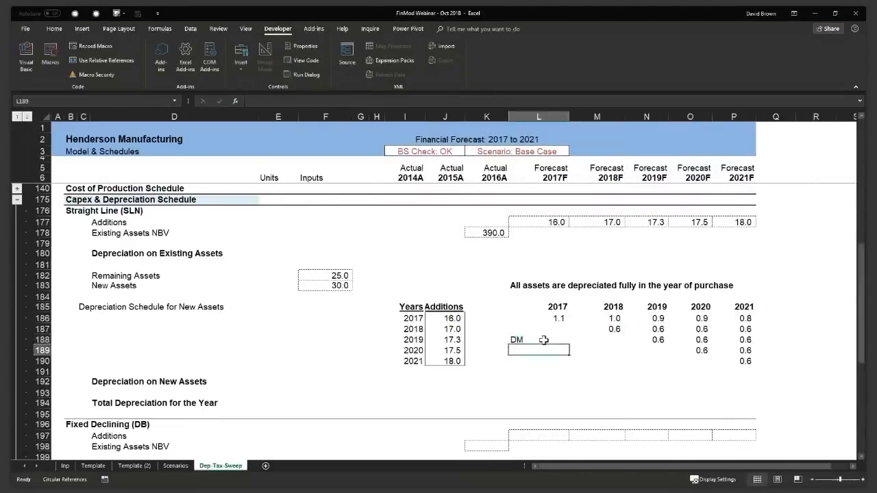
{"action": "type", "text": "DDM"}
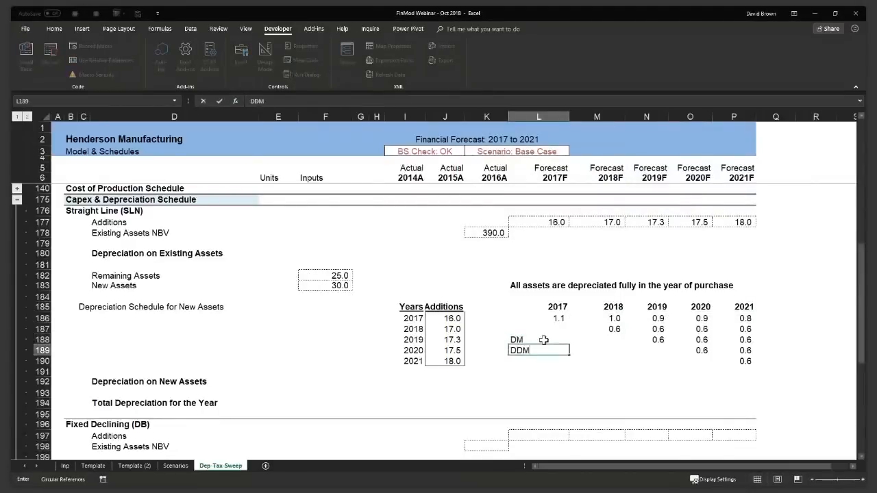
{"action": "key", "text": "Return"}
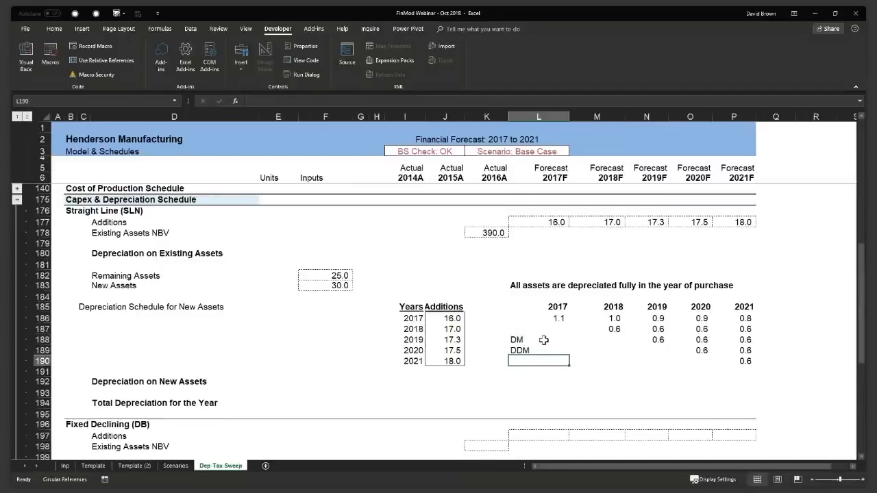
{"action": "type", "text": "SYD"}
{"action": "key", "text": "Return"}
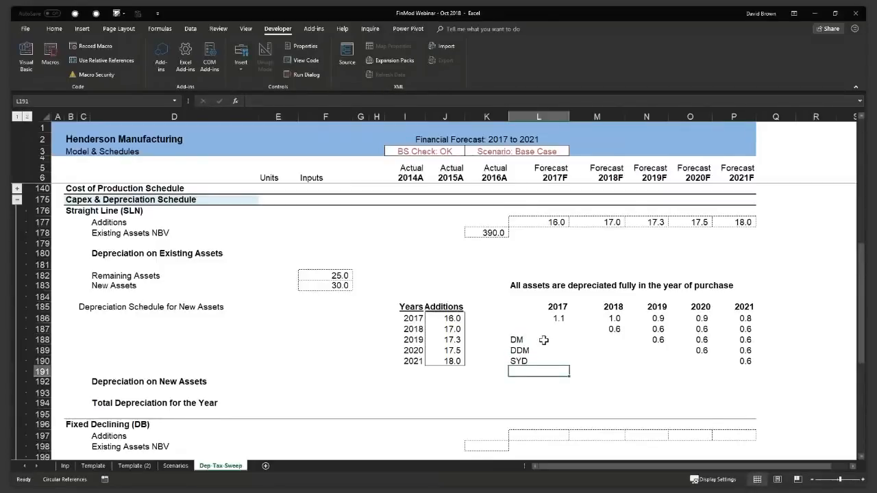
Step: Add the plain text label SLN in L191 beneath the other depreciation methods
{"action": "type", "text": "="}
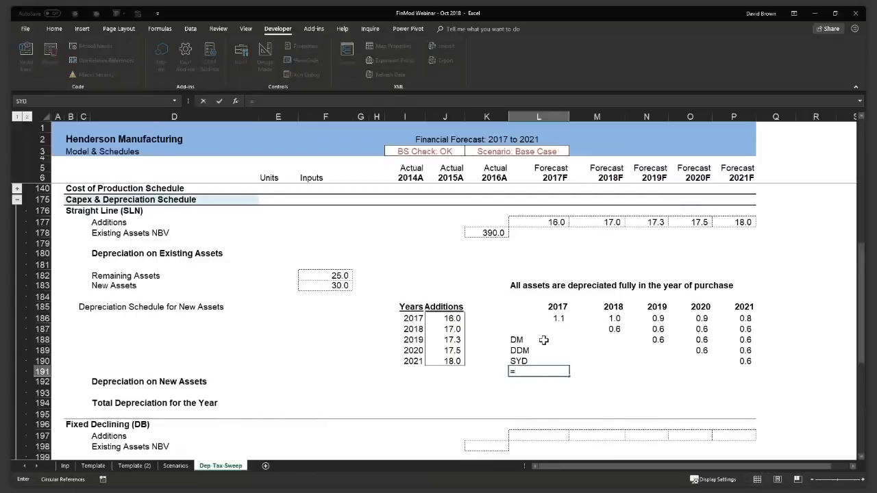
{"action": "type", "text": "sl"}
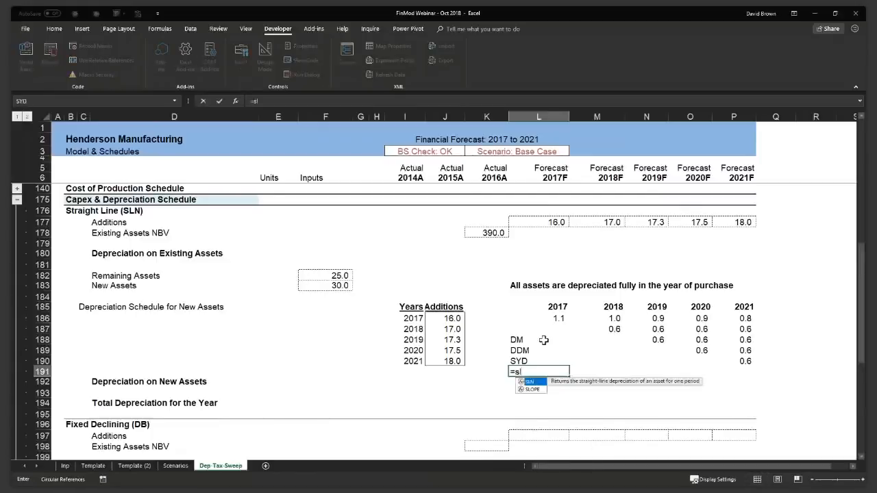
{"action": "key", "text": "BackSpace"}
{"action": "key", "text": "BackSpace"}
{"action": "key", "text": "BackSpace"}
{"action": "type", "text": "SLN"}
{"action": "key", "text": "Return"}
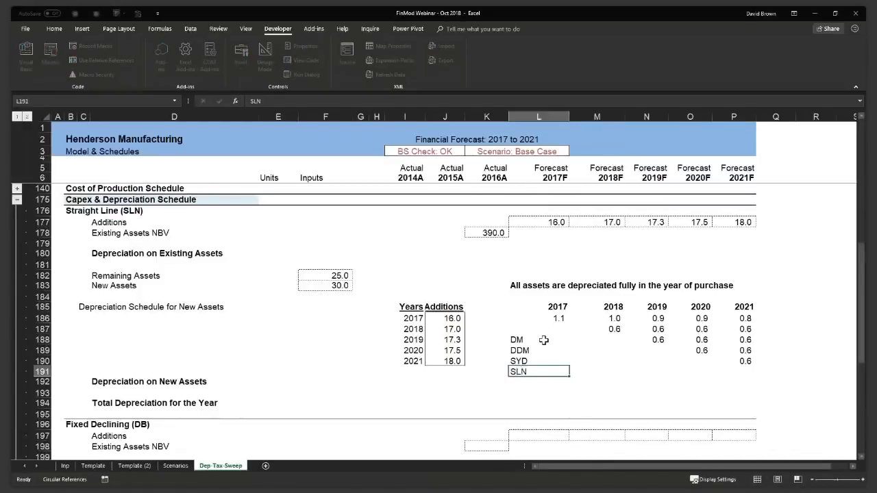
Step: Review the list of depreciation method labels in L188:L191
{"action": "key", "text": "Up"}
{"action": "key", "text": "Up"}
{"action": "key", "text": "Up"}
{"action": "key", "text": "Up"}
{"action": "key", "text": "shift+Down"}
{"action": "key", "text": "shift+Down"}
{"action": "key", "text": "shift+Down"}
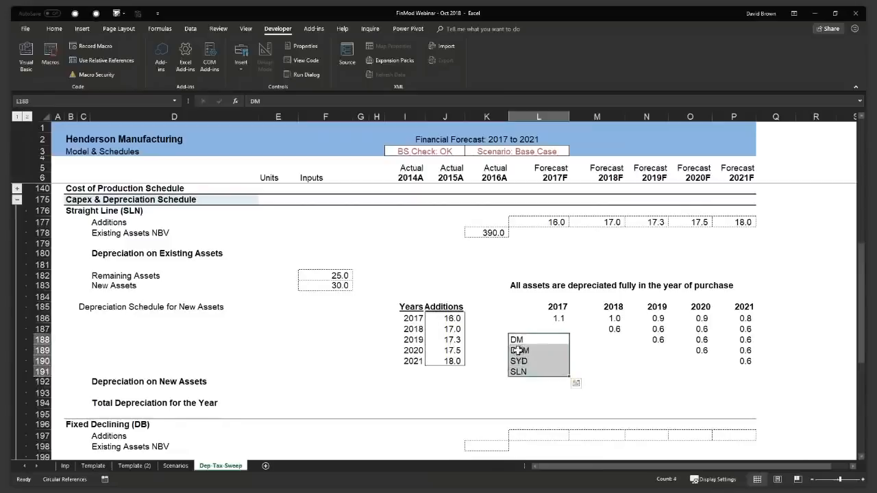
{"action": "left_click", "coordinate": [518, 338]}
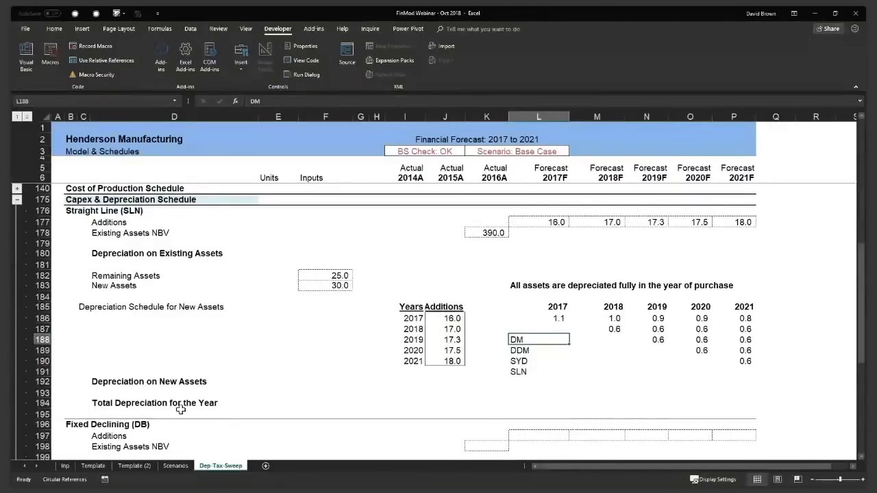
Step: Examine the MAX period argument inside the L186 DDB formula and leave the formula as it is
{"action": "double_click", "coordinate": [564, 318]}
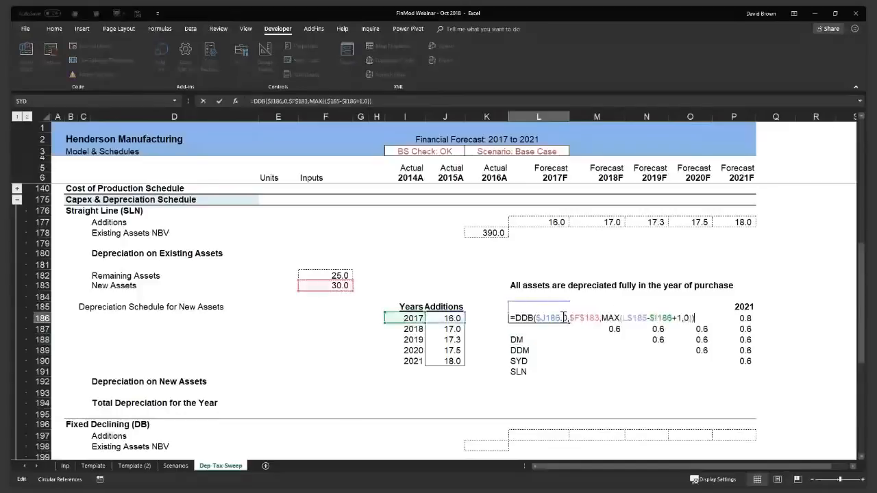
{"action": "key", "text": "Escape"}
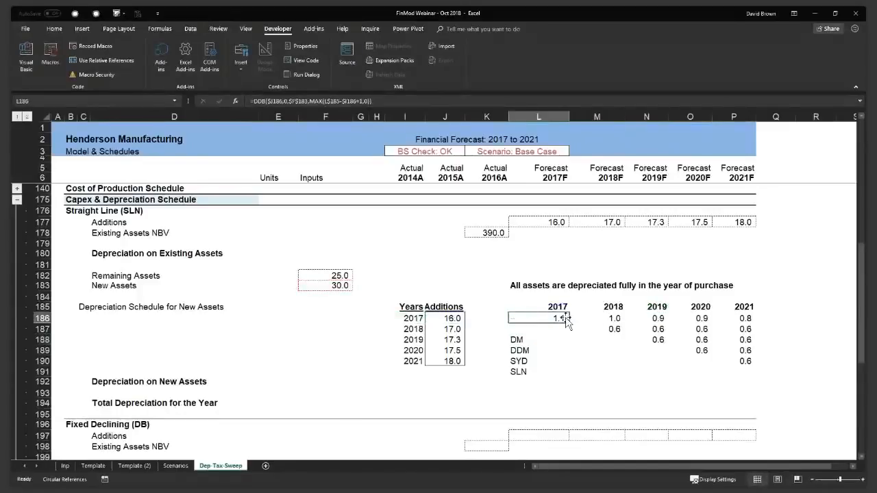
{"action": "double_click", "coordinate": [565, 319]}
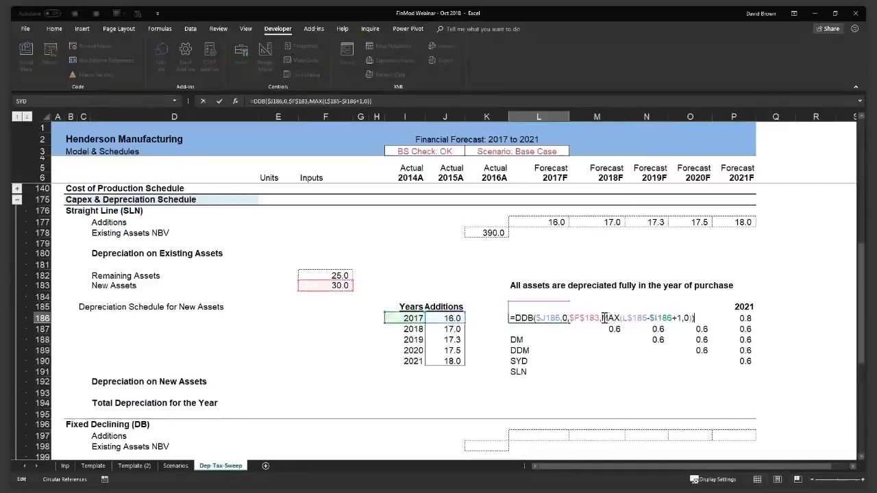
{"action": "left_click_drag", "start_coordinate": [603, 318], "coordinate": [662, 318]}
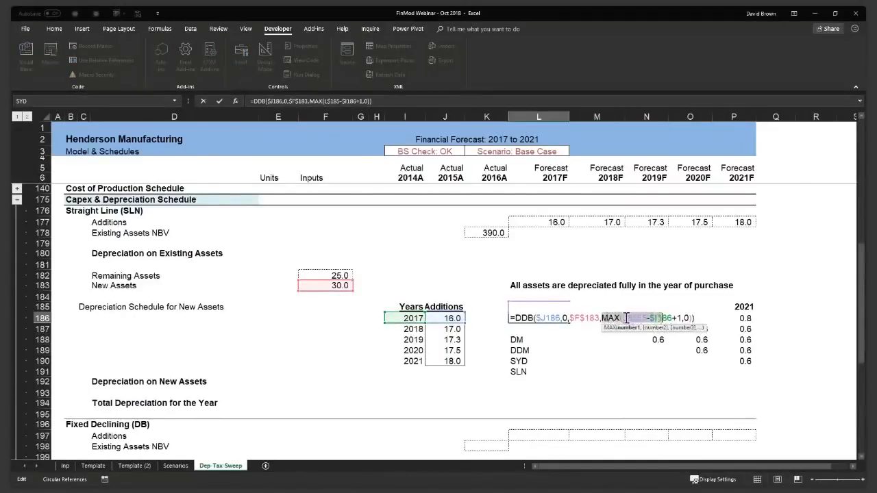
{"action": "left_click", "coordinate": [625, 318]}
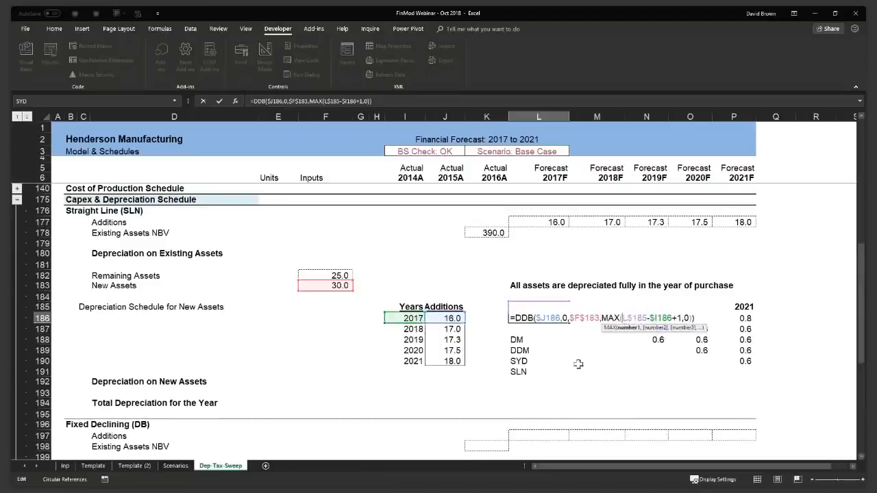
{"action": "key", "text": "Return"}
Step: Collapse all schedule groups on the sheet and expand the Debt & Interest Calculations section
{"action": "left_click", "coordinate": [488, 381]}
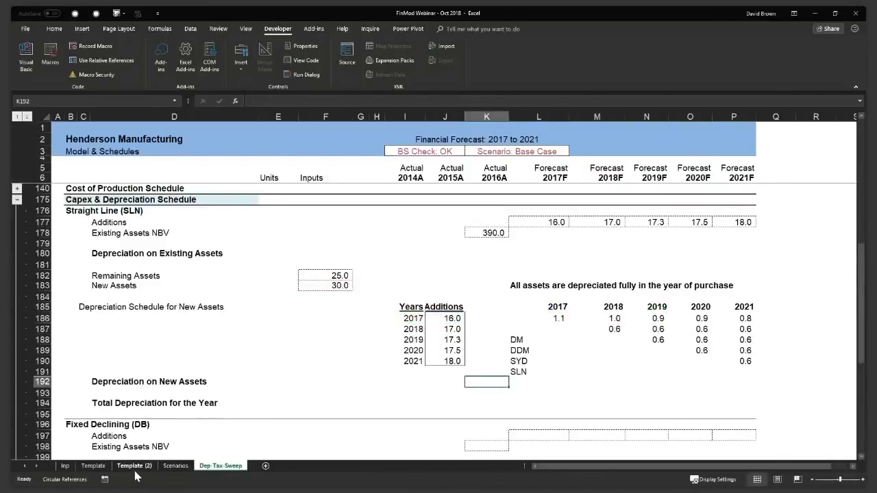
{"action": "left_click", "coordinate": [16, 200]}
{"action": "left_click", "coordinate": [17, 117]}
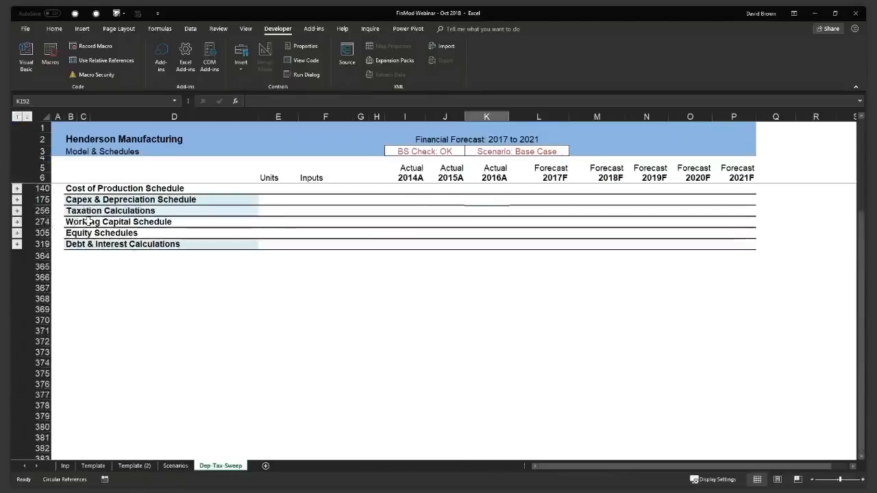
{"action": "left_click", "coordinate": [17, 245]}
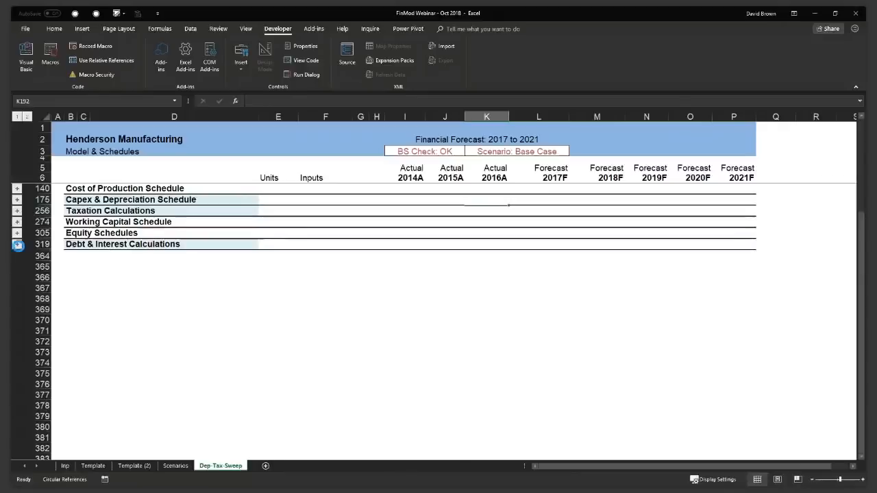
Step: Examine the Debt & Interest Calculations section, covering the interest rates, Senior Secured Debt Schedule, Excess Cash and Revolver blocks
{"action": "scroll", "coordinate": [247, 312], "scroll_direction": "down", "scroll_amount": 2}
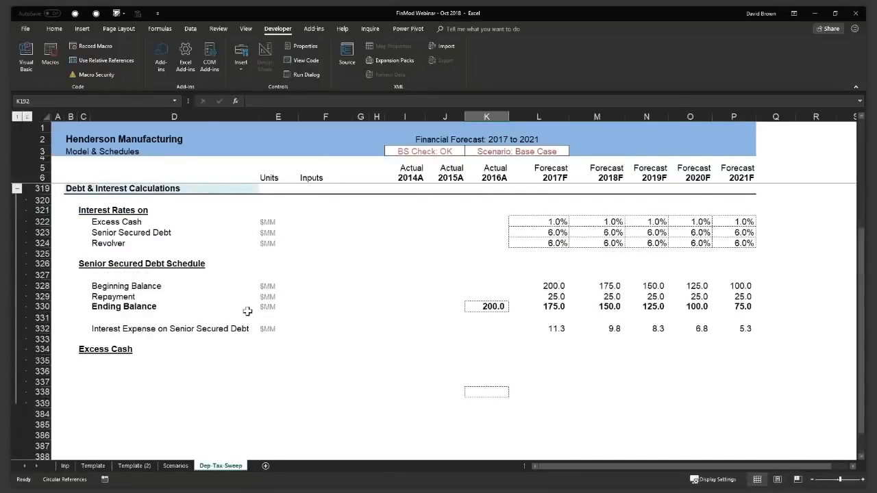
{"action": "scroll", "coordinate": [247, 311], "scroll_direction": "up", "scroll_amount": 1}
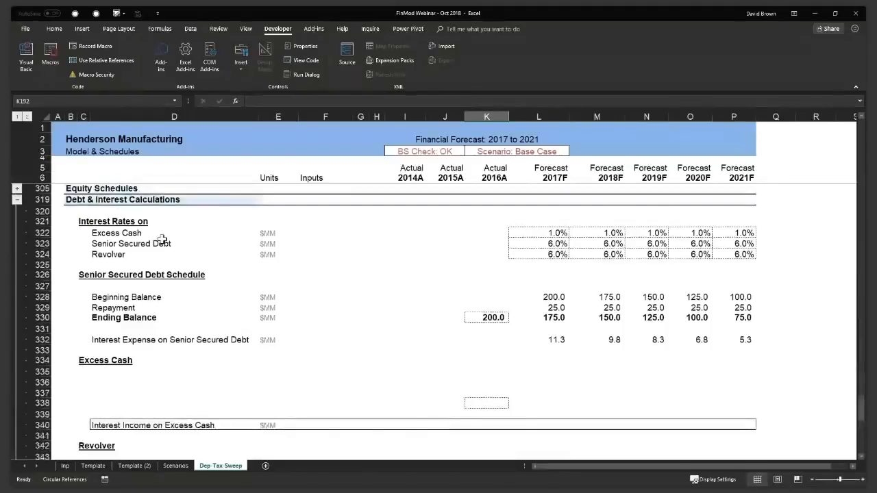
{"action": "left_click", "coordinate": [171, 226]}
{"action": "key", "text": "Up"}
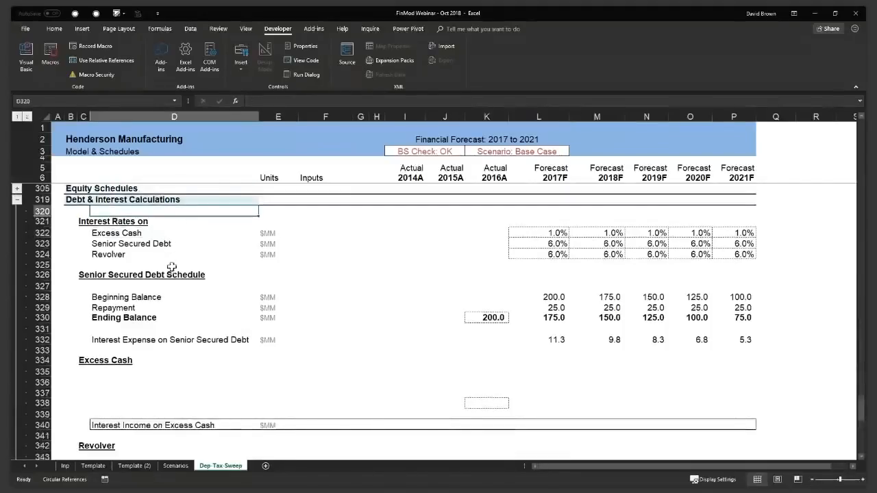
{"action": "scroll", "coordinate": [195, 274], "scroll_direction": "up", "scroll_amount": 1}
{"action": "scroll", "coordinate": [195, 274], "scroll_direction": "up", "scroll_amount": 2}
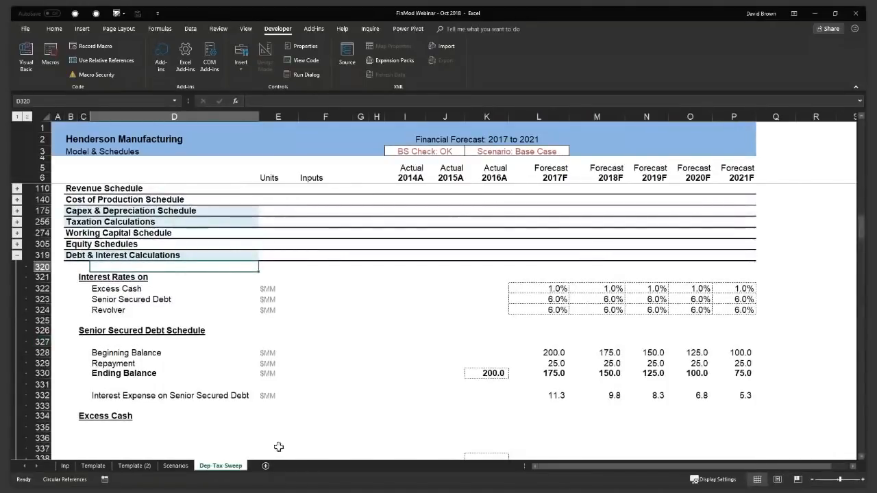
{"action": "left_click", "coordinate": [267, 407]}
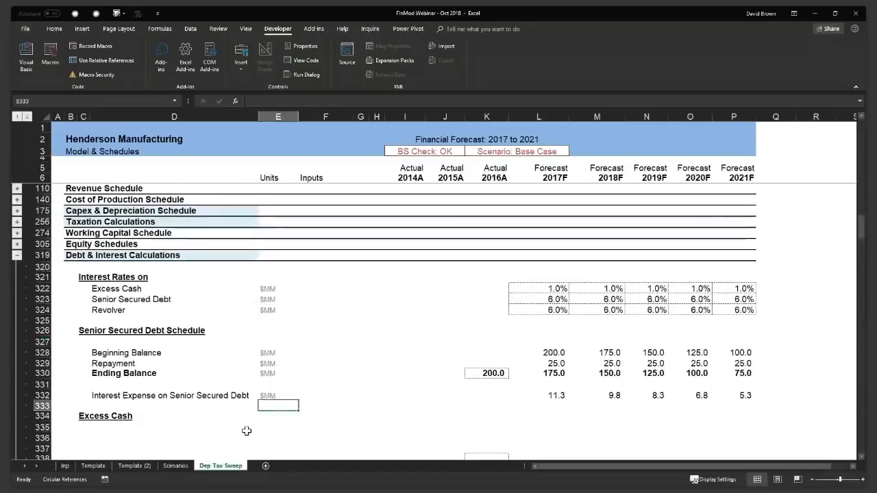
{"action": "scroll", "coordinate": [247, 431], "scroll_direction": "down", "scroll_amount": 1}
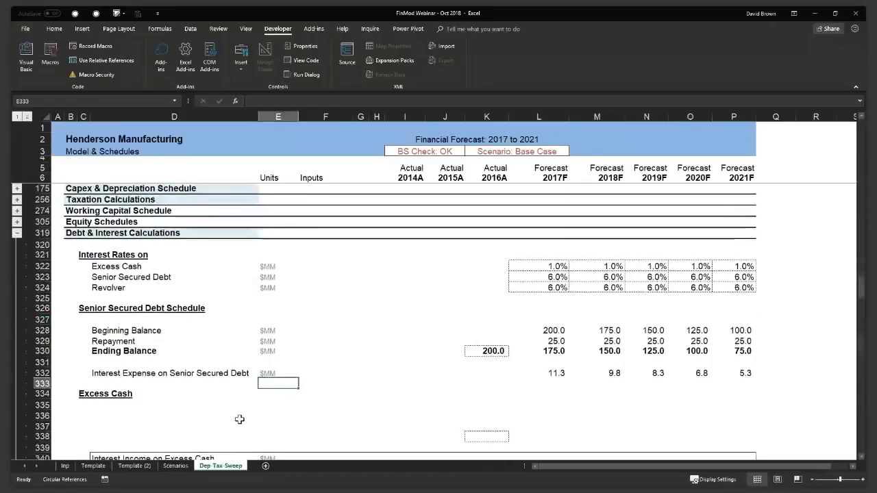
{"action": "scroll", "coordinate": [239, 420], "scroll_direction": "down", "scroll_amount": 4}
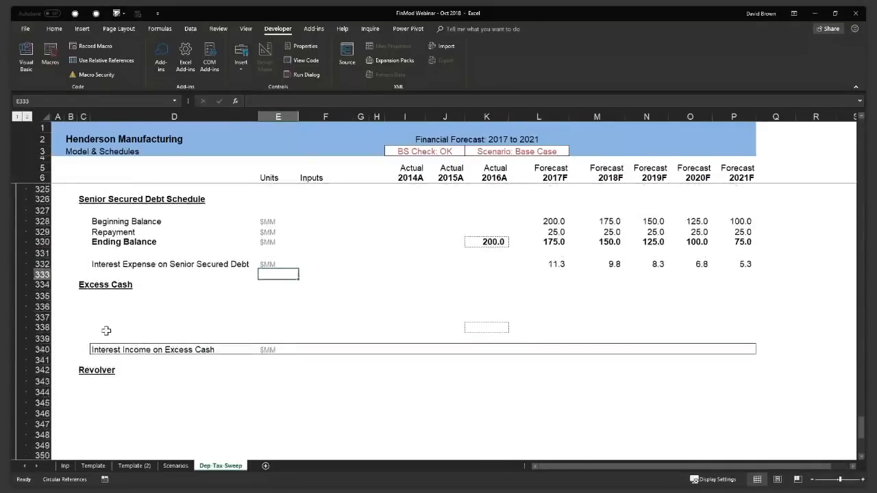
{"action": "scroll", "coordinate": [110, 322], "scroll_direction": "down", "scroll_amount": 2}
{"action": "left_click_drag", "start_coordinate": [112, 325], "coordinate": [251, 372]}
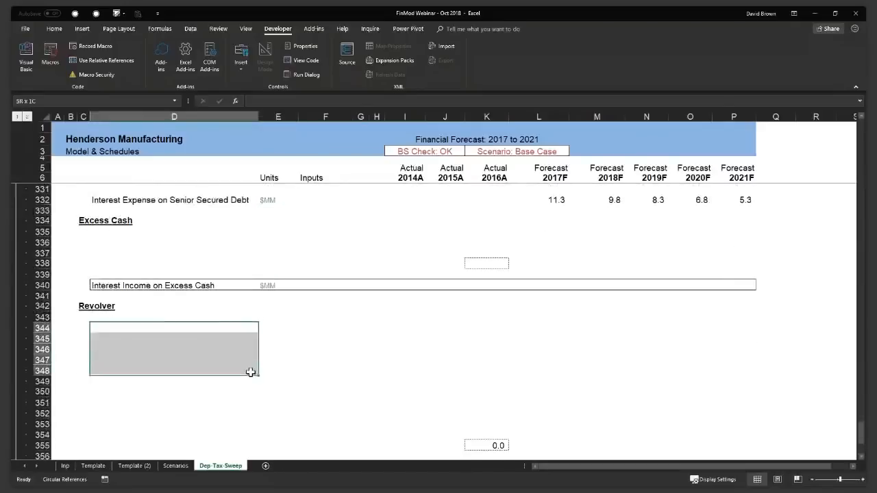
{"action": "left_click", "coordinate": [111, 232]}
{"action": "scroll", "coordinate": [159, 277], "scroll_direction": "up", "scroll_amount": 2}
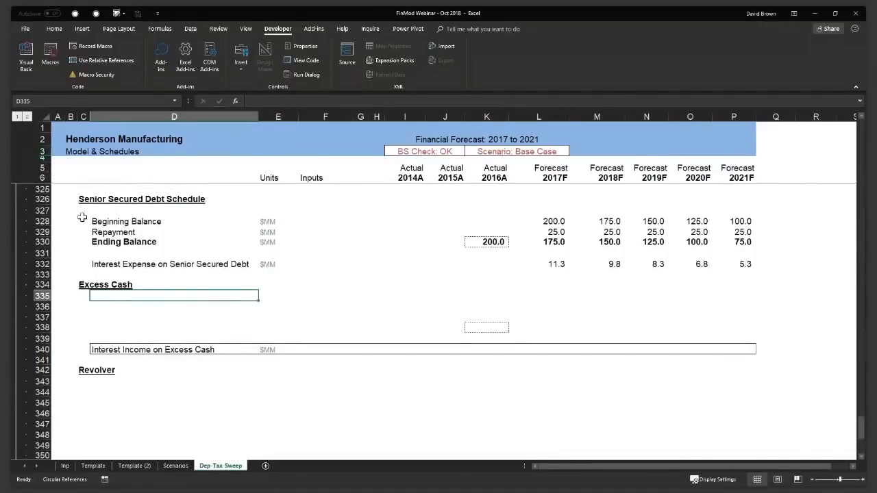
{"action": "scroll", "coordinate": [81, 217], "scroll_direction": "up", "scroll_amount": 1}
{"action": "scroll", "coordinate": [82, 217], "scroll_direction": "up", "scroll_amount": 6}
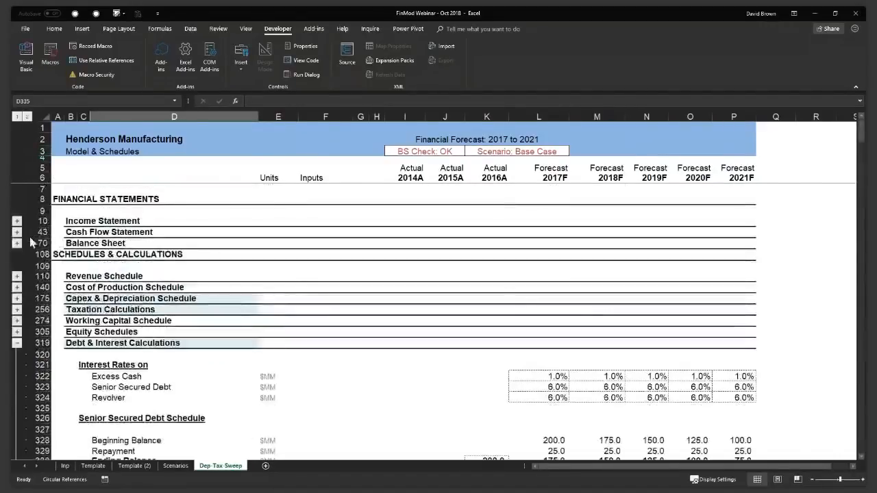
Step: Expand the Cash Flow Statement section and return to the empty row beneath the Excess Cash heading
{"action": "left_click", "coordinate": [17, 232]}
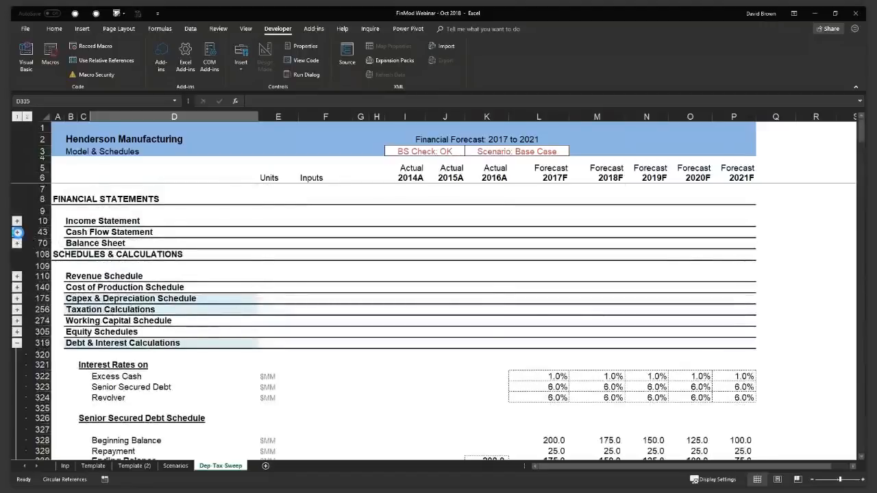
{"action": "scroll", "coordinate": [243, 362], "scroll_direction": "down", "scroll_amount": 2}
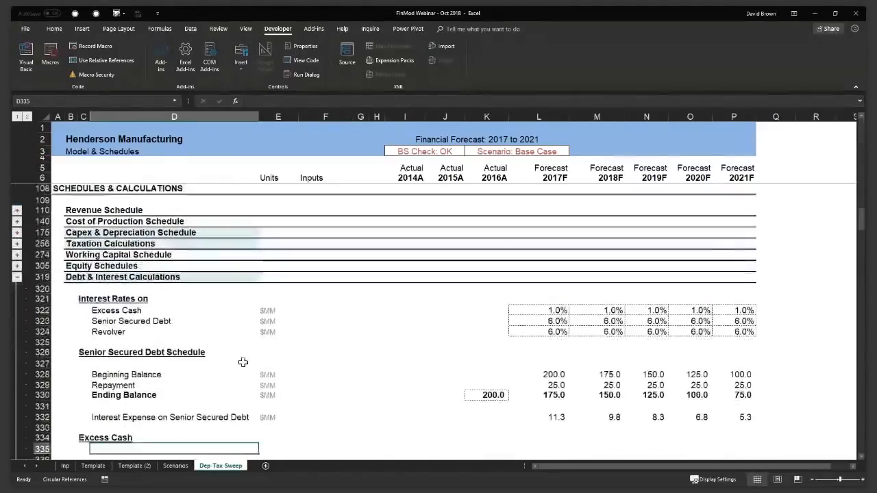
{"action": "scroll", "coordinate": [243, 362], "scroll_direction": "down", "scroll_amount": 2}
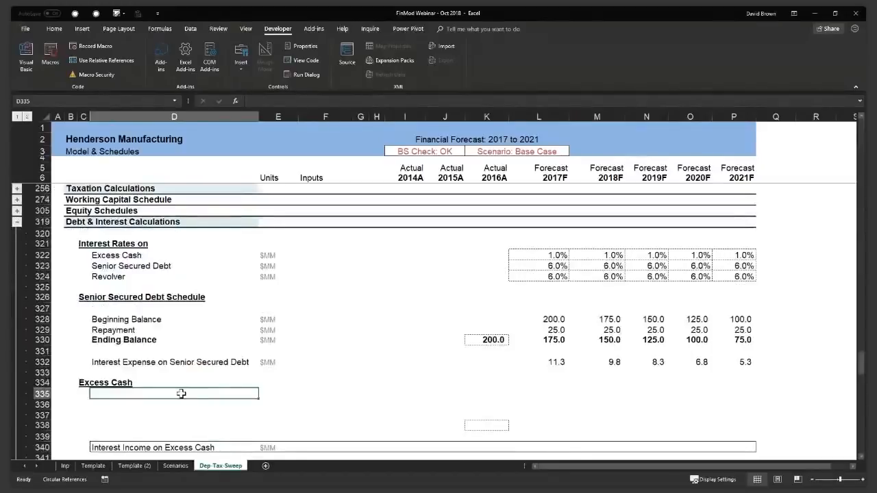
Step: Label the Excess Cash rows D335:D337 as Beginning Balance, Cash Generated and Ending Balance
{"action": "type", "text": "G"}
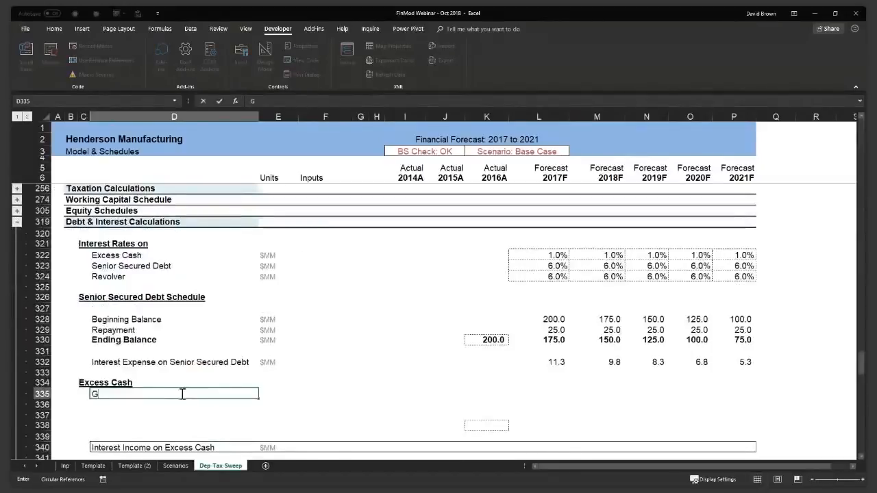
{"action": "type", "text": "Beginning Balance"}
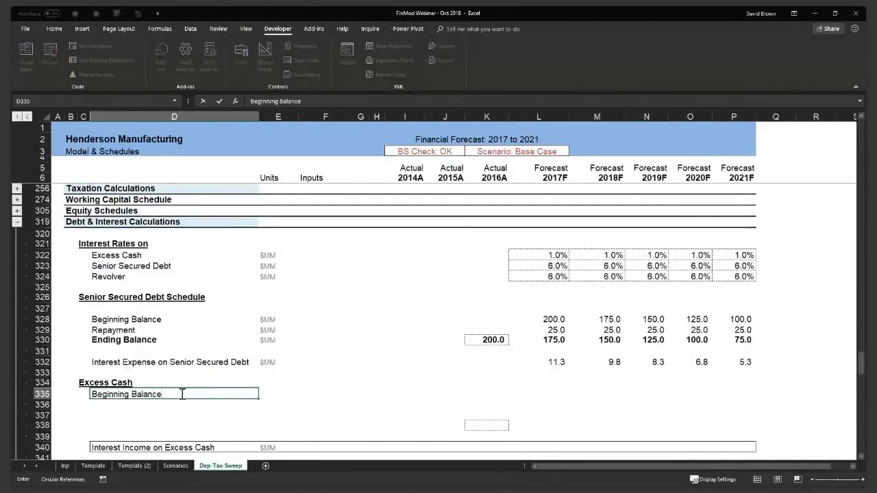
{"action": "key", "text": "Return"}
{"action": "type", "text": "Cash Gebera"}
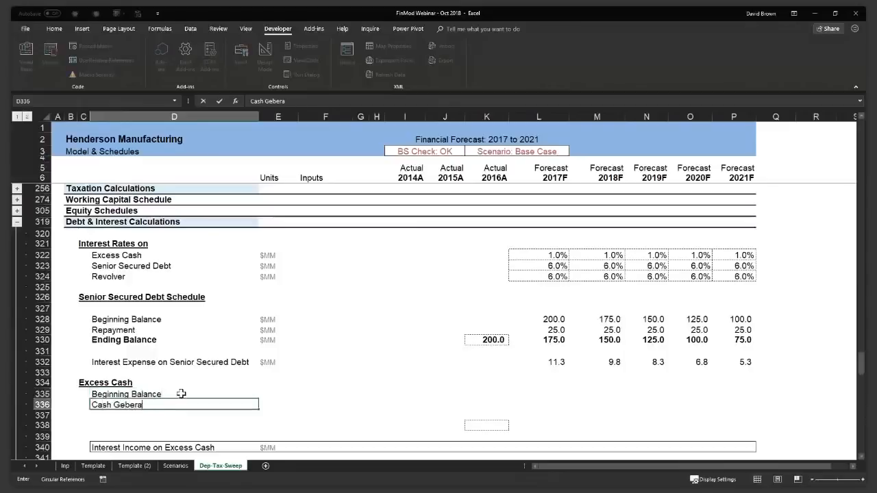
{"action": "type", "text": "tednerated"}
{"action": "key", "text": "Return"}
{"action": "type", "text": "Ending Balance"}
{"action": "key", "text": "Return"}
Step: Copy the $MM unit label from the senior debt interest expense row into E335:E337
{"action": "key", "text": "Up"}
{"action": "key", "text": "Up"}
{"action": "key", "text": "Up"}
{"action": "key", "text": "Up"}
{"action": "key", "text": "Down"}
{"action": "key", "text": "Right"}
{"action": "key", "text": "Right"}
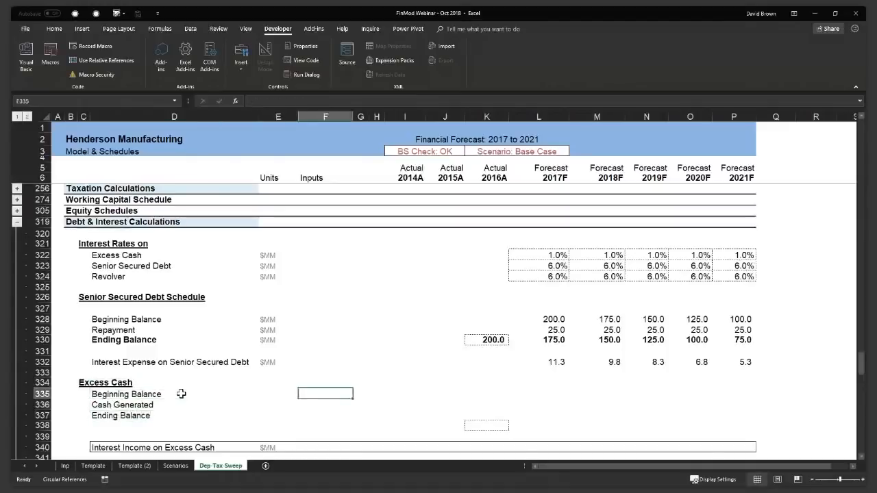
{"action": "key", "text": "Left"}
{"action": "key", "text": "Up"}
{"action": "key", "text": "Up"}
{"action": "key", "text": "Up"}
{"action": "key", "text": "ctrl+c"}
{"action": "key", "text": "Down"}
{"action": "key", "text": "Down"}
{"action": "key", "text": "Down"}
{"action": "key", "text": "shift+Down"}
{"action": "key", "text": "shift+Down"}
{"action": "key", "text": "ctrl+v"}
{"action": "key", "text": "Escape"}
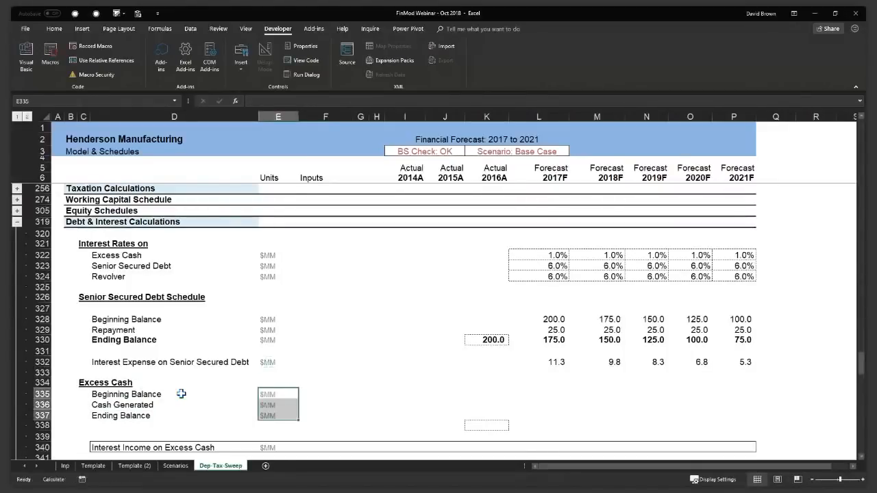
Step: Link the 2017F excess cash Beginning Balance in L335 to Beginning Cash on the Cash Flow Statement with =L65
{"action": "key", "text": "Right"}
{"action": "key", "text": "Right"}
{"action": "key", "text": "Right"}
{"action": "key", "text": "Right"}
{"action": "key", "text": "Right"}
{"action": "key", "text": "Right"}
{"action": "key", "text": "Down"}
{"action": "key", "text": "Up"}
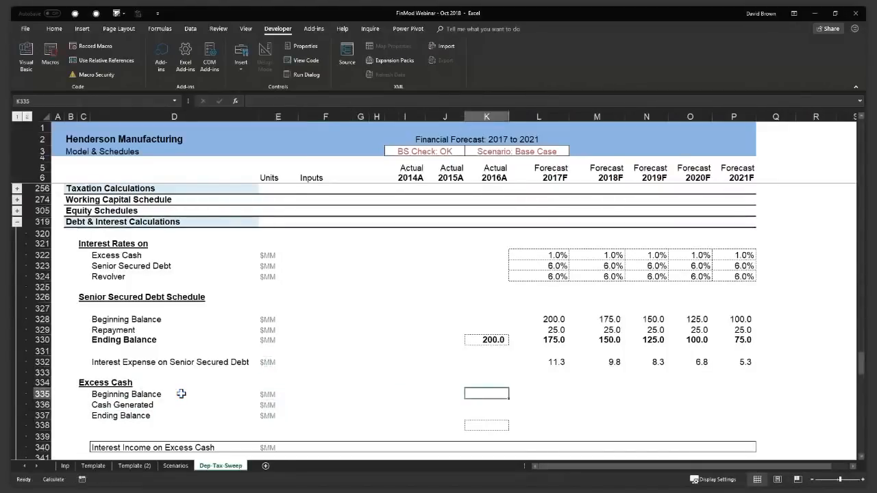
{"action": "key", "text": "Right"}
{"action": "key", "text": "Right"}
{"action": "key", "text": "Left"}
{"action": "type", "text": "="}
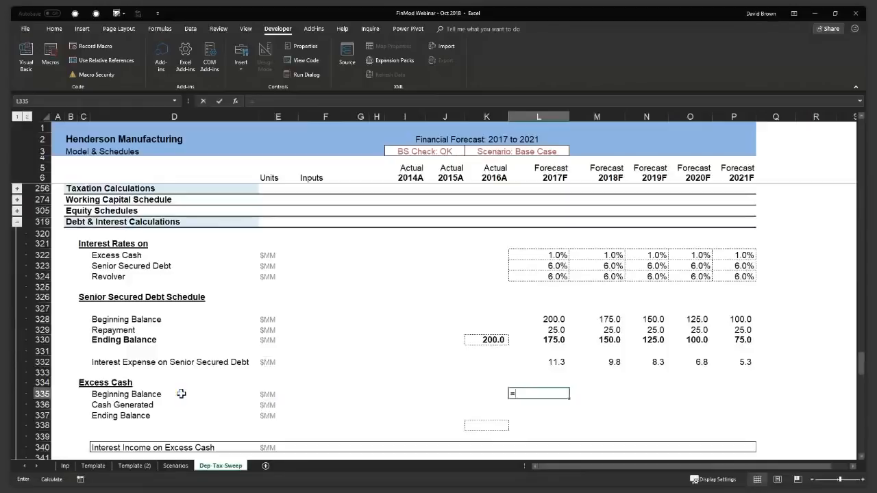
{"action": "key", "text": "Up"}
{"action": "key", "text": "Up"}
{"action": "key", "text": "Up"}
{"action": "key", "text": "Up"}
{"action": "key", "text": "Up"}
{"action": "key", "text": "Up"}
{"action": "key", "text": "Up"}
{"action": "key", "text": "Up"}
{"action": "key", "text": "Up"}
{"action": "key", "text": "Up"}
{"action": "key", "text": "Up"}
{"action": "key", "text": "Up"}
{"action": "key", "text": "Up"}
{"action": "key", "text": "Up"}
{"action": "key", "text": "Up"}
{"action": "key", "text": "Up"}
{"action": "key", "text": "Up"}
{"action": "key", "text": "Up"}
{"action": "key", "text": "Up"}
{"action": "key", "text": "Up"}
{"action": "key", "text": "Up"}
{"action": "key", "text": "Up"}
{"action": "key", "text": "Up"}
{"action": "key", "text": "Up"}
{"action": "key", "text": "Up"}
{"action": "key", "text": "Up"}
{"action": "key", "text": "Up"}
{"action": "key", "text": "Up"}
{"action": "key", "text": "Up"}
{"action": "key", "text": "Up"}
{"action": "key", "text": "Up"}
{"action": "key", "text": "Up"}
{"action": "key", "text": "Up"}
{"action": "key", "text": "Up"}
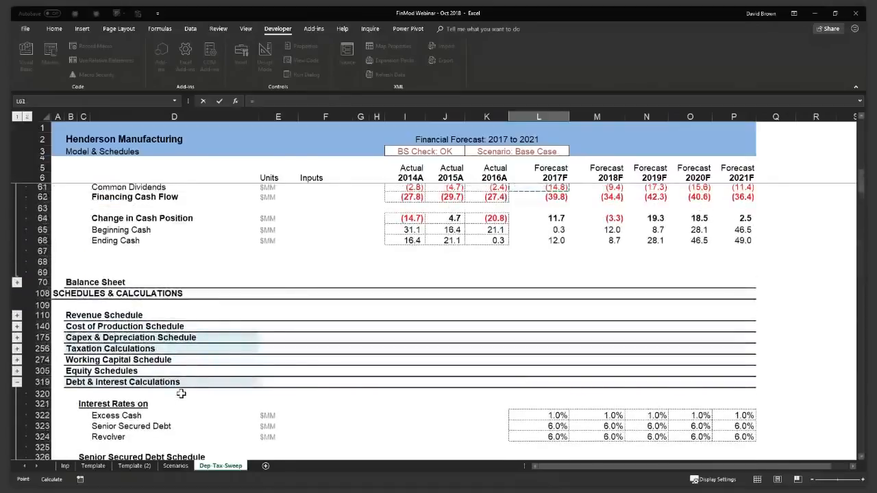
{"action": "key", "text": "Down"}
{"action": "key", "text": "Down"}
{"action": "key", "text": "Down"}
{"action": "key", "text": "Down"}
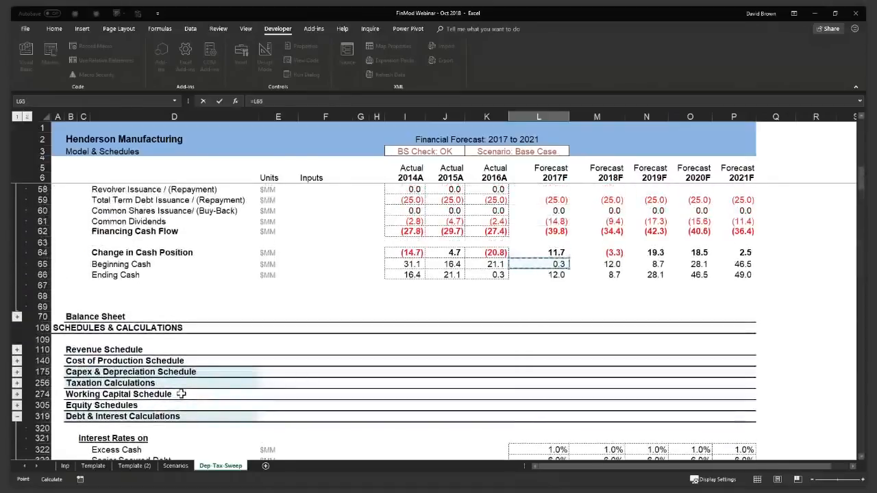
{"action": "key", "text": "Return"}
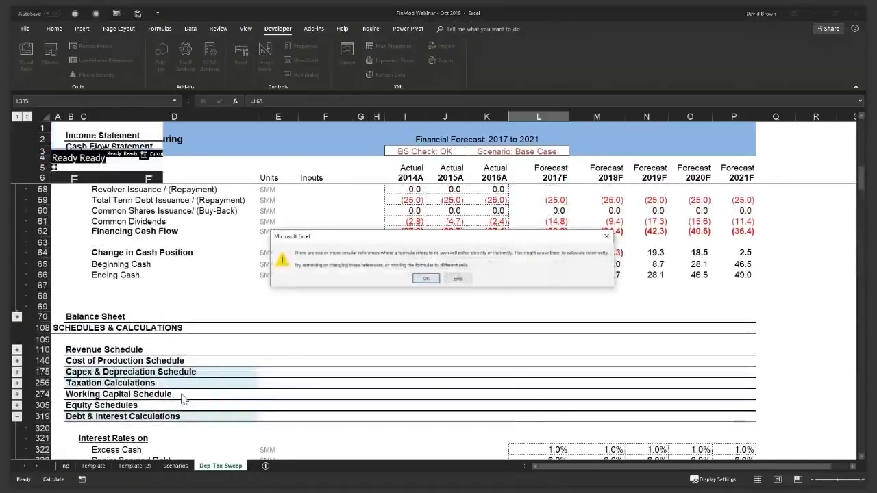
{"action": "left_click", "coordinate": [426, 278]}
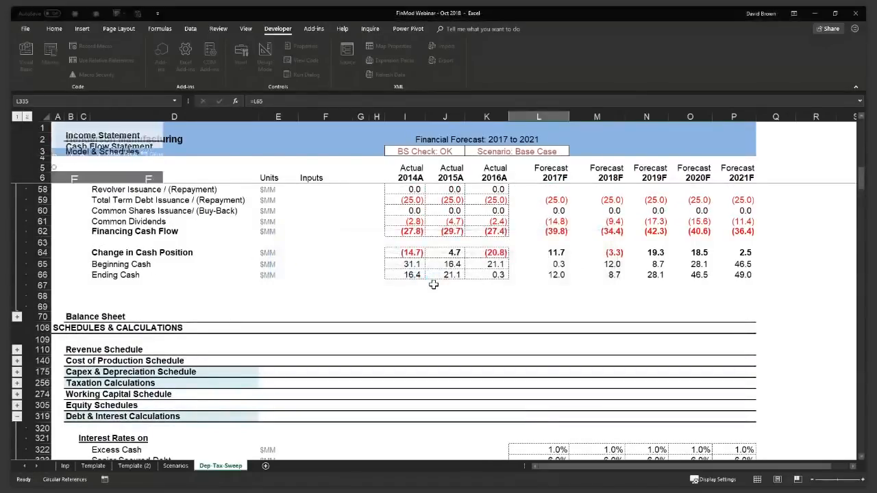
Step: Enable iterative calculation in the workbook's formula options
{"action": "type", "text": "="}
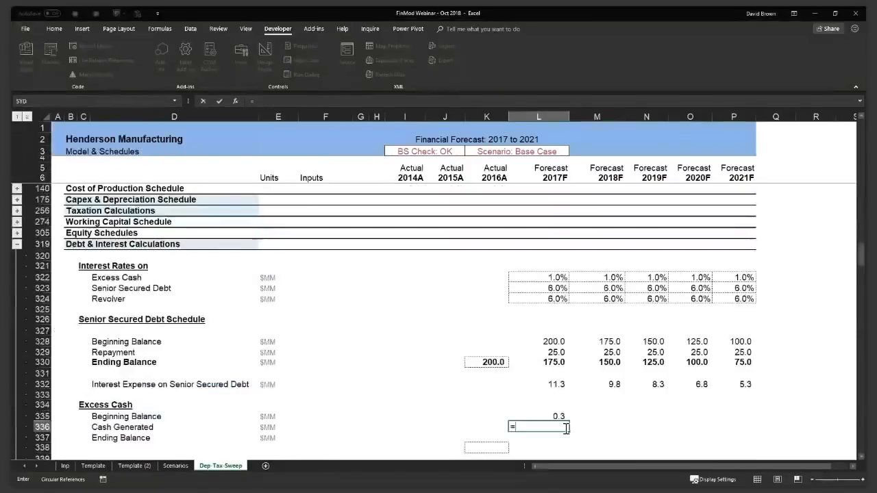
{"action": "key", "text": "Escape"}
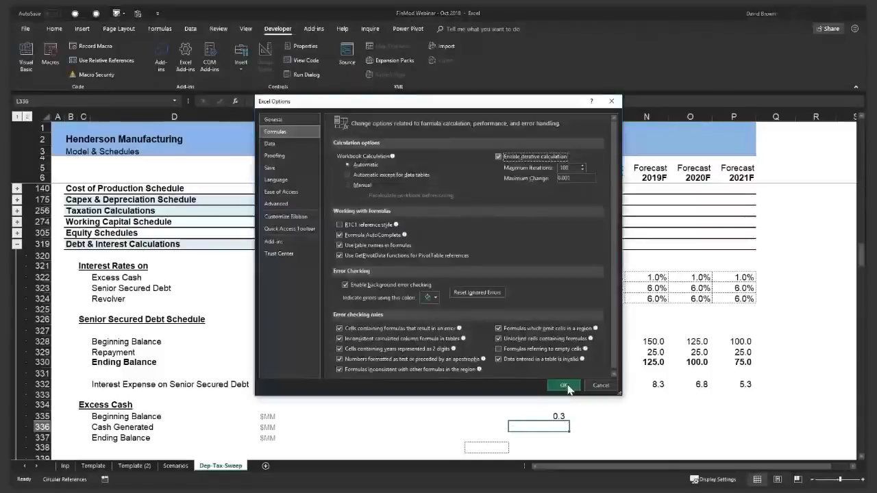
{"action": "left_click", "coordinate": [563, 386]}
Step: Link 2017F Cash Generated in L336 to Change in Cash Position, and calculate the Ending Balance in L337 with =SUM(L335:L336)
{"action": "type", "text": "="}
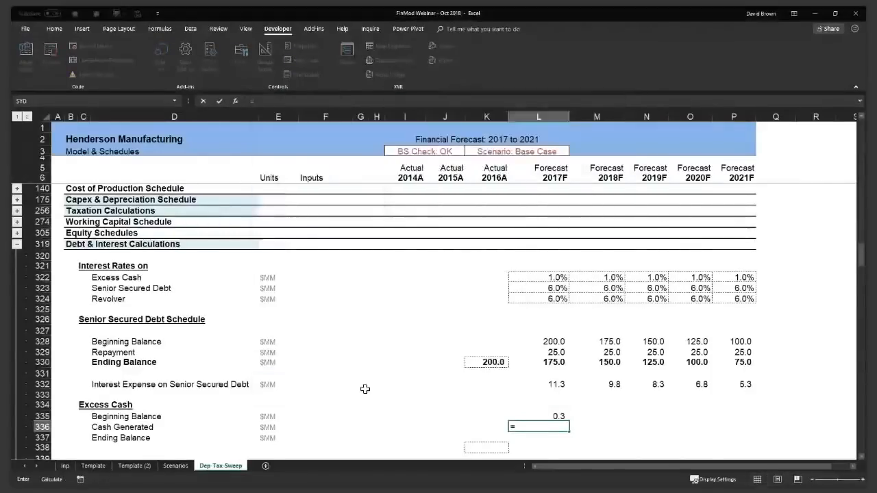
{"action": "scroll", "coordinate": [365, 389], "scroll_direction": "up", "scroll_amount": 5}
{"action": "left_click", "coordinate": [557, 254]}
{"action": "key", "text": "Return"}
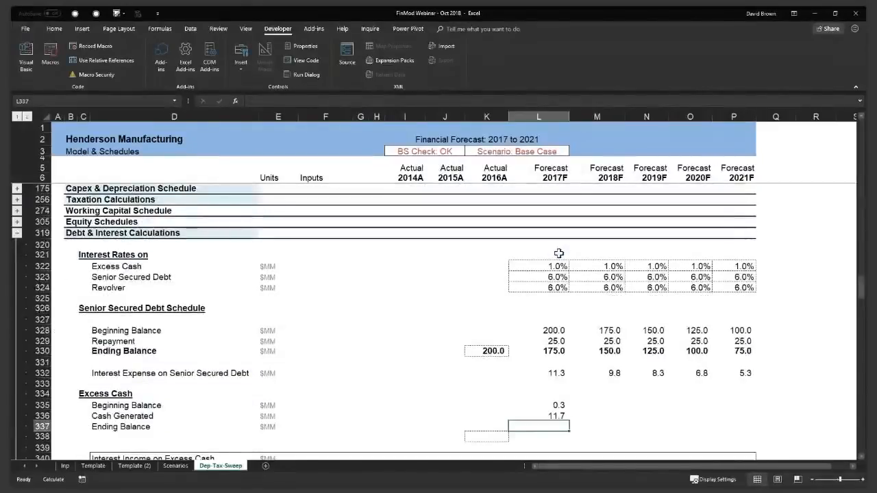
{"action": "type", "text": "=L335+L336"}
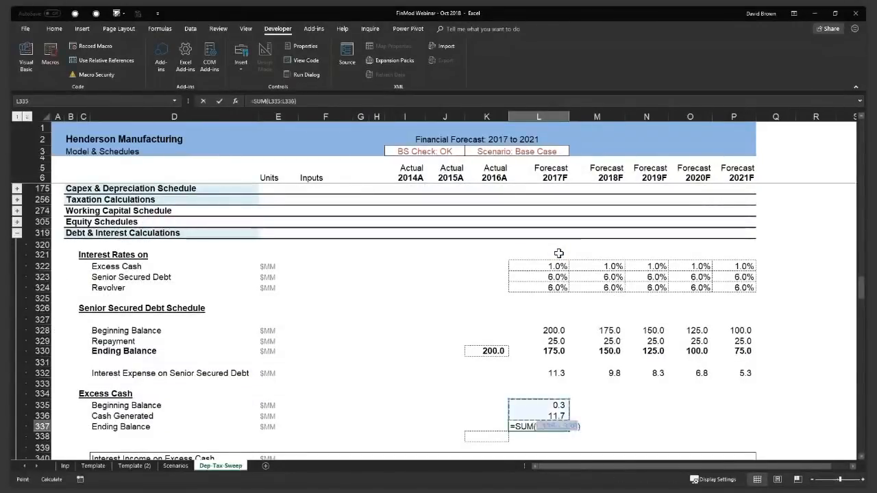
{"action": "key", "text": "Return"}
Step: Fill the 2017F excess cash formulas in L335:L337 across to 2021F in column P
{"action": "key", "text": "Up"}
{"action": "key", "text": "Up"}
{"action": "key", "text": "Up"}
{"action": "key", "text": "shift+Down"}
{"action": "key", "text": "shift+Down"}
{"action": "key", "text": "shift+Right"}
{"action": "key", "text": "shift+Right"}
{"action": "key", "text": "shift+Right"}
{"action": "key", "text": "shift+Right"}
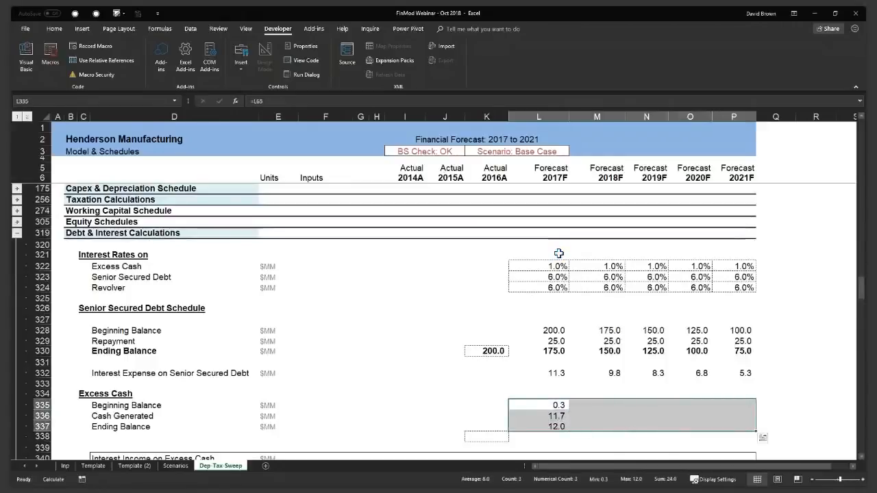
{"action": "key", "text": "ctrl+r"}
{"action": "key", "text": "Down"}
{"action": "key", "text": "Down"}
{"action": "key", "text": "Down"}
{"action": "key", "text": "Down"}
{"action": "key", "text": "Down"}
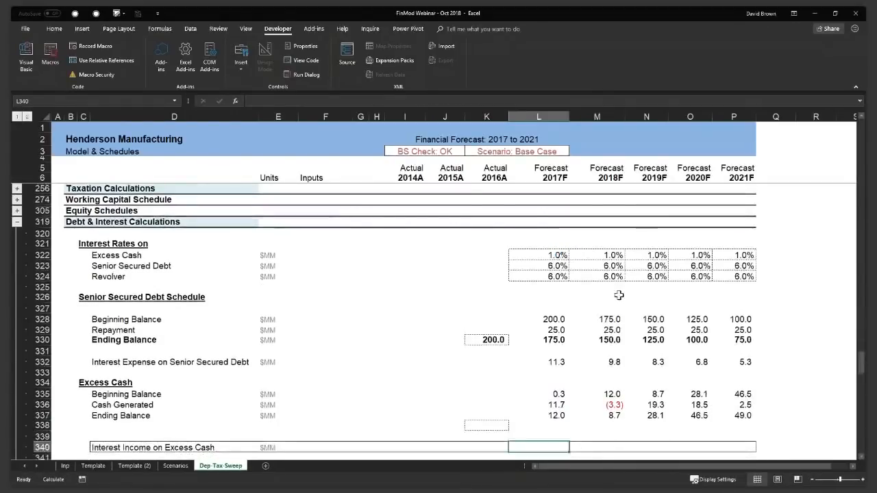
{"action": "scroll", "coordinate": [617, 295], "scroll_direction": "up", "scroll_amount": 1}
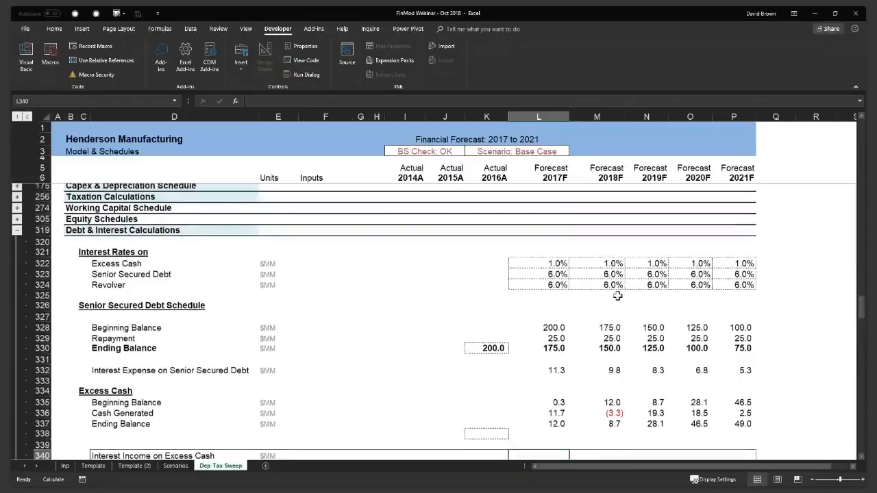
{"action": "scroll", "coordinate": [618, 295], "scroll_direction": "up", "scroll_amount": 1}
{"action": "left_click", "coordinate": [552, 417]}
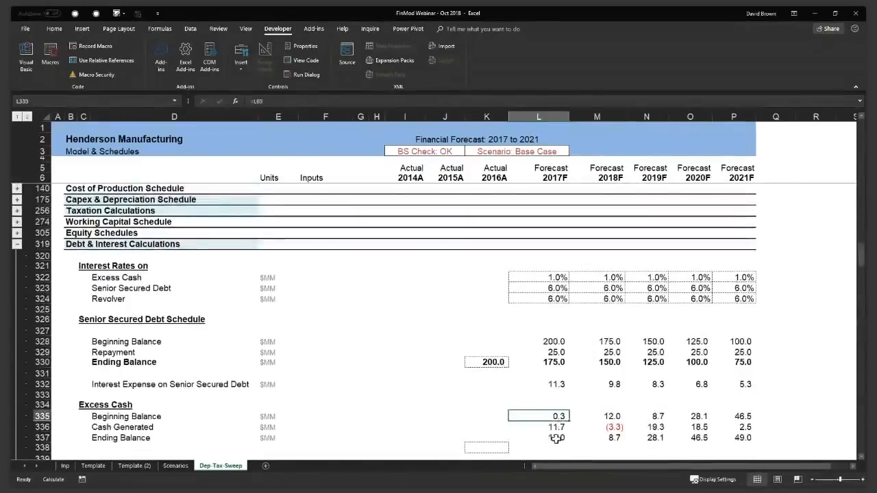
{"action": "left_click", "coordinate": [557, 439]}
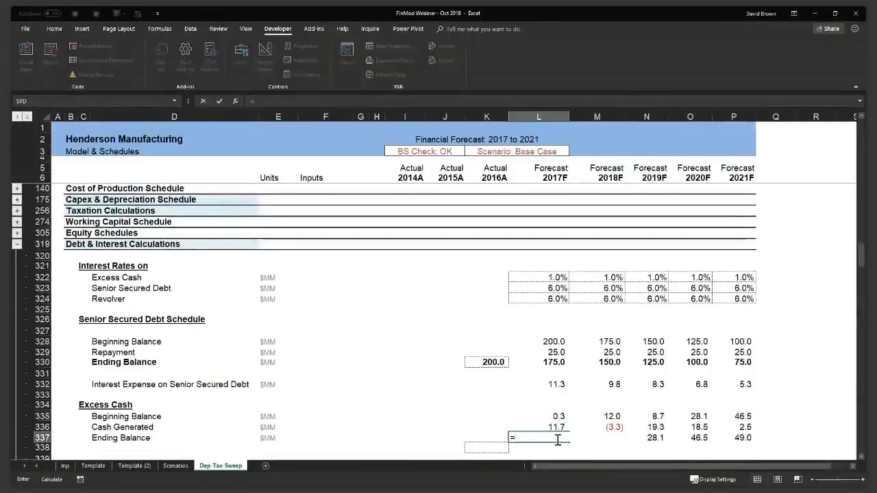
{"action": "left_click", "coordinate": [497, 448]}
{"action": "key", "text": "Up"}
{"action": "key", "text": "Up"}
{"action": "key", "text": "Right"}
{"action": "key", "text": "Up"}
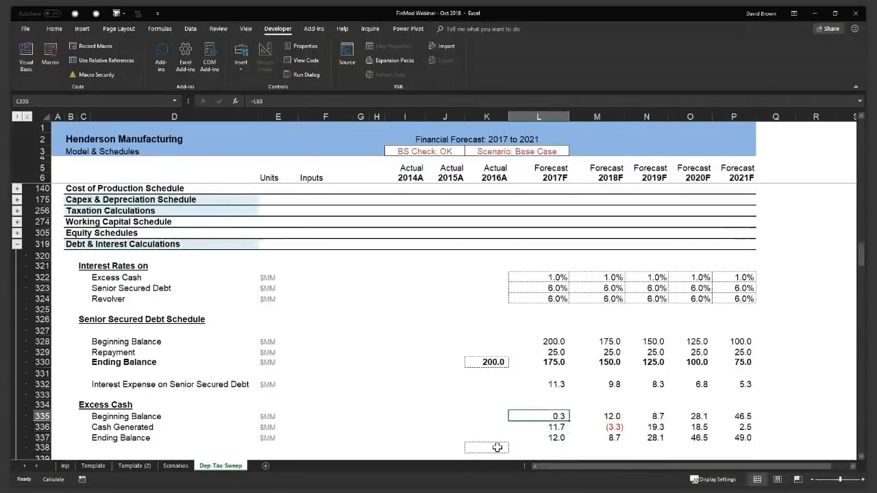
Step: Relink the 2017F excess cash Beginning Balance in L335 to the prior year's Ending Balance with =K337
{"action": "type", "text": "="}
{"action": "key", "text": "Left"}
{"action": "key", "text": "Down"}
{"action": "key", "text": "Down"}
{"action": "key", "text": "Down"}
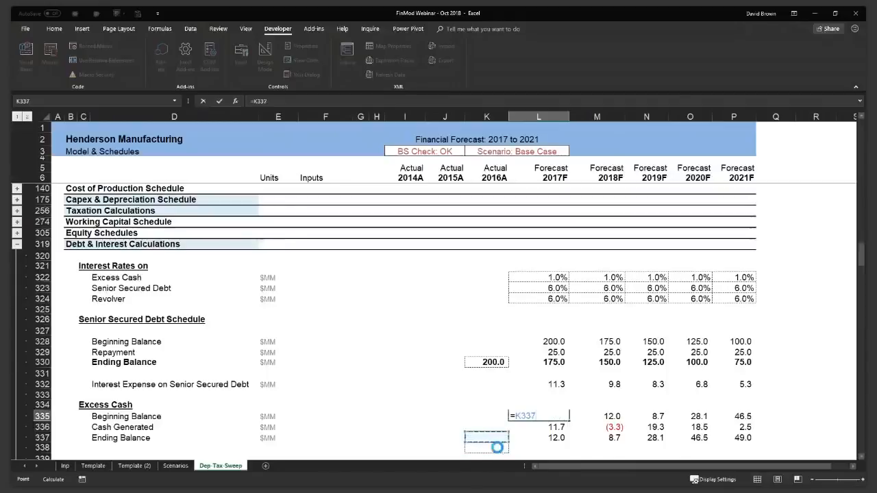
{"action": "key", "text": "Return"}
Step: Link the 2016A excess cash Ending Balance in K337 to Ending Cash on the Cash Flow Statement with =K66
{"action": "key", "text": "Down"}
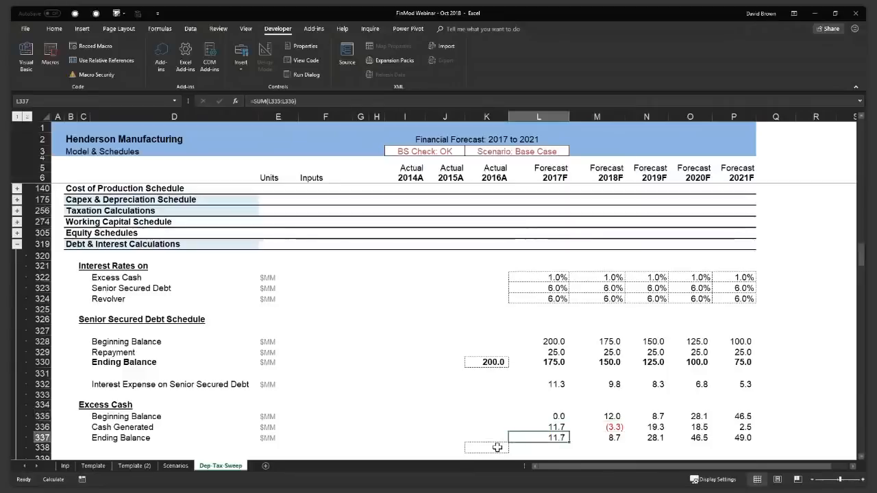
{"action": "key", "text": "Left"}
{"action": "type", "text": "="}
{"action": "left_click", "coordinate": [502, 178]}
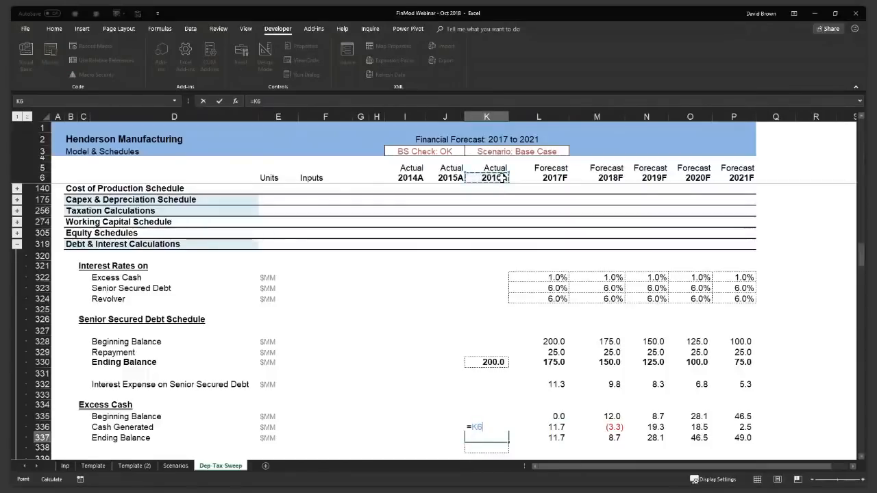
{"action": "scroll", "coordinate": [502, 205], "scroll_direction": "up", "scroll_amount": 8}
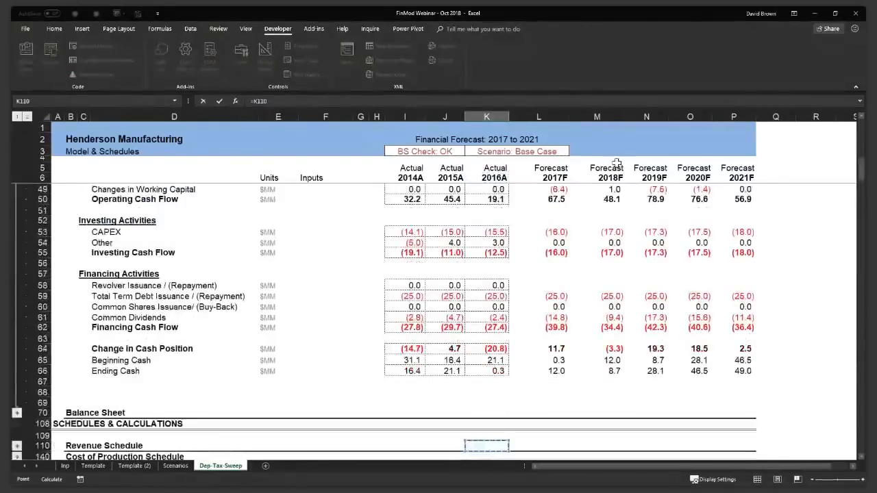
{"action": "left_click", "coordinate": [492, 373]}
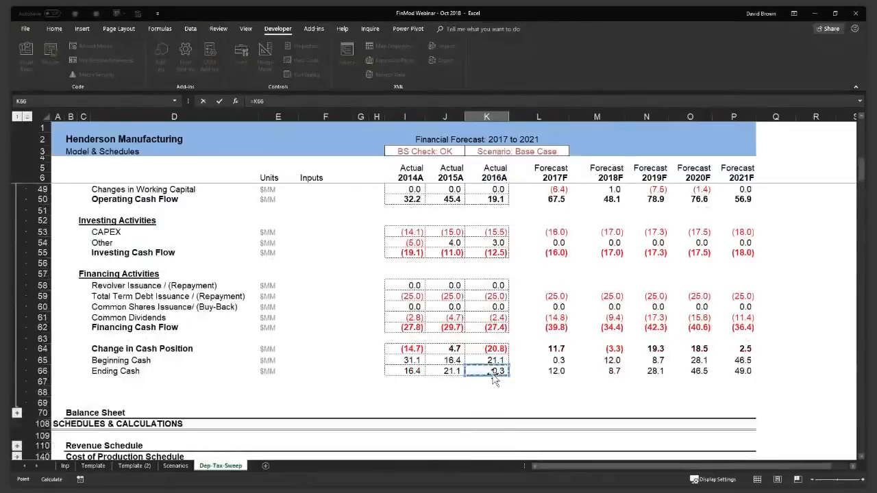
{"action": "key", "text": "Return"}
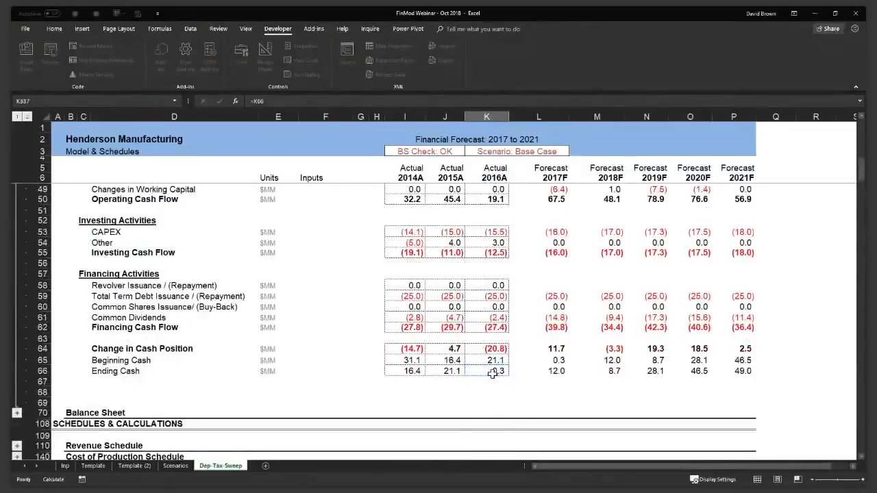
Step: Fill the 2017F excess cash formulas in L335:L337 across to 2021F in column P
{"action": "key", "text": "Right"}
{"action": "key", "text": "F2"}
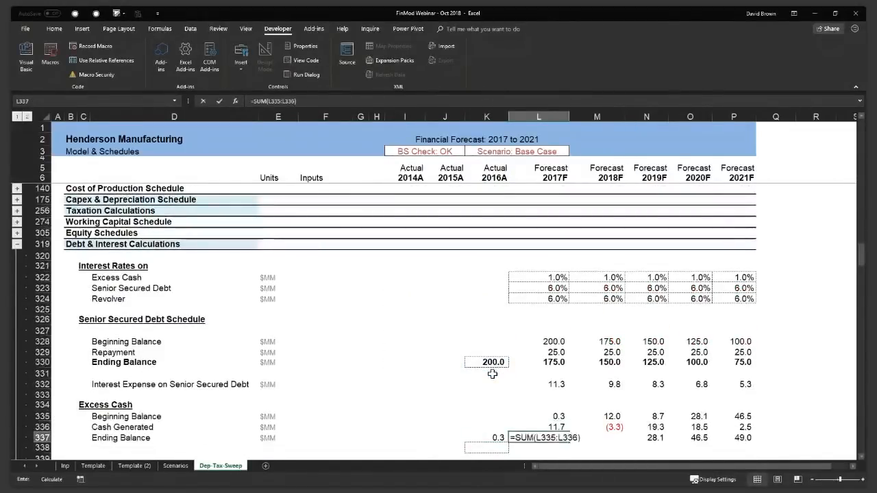
{"action": "key", "text": "Escape"}
{"action": "key", "text": "ctrl+["}
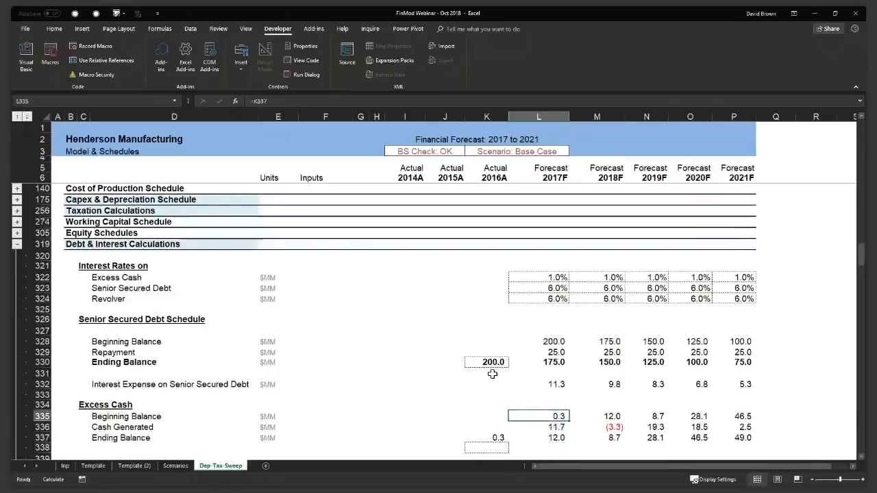
{"action": "key", "text": "shift+Down"}
{"action": "key", "text": "shift+Right"}
{"action": "key", "text": "ctrl+shift+Right"}
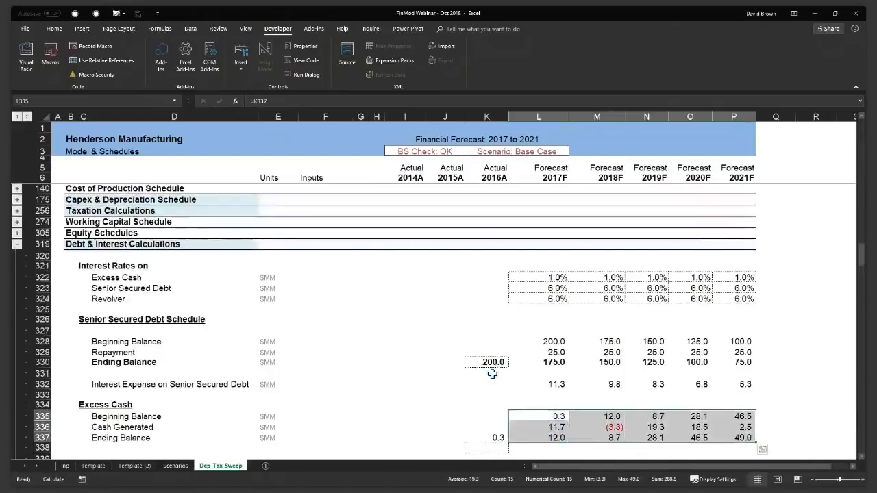
{"action": "left_click", "coordinate": [559, 416]}
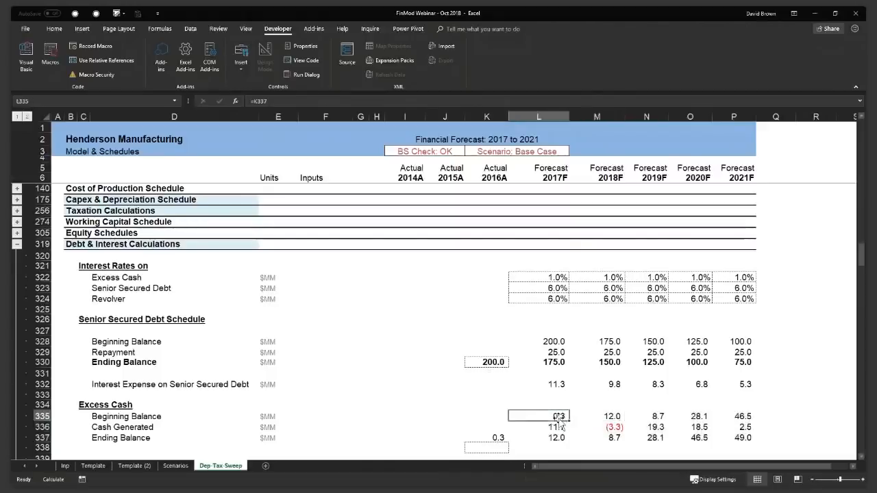
{"action": "key", "text": "shift+Down"}
{"action": "key", "text": "shift+Down"}
{"action": "key", "text": "shift+Right"}
{"action": "key", "text": "shift+Right"}
{"action": "key", "text": "shift+Right"}
{"action": "key", "text": "shift+Right"}
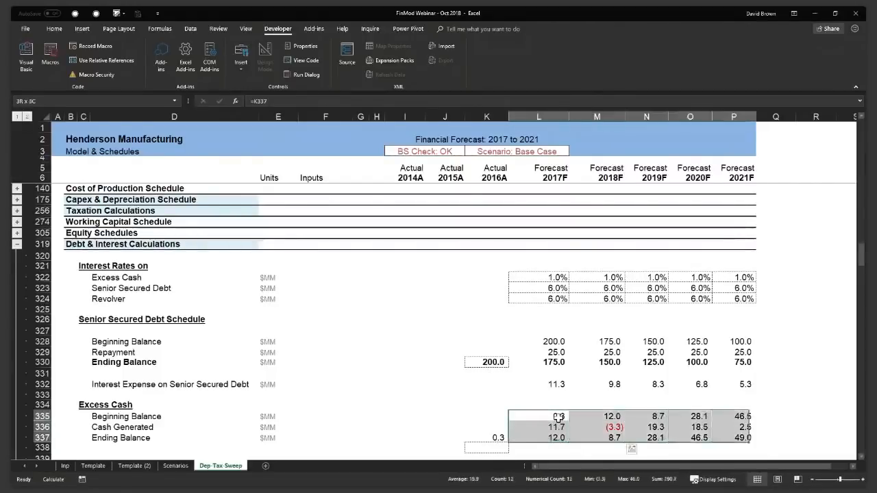
Step: Check the 2018F Beginning Balance link to the 2017F Ending Balance and compare the excess cash balances with the Cash Flow Statement
{"action": "key", "text": "Right"}
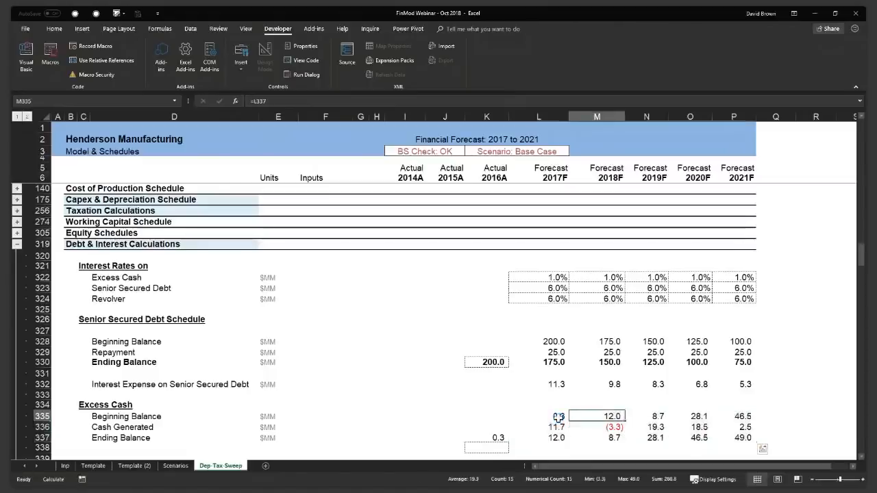
{"action": "key", "text": "Down"}
{"action": "key", "text": "Down"}
{"action": "key", "text": "Left"}
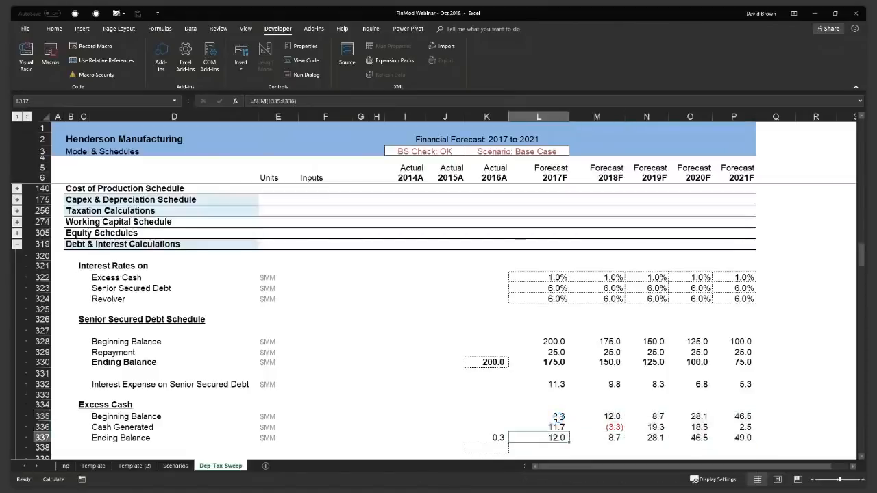
{"action": "key", "text": "Up"}
{"action": "key", "text": "Up"}
{"action": "key", "text": "Right"}
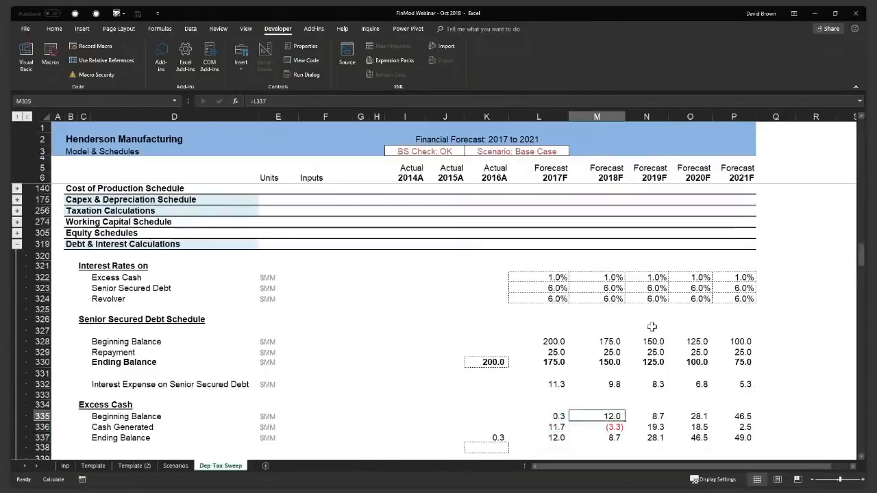
{"action": "scroll", "coordinate": [647, 322], "scroll_direction": "up", "scroll_amount": 3}
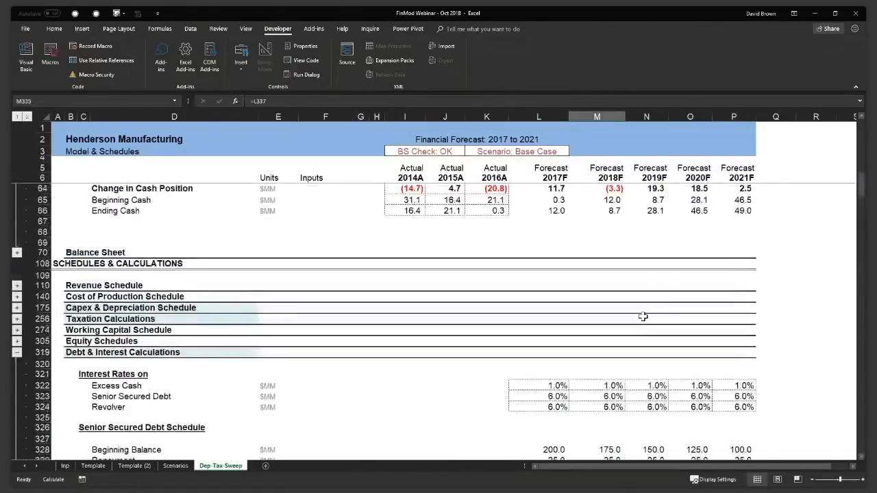
{"action": "scroll", "coordinate": [641, 315], "scroll_direction": "up", "scroll_amount": 1}
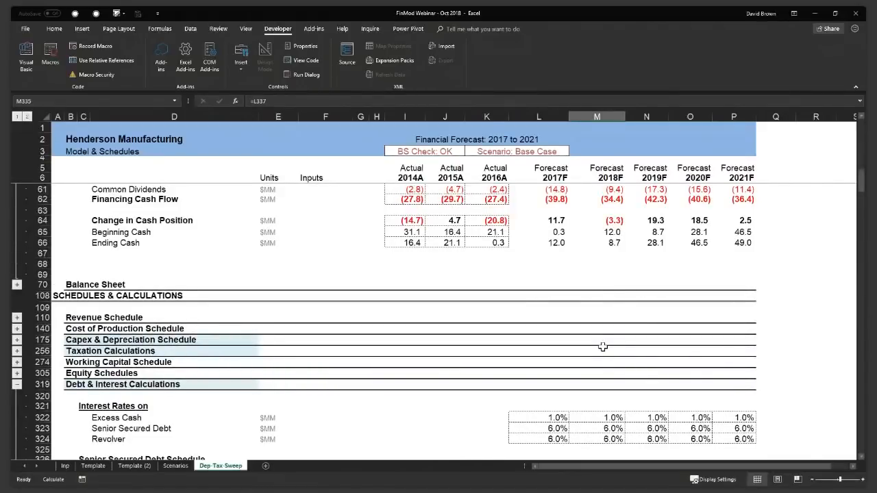
{"action": "scroll", "coordinate": [603, 348], "scroll_direction": "down", "scroll_amount": 6}
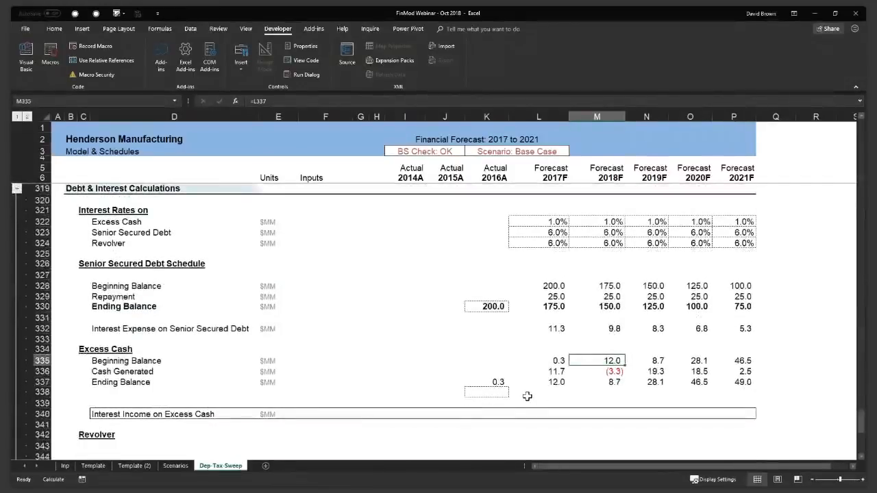
{"action": "scroll", "coordinate": [370, 411], "scroll_direction": "down", "scroll_amount": 1}
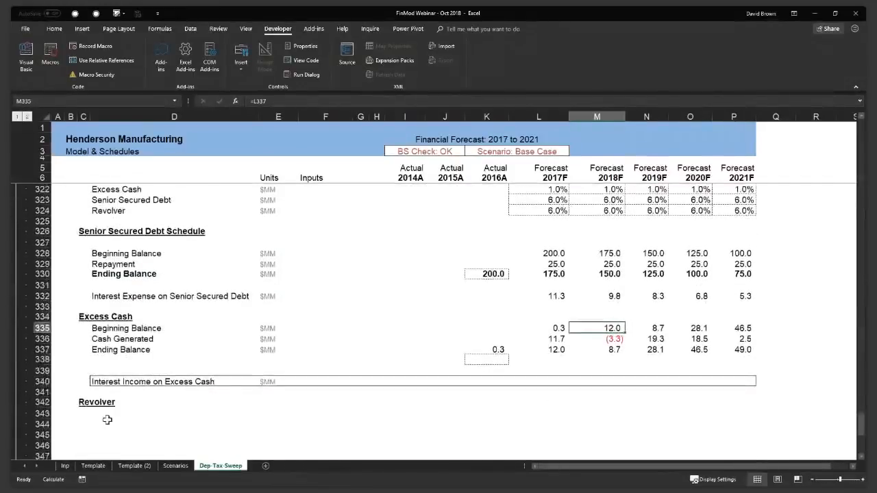
{"action": "left_click", "coordinate": [113, 423]}
{"action": "key", "text": "Down"}
{"action": "key", "text": "Down"}
{"action": "key", "text": "Down"}
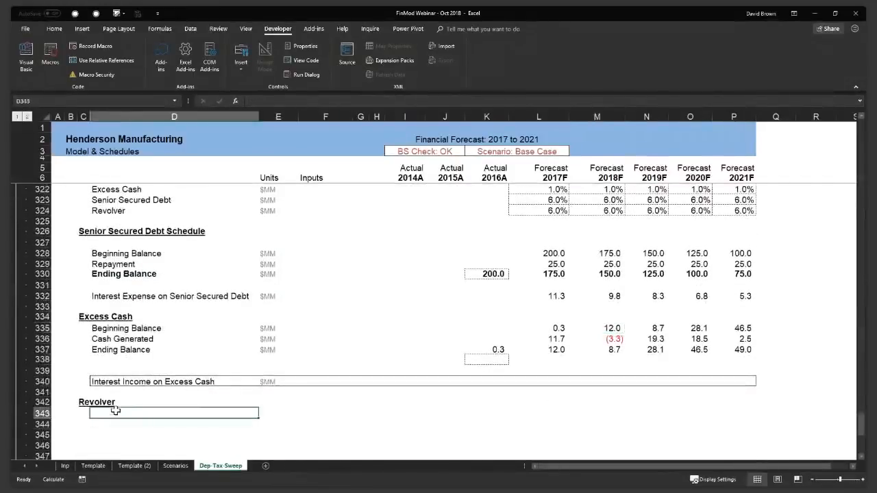
{"action": "scroll", "coordinate": [115, 411], "scroll_direction": "down", "scroll_amount": 1}
{"action": "key", "text": "Up"}
{"action": "key", "text": "Up"}
{"action": "key", "text": "Up"}
{"action": "key", "text": "Up"}
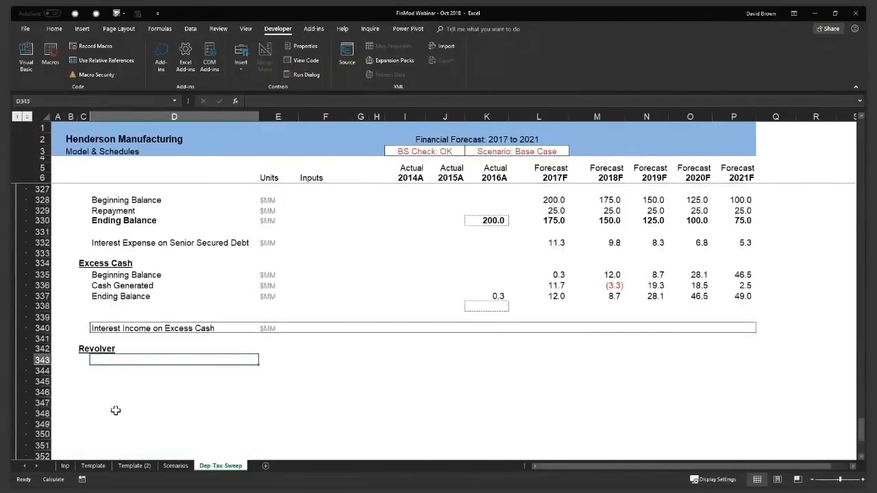
{"action": "key", "text": "Down"}
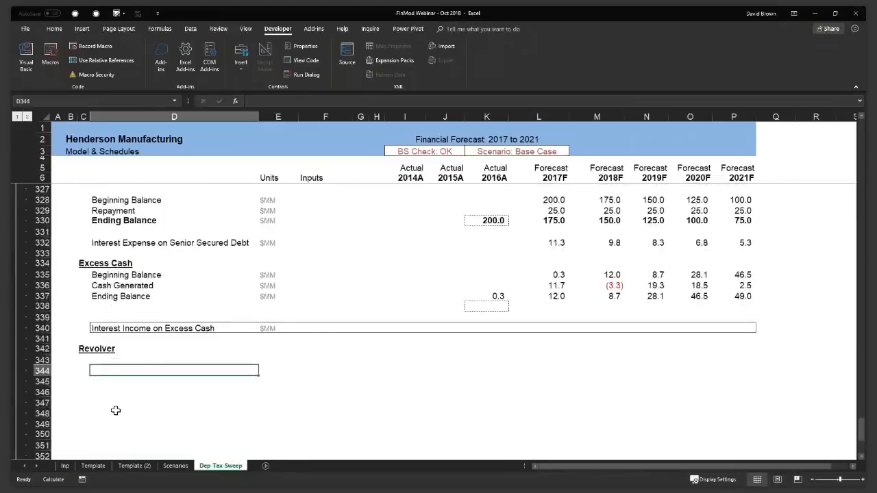
{"action": "type", "text": "CF"}
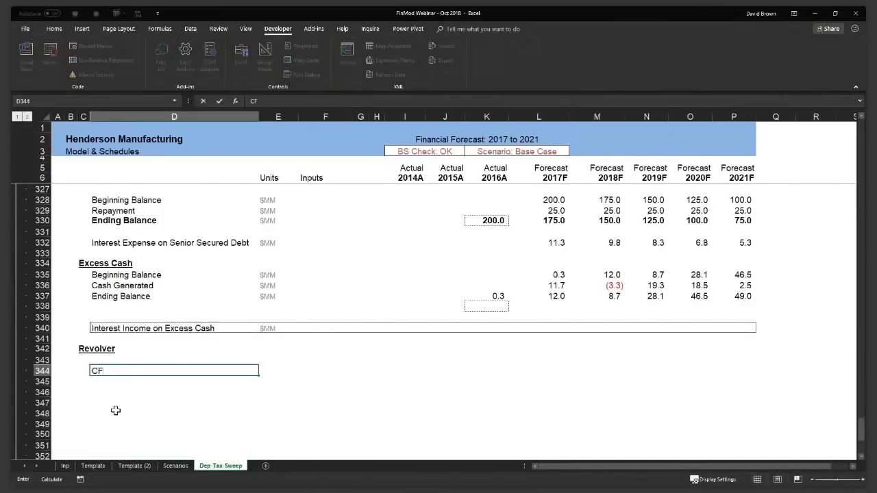
{"action": "type", "text": "AD"}
{"action": "key", "text": "ctrl+Return"}
{"action": "key", "text": "Delete"}
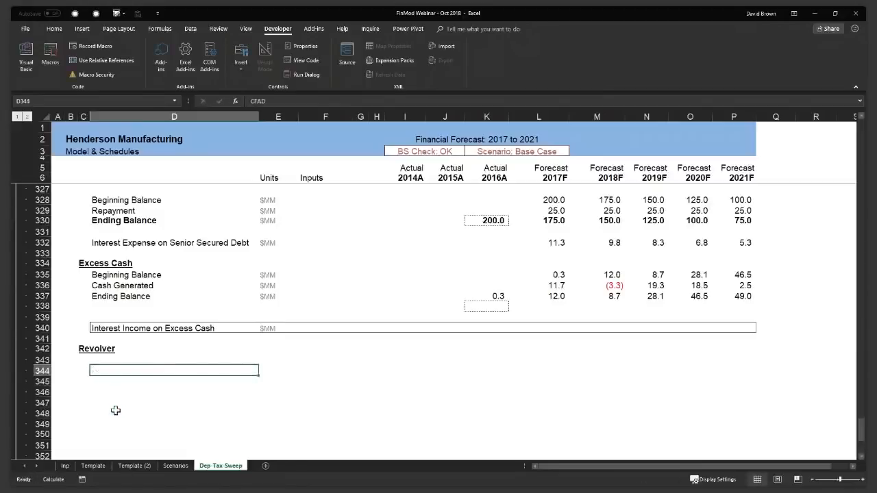
Step: Label the first Revolver row in D344 by linking it to the Operating Cash Flow label with =D50
{"action": "type", "text": "="}
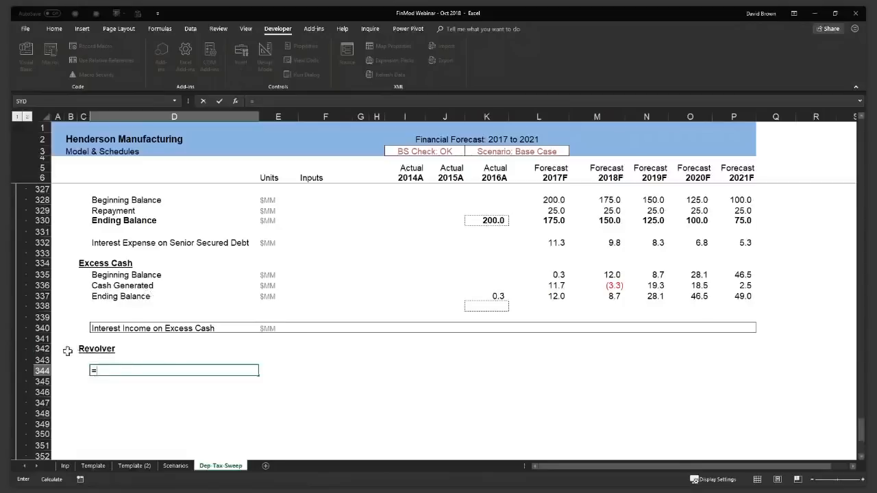
{"action": "scroll", "coordinate": [206, 329], "scroll_direction": "up", "scroll_amount": 1}
{"action": "scroll", "coordinate": [204, 328], "scroll_direction": "up", "scroll_amount": 15}
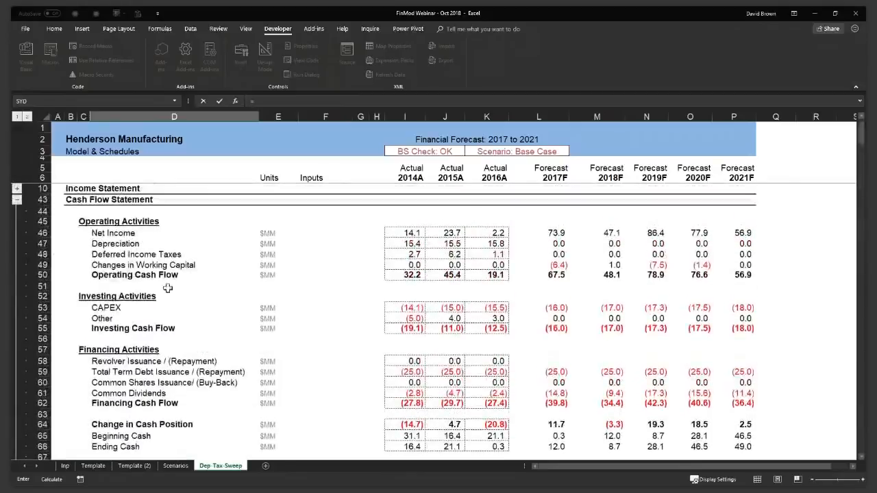
{"action": "left_click", "coordinate": [145, 275]}
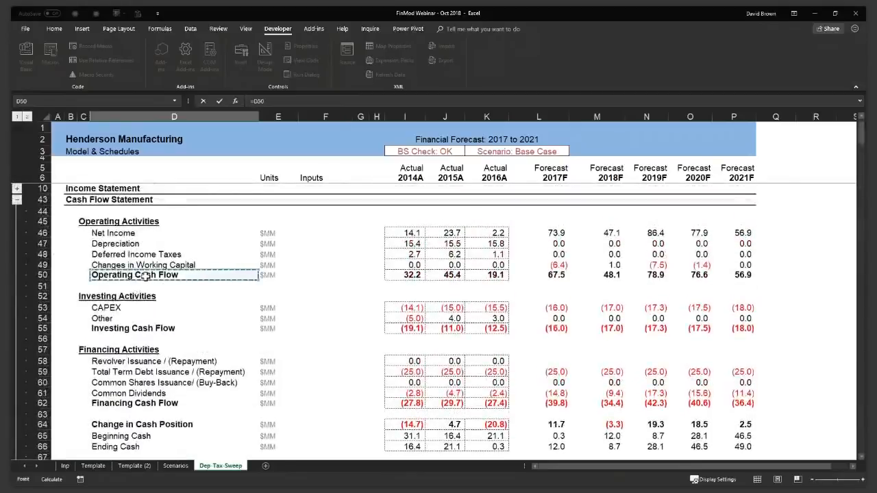
{"action": "key", "text": "Return"}
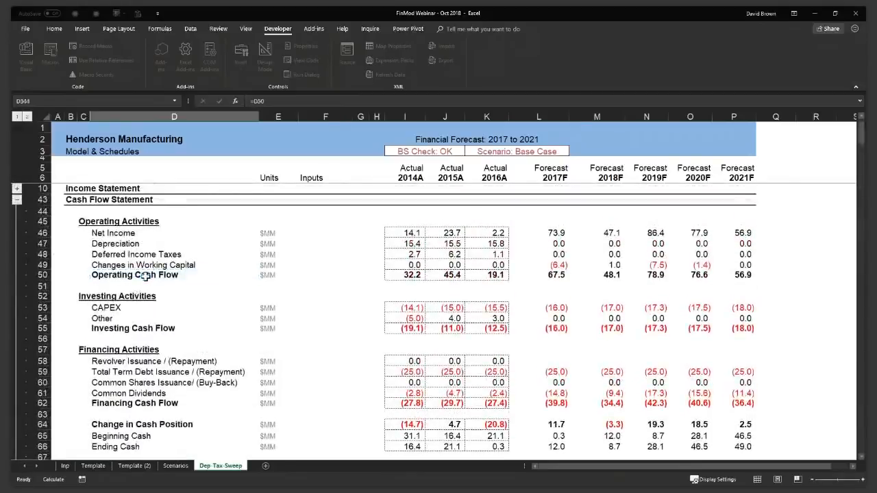
Step: Label the second Revolver row in D345 by linking it to the Investing Cash Flow label with =D55
{"action": "type", "text": "="}
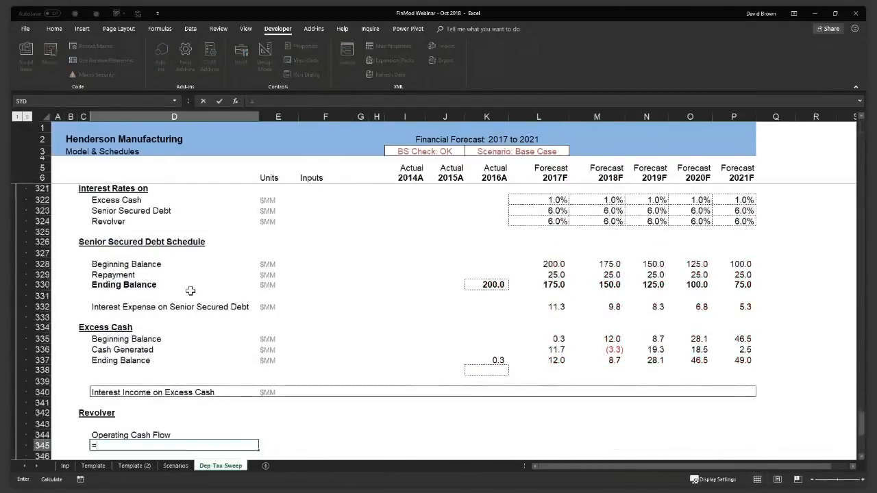
{"action": "scroll", "coordinate": [189, 290], "scroll_direction": "up", "scroll_amount": 1}
{"action": "scroll", "coordinate": [188, 289], "scroll_direction": "up", "scroll_amount": 15}
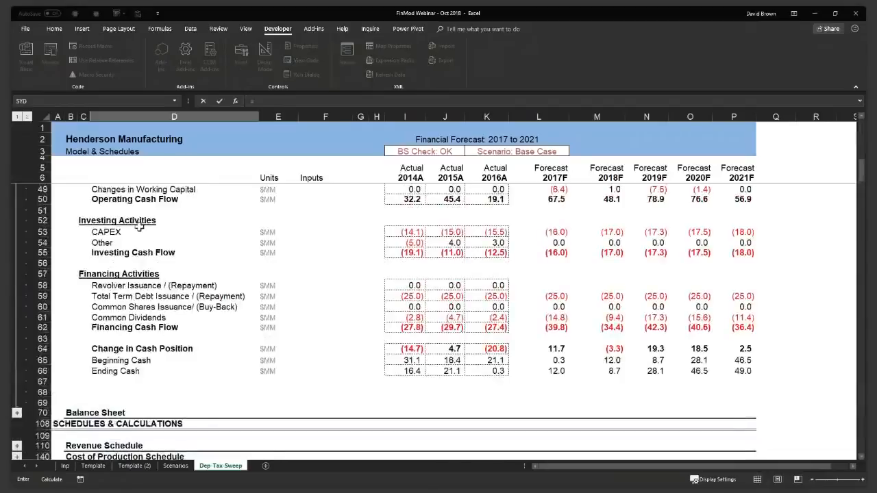
{"action": "left_click", "coordinate": [141, 253]}
{"action": "key", "text": "Return"}
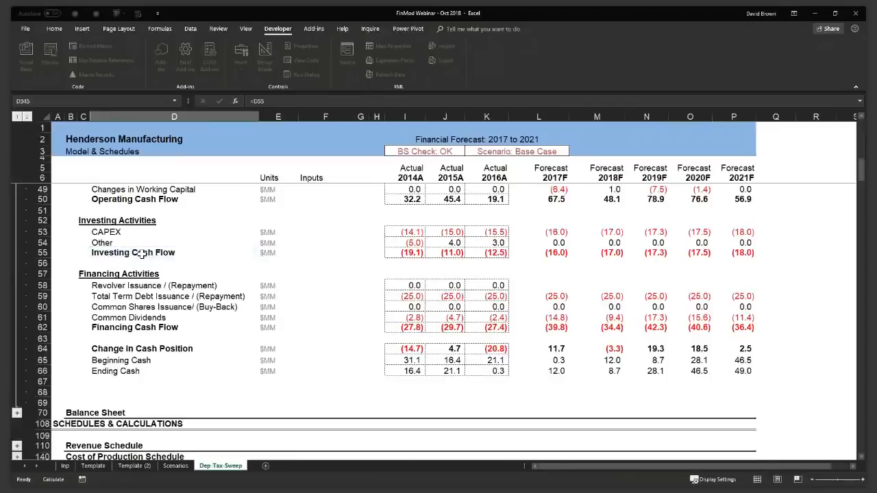
Step: Label the third Revolver row in D346 by linking it to the Total Term Debt Issuance / (Repayment) label with =D59
{"action": "type", "text": "="}
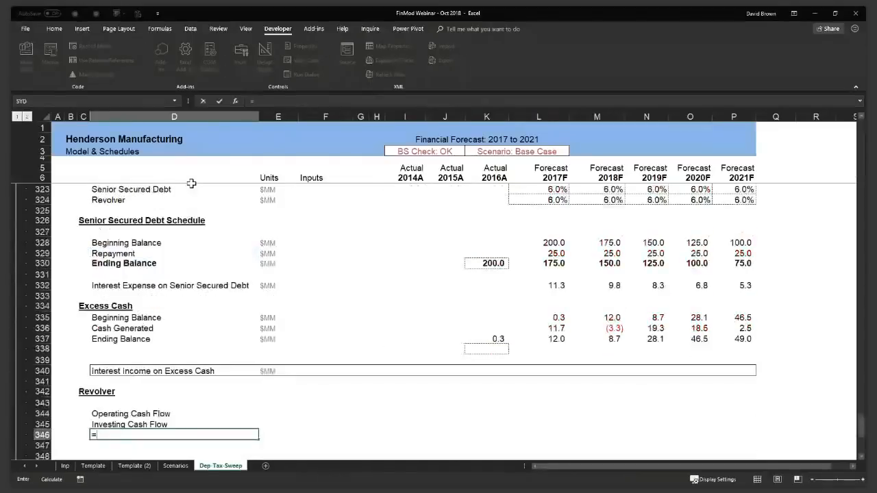
{"action": "scroll", "coordinate": [191, 183], "scroll_direction": "up", "scroll_amount": 10}
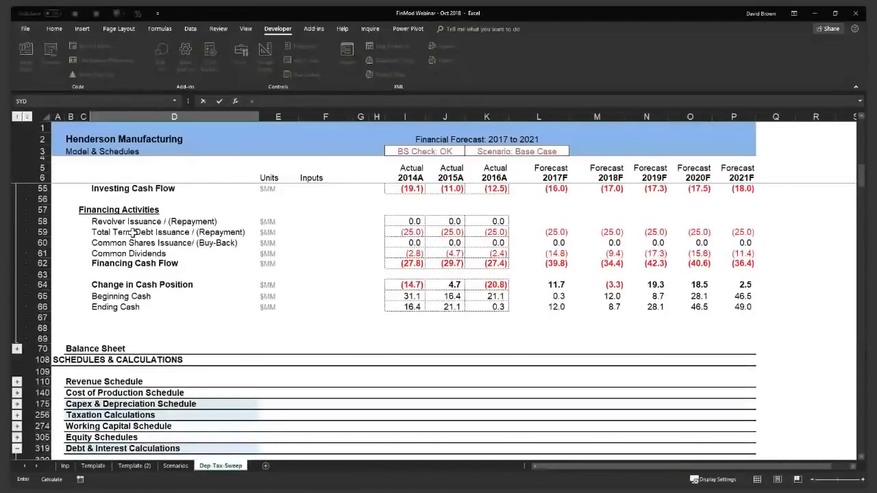
{"action": "left_click", "coordinate": [135, 253]}
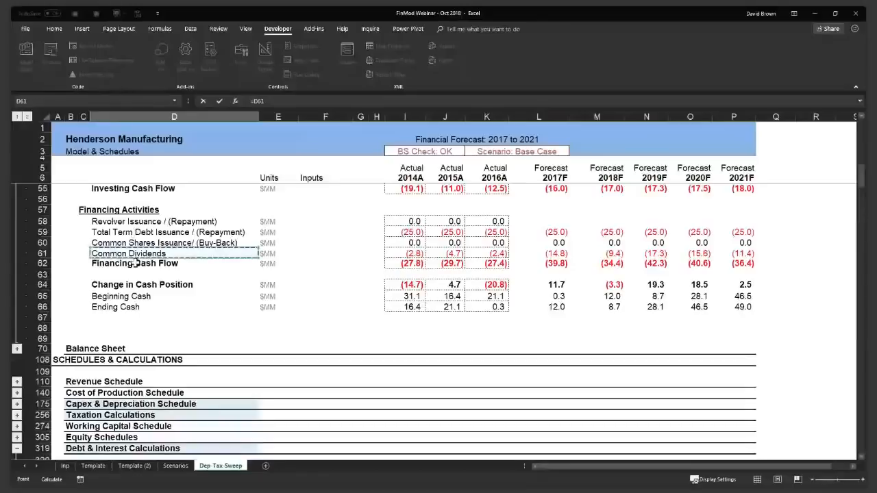
{"action": "left_click", "coordinate": [132, 233]}
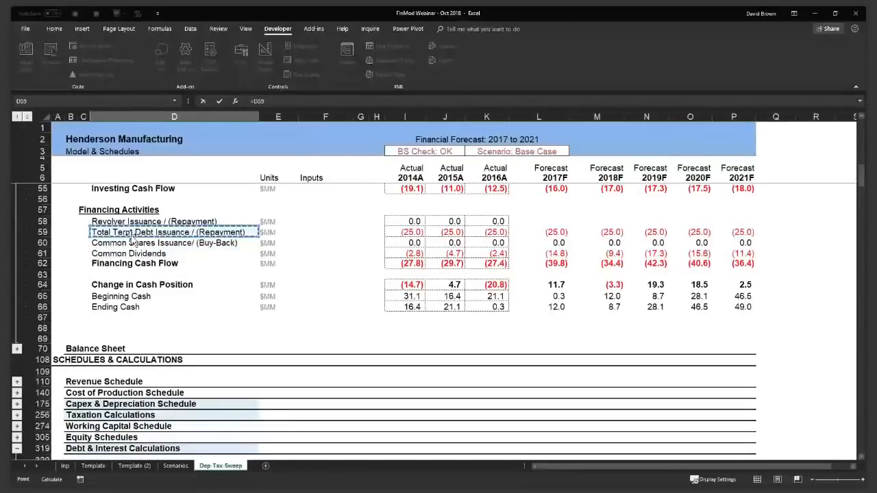
{"action": "key", "text": "Return"}
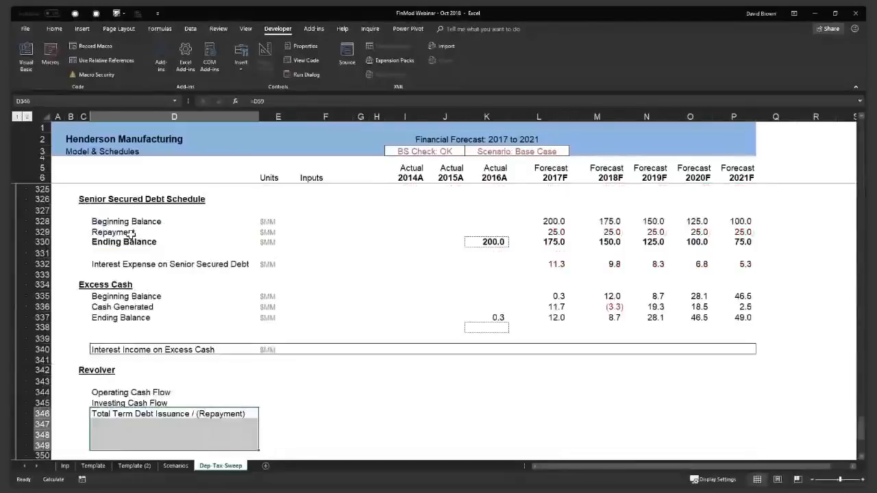
Step: Fill the label link in D346 down through D348 to add the common shares and common dividends rows
{"action": "key", "text": "ctrl+d"}
{"action": "key", "text": "Down"}
{"action": "key", "text": "Down"}
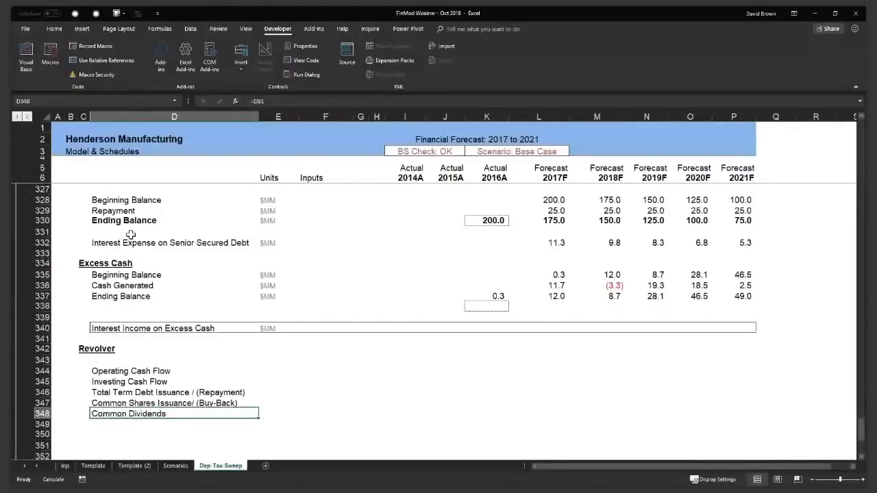
Step: Copy the label links in D344:D348 to the 2017F column starting at L344, and fill them right through 2021F
{"action": "key", "text": "ctrl+Up"}
{"action": "key", "text": "ctrl+shift+Down"}
{"action": "key", "text": "ctrl+c"}
{"action": "key", "text": "Right"}
{"action": "key", "text": "Right"}
{"action": "key", "text": "Right"}
{"action": "key", "text": "Right"}
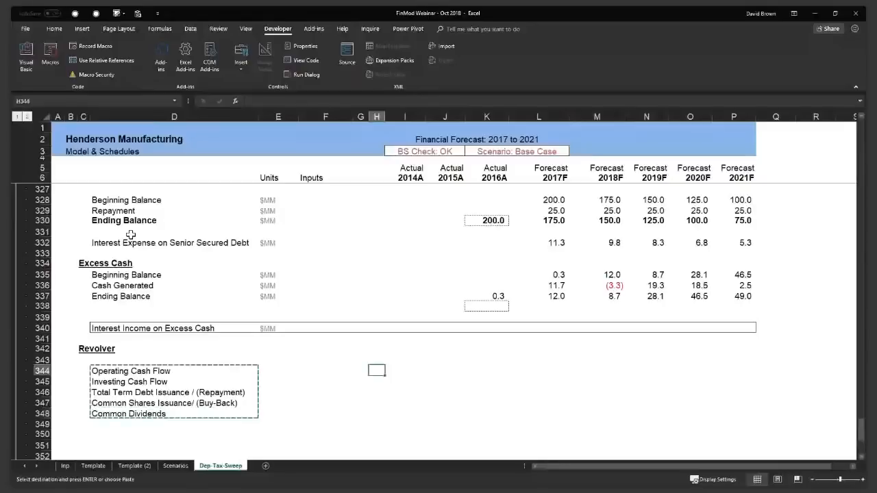
{"action": "key", "text": "Right"}
{"action": "key", "text": "Right"}
{"action": "key", "text": "Right"}
{"action": "key", "text": "Right"}
{"action": "key", "text": "shift+Right"}
{"action": "key", "text": "shift+Right"}
{"action": "key", "text": "shift+Right"}
{"action": "key", "text": "Return"}
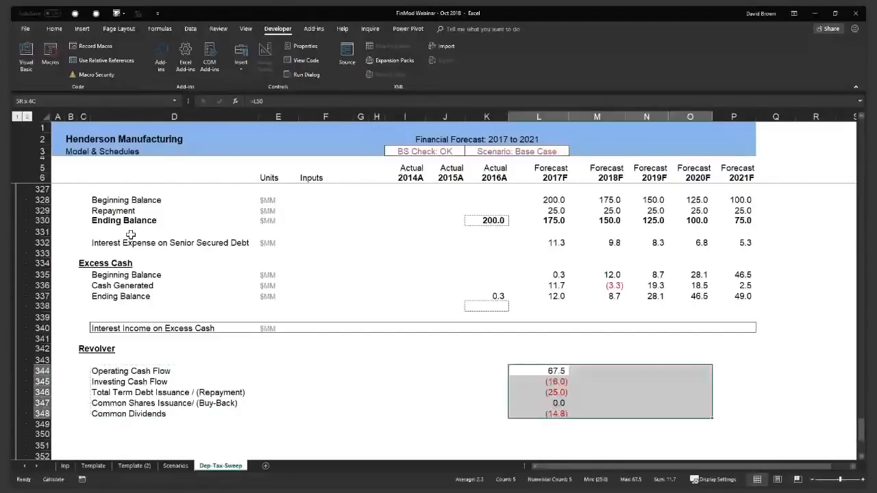
{"action": "key", "text": "shift+Right"}
{"action": "key", "text": "ctrl+r"}
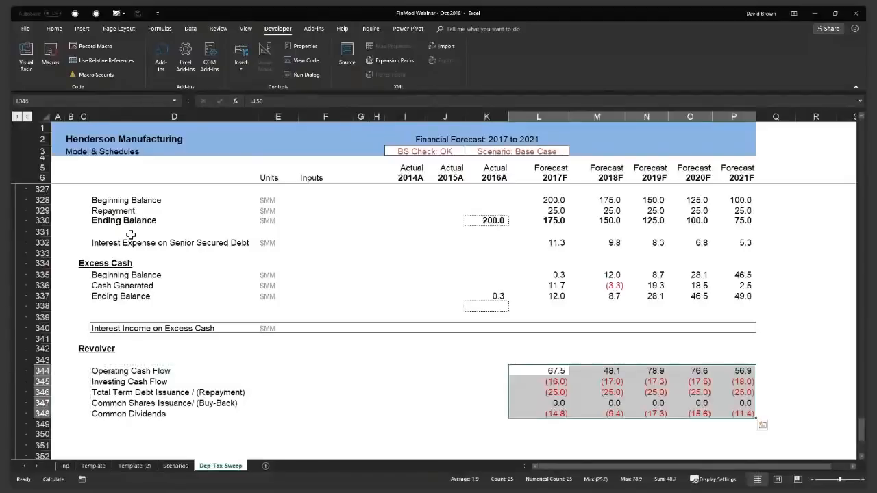
Step: Total the 2017F Revolver cash flow rows in L349 with =SUM(L344:L348)
{"action": "key", "text": "Down"}
{"action": "key", "text": "Down"}
{"action": "key", "text": "Down"}
{"action": "key", "text": "Down"}
{"action": "key", "text": "Down"}
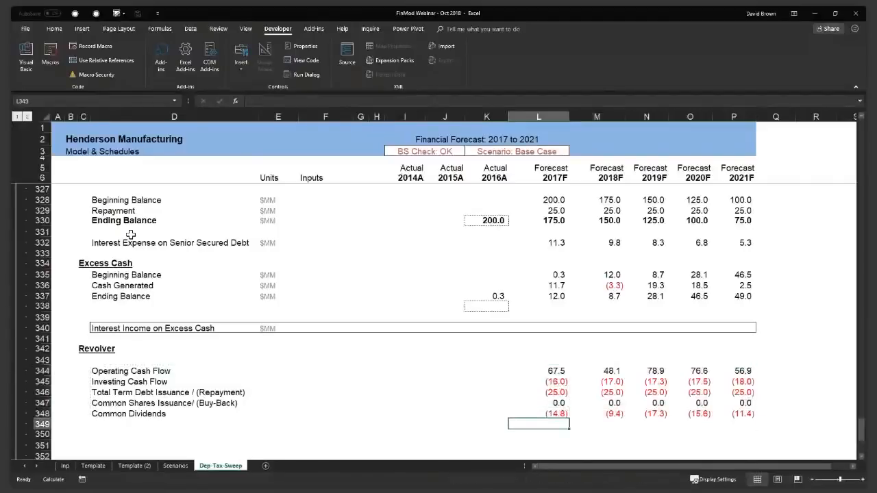
{"action": "key", "text": "alt+equal"}
{"action": "key", "text": "Return"}
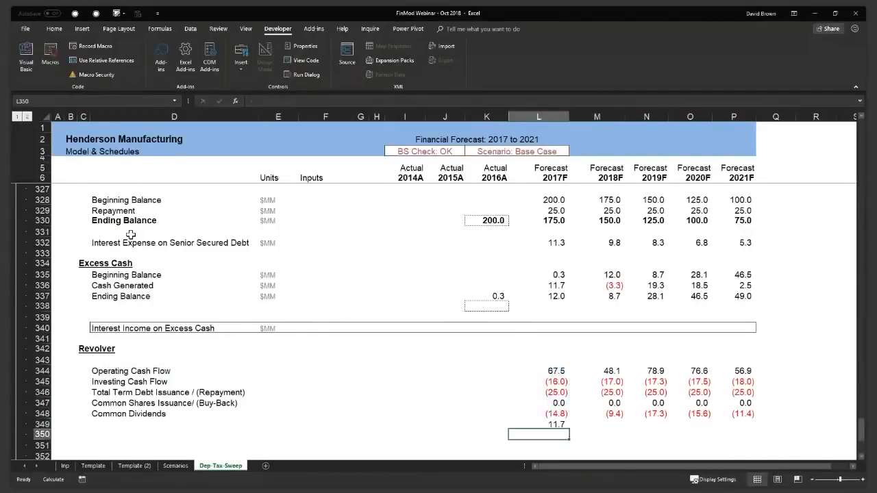
Step: Fill the cash flow total from L349 right through the 2021F column
{"action": "key", "text": "Up"}
{"action": "key", "text": "shift+Right"}
{"action": "key", "text": "shift+Right"}
{"action": "key", "text": "shift+Right"}
{"action": "key", "text": "shift+Right"}
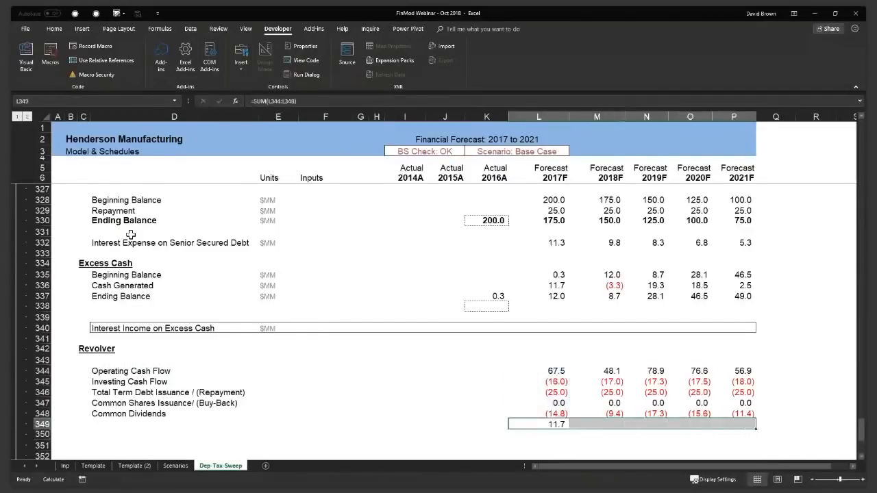
{"action": "key", "text": "ctrl+r"}
{"action": "key", "text": "Left"}
{"action": "key", "text": "Right"}
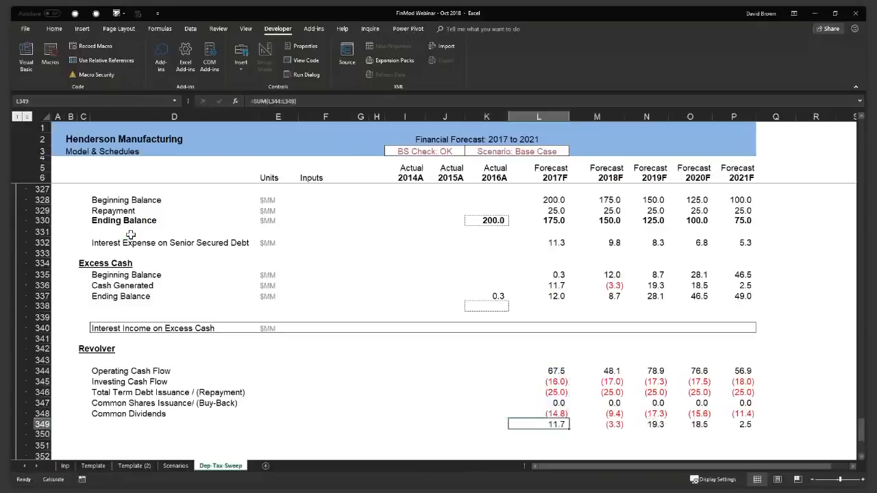
Step: Make the whole total row 349 bold
{"action": "key", "text": "shift+space"}
{"action": "key", "text": "ctrl+b"}
{"action": "key", "text": "Down"}
{"action": "key", "text": "Down"}
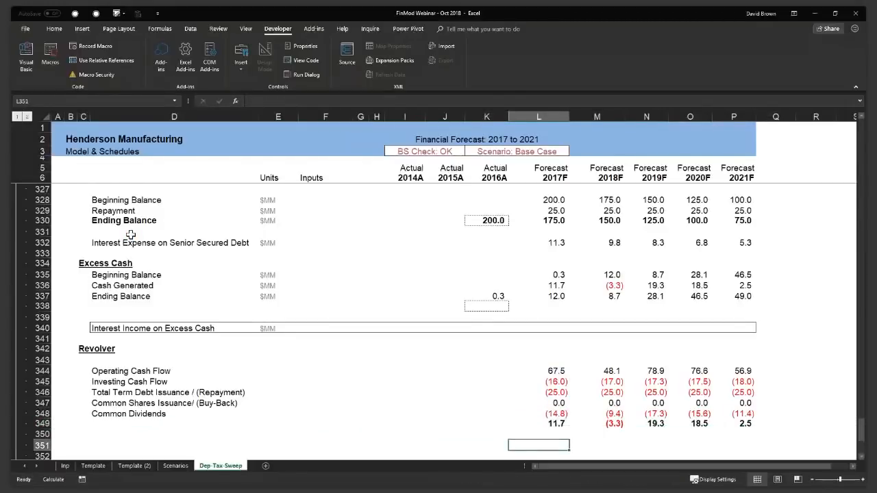
Step: Label the total row in D349 as Generated Cash
{"action": "key", "text": "Down"}
{"action": "key", "text": "Down"}
{"action": "key", "text": "ctrl+Up"}
{"action": "key", "text": "ctrl+Left"}
{"action": "key", "text": "Right"}
{"action": "key", "text": "Right"}
{"action": "key", "text": "Right"}
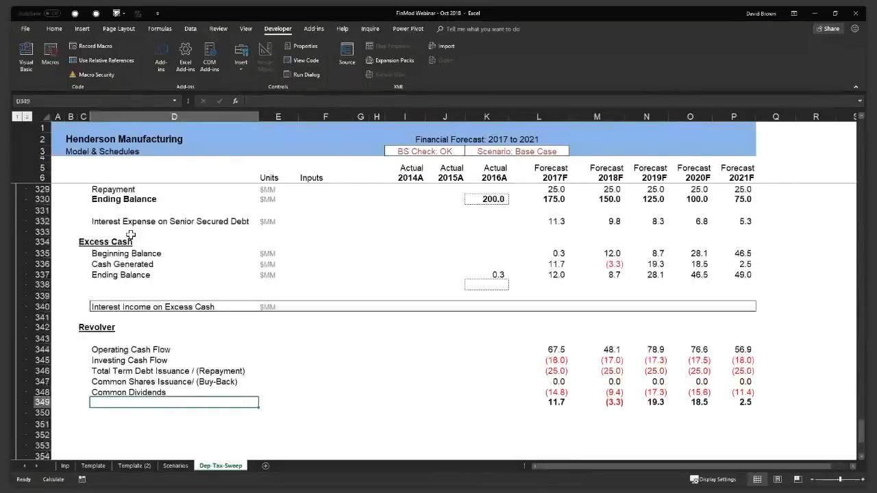
{"action": "type", "text": "Generated Cash"}
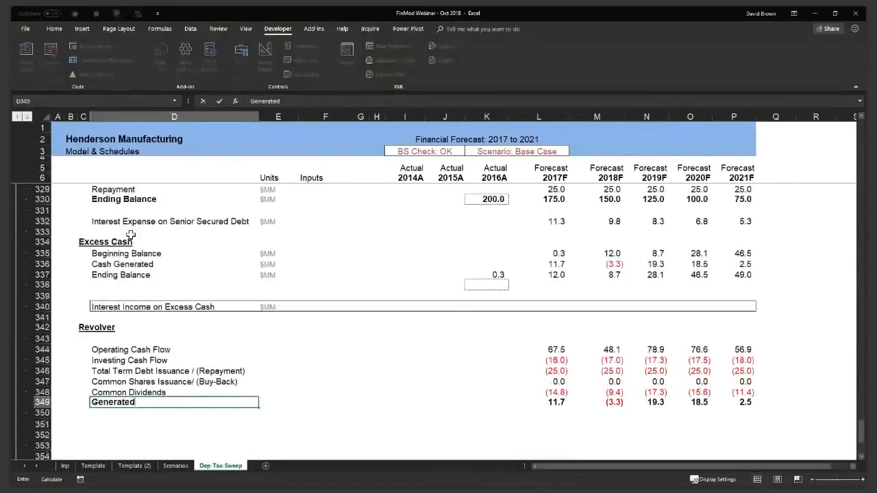
{"action": "key", "text": "Return"}
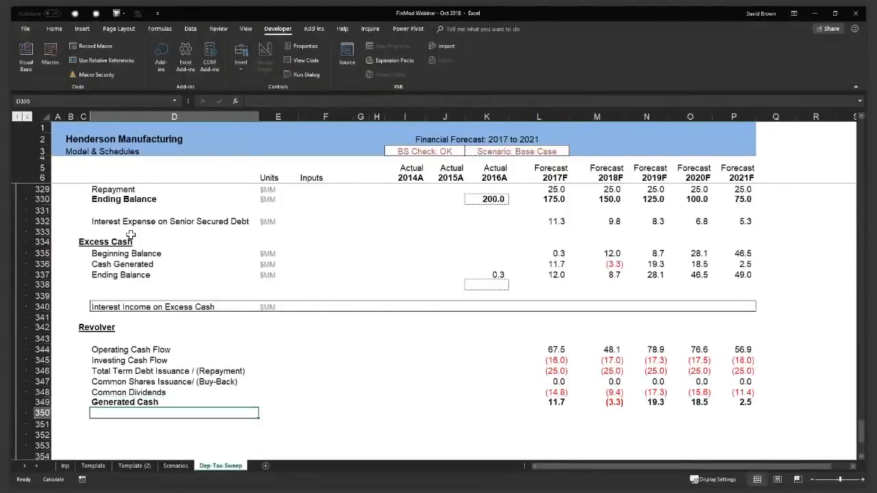
Step: Link L351 to the 2017F Beginning Balance of Excess Cash with =L335
{"action": "key", "text": "Right"}
{"action": "key", "text": "Right"}
{"action": "key", "text": "Right"}
{"action": "key", "text": "Right"}
{"action": "key", "text": "Right"}
{"action": "key", "text": "Right"}
{"action": "key", "text": "Right"}
{"action": "key", "text": "Right"}
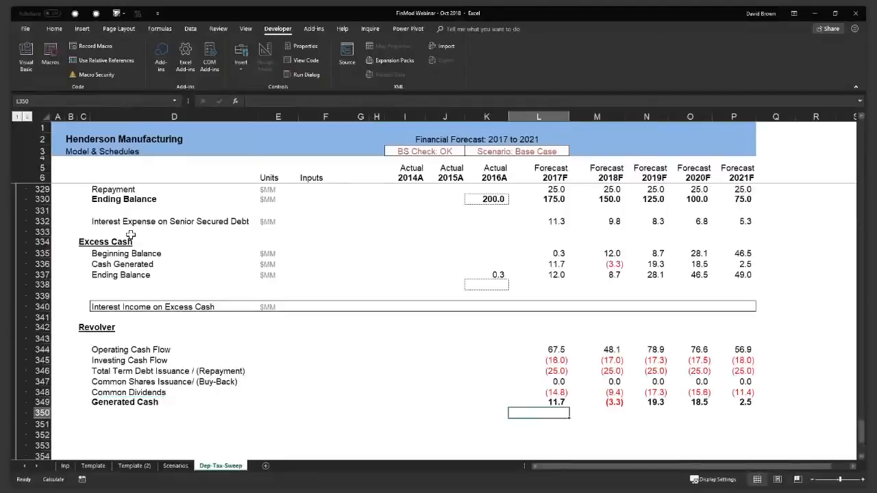
{"action": "key", "text": "Down"}
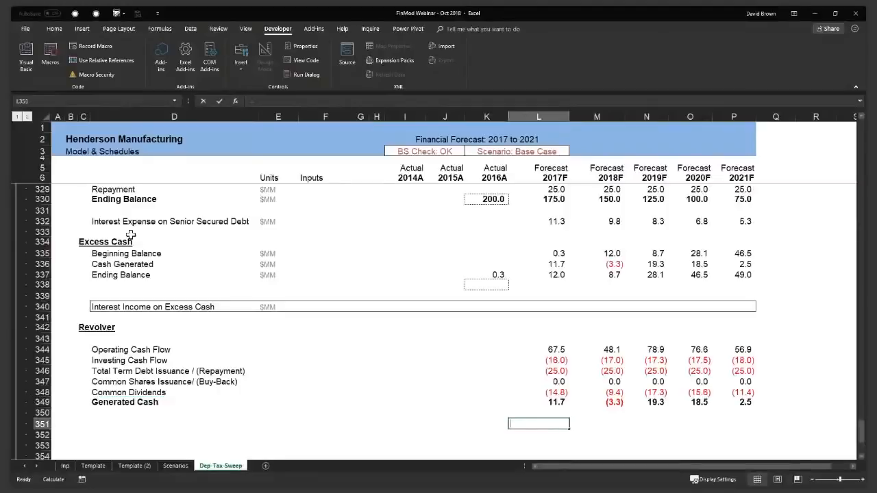
{"action": "type", "text": "="}
{"action": "key", "text": "Up"}
{"action": "key", "text": "Up"}
{"action": "key", "text": "Up"}
{"action": "key", "text": "Up"}
{"action": "key", "text": "Up"}
{"action": "key", "text": "Up"}
{"action": "key", "text": "Up"}
{"action": "key", "text": "Up"}
{"action": "key", "text": "Up"}
{"action": "key", "text": "Up"}
{"action": "key", "text": "Up"}
{"action": "key", "text": "Up"}
{"action": "key", "text": "Up"}
{"action": "key", "text": "Up"}
{"action": "key", "text": "Up"}
{"action": "key", "text": "Up"}
{"action": "key", "text": "Return"}
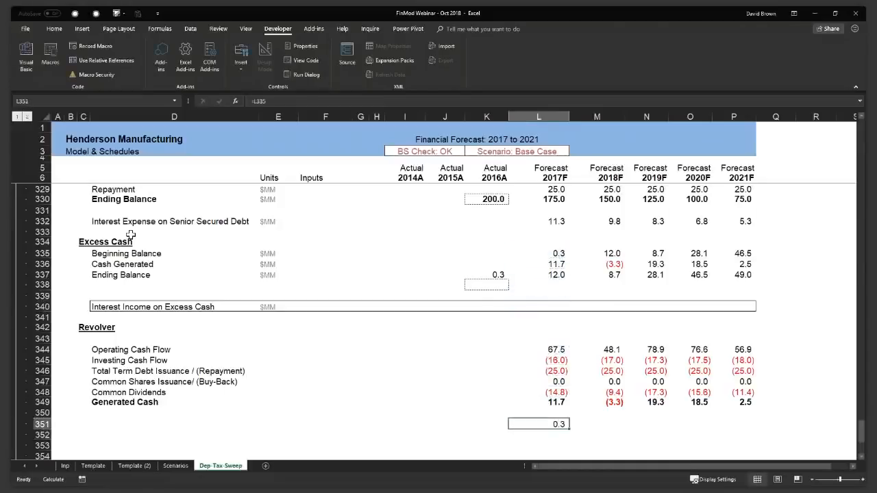
Step: Fill the beginning excess cash link from L351 right through P351
{"action": "key", "text": "shift+Right"}
{"action": "key", "text": "shift+Right"}
{"action": "key", "text": "shift+Right"}
{"action": "key", "text": "shift+Right"}
{"action": "key", "text": "shift+Right"}
{"action": "key", "text": "shift+Left"}
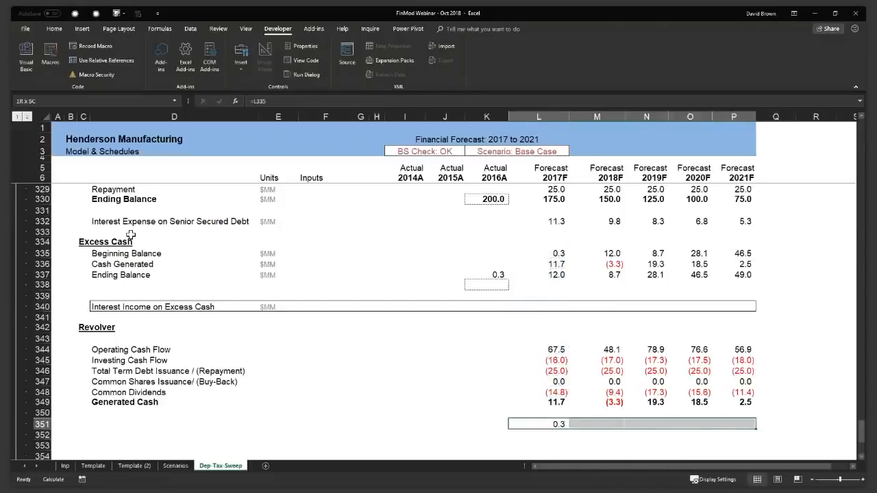
{"action": "key", "text": "ctrl+r"}
{"action": "key", "text": "Left"}
{"action": "key", "text": "Down"}
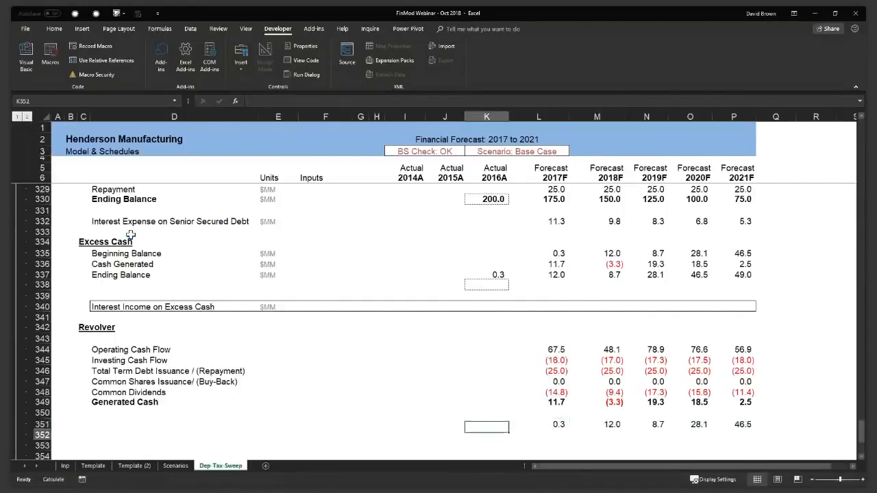
{"action": "key", "text": "Right"}
{"action": "key", "text": "Down"}
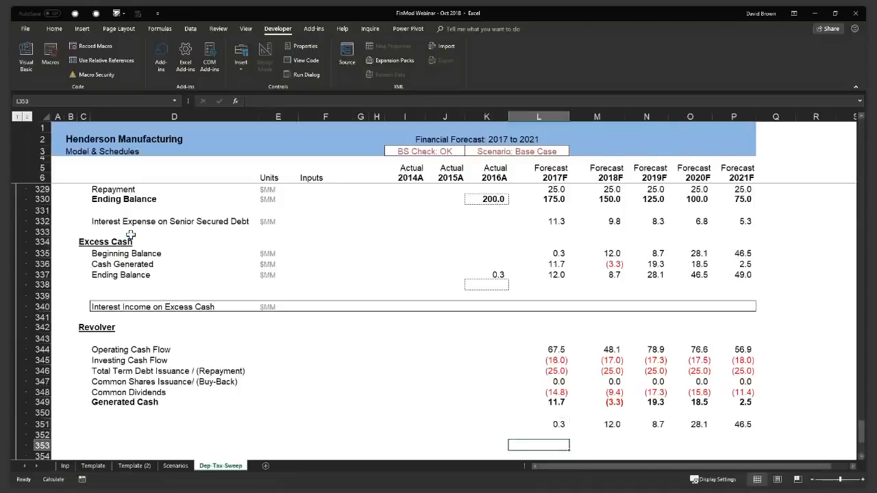
Step: Enter the label Available in D353 of the Revolver section
{"action": "key", "text": "Left"}
{"action": "key", "text": "Left"}
{"action": "key", "text": "Left"}
{"action": "key", "text": "Left"}
{"action": "key", "text": "Left"}
{"action": "key", "text": "Left"}
{"action": "key", "text": "Left"}
{"action": "key", "text": "Left"}
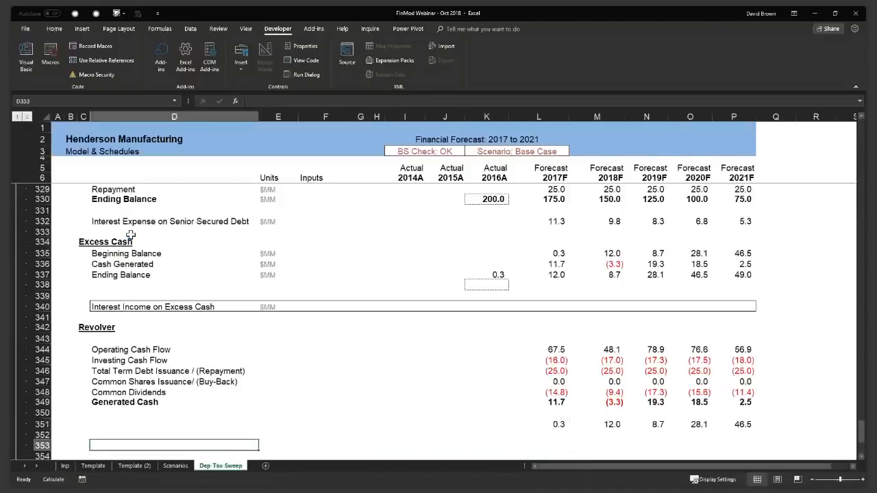
{"action": "type", "text": "Avai"}
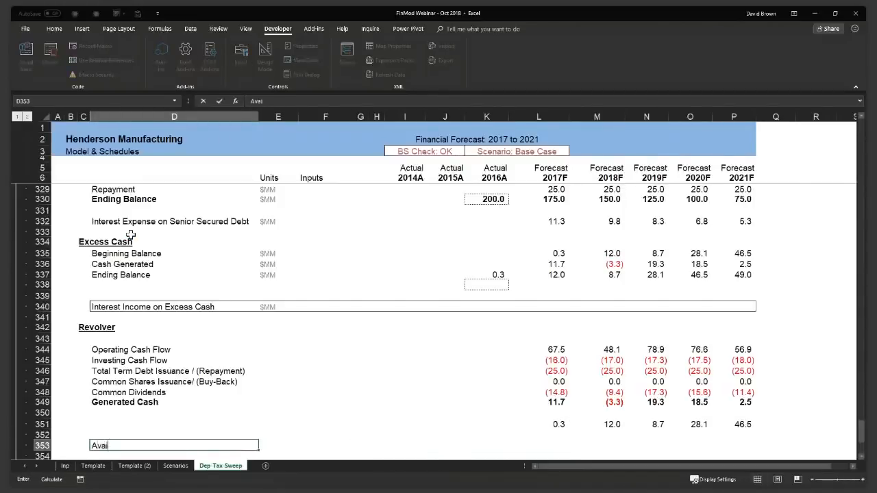
{"action": "type", "text": "kabke"}
{"action": "key", "text": "BackSpace"}
{"action": "key", "text": "BackSpace"}
{"action": "type", "text": "l"}
{"action": "key", "text": "BackSpace"}
{"action": "key", "text": "BackSpace"}
{"action": "key", "text": "BackSpace"}
{"action": "key", "text": "BackSpace"}
{"action": "type", "text": "lable"}
{"action": "key", "text": "ctrl+Return"}
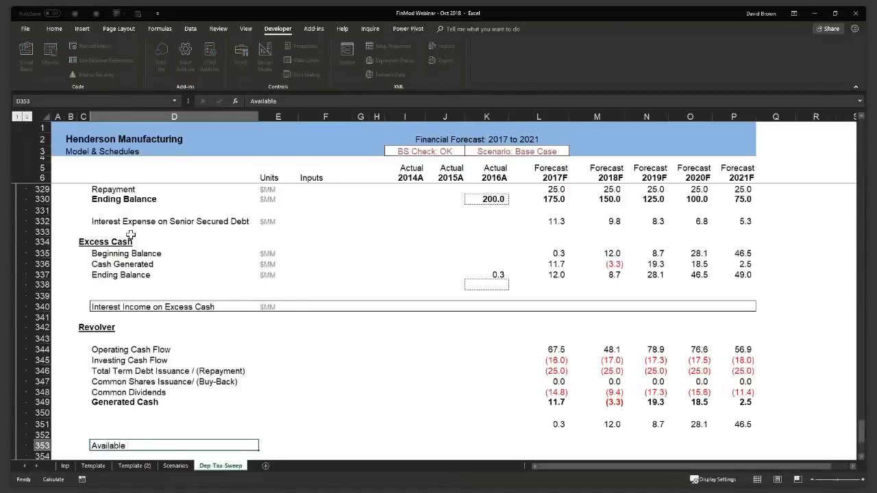
Step: Label row 353 of the Revolver section as Free Cash Flow in D353
{"action": "scroll", "coordinate": [131, 235], "scroll_direction": "down", "scroll_amount": 1}
{"action": "type", "text": "F"}
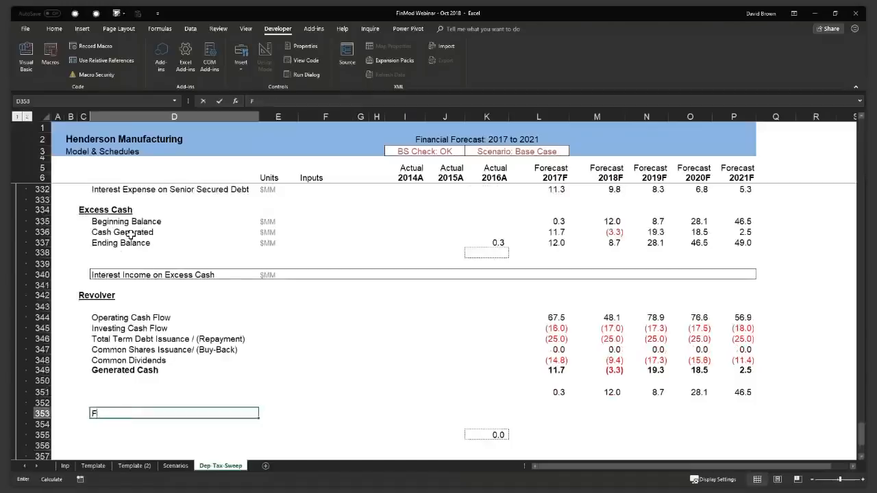
{"action": "type", "text": "ree Cash Flow"}
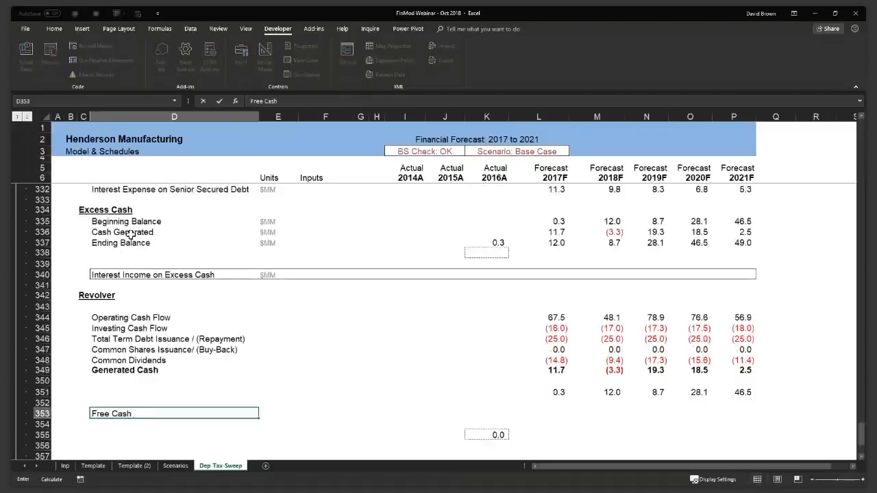
{"action": "key", "text": "Return"}
Step: Calculate the 2017F Free Cash Flow in L353 as Generated Cash plus beginning excess cash with =L349+L351
{"action": "key", "text": "Up"}
{"action": "key", "text": "Right"}
{"action": "key", "text": "Right"}
{"action": "key", "text": "Right"}
{"action": "key", "text": "Right"}
{"action": "key", "text": "Right"}
{"action": "key", "text": "Right"}
{"action": "key", "text": "Right"}
{"action": "key", "text": "Right"}
{"action": "key", "text": "Right"}
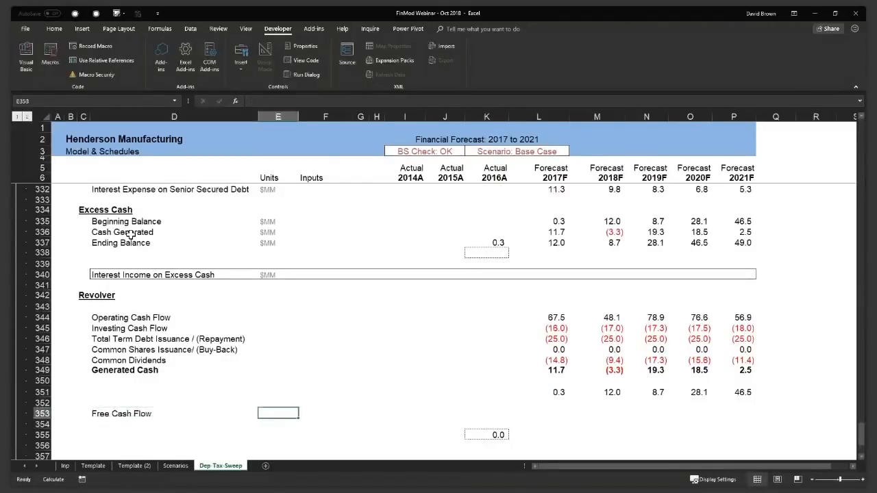
{"action": "key", "text": "Left"}
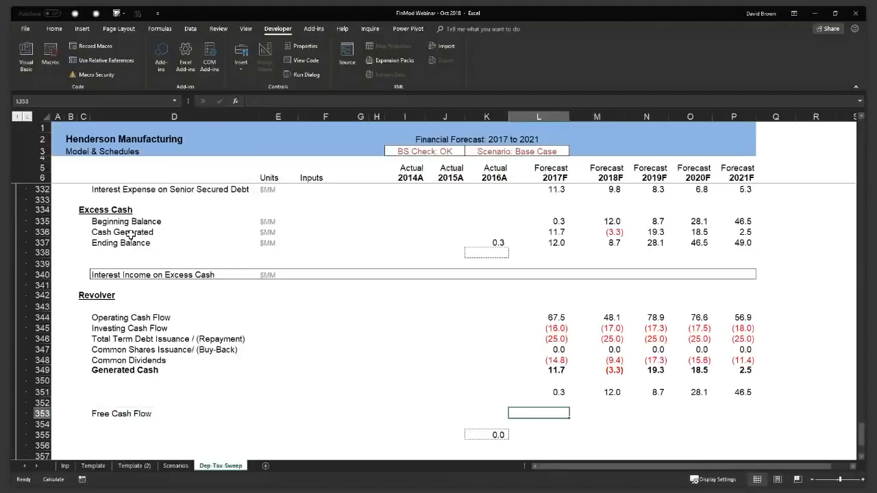
{"action": "type", "text": "="}
{"action": "key", "text": "Up"}
{"action": "key", "text": "Up"}
{"action": "key", "text": "Up"}
{"action": "key", "text": "Up"}
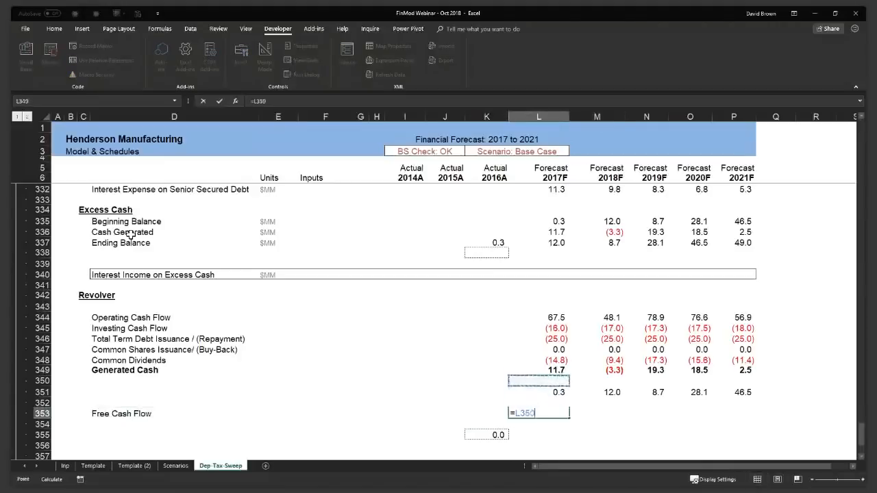
{"action": "type", "text": "+"}
{"action": "key", "text": "Up"}
{"action": "key", "text": "Up"}
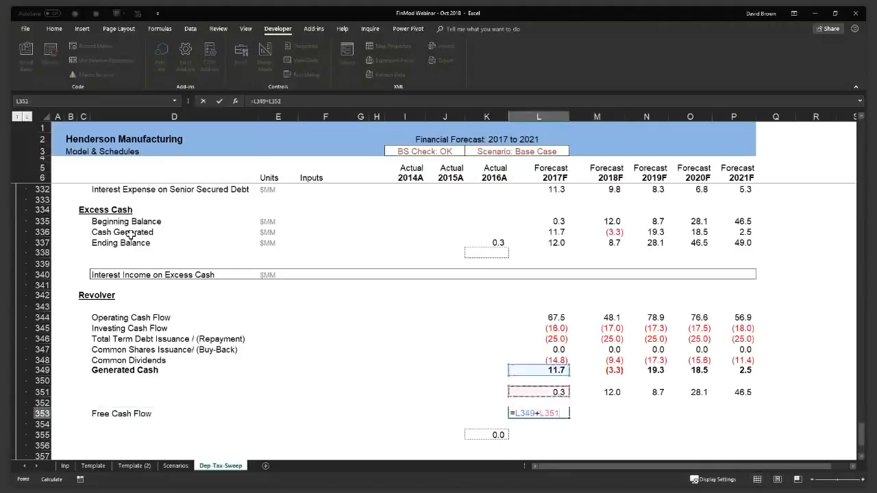
{"action": "key", "text": "Return"}
Step: Fill the Free Cash Flow formula from L353 right through P353
{"action": "key", "text": "shift+Right"}
{"action": "key", "text": "shift+Right"}
{"action": "key", "text": "shift+Right"}
{"action": "key", "text": "shift+Right"}
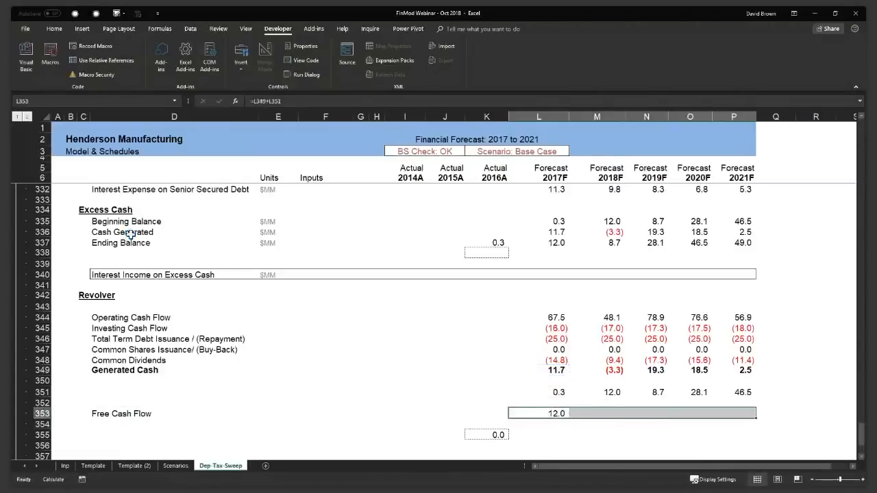
{"action": "key", "text": "ctrl+r"}
Step: Check the rows below Free Cash Flow and clear the 2016A balance link and its border from K355
{"action": "key", "text": "Down"}
{"action": "key", "text": "Down"}
{"action": "key", "text": "Left"}
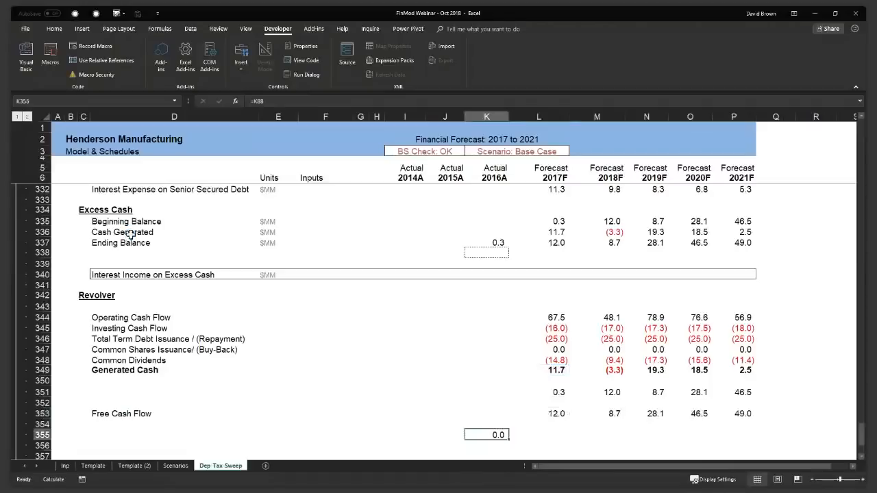
{"action": "key", "text": "Down"}
{"action": "key", "text": "Down"}
{"action": "key", "text": "Down"}
{"action": "key", "text": "Down"}
{"action": "key", "text": "Down"}
{"action": "key", "text": "Down"}
{"action": "key", "text": "Up"}
{"action": "key", "text": "Up"}
{"action": "key", "text": "Up"}
{"action": "key", "text": "Up"}
{"action": "key", "text": "Up"}
{"action": "key", "text": "Up"}
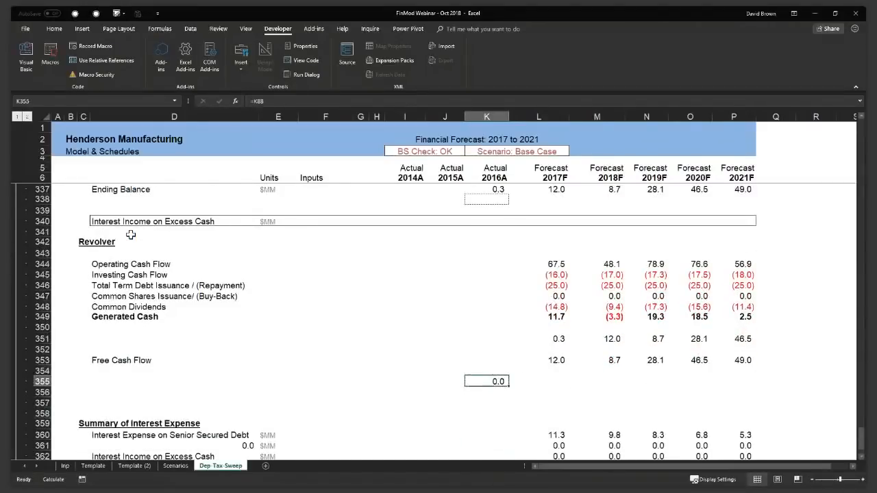
{"action": "key", "text": "Escape"}
Step: Label the Revolver's opening balance row in D355 as Beginning Balnce
{"action": "key", "text": "Left"}
{"action": "key", "text": "Left"}
{"action": "key", "text": "Left"}
{"action": "key", "text": "Left"}
{"action": "key", "text": "Left"}
{"action": "key", "text": "Left"}
{"action": "key", "text": "Left"}
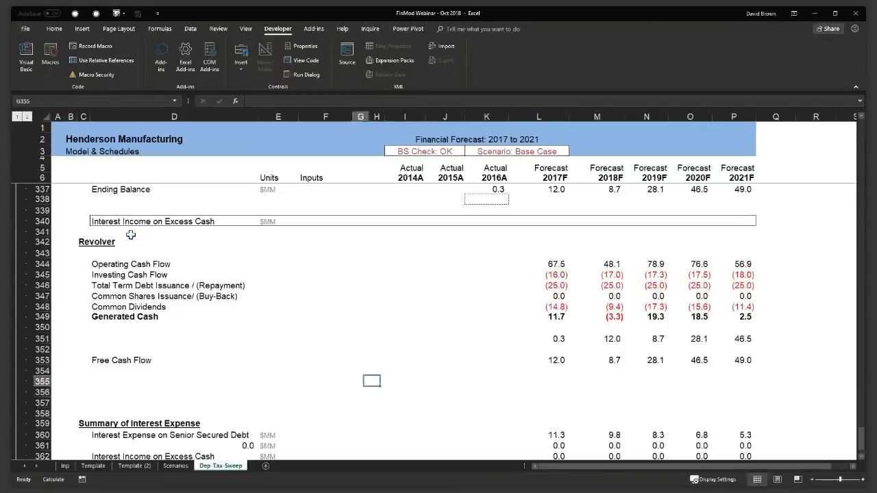
{"action": "type", "text": "B"}
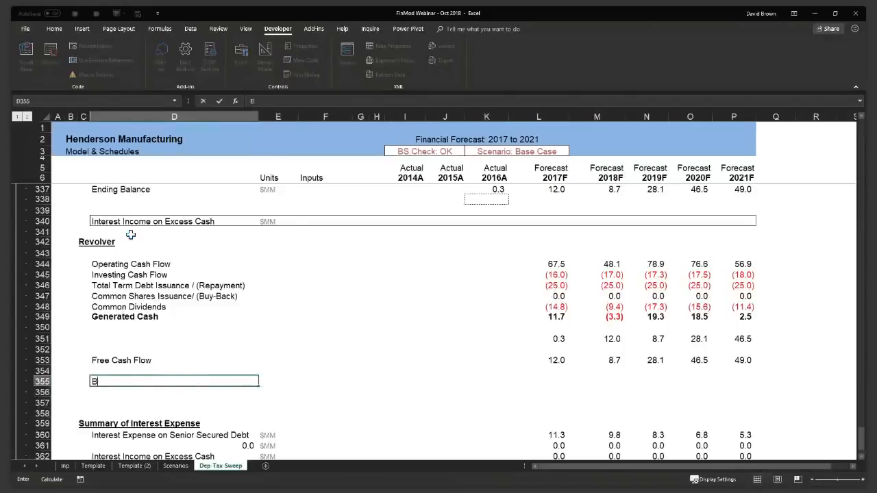
{"action": "type", "text": "eginning Balnce"}
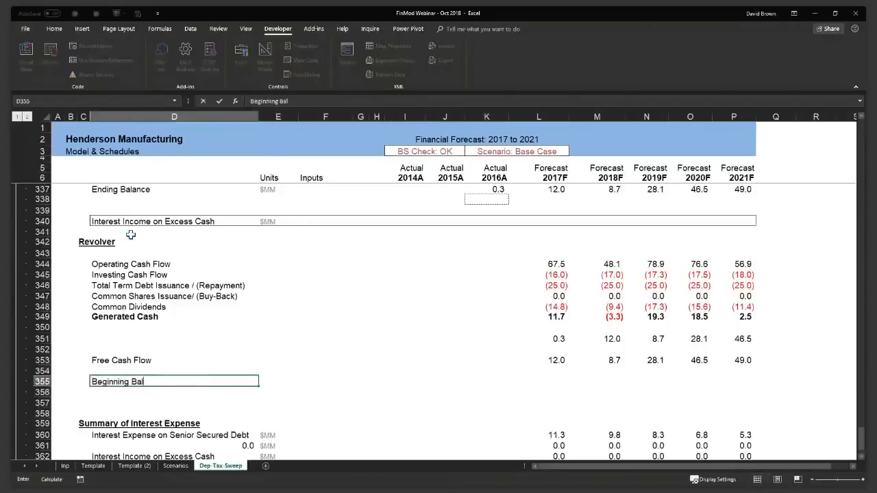
{"action": "key", "text": "Return"}
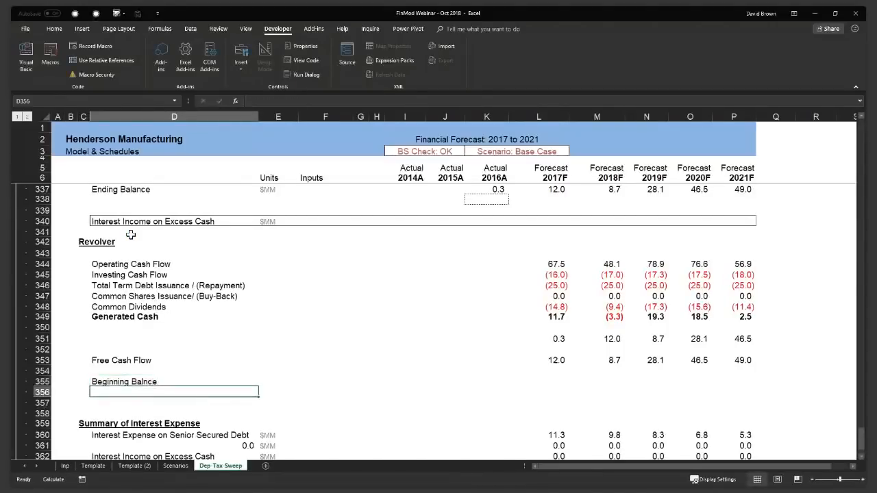
Step: Correct the misspelled Revolver opening balance label in D355 to Beginning Balance
{"action": "key", "text": "Up"}
{"action": "key", "text": "F2"}
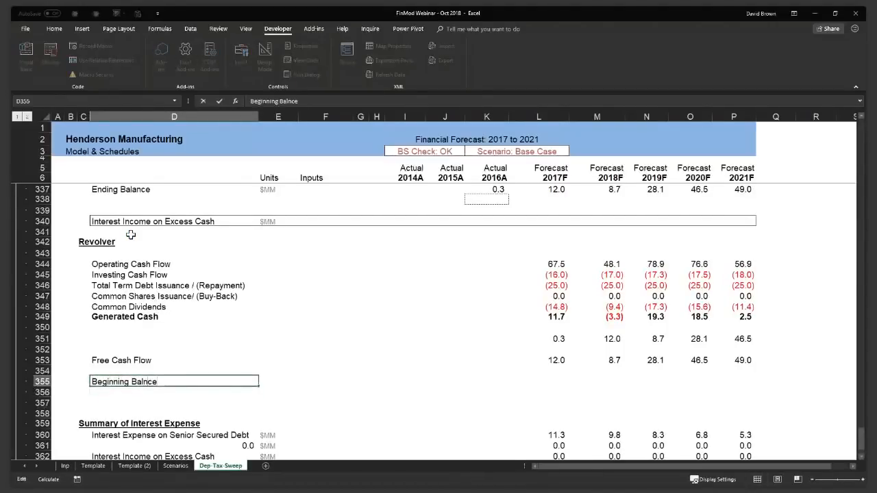
{"action": "type", "text": "a"}
{"action": "key", "text": "Return"}
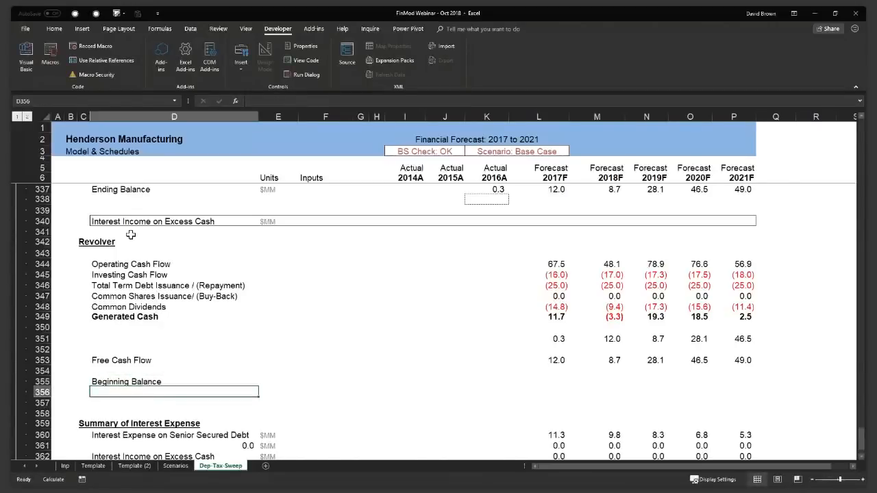
Step: Label the next two Revolver rows, D356 and D357, as Additions / (repayment) and Ending Balance
{"action": "type", "text": "Additon"}
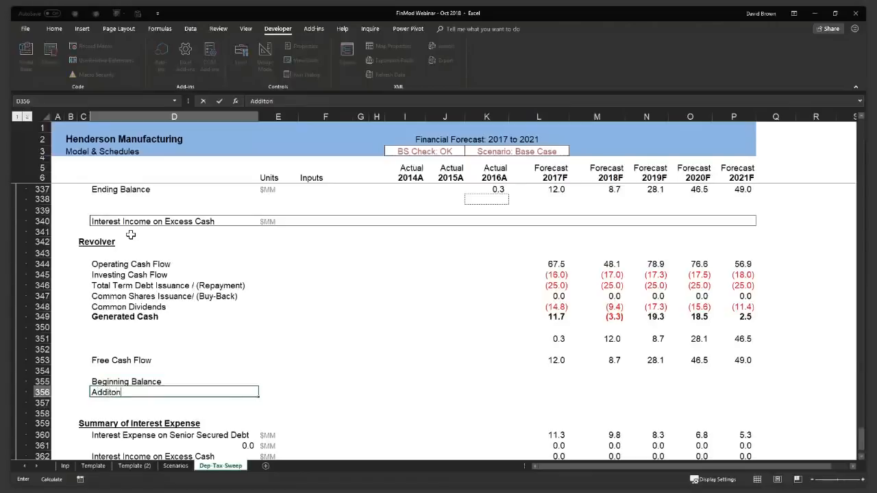
{"action": "key", "text": "BackSpace"}
{"action": "key", "text": "BackSpace"}
{"action": "type", "text": "tion"}
{"action": "key", "text": "BackSpace"}
{"action": "key", "text": "BackSpace"}
{"action": "key", "text": "BackSpace"}
{"action": "key", "text": "BackSpace"}
{"action": "key", "text": "BackSpace"}
{"action": "type", "text": "tions / (repayment)"}
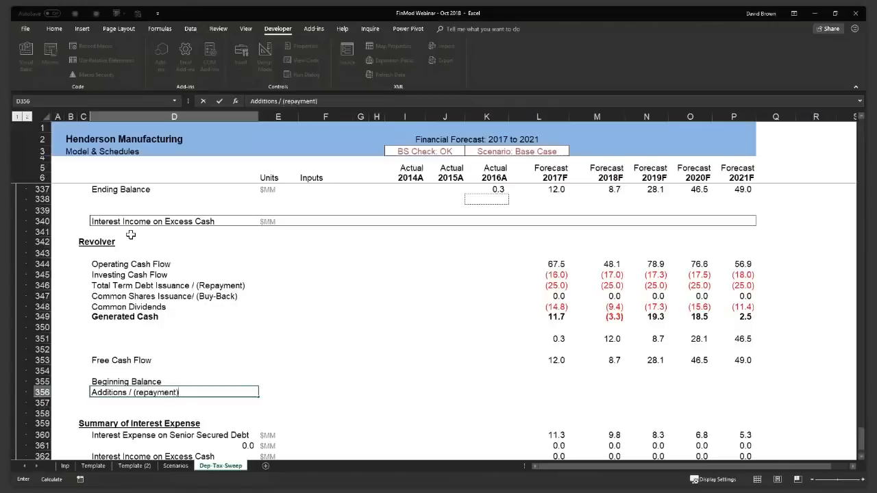
{"action": "key", "text": "Return"}
{"action": "type", "text": "Endin"}
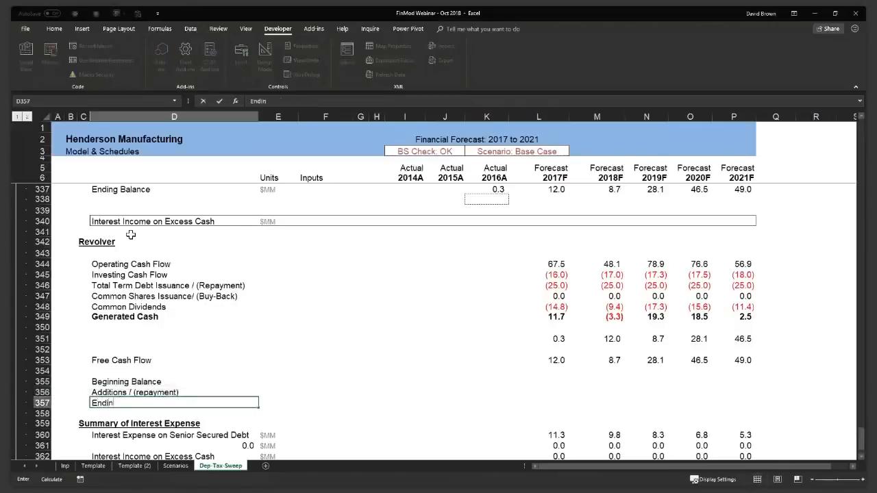
{"action": "type", "text": "g Balance"}
{"action": "key", "text": "Return"}
Step: Link the 2016A Revolver Ending Balance in K357 to the cash flow statement's Revolver Issuance / (Repayment) with =K58
{"action": "key", "text": "Up"}
{"action": "key", "text": "Up"}
{"action": "key", "text": "Down"}
{"action": "key", "text": "Up"}
{"action": "key", "text": "Right"}
{"action": "key", "text": "Right"}
{"action": "key", "text": "Right"}
{"action": "key", "text": "Right"}
{"action": "key", "text": "Right"}
{"action": "key", "text": "Right"}
{"action": "key", "text": "Right"}
{"action": "key", "text": "Right"}
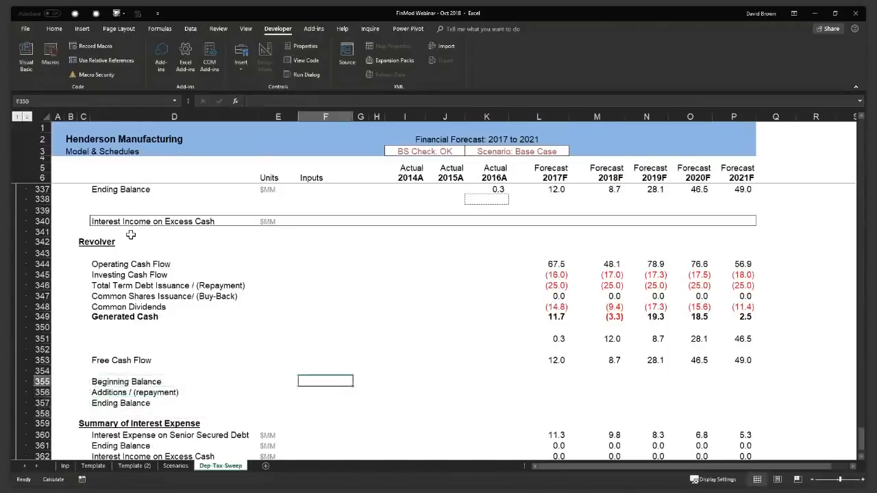
{"action": "key", "text": "Left"}
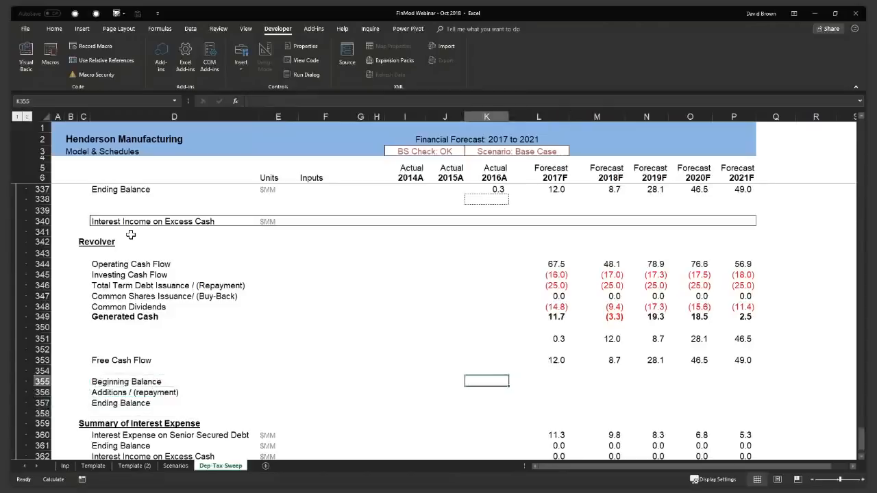
{"action": "key", "text": "Down"}
{"action": "key", "text": "Down"}
{"action": "type", "text": "="}
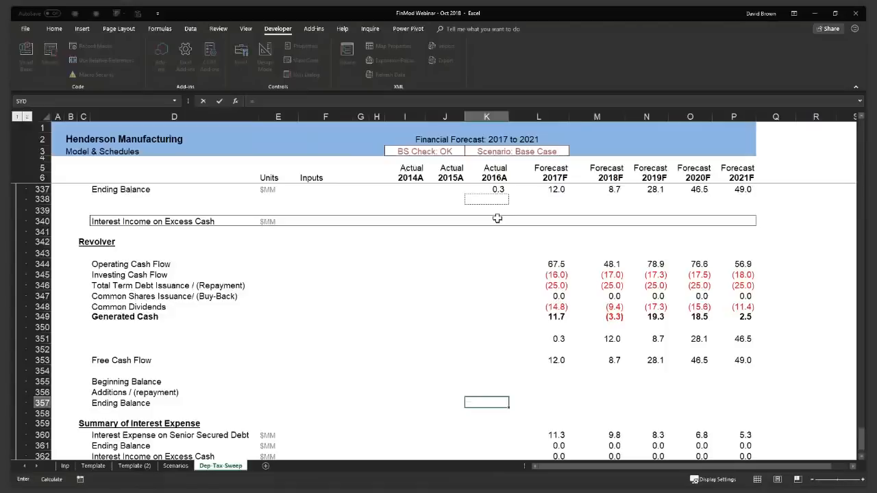
{"action": "scroll", "coordinate": [499, 218], "scroll_direction": "up", "scroll_amount": 9}
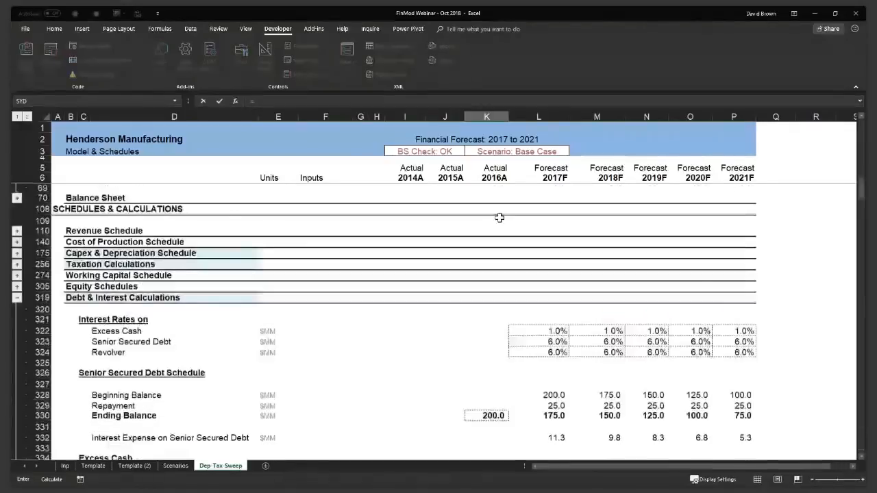
{"action": "scroll", "coordinate": [499, 218], "scroll_direction": "up", "scroll_amount": 3}
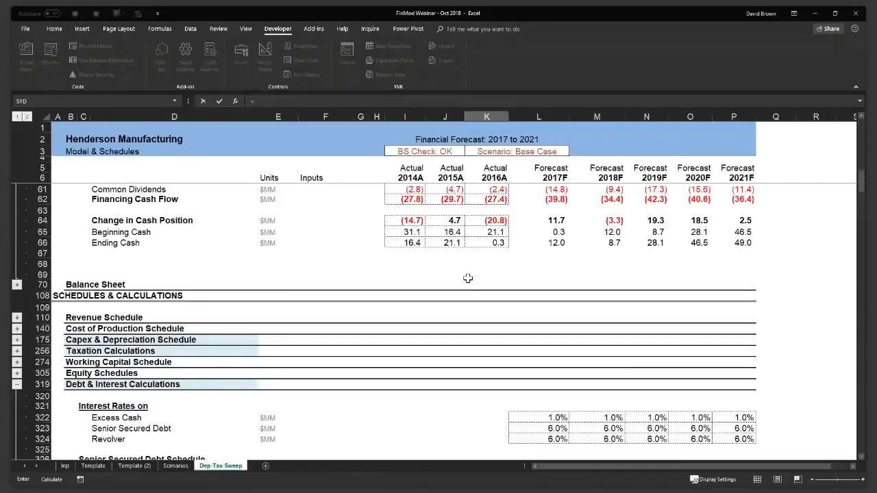
{"action": "scroll", "coordinate": [468, 278], "scroll_direction": "up", "scroll_amount": 3}
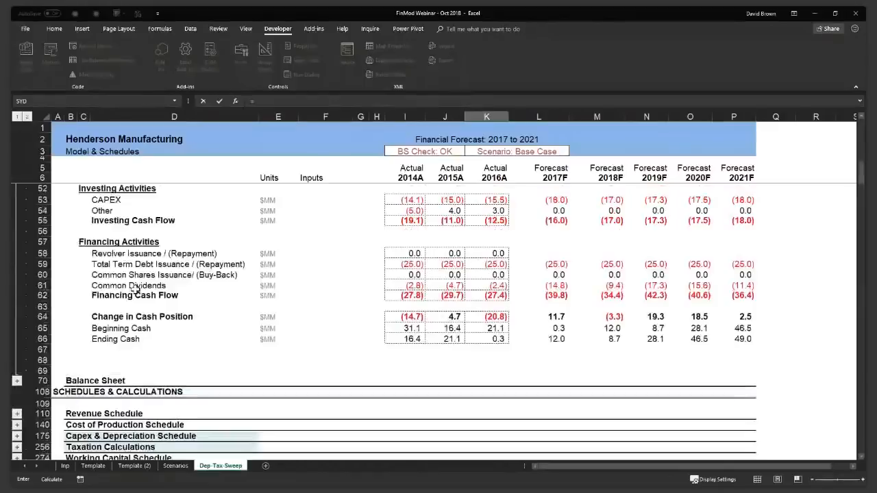
{"action": "left_click", "coordinate": [488, 254]}
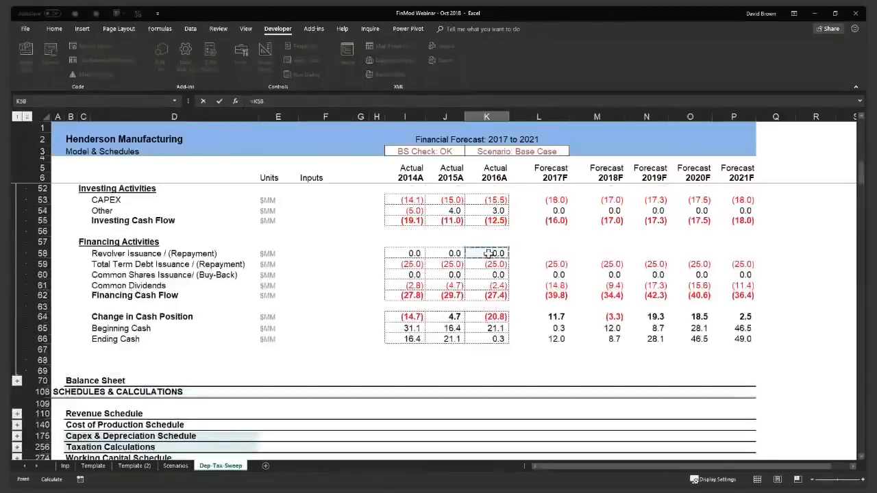
{"action": "key", "text": "Return"}
Step: Link the 2017F Revolver Beginning Balance in L355 to the prior year's ending balance with =K357
{"action": "key", "text": "Up"}
{"action": "key", "text": "Up"}
{"action": "key", "text": "Right"}
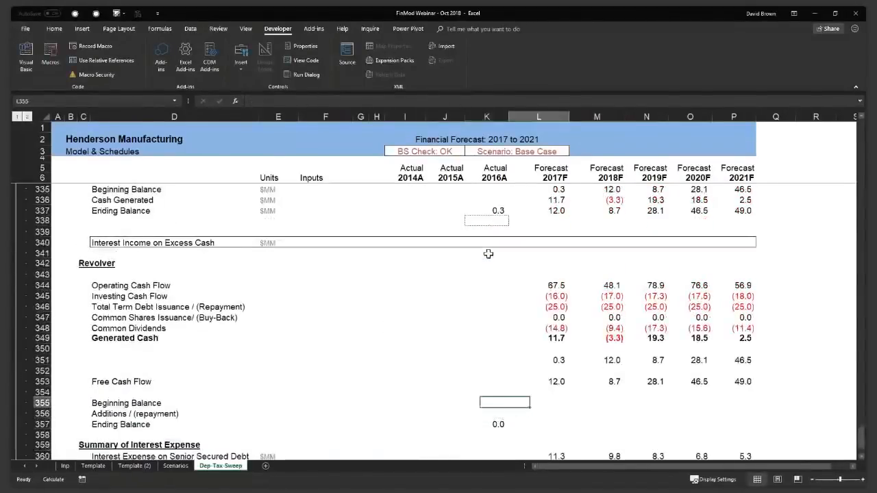
{"action": "type", "text": "="}
{"action": "key", "text": "Left"}
{"action": "key", "text": "Down"}
{"action": "key", "text": "Down"}
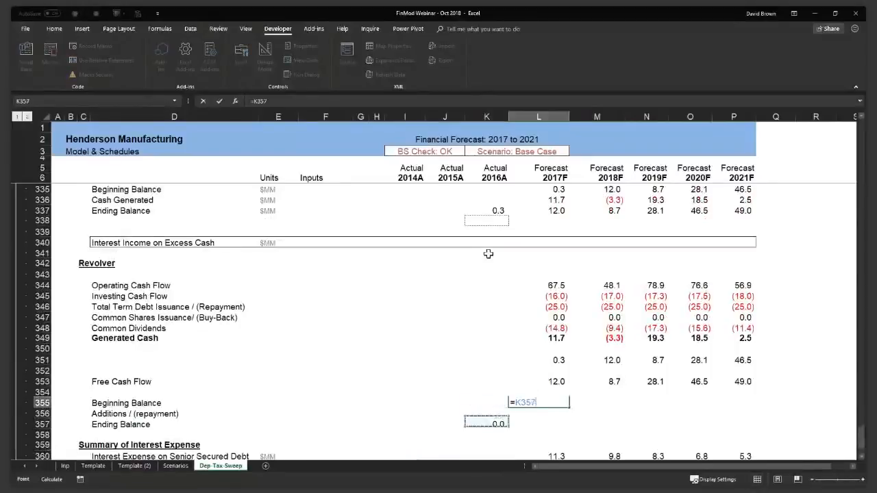
{"action": "key", "text": "Return"}
Step: Calculate the 2017F Revolver Ending Balance in L357 with =SUM(L355:L356)
{"action": "key", "text": "Down"}
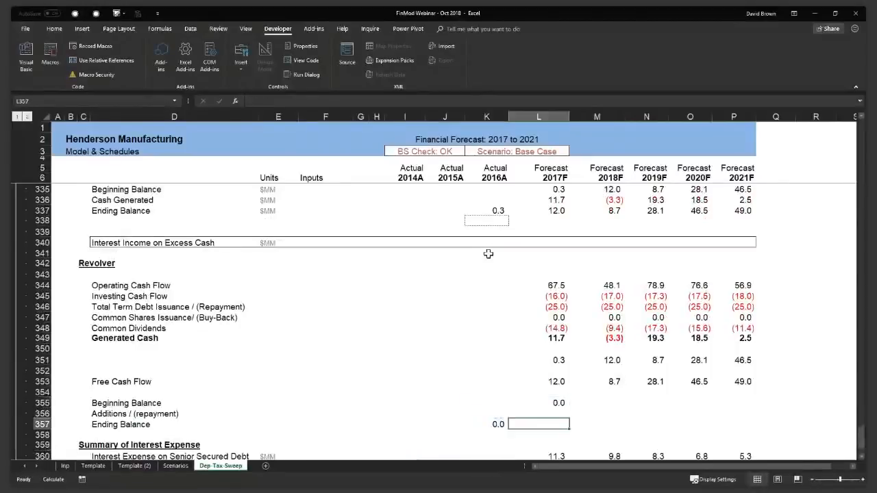
{"action": "type", "text": "=SUM("}
{"action": "key", "text": "Up"}
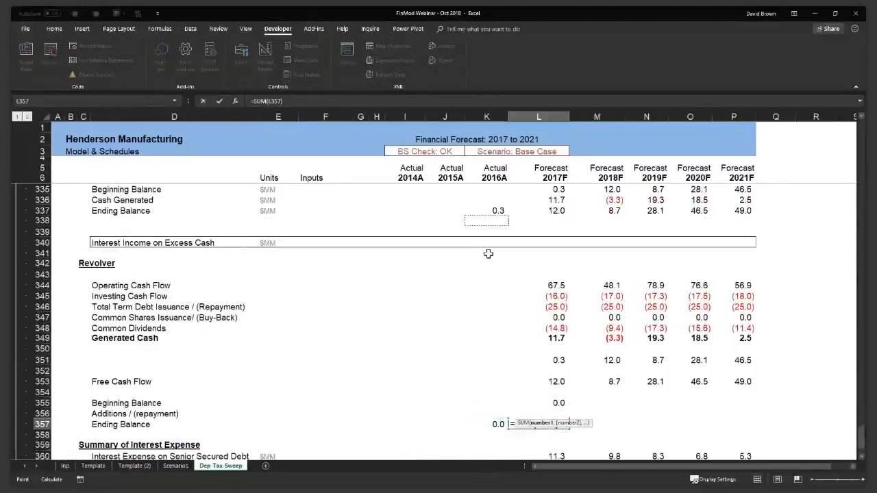
{"action": "key", "text": "shift+Up"}
{"action": "key", "text": "ctrl+Return"}
Step: Fill the Revolver balance formulas in L355:L357 right through 2021F in column P
{"action": "key", "text": "Up"}
{"action": "key", "text": "Up"}
{"action": "key", "text": "shift+Down"}
{"action": "key", "text": "shift+Down"}
{"action": "key", "text": "shift+Right"}
{"action": "key", "text": "shift+Right"}
{"action": "key", "text": "shift+Right"}
{"action": "key", "text": "shift+Right"}
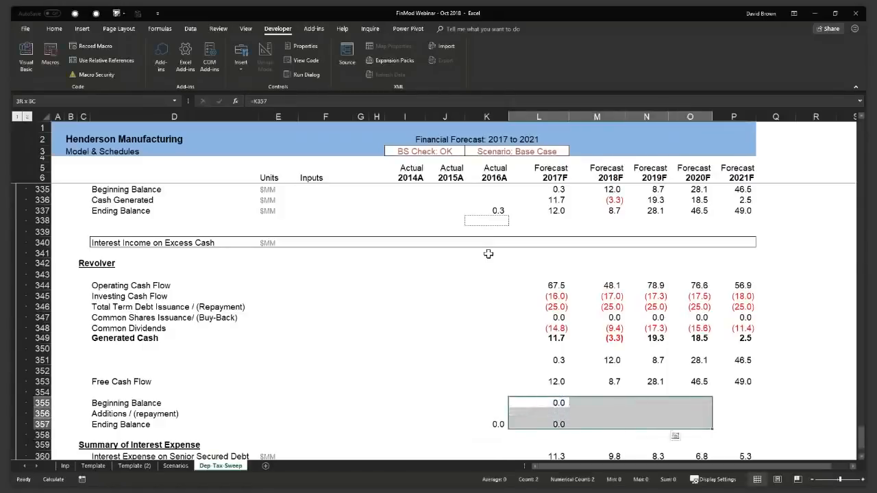
{"action": "key", "text": "ctrl+r"}
Step: Try a 2018F term debt repayment of -200 in M346 to test Free Cash Flow, and undo the override
{"action": "key", "text": "Down"}
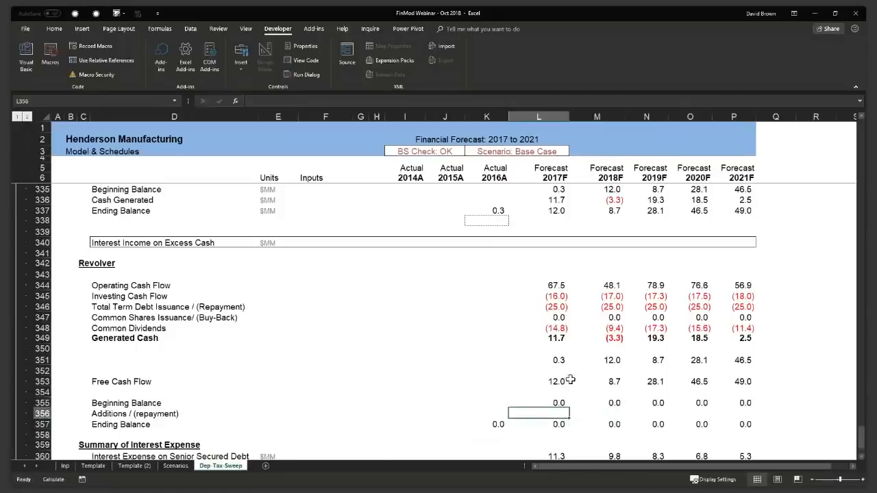
{"action": "left_click_drag", "start_coordinate": [562, 381], "coordinate": [736, 381]}
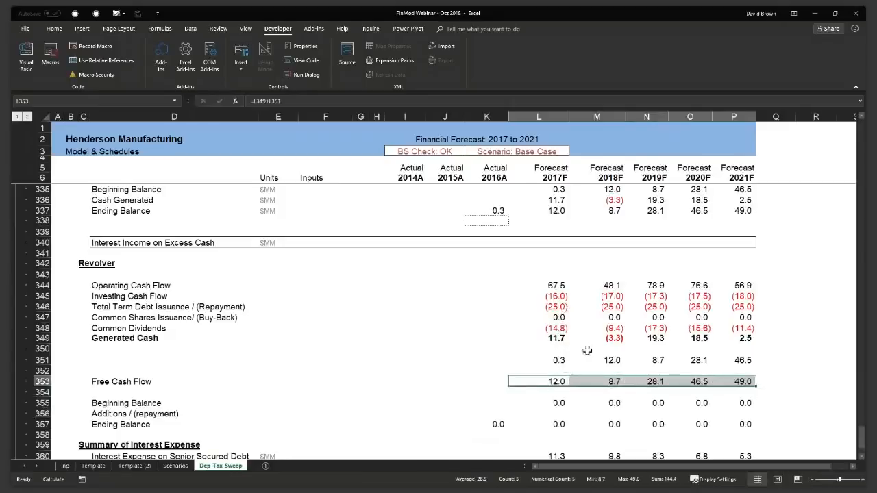
{"action": "left_click", "coordinate": [618, 310]}
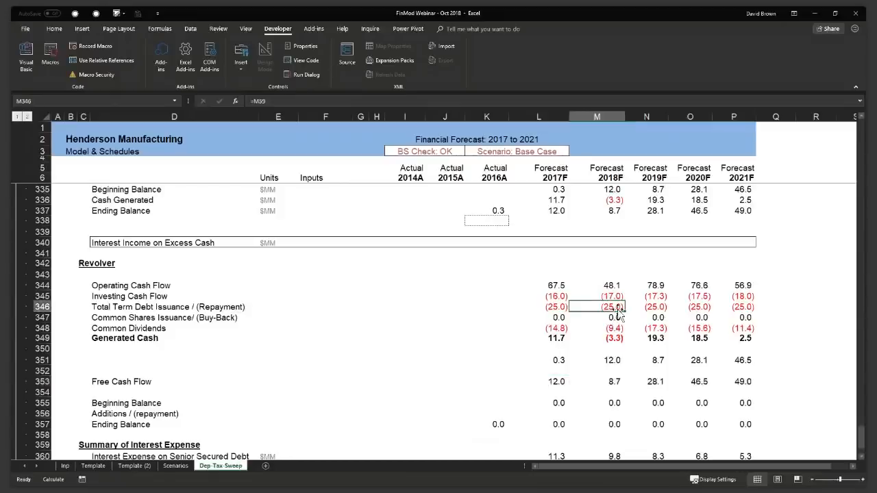
{"action": "type", "text": "-"}
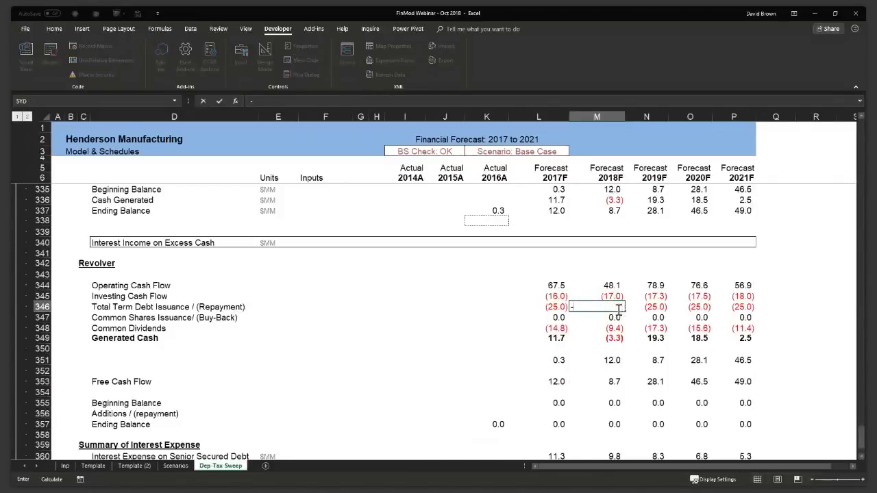
{"action": "type", "text": "200"}
{"action": "key", "text": "Return"}
{"action": "key", "text": "Down"}
{"action": "key", "text": "Down"}
{"action": "key", "text": "Down"}
{"action": "key", "text": "Down"}
{"action": "key", "text": "Down"}
{"action": "key", "text": "Down"}
{"action": "key", "text": "Down"}
{"action": "key", "text": "Down"}
{"action": "key", "text": "Down"}
{"action": "key", "text": "Down"}
{"action": "key", "text": "Down"}
{"action": "key", "text": "Down"}
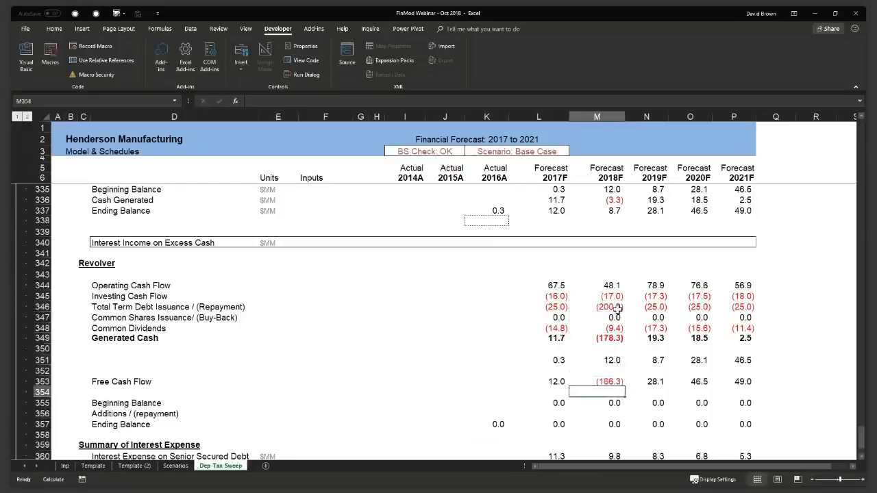
{"action": "key", "text": "Down"}
{"action": "key", "text": "Down"}
{"action": "key", "text": "Down"}
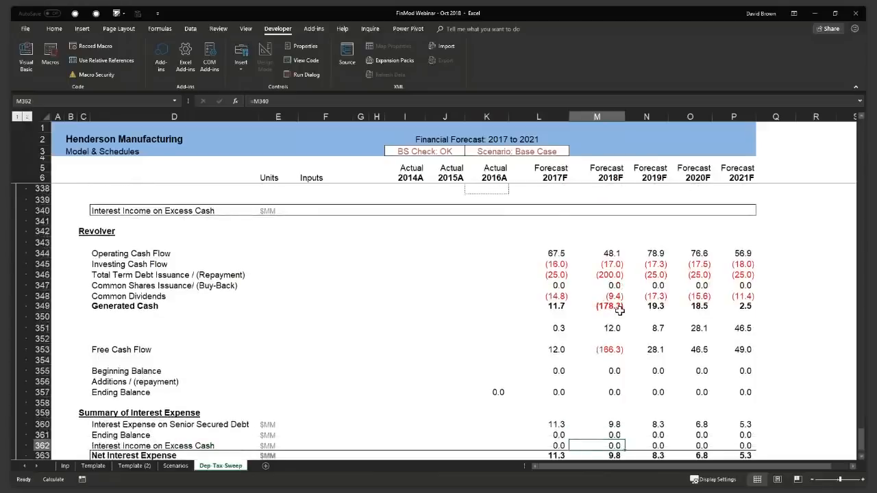
{"action": "key", "text": "ctrl+z"}
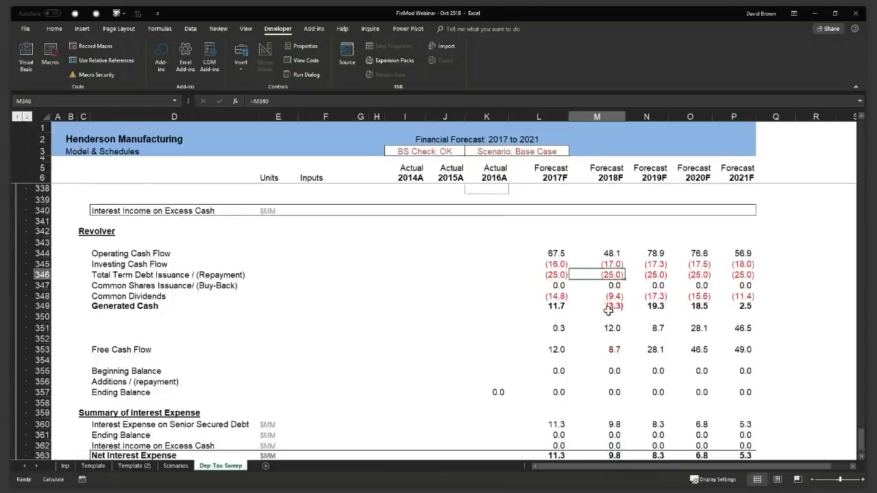
Step: Try overriding the 2018F CAPEX in M53 of the cash flow statement with -200
{"action": "scroll", "coordinate": [598, 293], "scroll_direction": "up", "scroll_amount": 8}
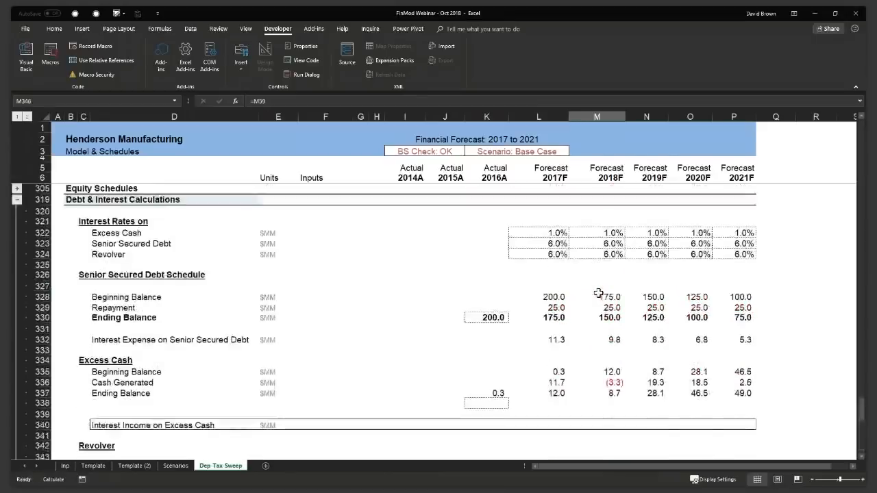
{"action": "scroll", "coordinate": [598, 293], "scroll_direction": "up", "scroll_amount": 5}
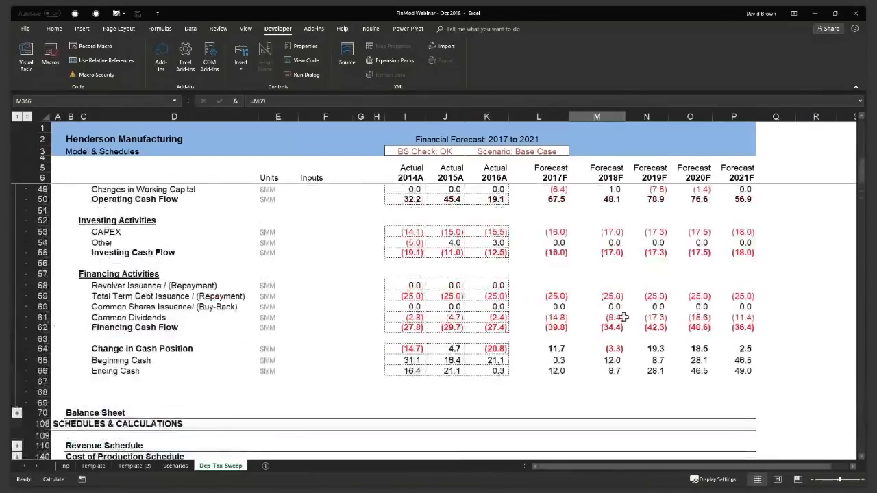
{"action": "left_click", "coordinate": [613, 318]}
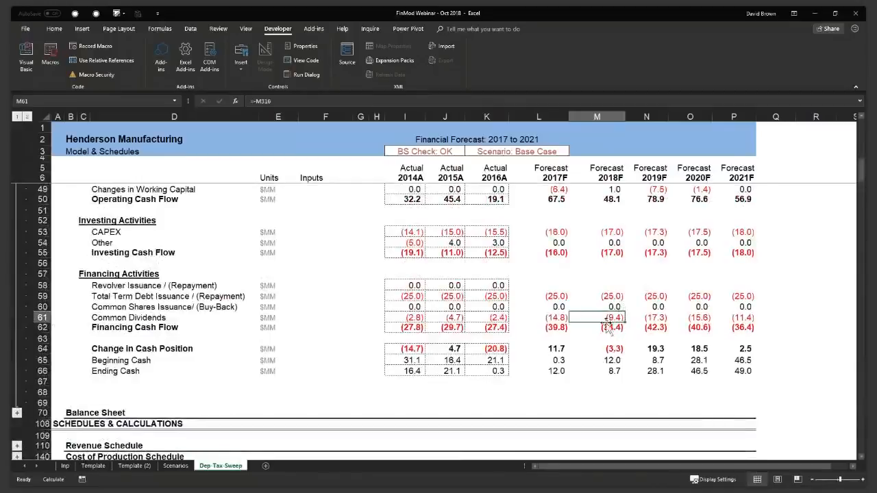
{"action": "scroll", "coordinate": [595, 308], "scroll_direction": "up", "scroll_amount": 1}
{"action": "left_click", "coordinate": [619, 264]}
{"action": "type", "text": "-200"}
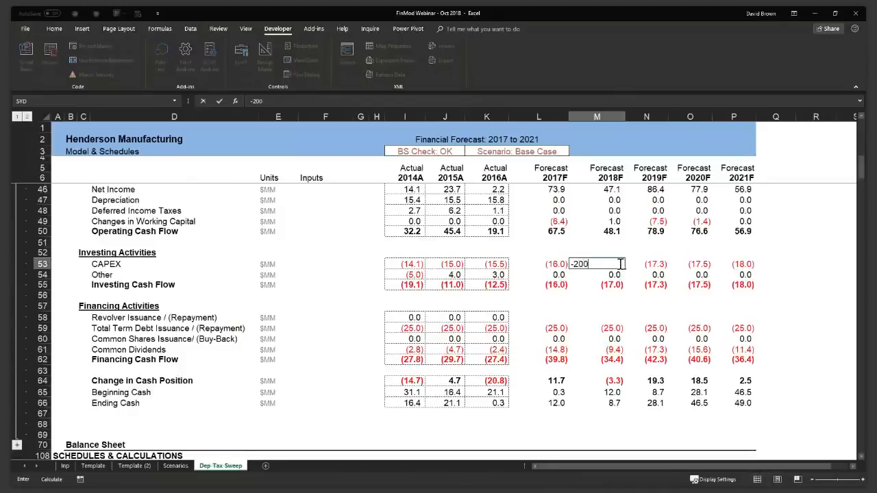
{"action": "key", "text": "Return"}
{"action": "key", "text": "Return"}
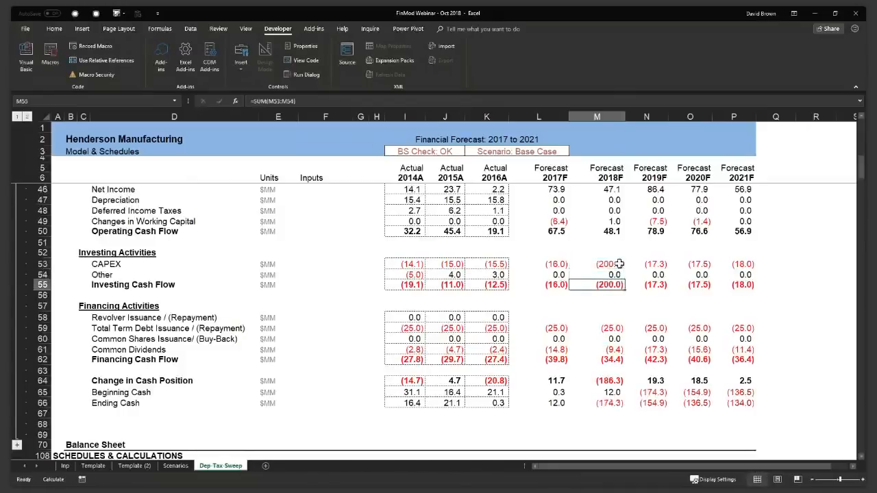
Step: Reduce the 2018F CAPEX override in M53 to -100 and finally to -50
{"action": "left_click", "coordinate": [607, 266]}
{"action": "type", "text": "-100"}
{"action": "key", "text": "ctrl+Return"}
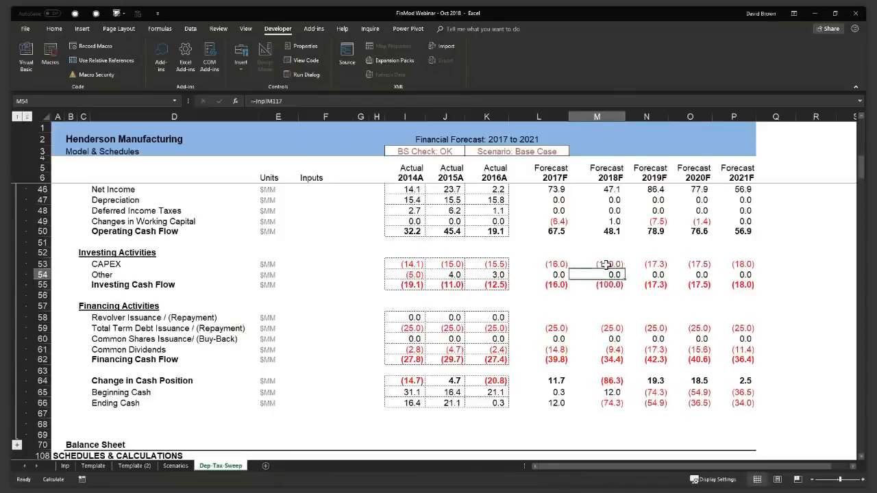
{"action": "type", "text": "-50"}
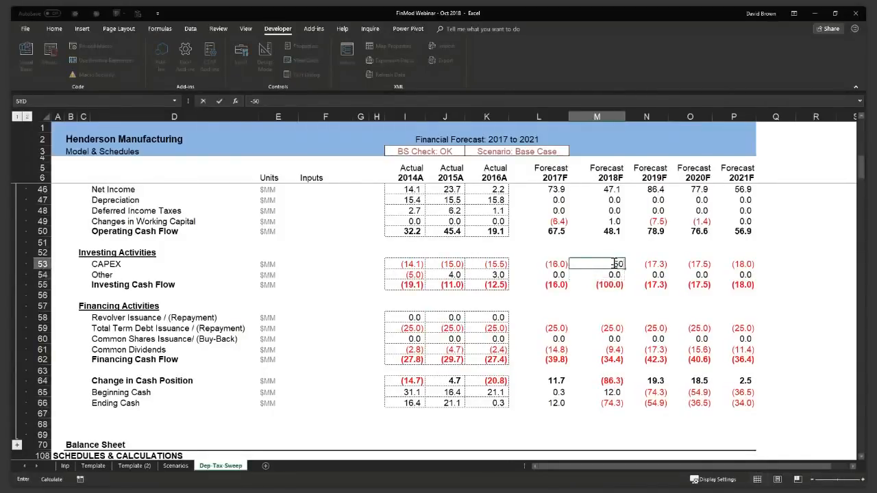
{"action": "key", "text": "Return"}
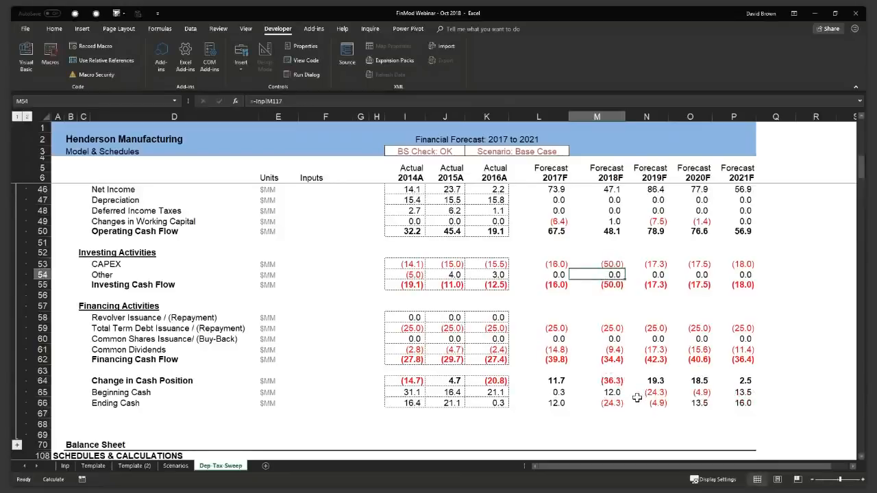
Step: Review the Revolver's Free Cash Flow and balance rows down to the Summary of Interest Expense
{"action": "scroll", "coordinate": [627, 399], "scroll_direction": "down", "scroll_amount": 20}
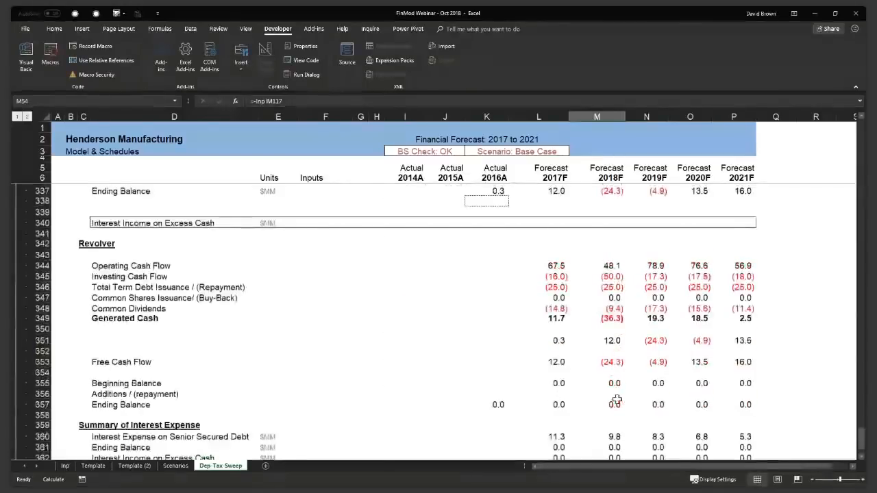
{"action": "left_click", "coordinate": [564, 391]}
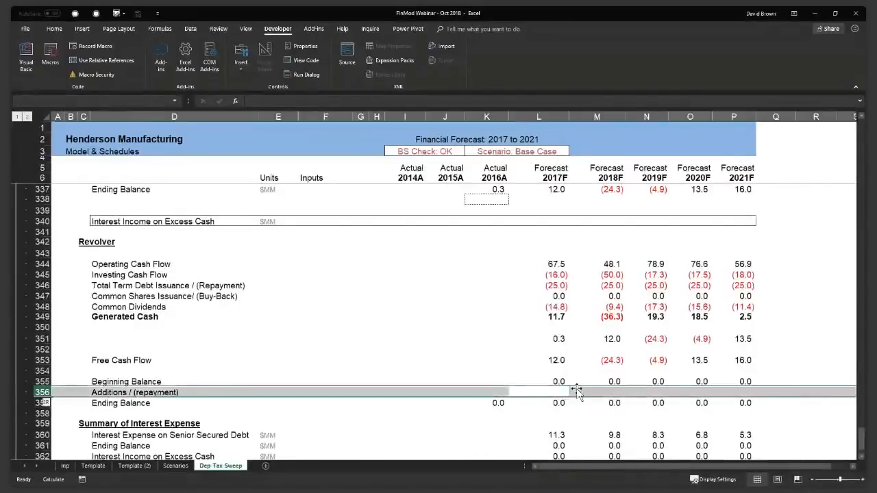
{"action": "key", "text": "Down"}
{"action": "key", "text": "Down"}
{"action": "key", "text": "Down"}
{"action": "key", "text": "Down"}
{"action": "key", "text": "Down"}
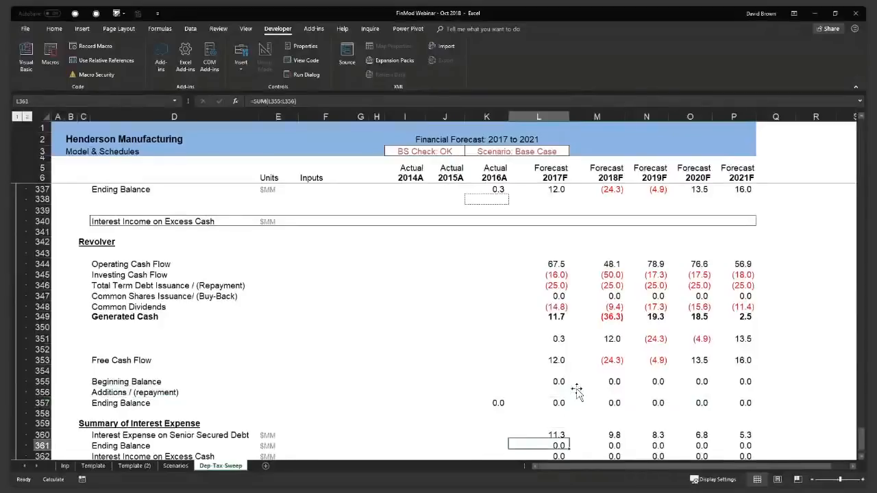
{"action": "scroll", "coordinate": [577, 389], "scroll_direction": "down", "scroll_amount": 2}
{"action": "key", "text": "Up"}
{"action": "key", "text": "Up"}
{"action": "key", "text": "Up"}
{"action": "key", "text": "Up"}
{"action": "key", "text": "Up"}
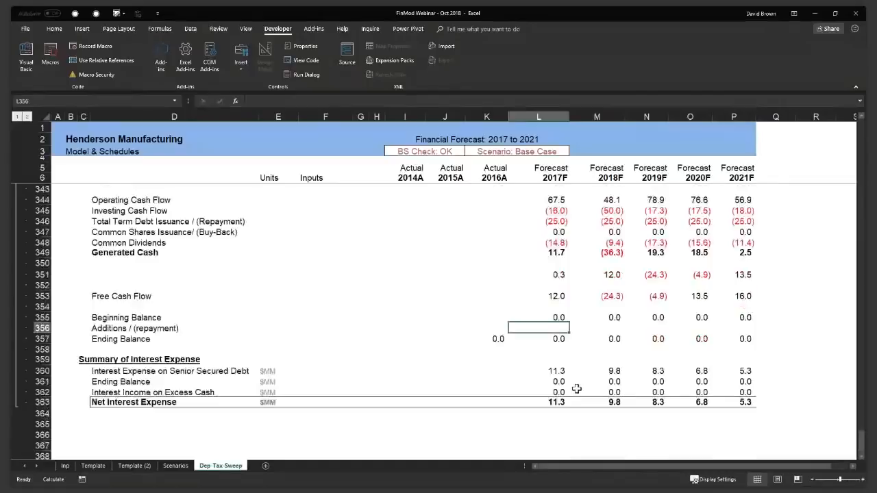
{"action": "type", "text": "==MIN("}
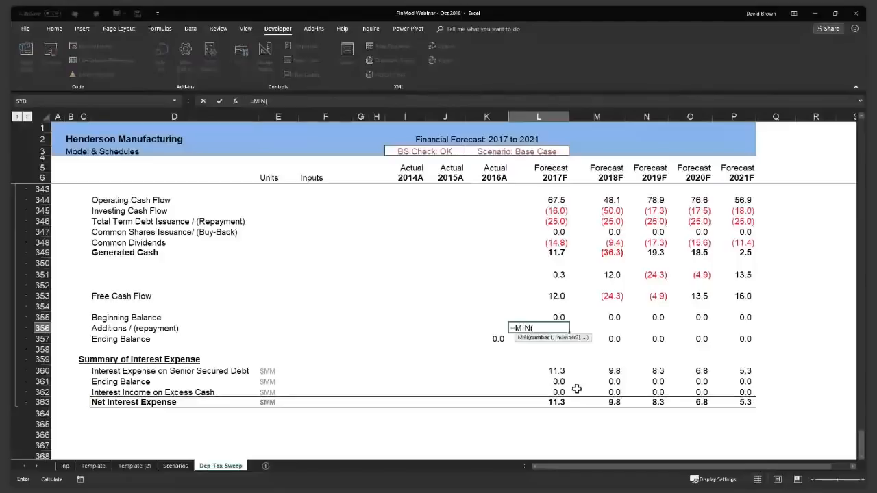
{"action": "key", "text": "Up"}
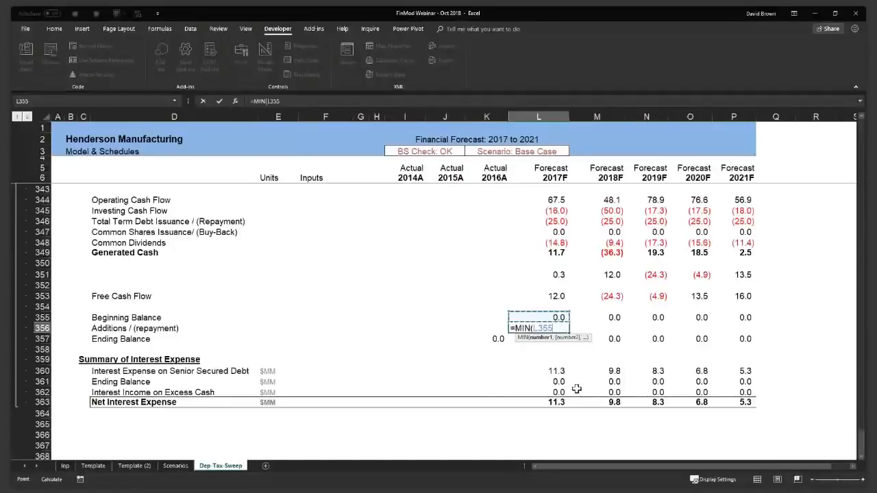
{"action": "key", "text": "Escape"}
Step: Override the Revolver's 2017F Beginning Balance in L355 with a test value of 5
{"action": "key", "text": "Up"}
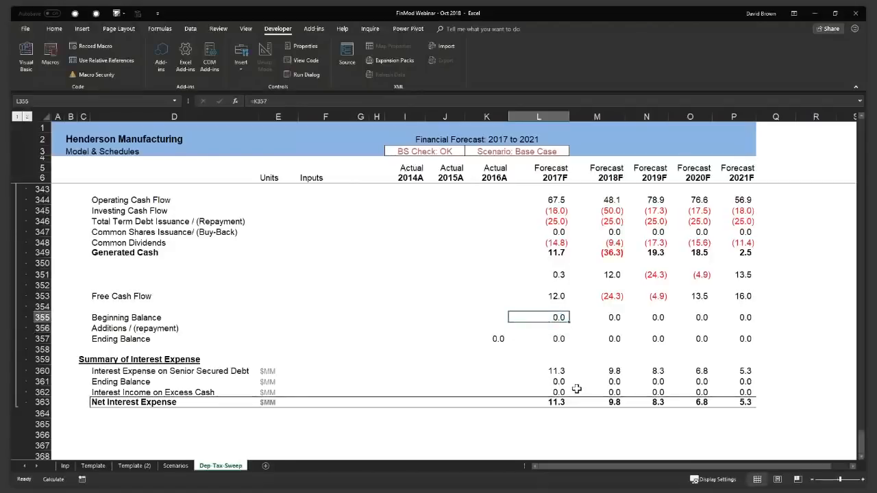
{"action": "type", "text": "5"}
{"action": "key", "text": "ctrl+Return"}
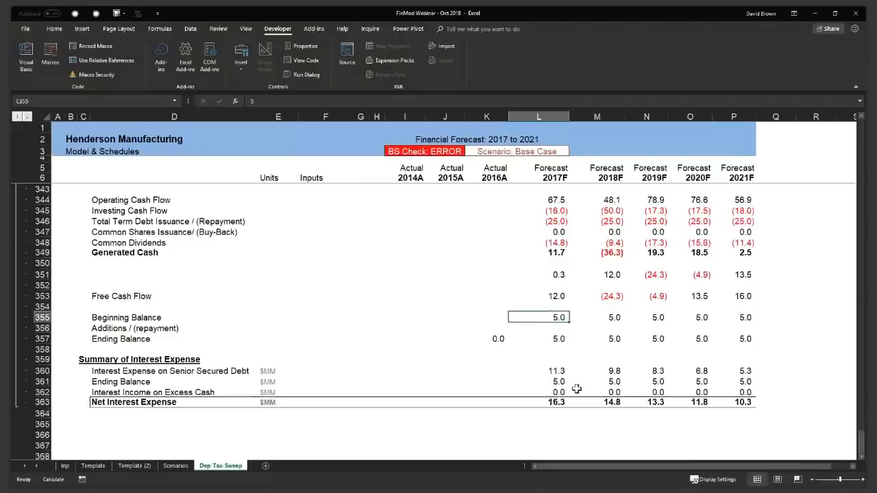
{"action": "key", "text": "Up"}
{"action": "key", "text": "Up"}
{"action": "key", "text": "Down"}
{"action": "key", "text": "Down"}
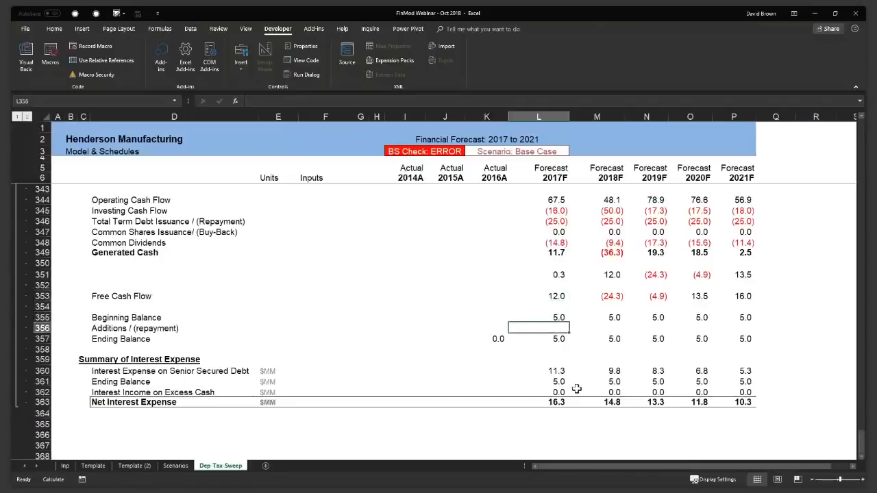
Step: Enter =MIN(L355,L353) in L356 for the 2017F Additions / (repayment), comparing Beginning Balance with Free Cash Flow
{"action": "key", "text": "Up"}
{"action": "key", "text": "Up"}
{"action": "key", "text": "Down"}
{"action": "key", "text": "Down"}
{"action": "key", "text": "Down"}
{"action": "type", "text": "="}
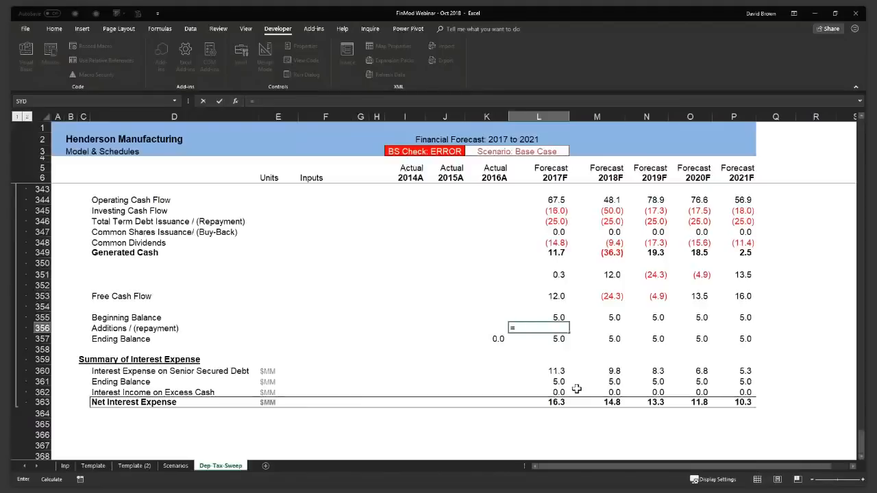
{"action": "type", "text": "m"}
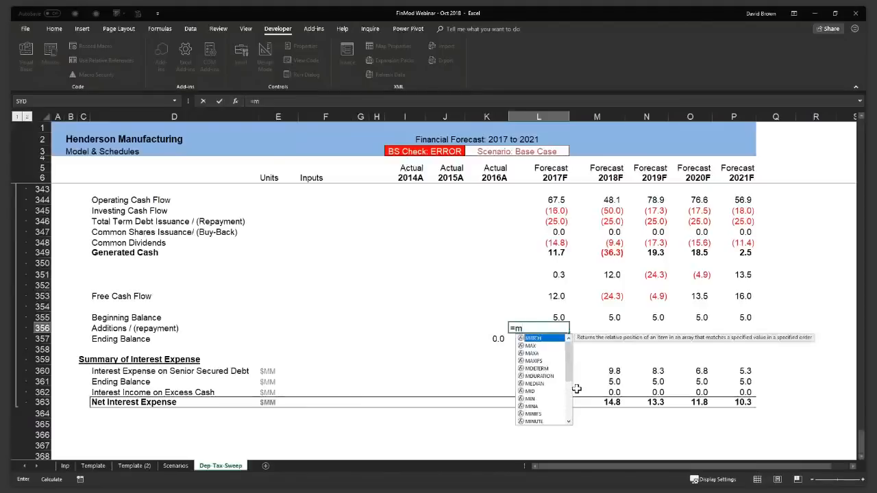
{"action": "type", "text": "n"}
{"action": "key", "text": "BackSpace"}
{"action": "type", "text": "in"}
{"action": "key", "text": "Tab"}
{"action": "key", "text": "Up"}
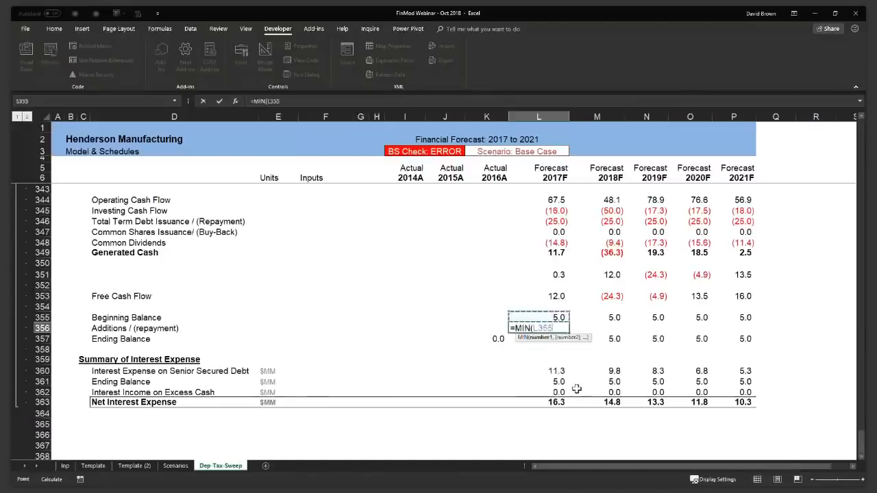
{"action": "type", "text": ","}
{"action": "key", "text": "Up"}
{"action": "key", "text": "Up"}
{"action": "key", "text": "Up"}
{"action": "type", "text": ")"}
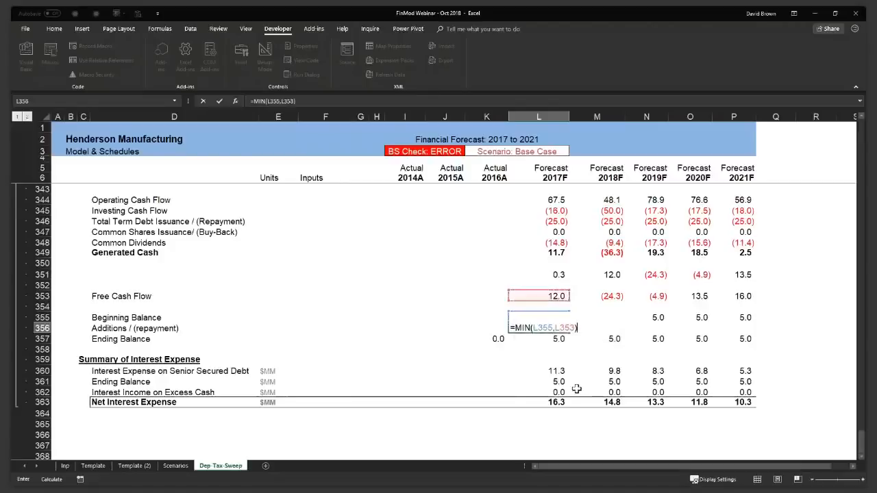
{"action": "key", "text": "ctrl+Return"}
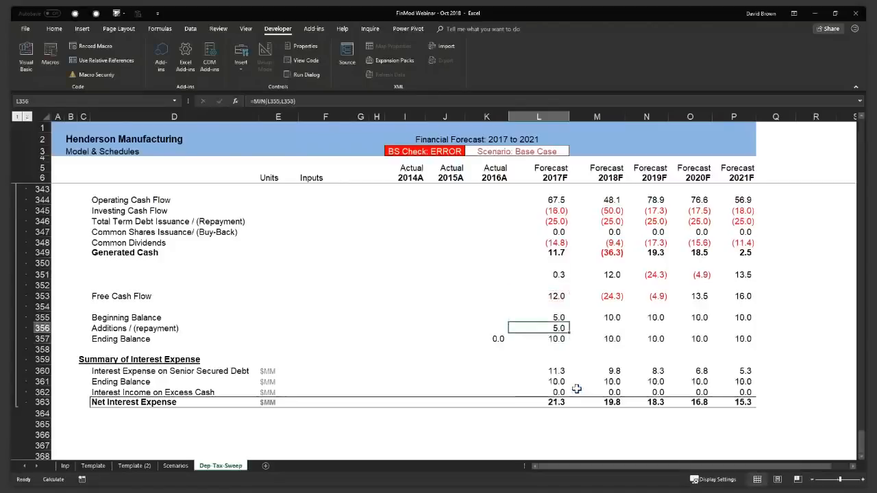
Step: Try overriding the 2017F Free Cash Flow in L353 with -12 and compare the Revolver's Additions / (repayment)
{"action": "key", "text": "Up"}
{"action": "key", "text": "Up"}
{"action": "key", "text": "Up"}
{"action": "type", "text": "-12"}
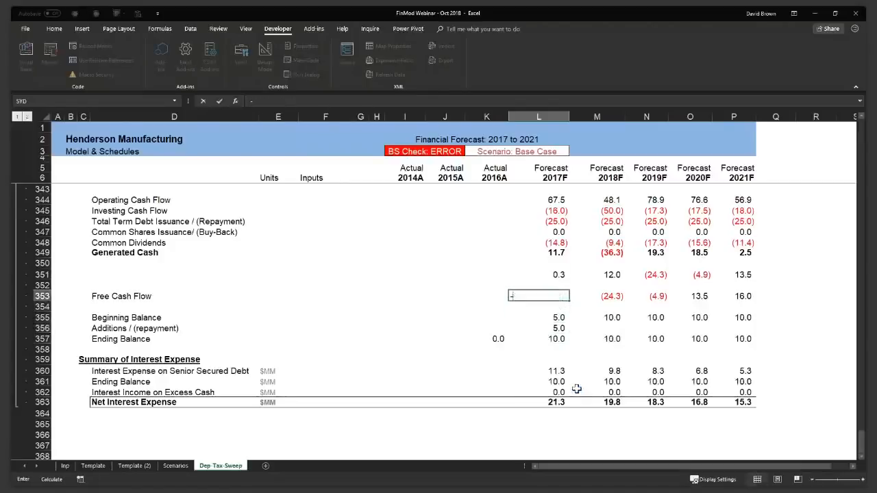
{"action": "key", "text": "ctrl+Return"}
{"action": "key", "text": "Down"}
{"action": "key", "text": "Down"}
{"action": "key", "text": "Down"}
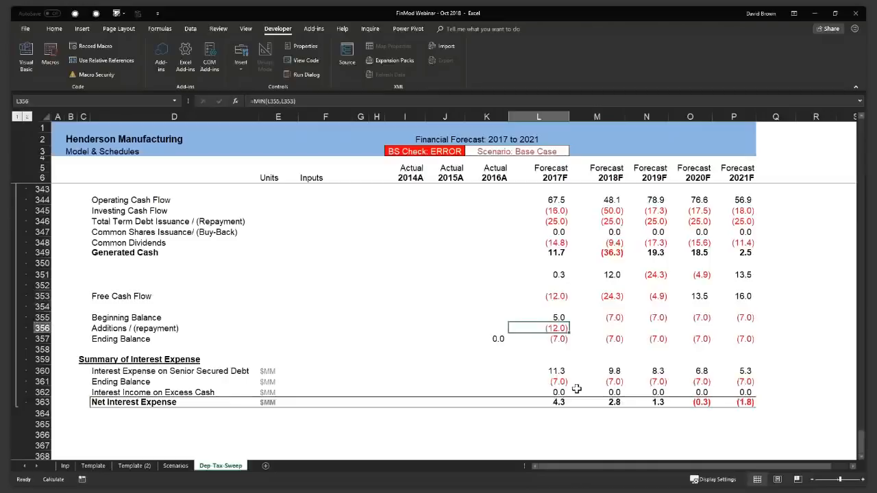
{"action": "key", "text": "Up"}
{"action": "key", "text": "Down"}
{"action": "key", "text": "Up"}
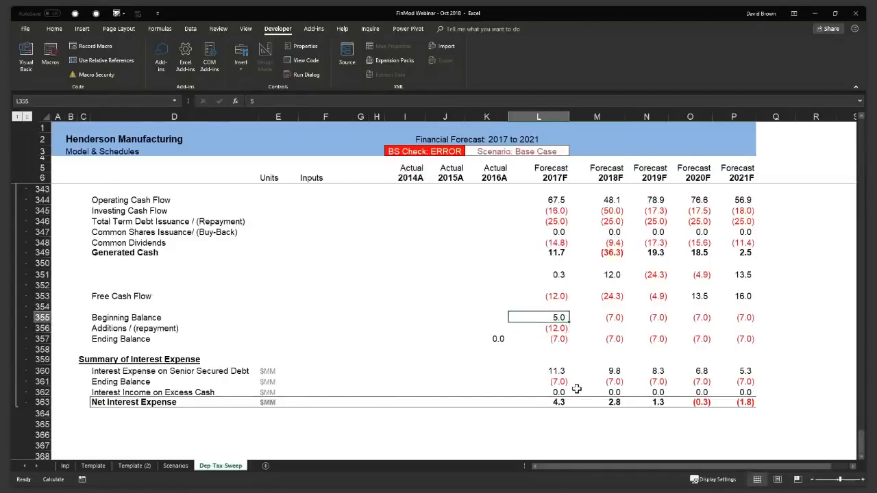
{"action": "key", "text": "Up"}
{"action": "key", "text": "Up"}
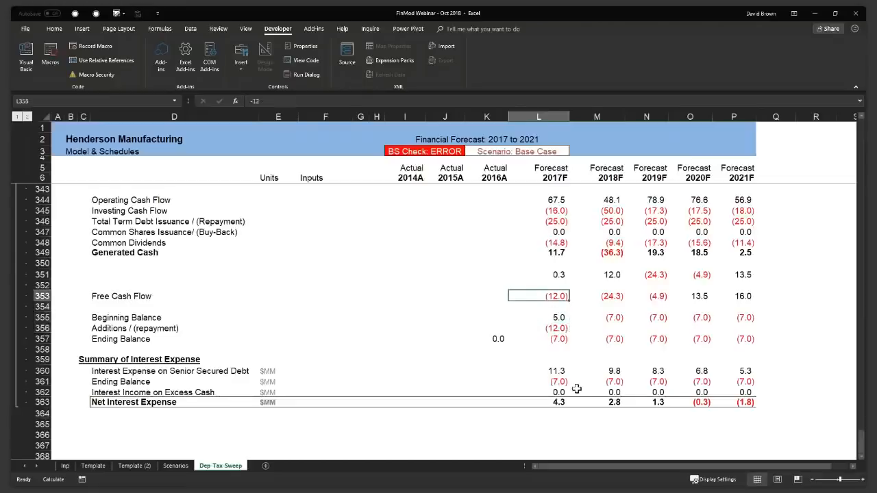
{"action": "key", "text": "Down"}
{"action": "key", "text": "Down"}
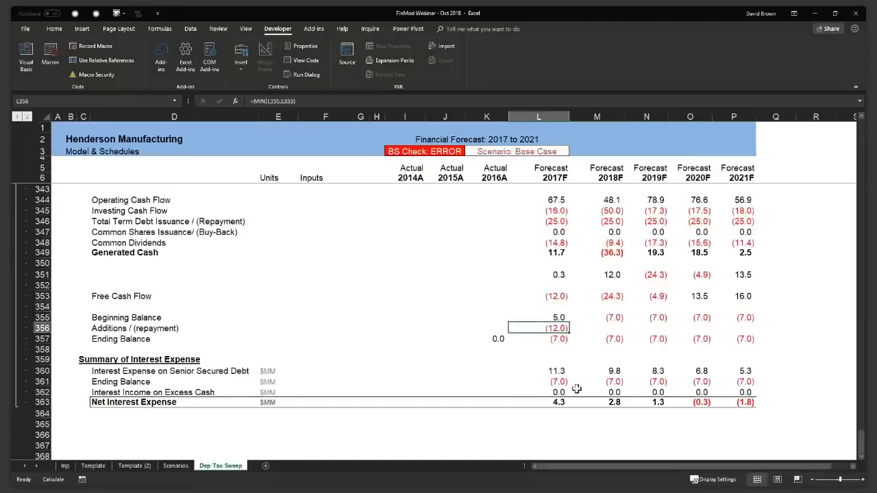
Step: Examine the arguments of the MIN formula in L356 without changing it
{"action": "key", "text": "F2"}
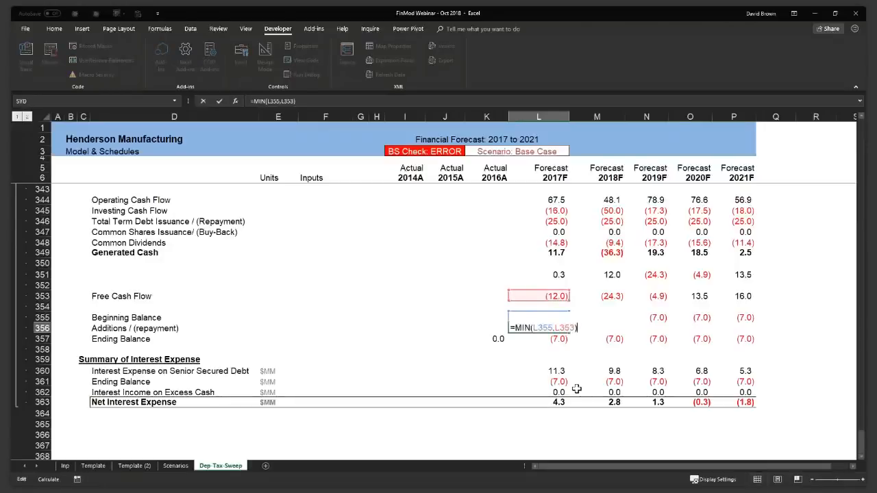
{"action": "key", "text": "Left"}
{"action": "key", "text": "Left"}
{"action": "key", "text": "Left"}
{"action": "key", "text": "Left"}
{"action": "key", "text": "Left"}
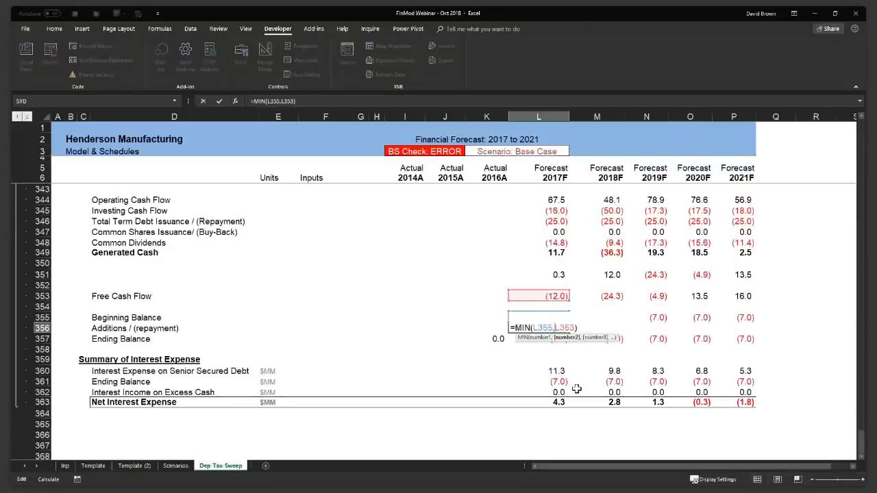
{"action": "key", "text": "Left"}
{"action": "key", "text": "Left"}
{"action": "key", "text": "Left"}
{"action": "key", "text": "Left"}
{"action": "key", "text": "Left"}
{"action": "key", "text": "Escape"}
Step: Undo the 2017F Free Cash Flow override in L353
{"action": "key", "text": "Up"}
{"action": "key", "text": "Up"}
{"action": "key", "text": "Up"}
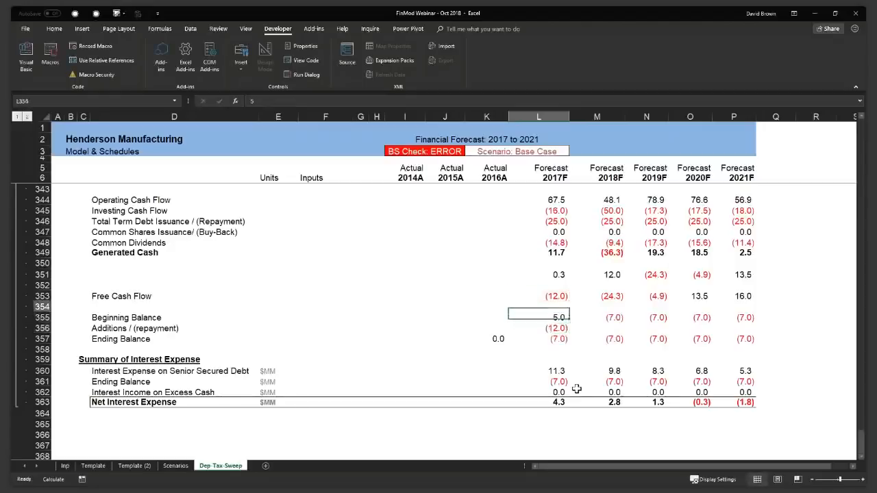
{"action": "key", "text": "Down"}
{"action": "key", "text": "Down"}
{"action": "key", "text": "Down"}
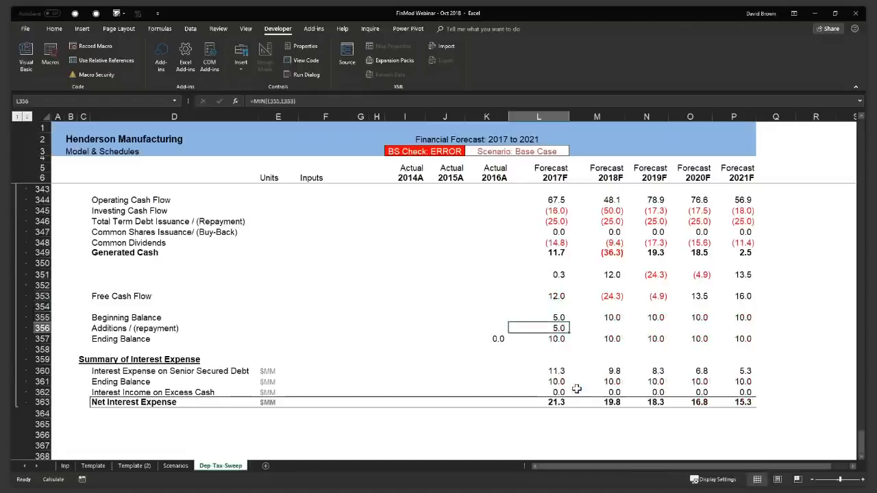
Step: Reverse the sign of the 2017F Additions / (repayment) formula in L356 so it reads =-MIN(L355,L353)
{"action": "key", "text": "Up"}
{"action": "key", "text": "Down"}
{"action": "key", "text": "F2"}
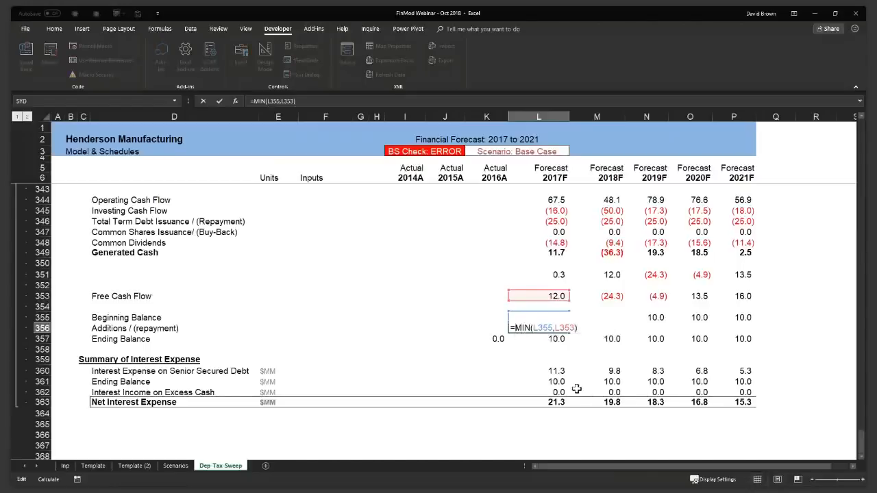
{"action": "type", "text": "-"}
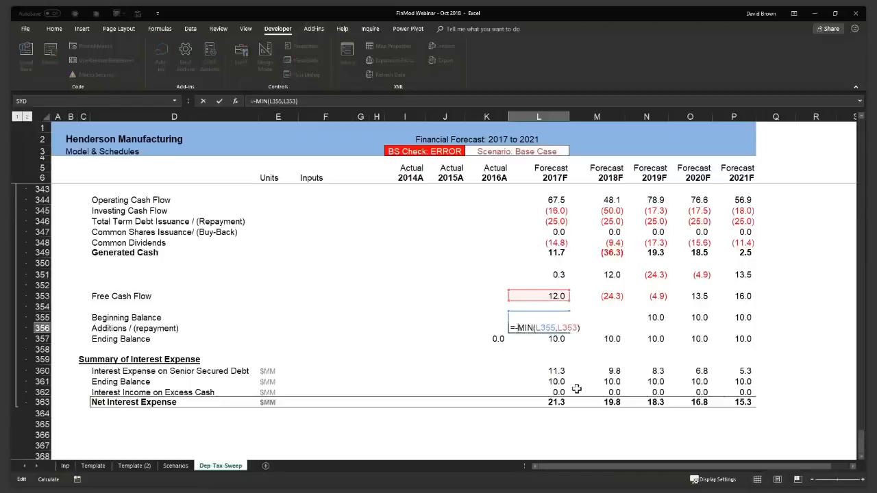
{"action": "key", "text": "Return"}
{"action": "key", "text": "Up"}
{"action": "key", "text": "Up"}
{"action": "key", "text": "Up"}
{"action": "key", "text": "Up"}
{"action": "key", "text": "Down"}
{"action": "key", "text": "Down"}
{"action": "key", "text": "Down"}
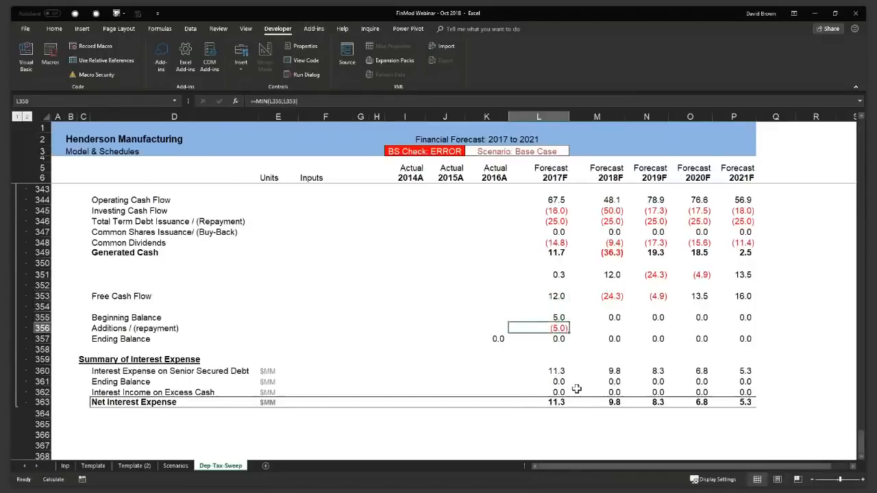
Step: Try a 2017F Free Cash Flow of -16 in L353 to test the negated Additions / (repayment) formula
{"action": "key", "text": "Up"}
{"action": "key", "text": "Up"}
{"action": "key", "text": "Up"}
{"action": "type", "text": "-16"}
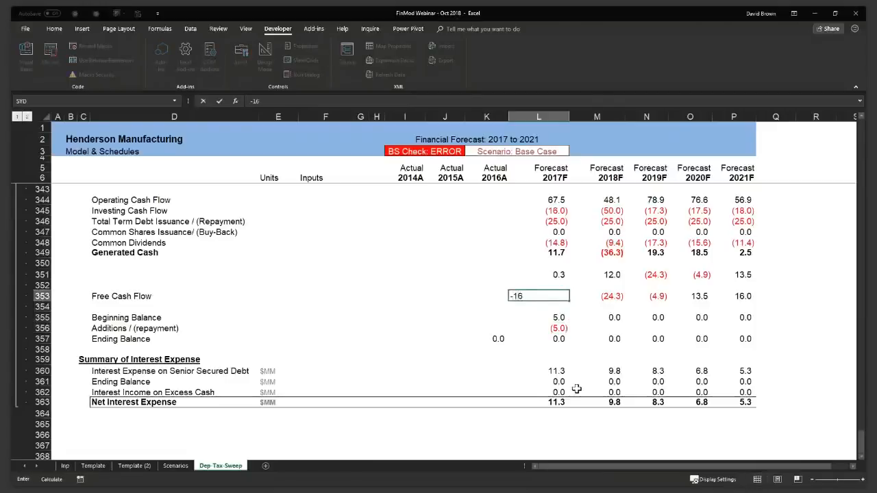
{"action": "key", "text": "Return"}
{"action": "key", "text": "Down"}
{"action": "key", "text": "Down"}
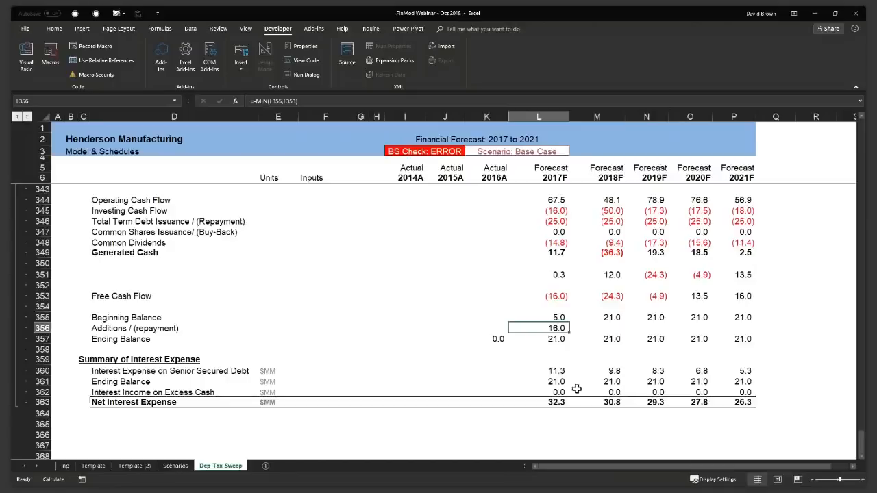
{"action": "key", "text": "F2"}
{"action": "key", "text": "Escape"}
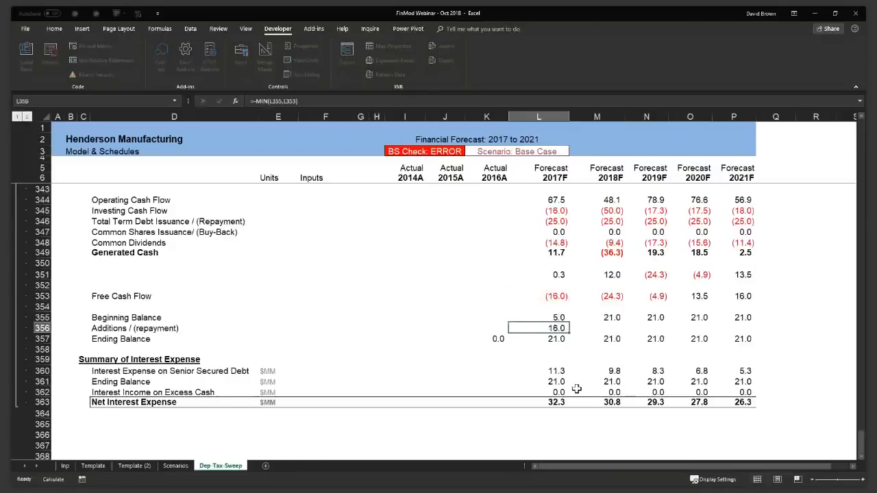
Step: Restore the 2017F Free Cash Flow formula in L353 by copying the 2018F formula from M353
{"action": "key", "text": "Up"}
{"action": "key", "text": "Up"}
{"action": "key", "text": "Up"}
{"action": "key", "text": "Up"}
{"action": "key", "text": "Right"}
{"action": "key", "text": "Down"}
{"action": "key", "text": "ctrl+c"}
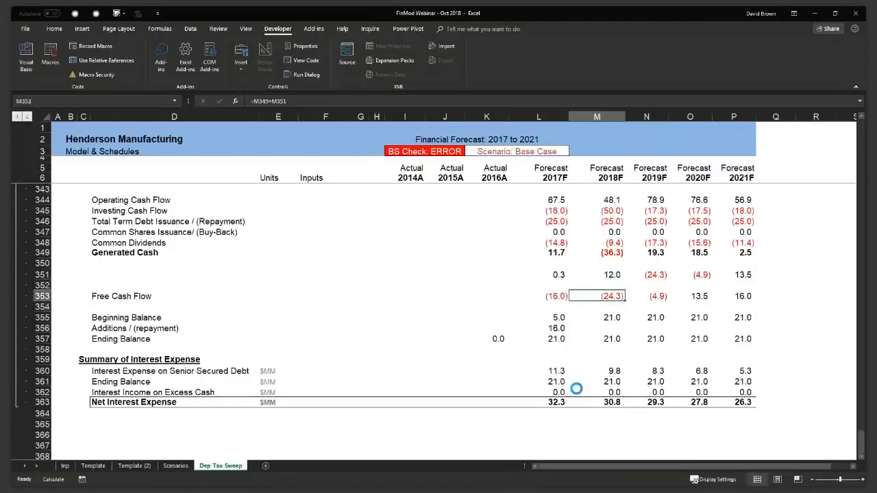
{"action": "key", "text": "Left"}
{"action": "key", "text": "Return"}
Step: Fill the 2017F Additions / (repayment) formula from L356 across the forecast years to 2021F in P356
{"action": "key", "text": "Down"}
{"action": "key", "text": "Down"}
{"action": "key", "text": "Down"}
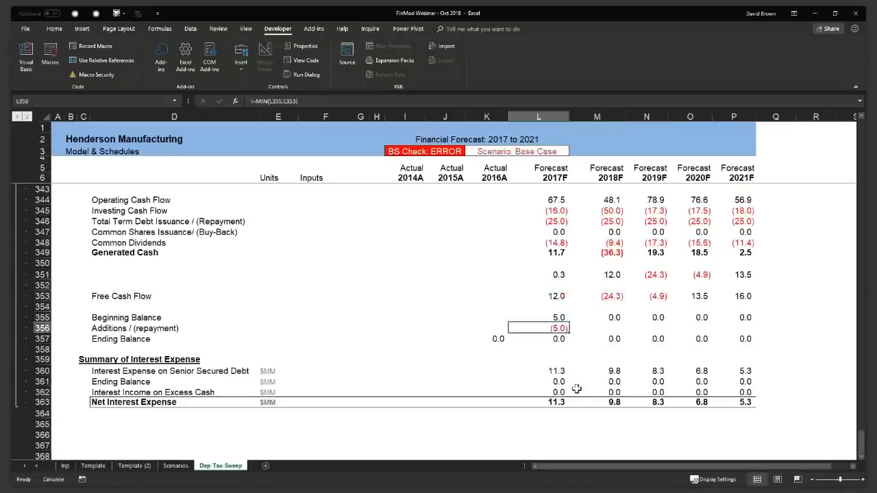
{"action": "key", "text": "shift+Right"}
{"action": "key", "text": "shift+Right"}
{"action": "key", "text": "shift+Right"}
{"action": "key", "text": "shift+Right"}
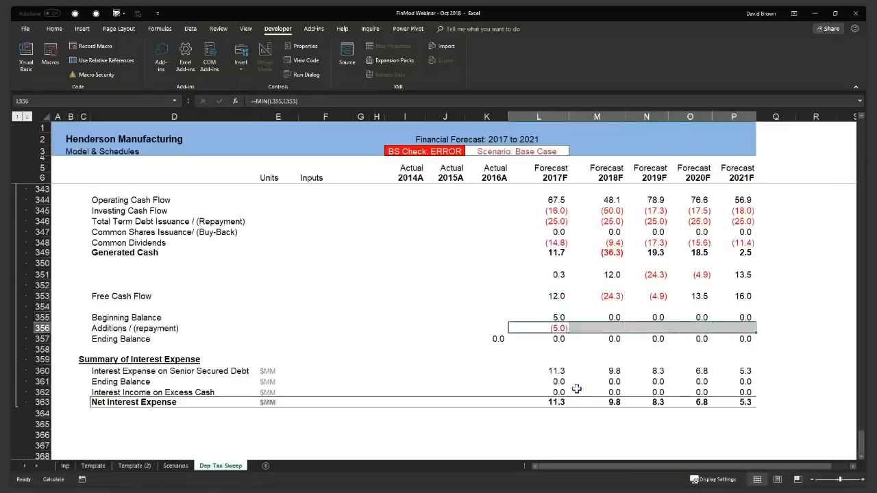
{"action": "key", "text": "ctrl+r"}
Step: Review the Revolver's Additions / (repayment) and Ending Balance rows across 2017F to 2021F
{"action": "key", "text": "Down"}
{"action": "key", "text": "Up"}
{"action": "key", "text": "shift+space"}
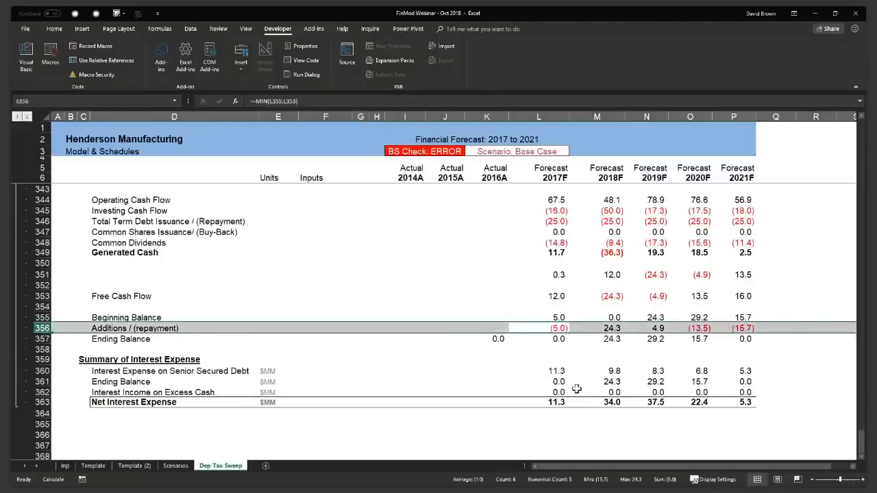
{"action": "key", "text": "Right"}
{"action": "key", "text": "shift+Right"}
{"action": "key", "text": "shift+Right"}
{"action": "key", "text": "Right"}
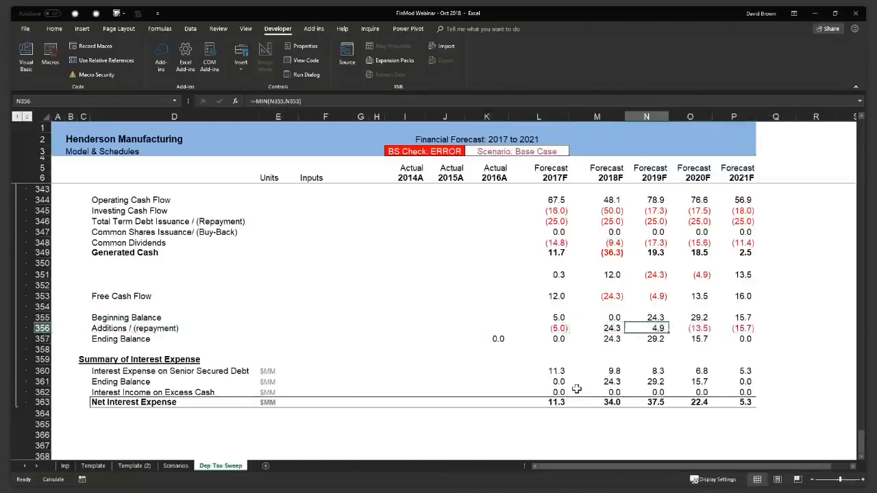
{"action": "key", "text": "Right"}
{"action": "key", "text": "shift+Right"}
{"action": "key", "text": "Down"}
{"action": "key", "text": "Left"}
{"action": "key", "text": "Left"}
{"action": "key", "text": "Left"}
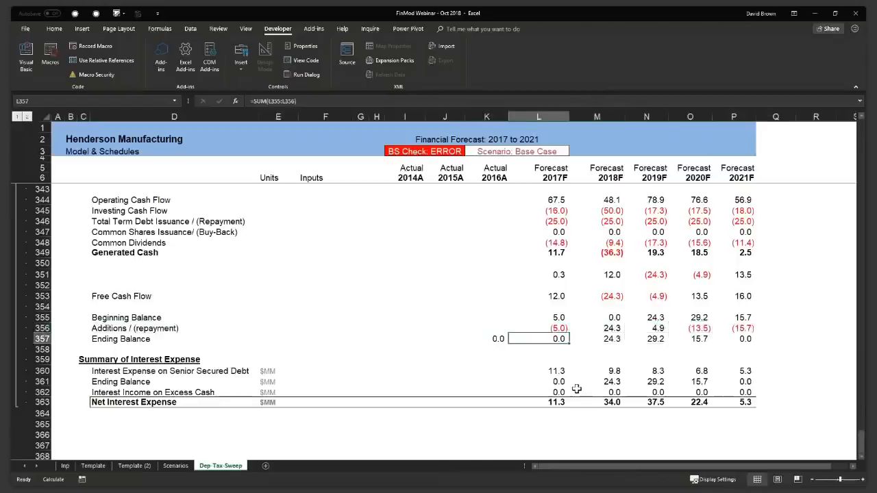
{"action": "key", "text": "shift+Right"}
{"action": "key", "text": "shift+Right"}
{"action": "key", "text": "shift+Right"}
{"action": "key", "text": "shift+Right"}
{"action": "key", "text": "shift+Right"}
{"action": "key", "text": "shift+Left"}
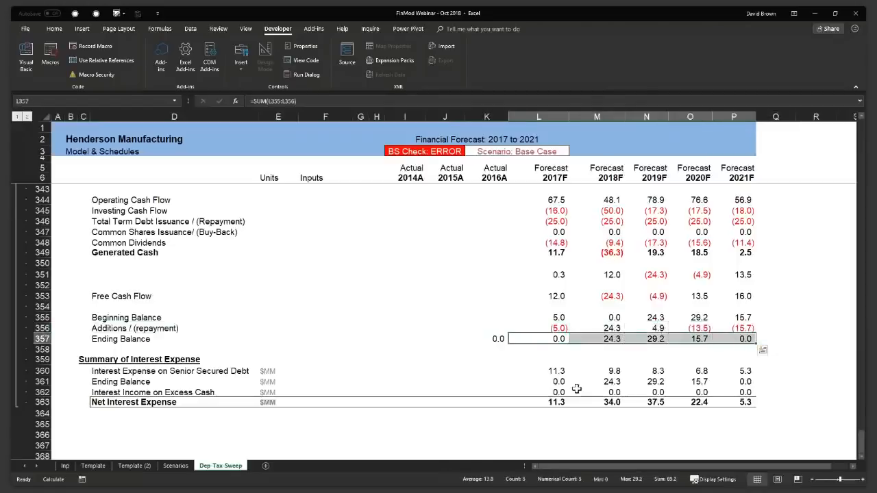